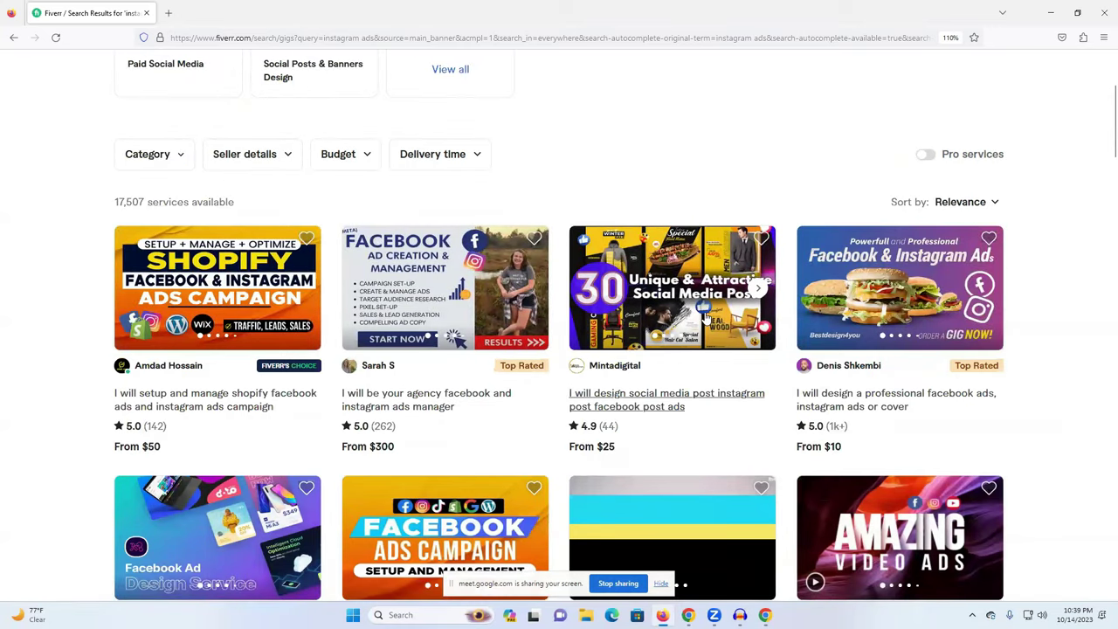
# Browse the Fiverr results and open the first Shopify Facebook and Instagram ads gig in a new tab
pyautogui.scroll(-2, 706, 317)
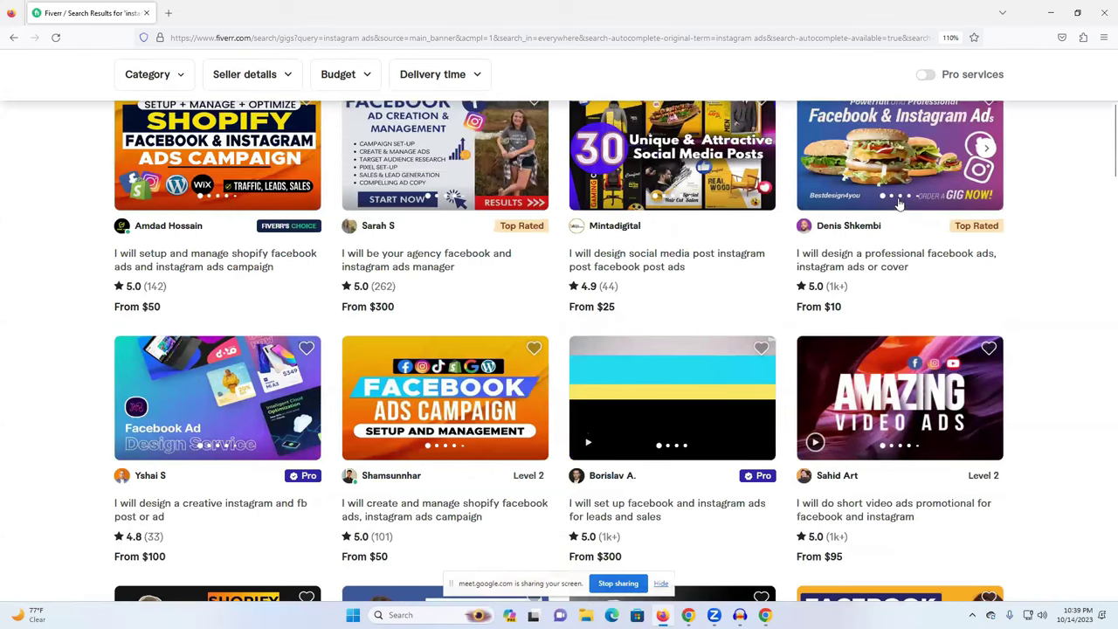
pyautogui.scroll(3, 899, 306)
pyautogui.scroll(-4, 899, 345)
pyautogui.scroll(-1, 878, 334)
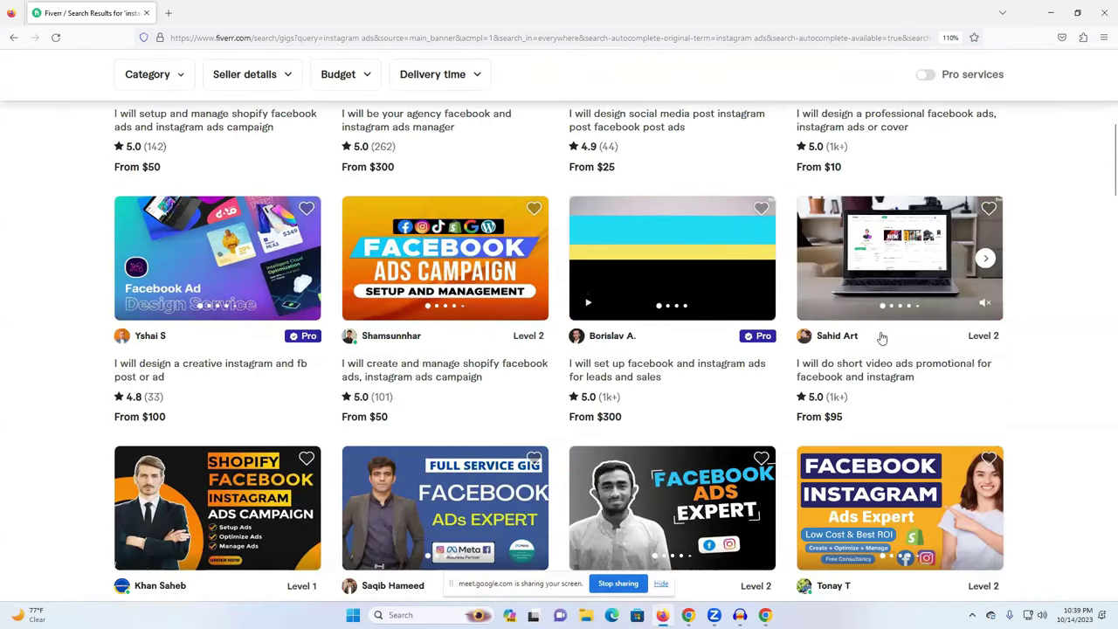
pyautogui.scroll(-3, 394, 355)
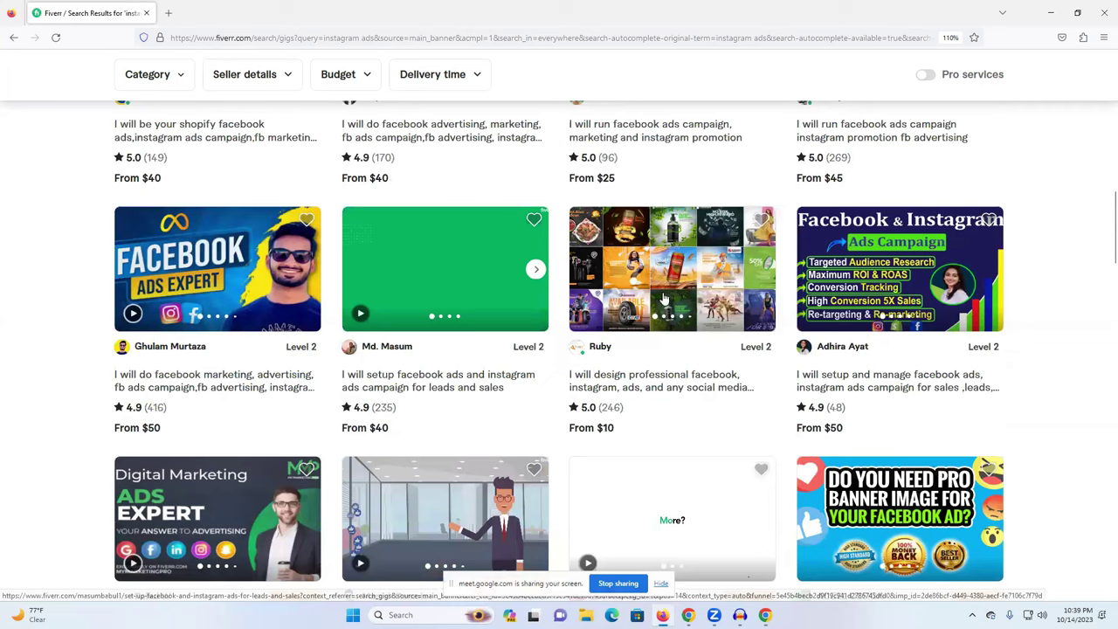
pyautogui.scroll(-3, 629, 385)
pyautogui.scroll(3, 483, 311)
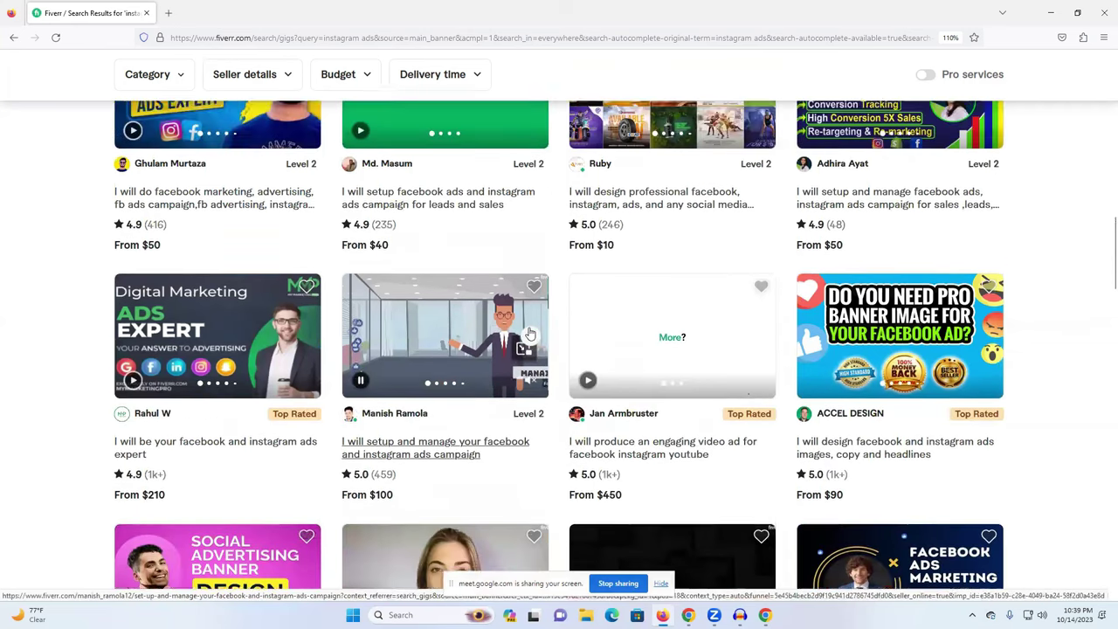
pyautogui.scroll(4, 532, 332)
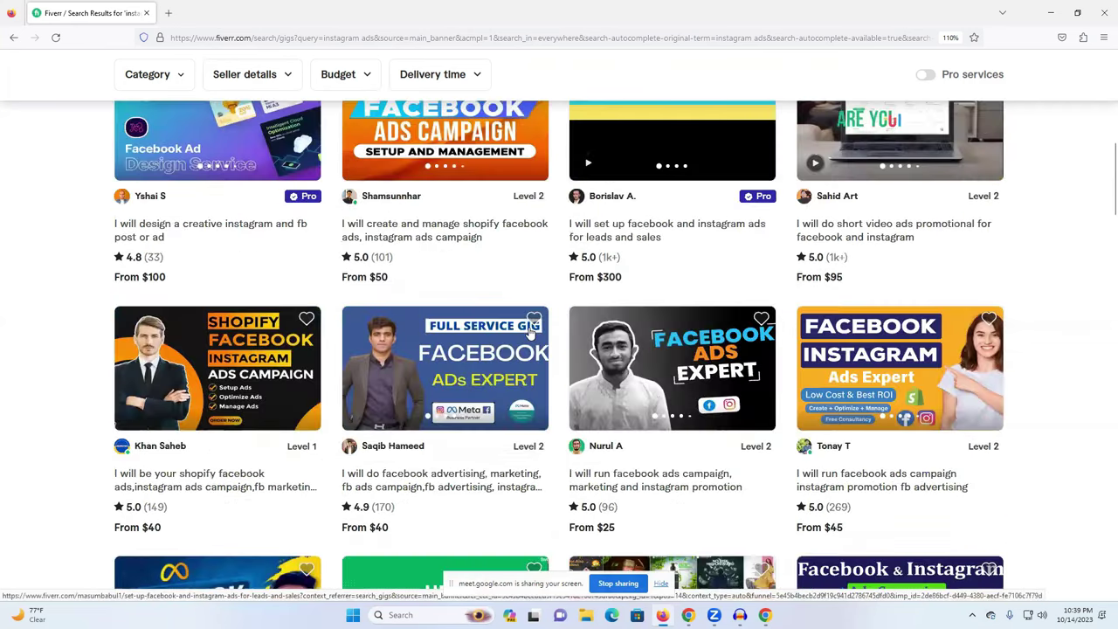
pyautogui.scroll(7, 529, 332)
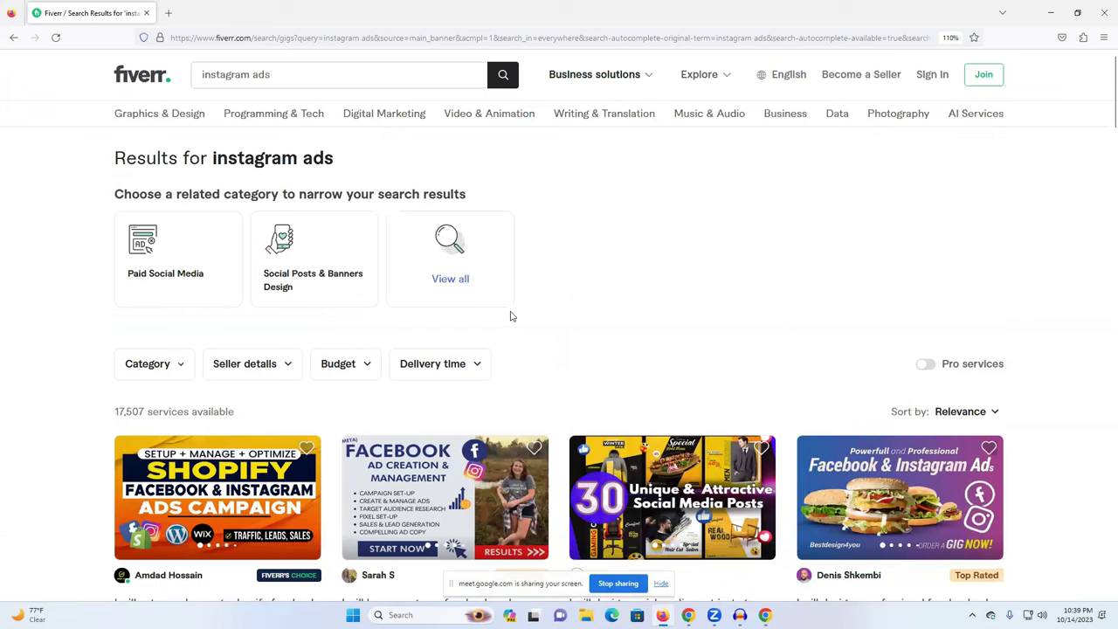
pyautogui.scroll(-3, 512, 315)
pyautogui.scroll(-1, 513, 314)
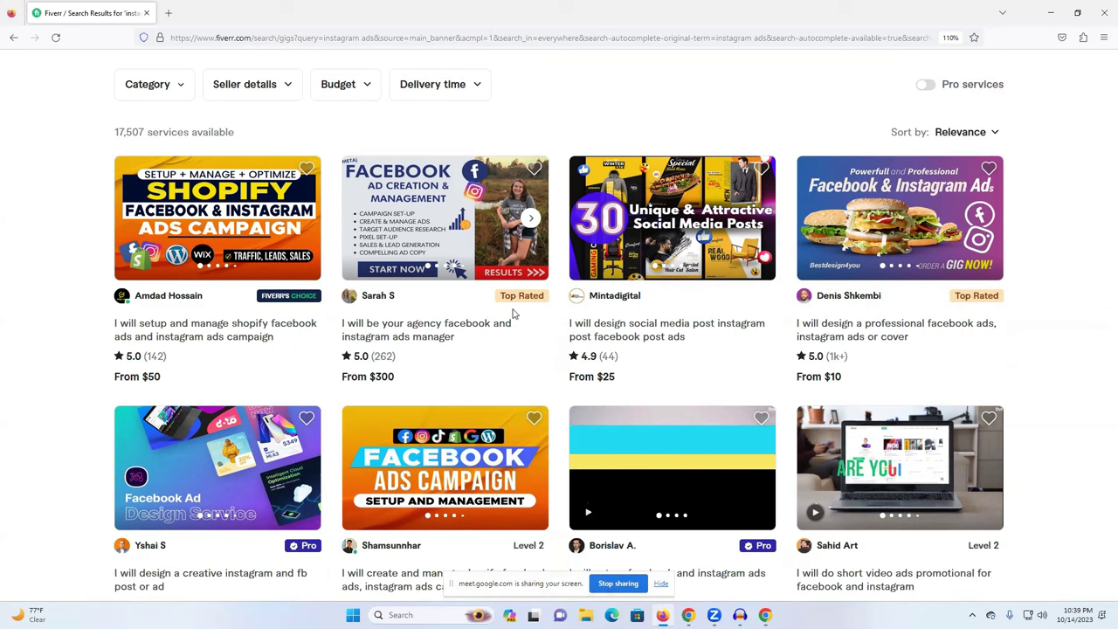
pyautogui.scroll(-3, 513, 313)
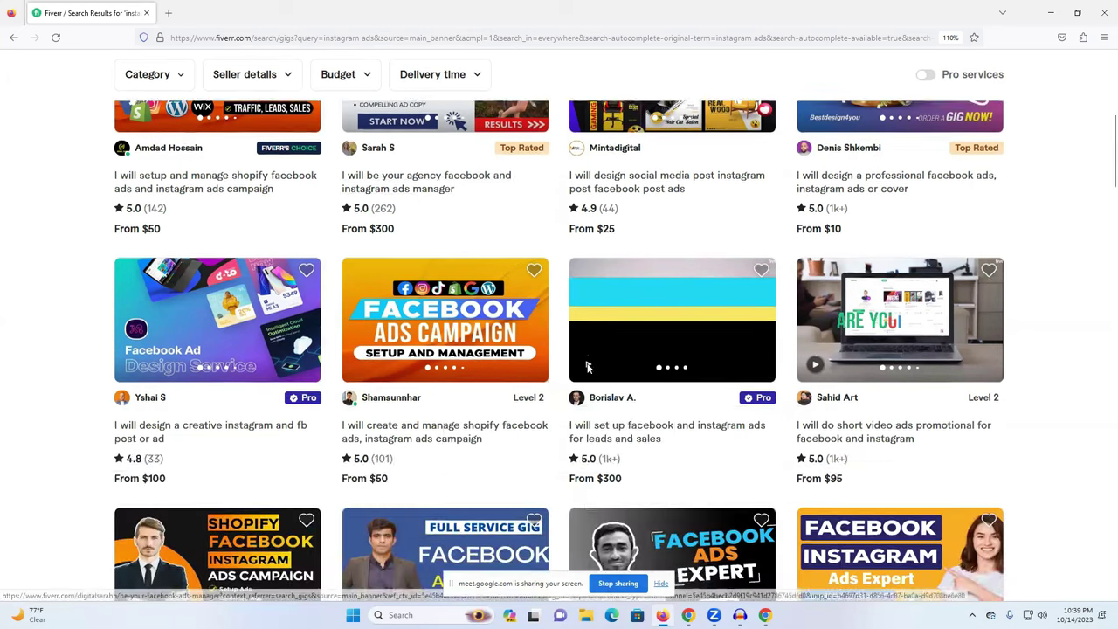
pyautogui.scroll(6, 576, 381)
pyautogui.scroll(-3, 577, 381)
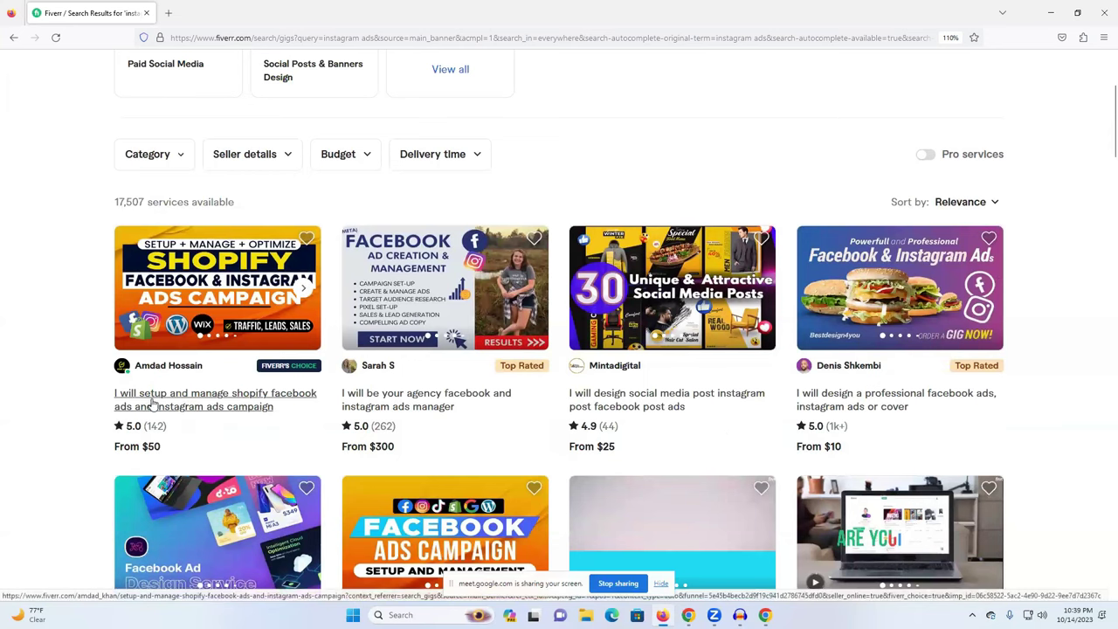
pyautogui.rightClick(151, 398)
pyautogui.click(183, 410)
pyautogui.click(184, 14)
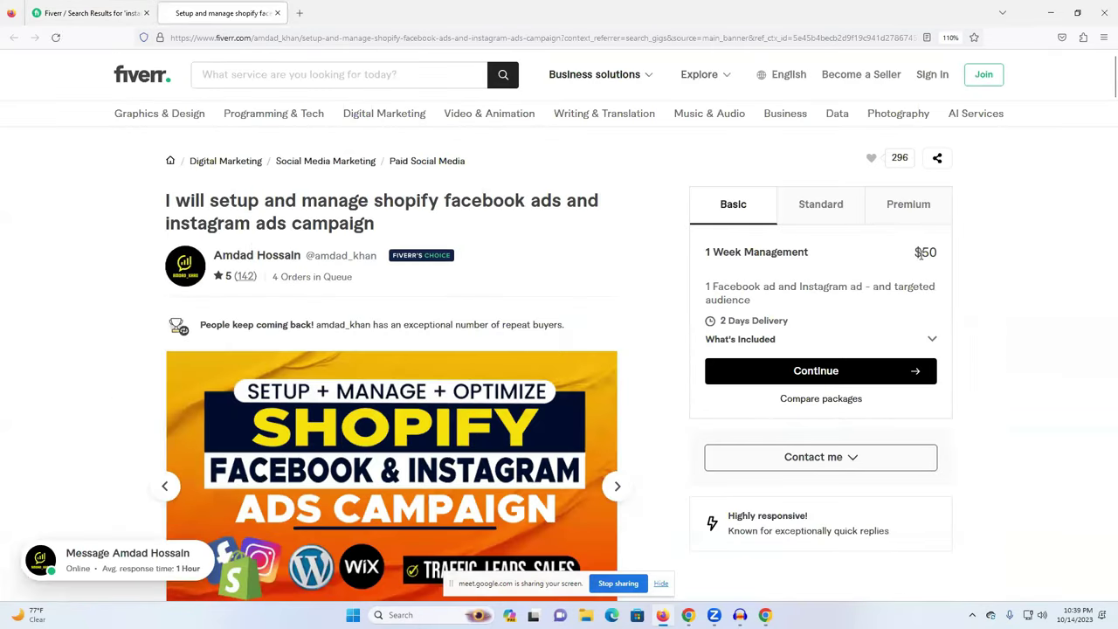
# Compare the 1 Week, 2 Week and 1 Month Management ($300) packages
pyautogui.tripleClick(790, 252)
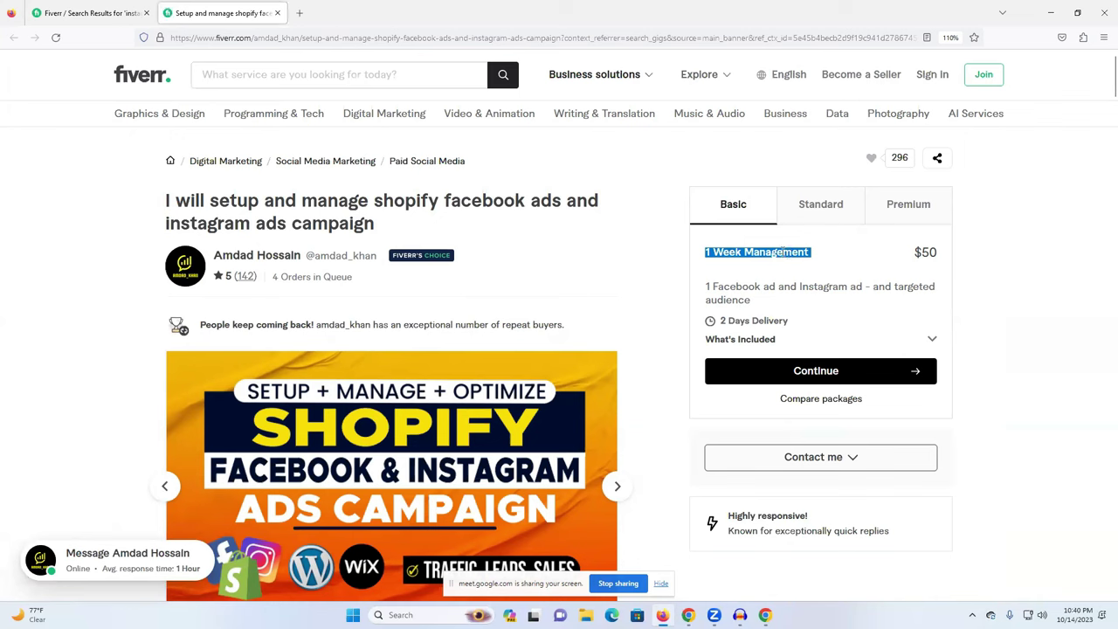
pyautogui.doubleClick(738, 252)
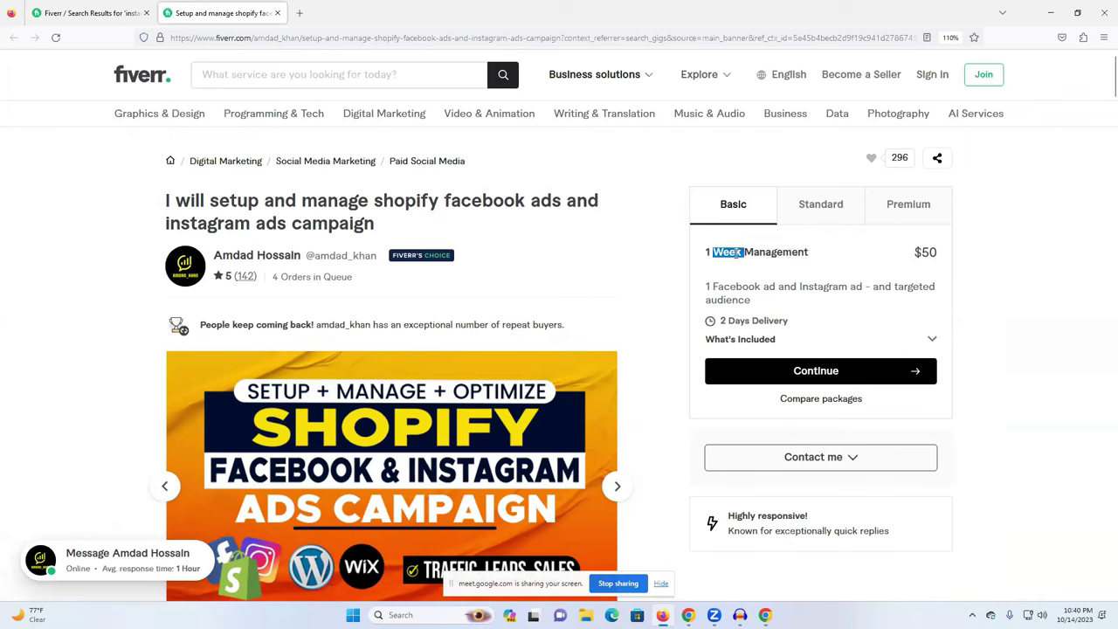
pyautogui.click(924, 255)
pyautogui.click(821, 209)
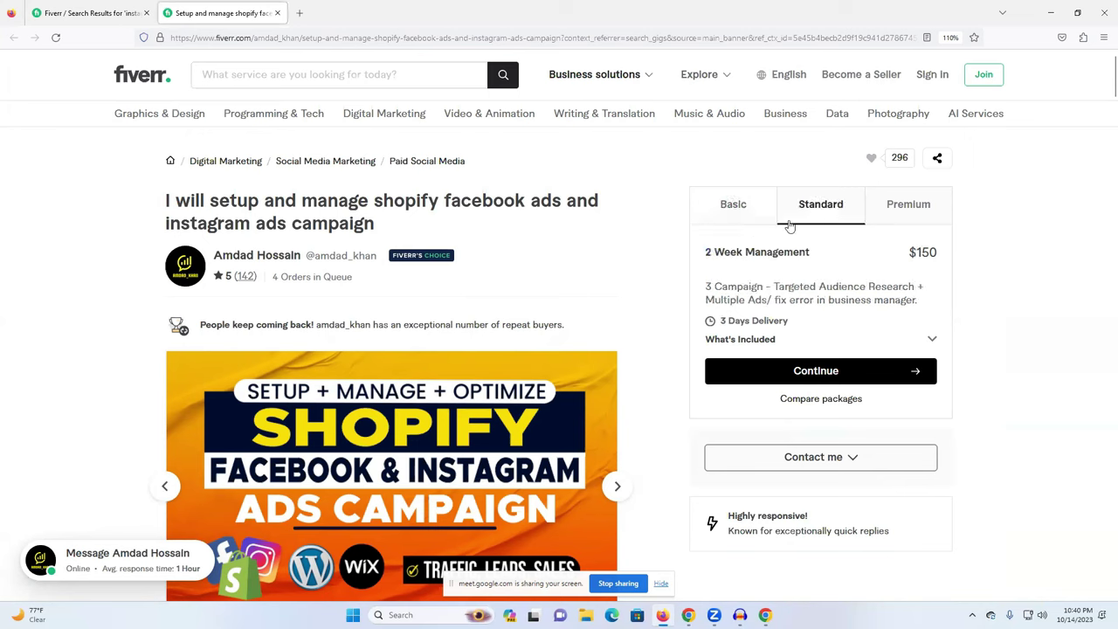
pyautogui.tripleClick(722, 254)
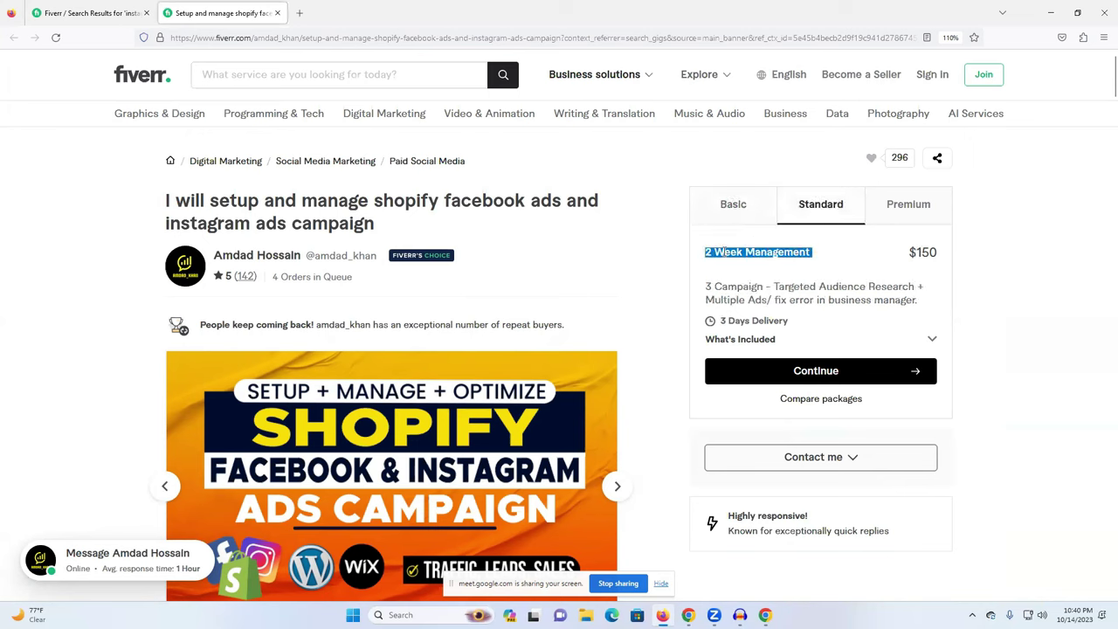
pyautogui.doubleClick(725, 253)
pyautogui.click(884, 213)
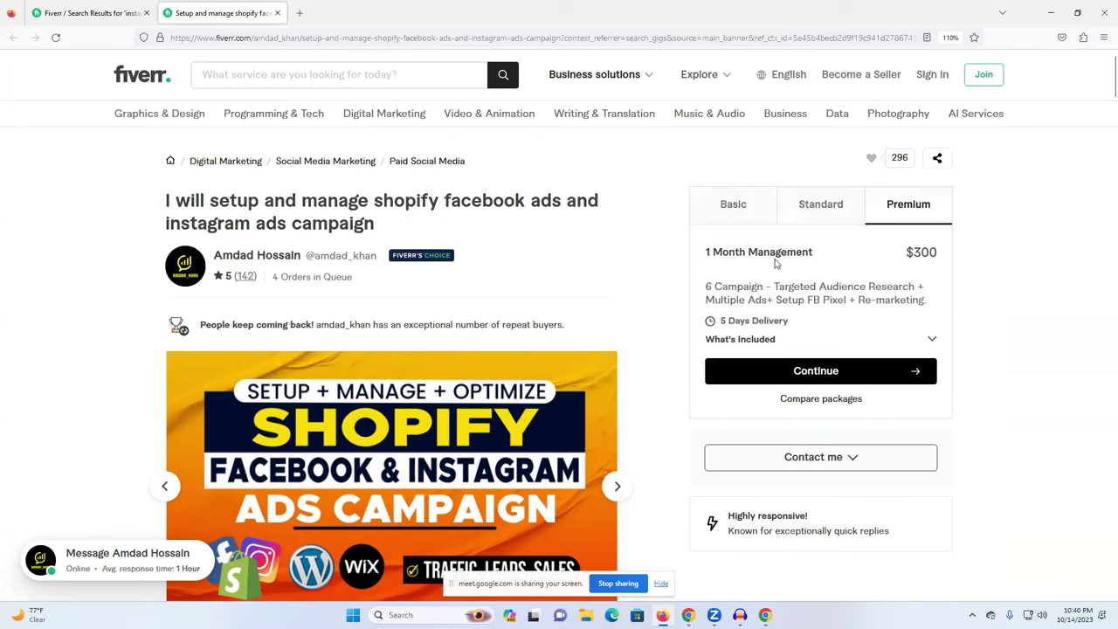
pyautogui.tripleClick(745, 253)
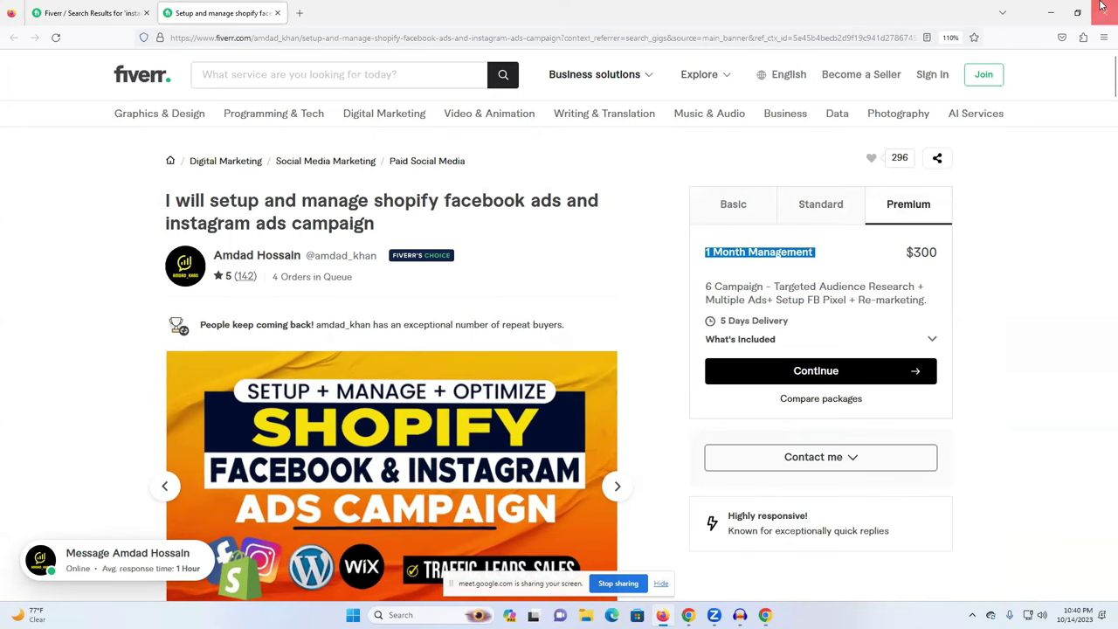
pyautogui.hotkey('alt', 'Tab')
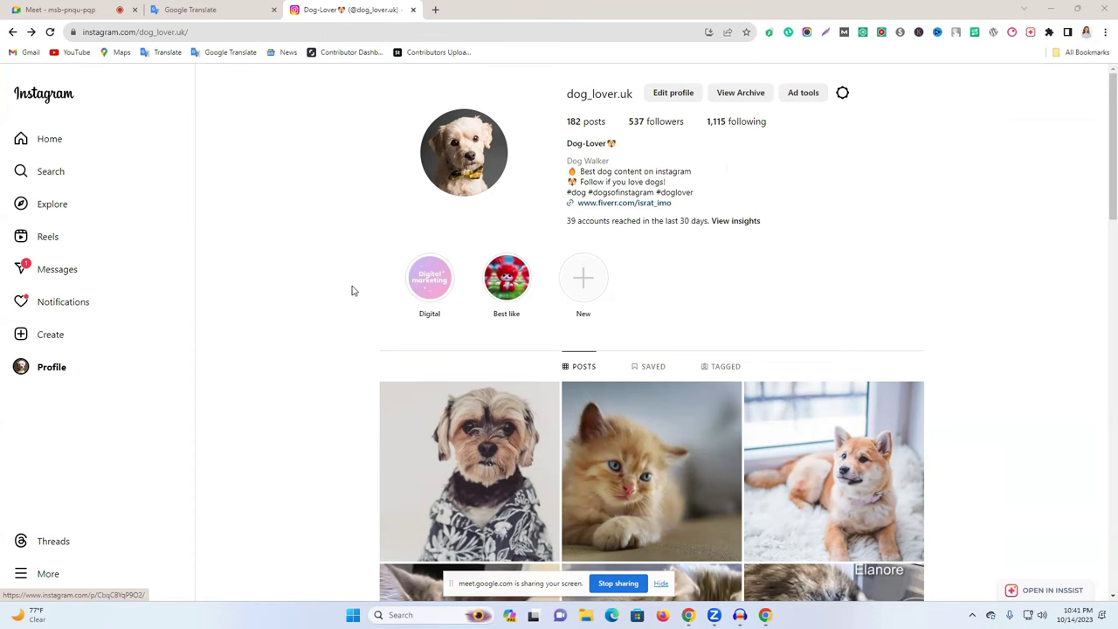
# Scroll the dog-lover profile down to its grid of dog and kitten posts
pyautogui.scroll(-2, 594, 197)
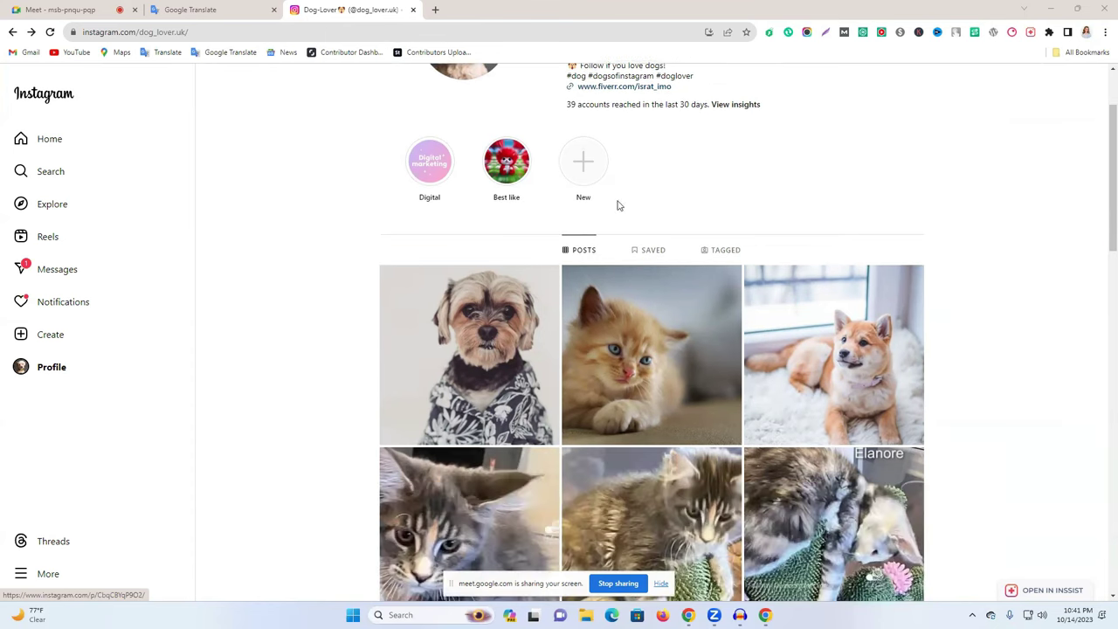
# View the Edit profile settings with bio and gender, then return to the profile
pyautogui.click(42, 581)
pyautogui.click(56, 343)
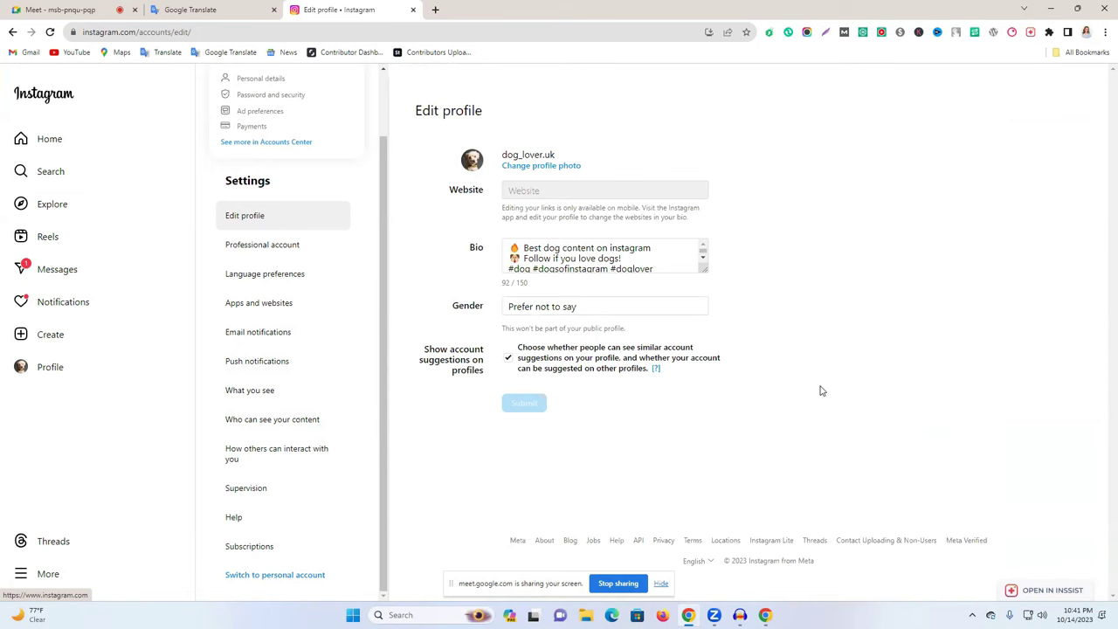
pyautogui.click(59, 373)
# Find the spotted-dog 'I'm not crazy, I'm limited edition' letter-board post in the grid and open it
pyautogui.scroll(-3, 761, 313)
pyautogui.scroll(2, 761, 313)
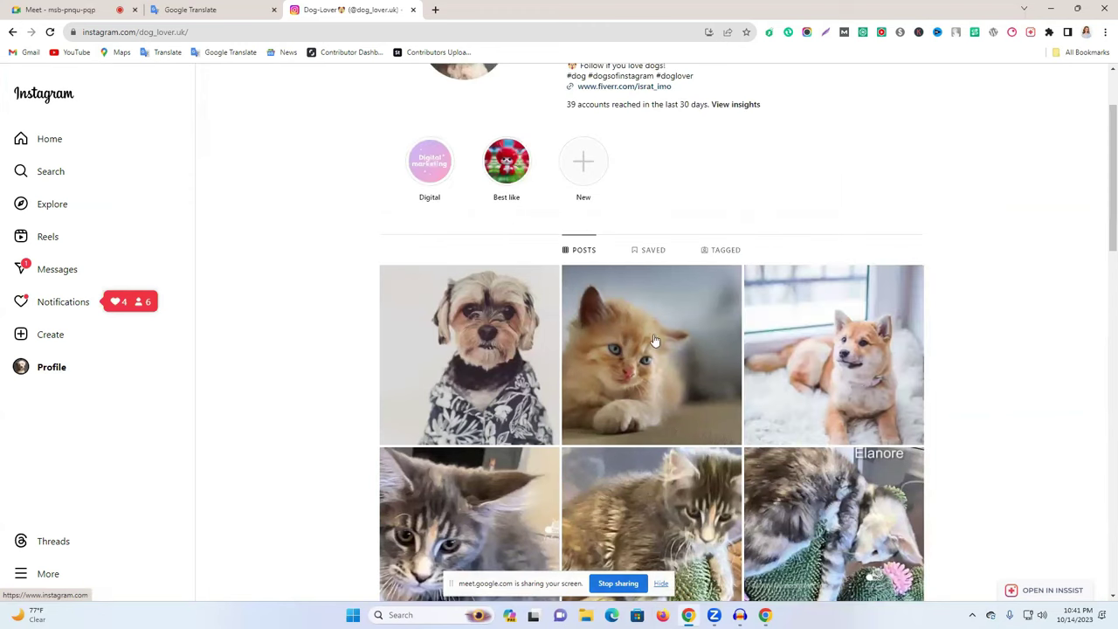
pyautogui.scroll(-2, 886, 278)
pyautogui.scroll(-1, 887, 278)
pyautogui.scroll(4, 728, 289)
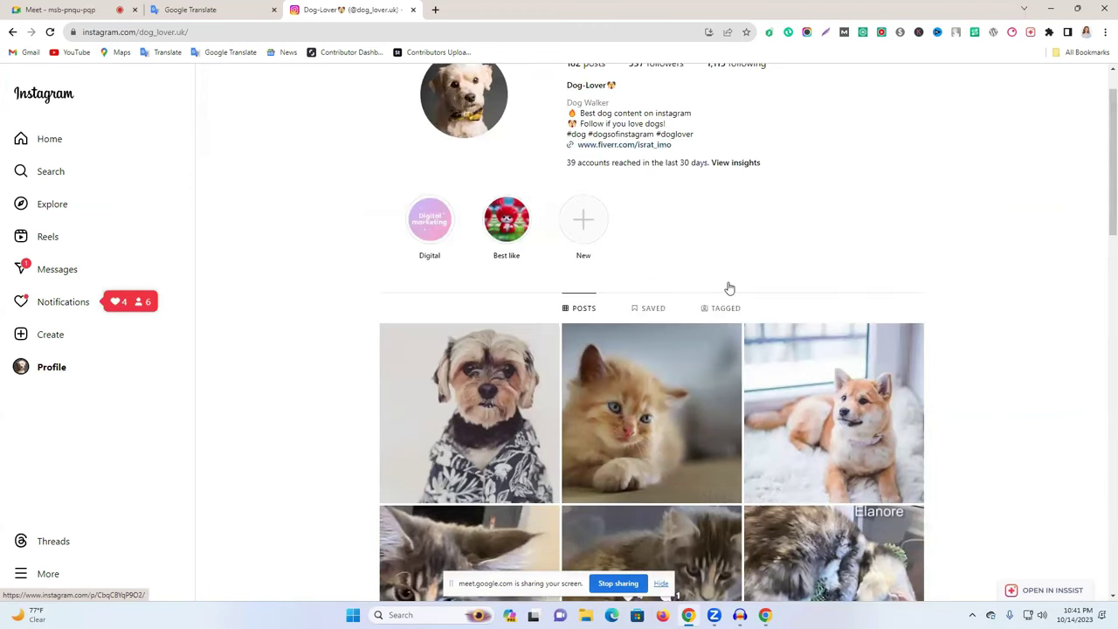
pyautogui.scroll(-1, 729, 287)
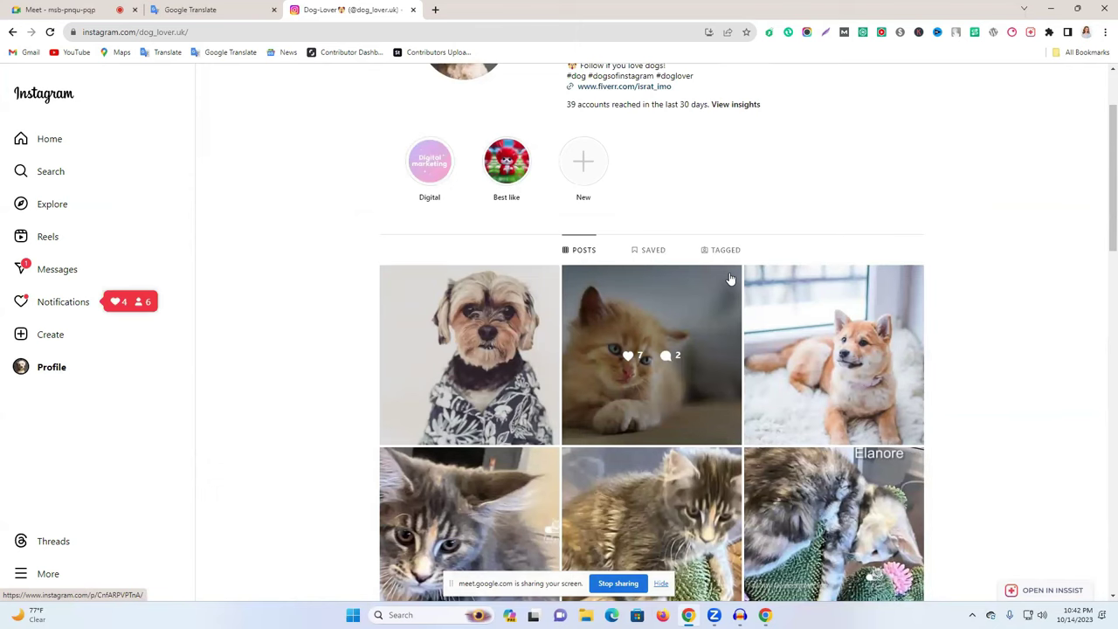
pyautogui.scroll(-3, 730, 278)
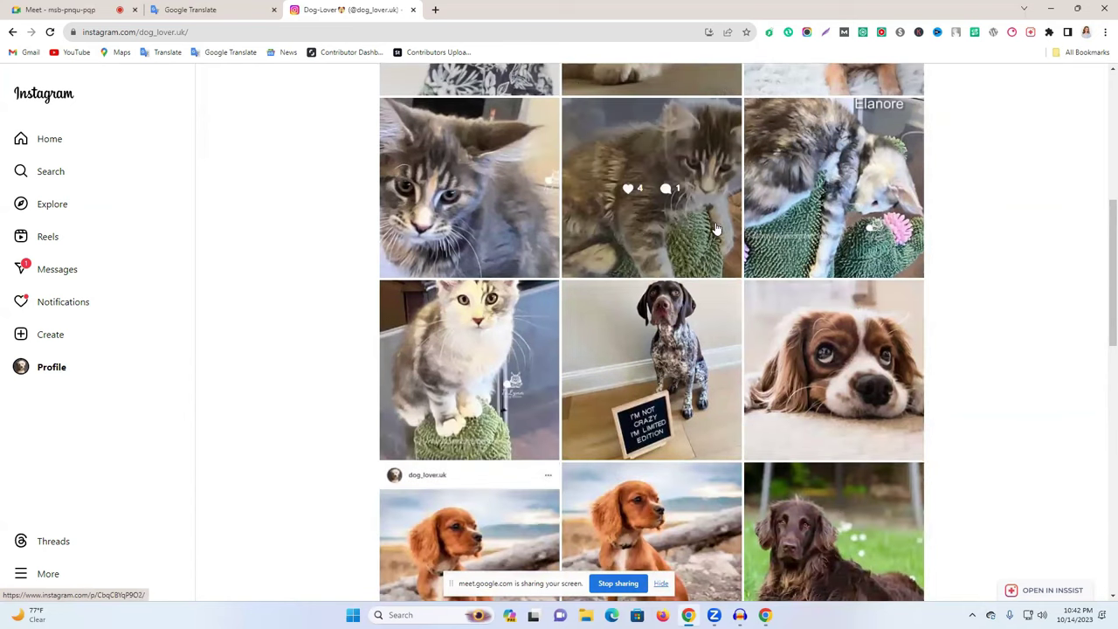
pyautogui.scroll(-4, 942, 299)
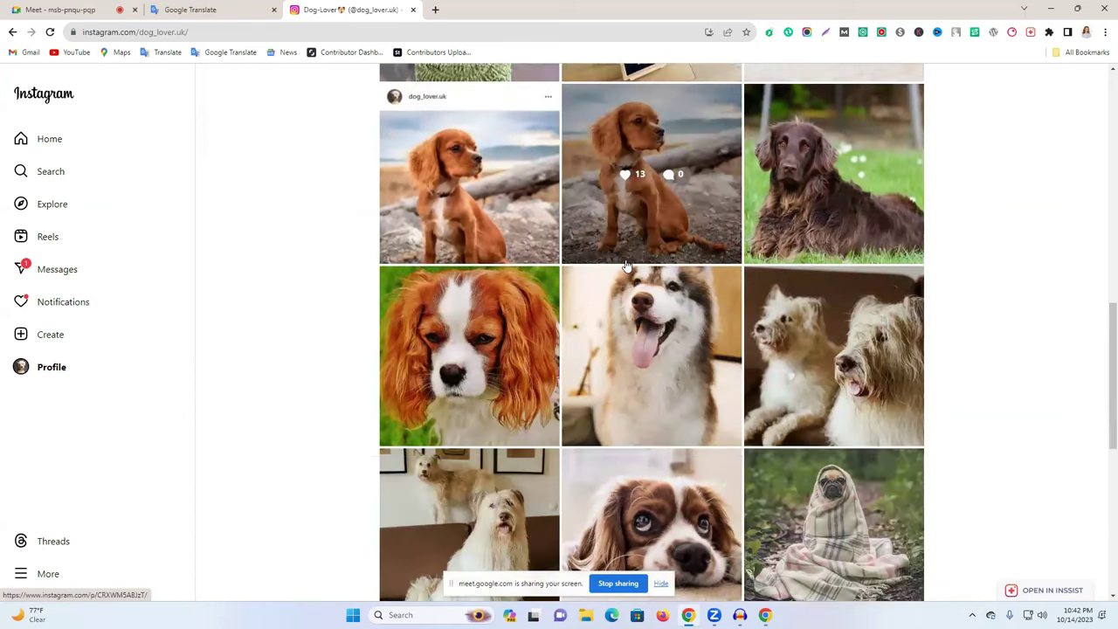
pyautogui.scroll(-7, 625, 265)
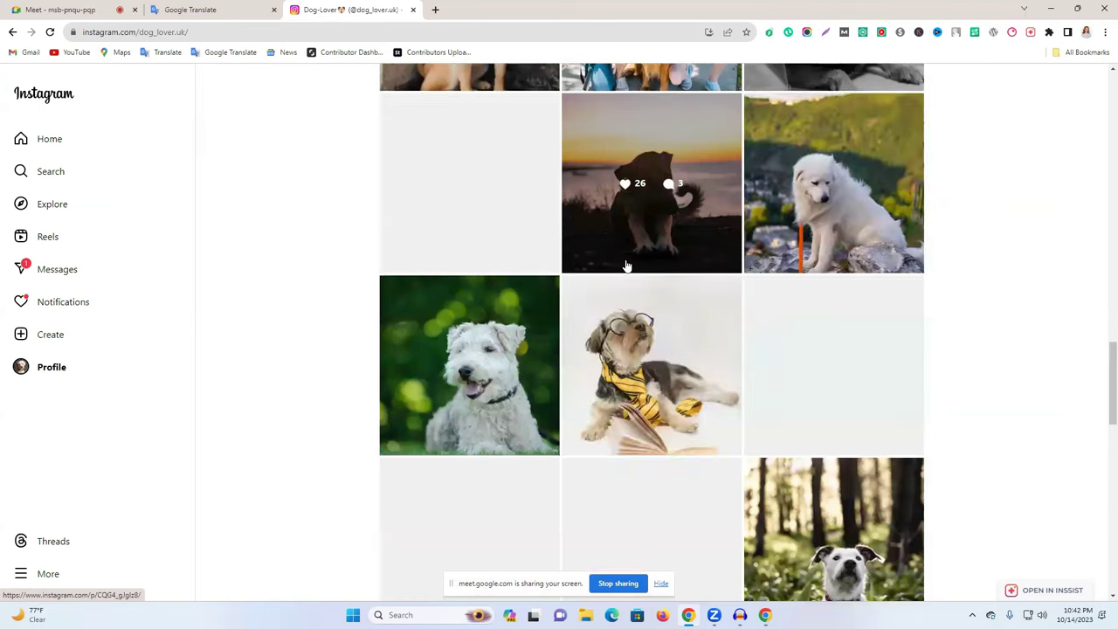
pyautogui.scroll(2, 625, 265)
pyautogui.scroll(2, 625, 266)
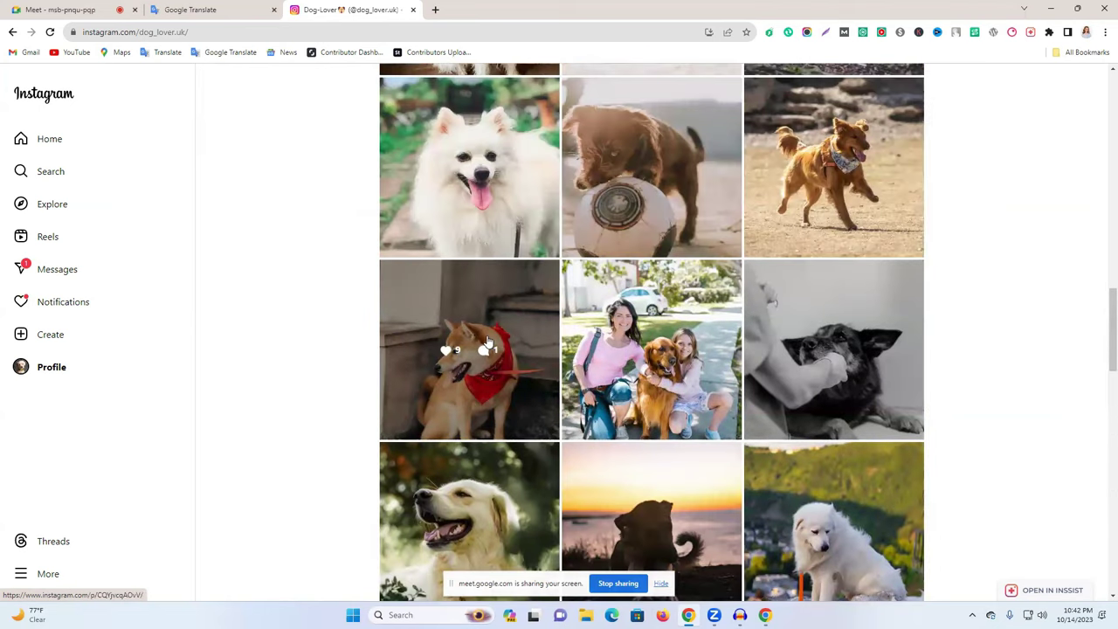
pyautogui.scroll(3, 804, 320)
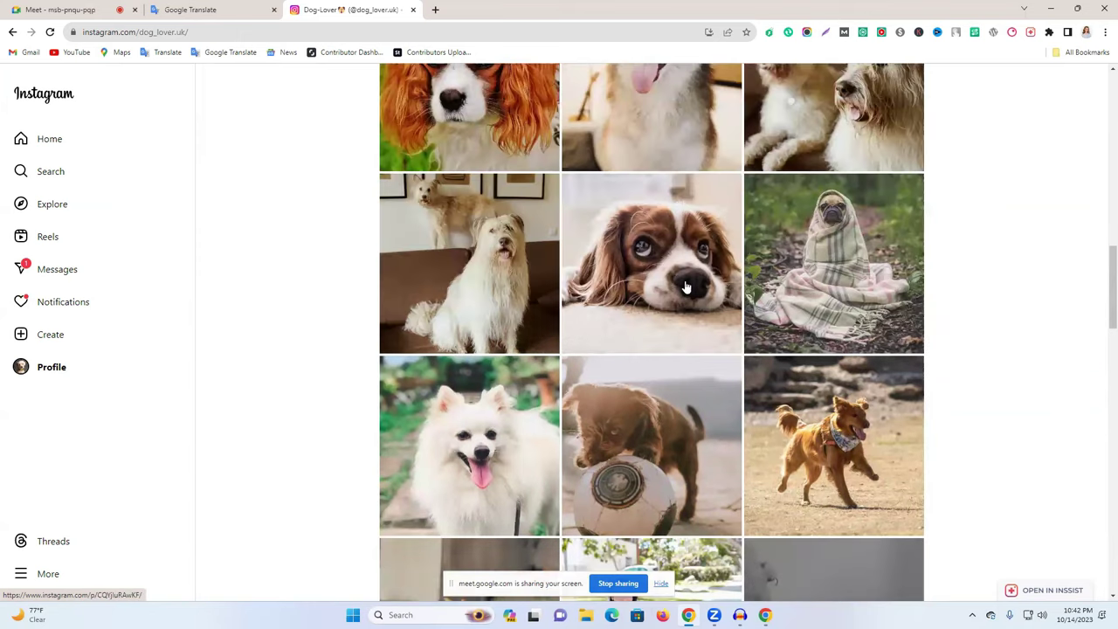
pyautogui.scroll(8, 622, 301)
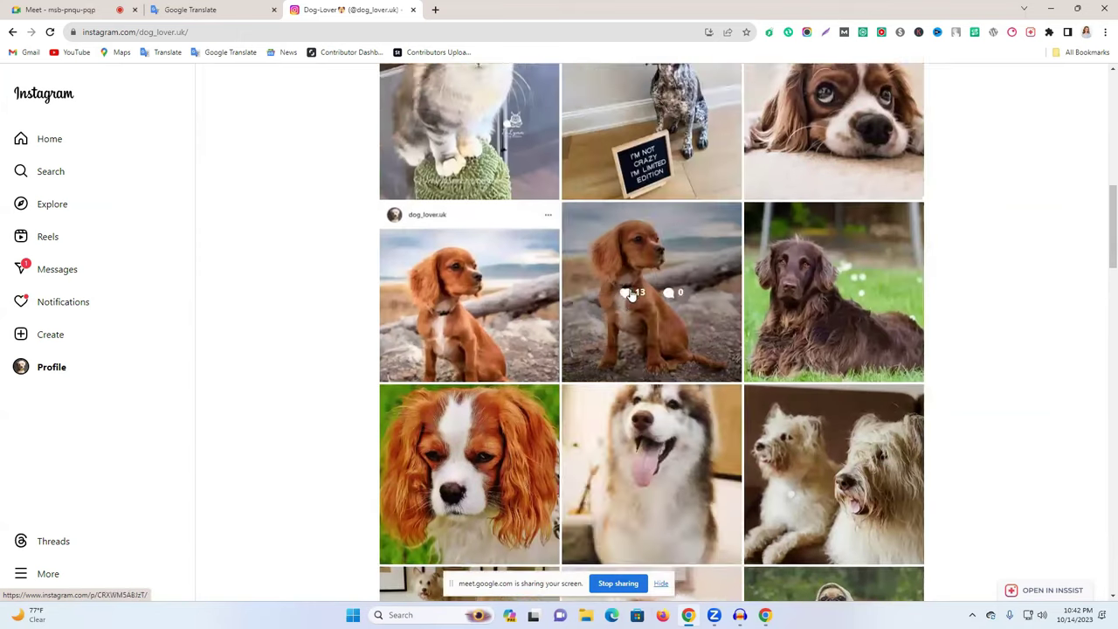
pyautogui.scroll(1, 563, 252)
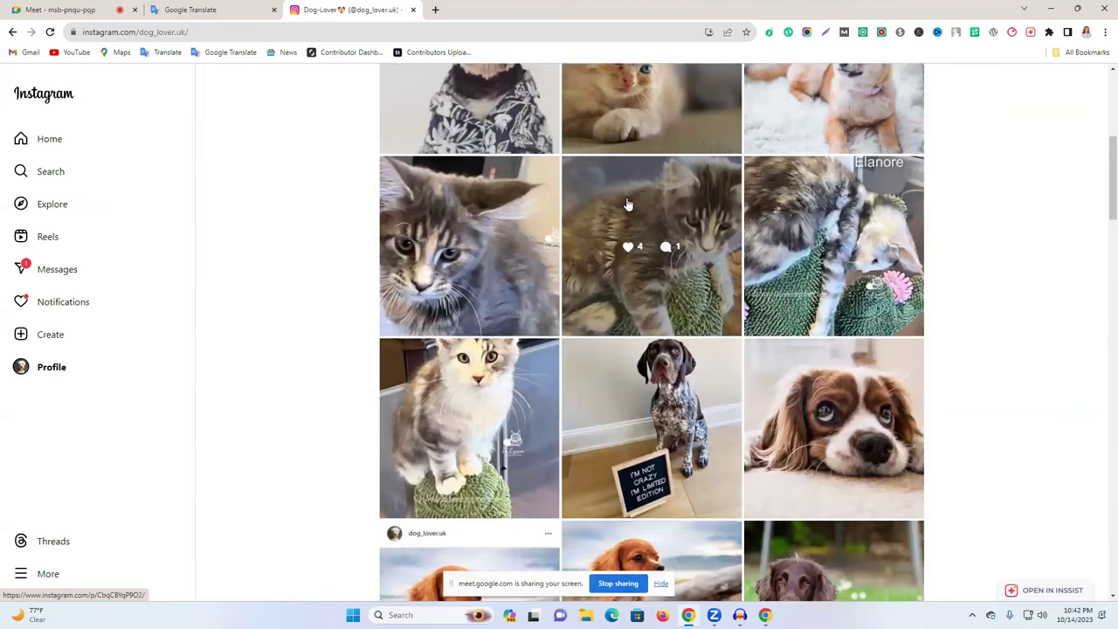
pyautogui.scroll(-1, 627, 203)
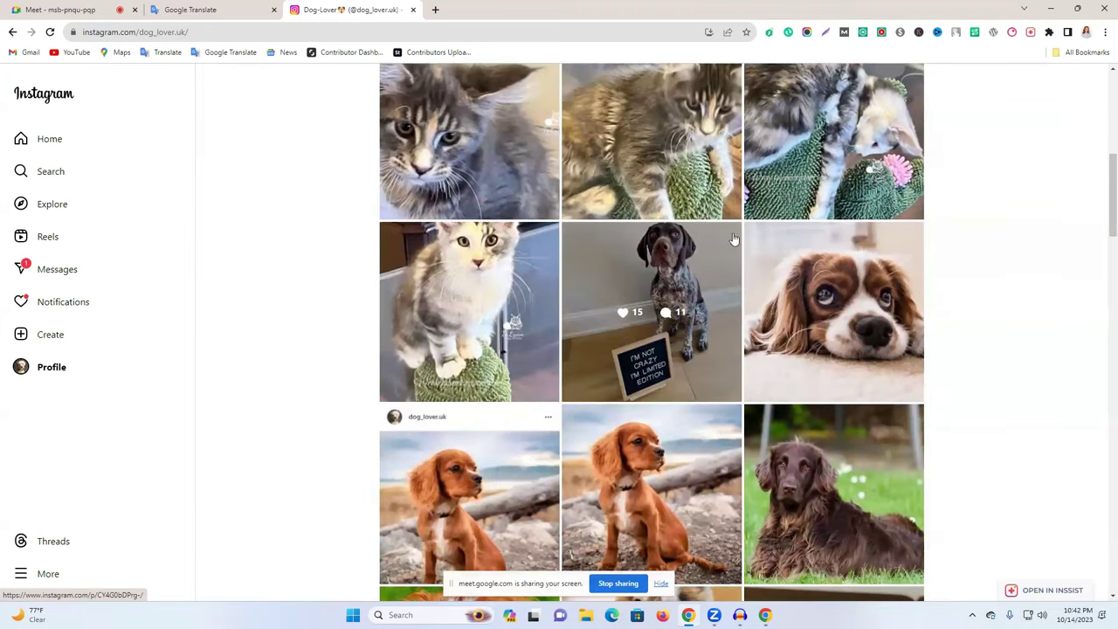
pyautogui.click(647, 272)
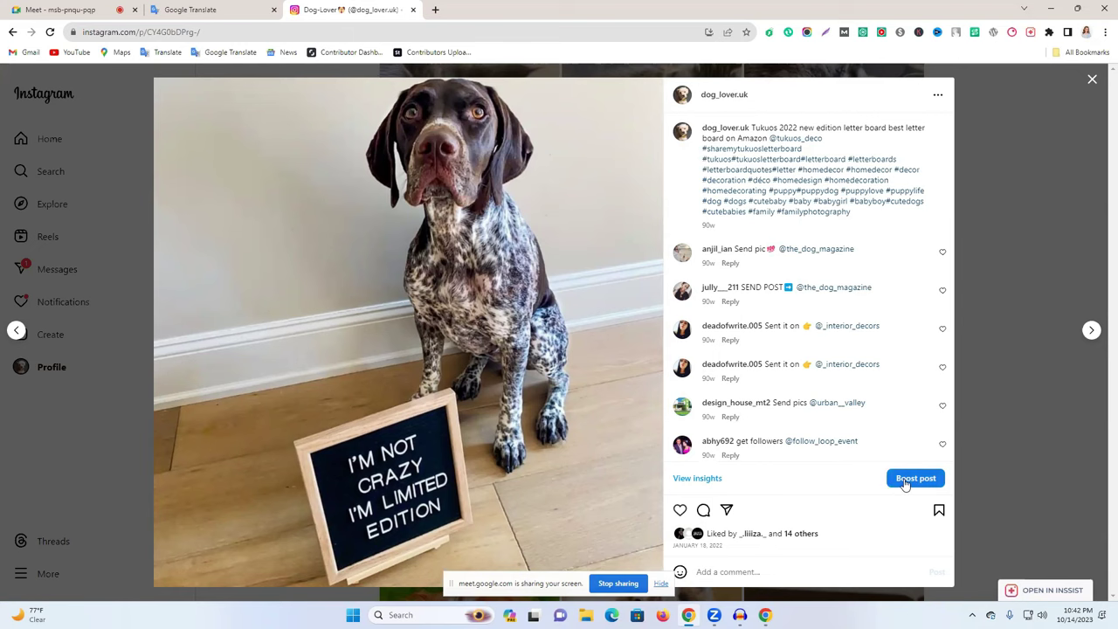
# Boost the letter-board dog post, opening Boost Instagram media with Get more profile visits as its goal
pyautogui.click(905, 484)
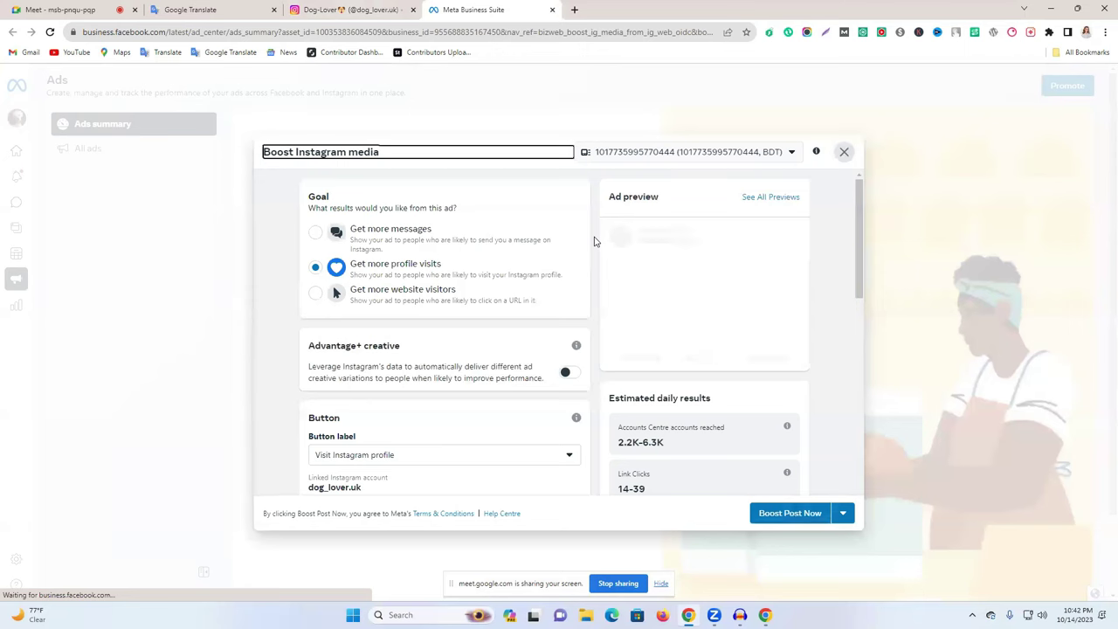
pyautogui.doubleClick(325, 199)
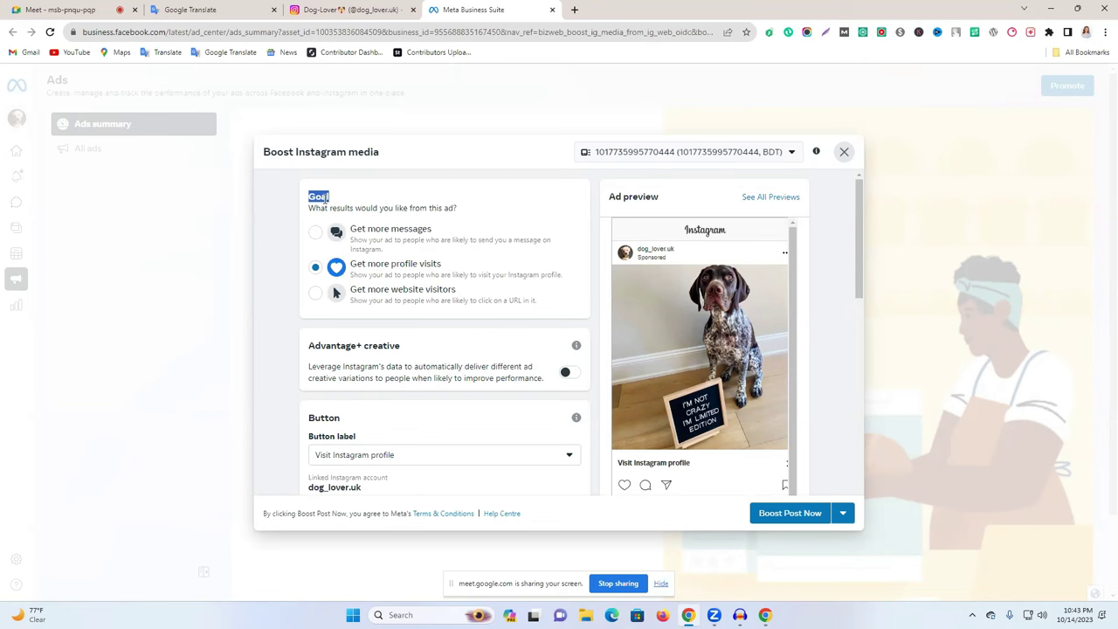
pyautogui.scroll(-1, 711, 353)
pyautogui.scroll(1, 711, 353)
pyautogui.click(375, 247)
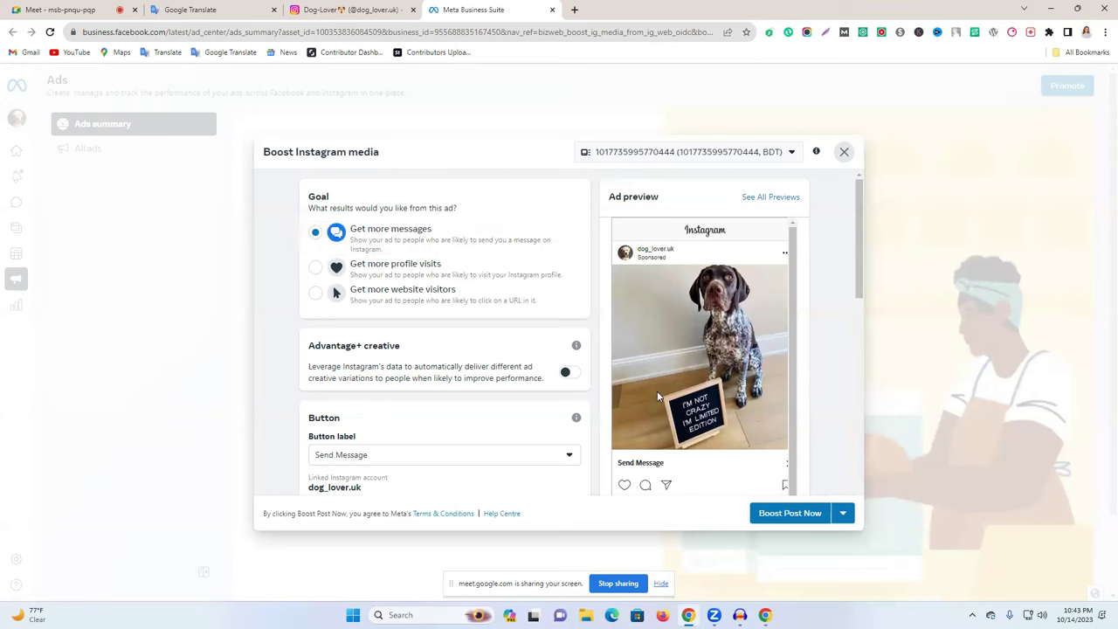
# Compare the Get more profile visits and Get more website visitors goals
pyautogui.click(407, 277)
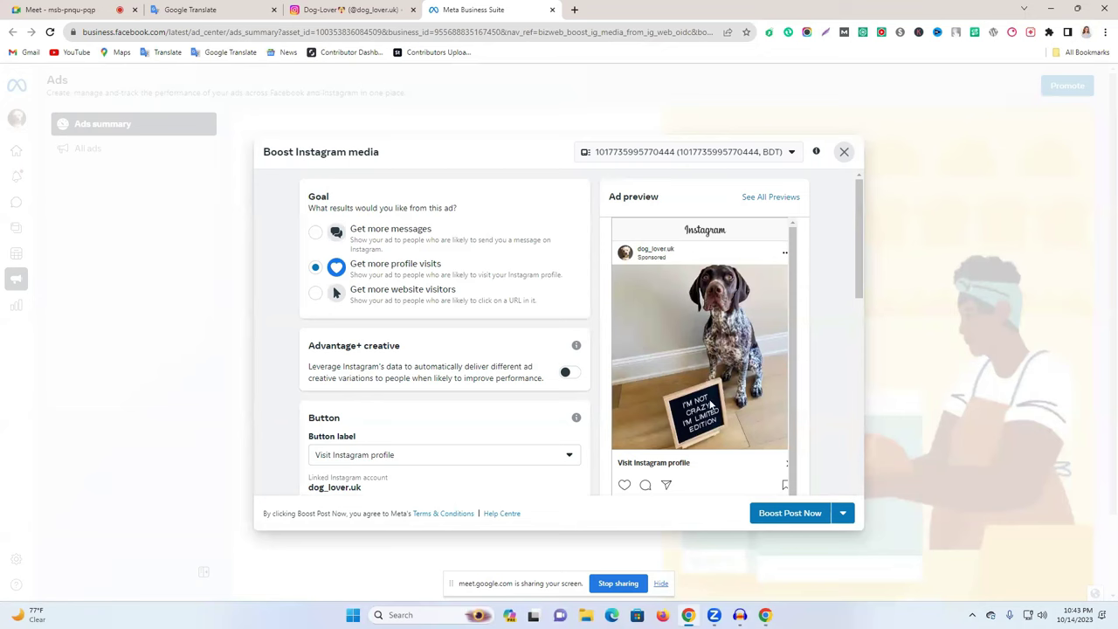
pyautogui.scroll(-1, 710, 404)
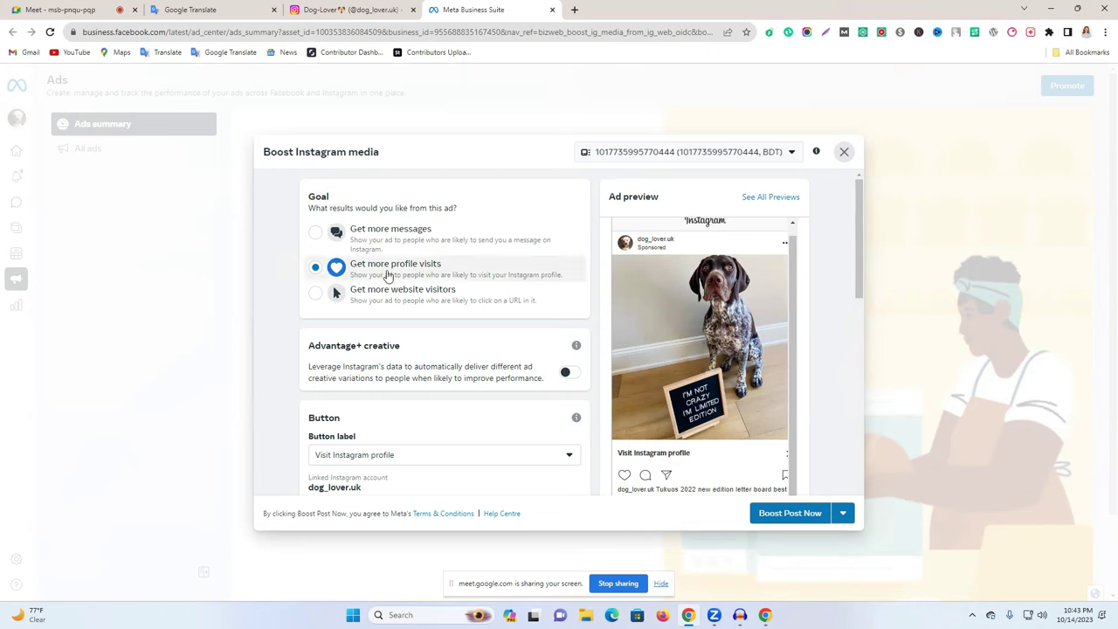
pyautogui.click(373, 299)
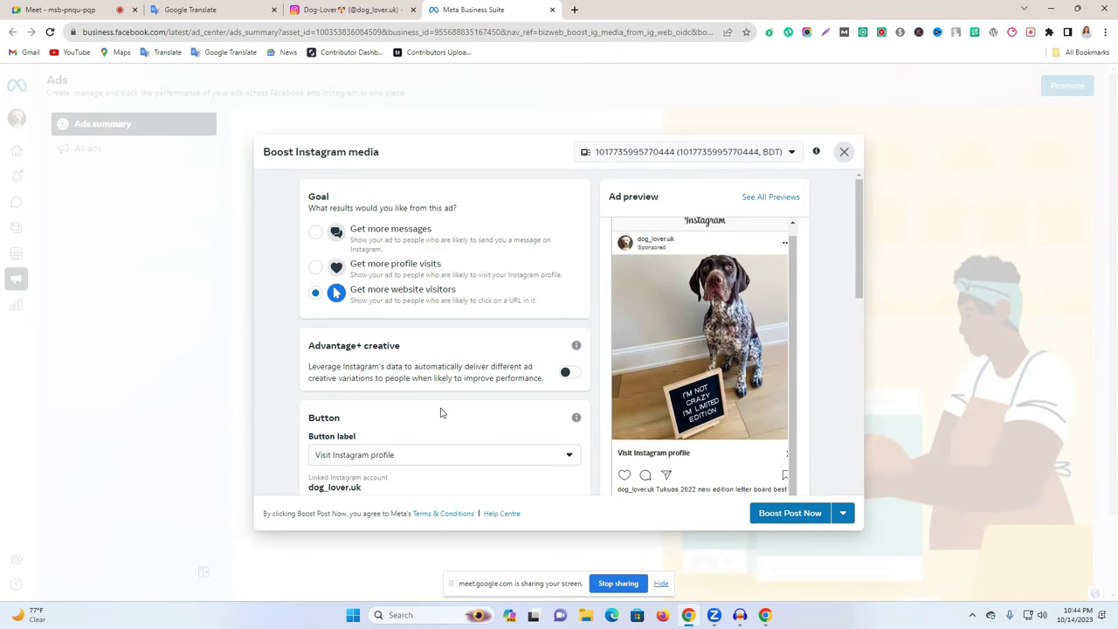
pyautogui.click(366, 278)
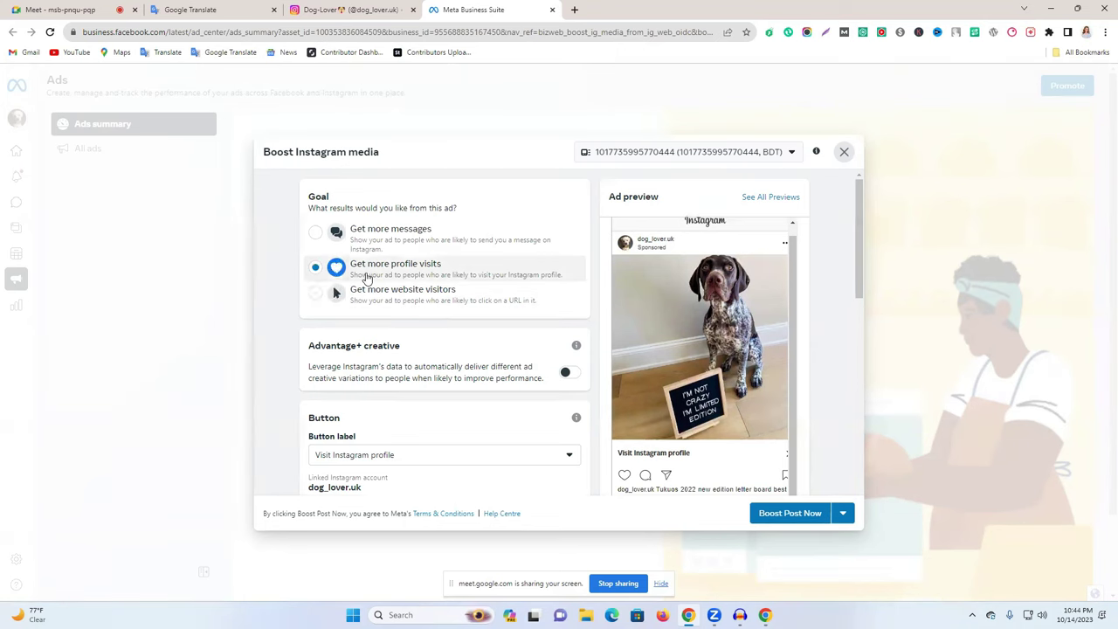
pyautogui.scroll(1, 744, 356)
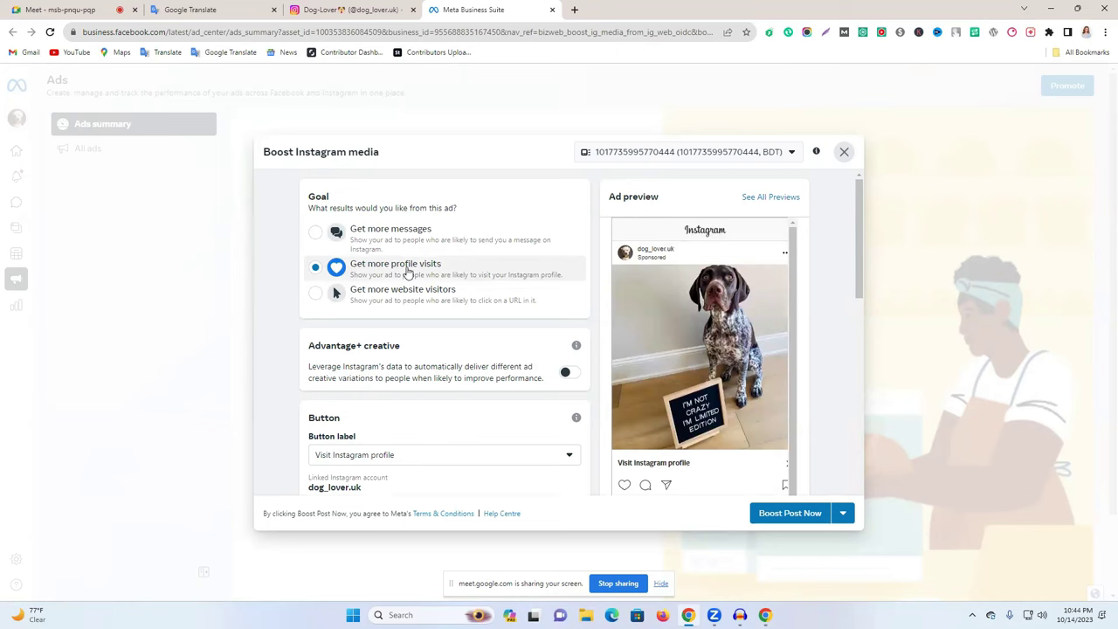
# Select Get more website visitors as the goal and switch on Advantage+ creative
pyautogui.moveTo(309, 212); pyautogui.dragTo(291, 291)
pyautogui.click(291, 293)
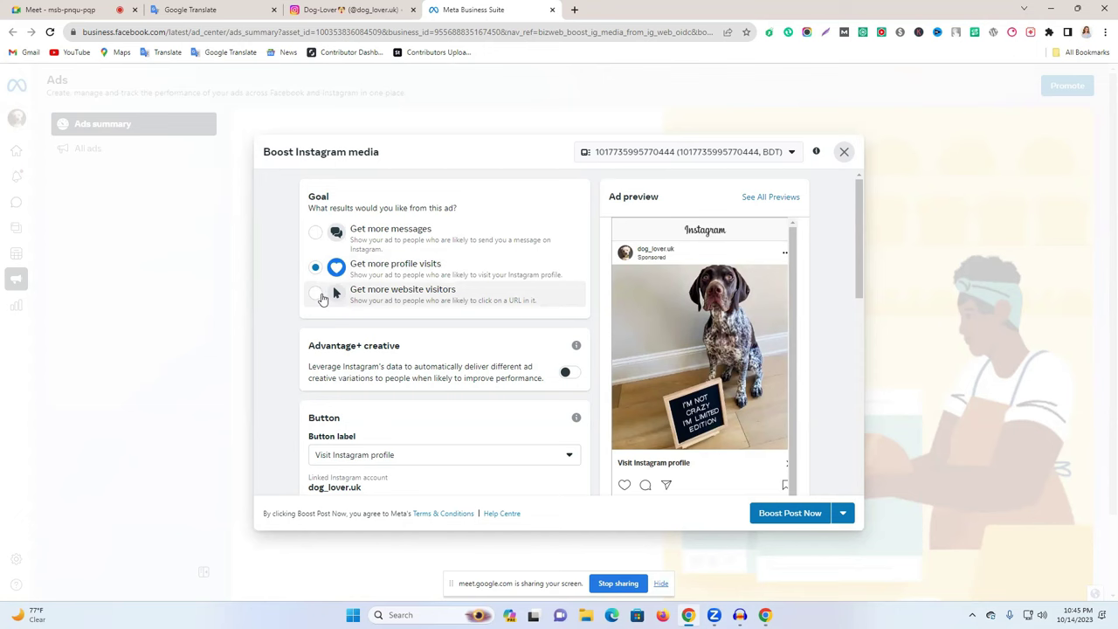
pyautogui.click(320, 296)
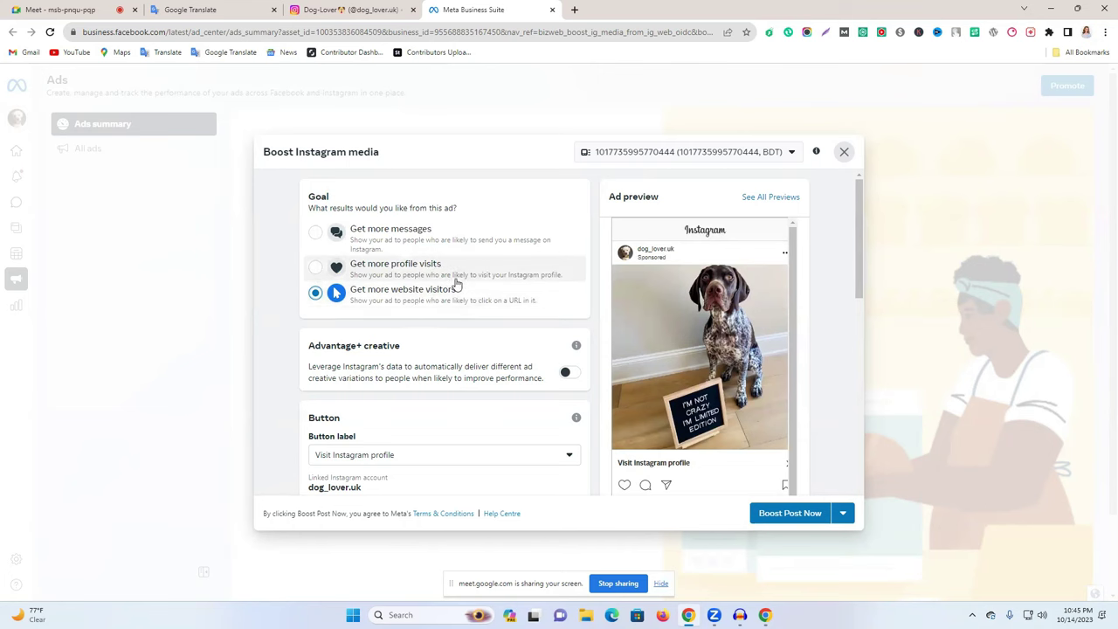
pyautogui.scroll(-2, 454, 281)
pyautogui.click(572, 257)
# Turn Advantage+ creative back off and pick Shop now from the Button label choices
pyautogui.click(572, 258)
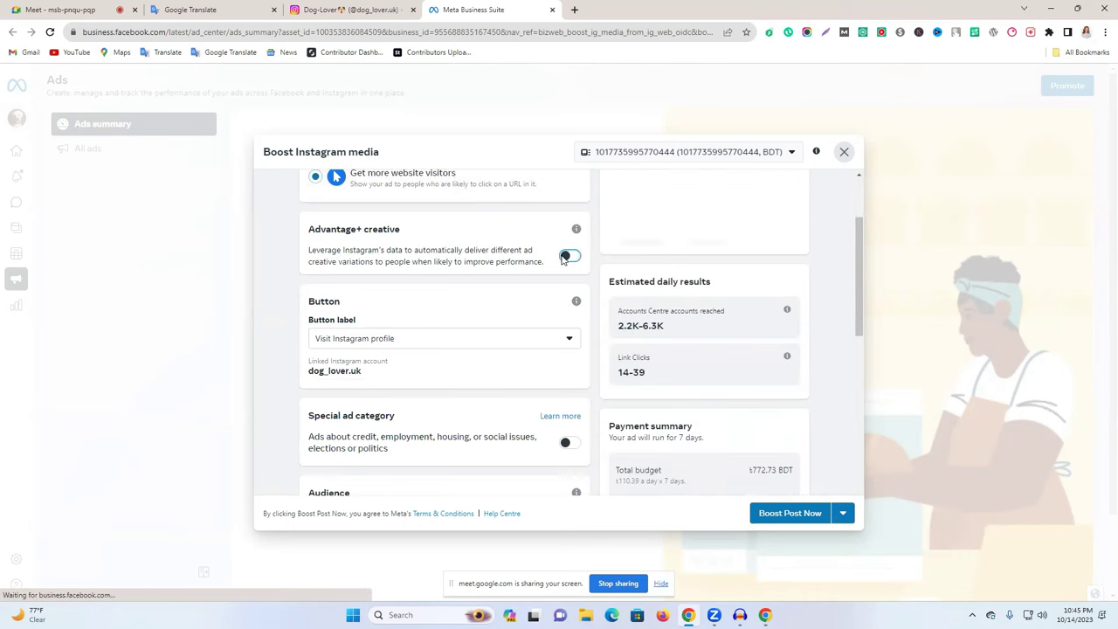
pyautogui.scroll(2, 456, 297)
pyautogui.scroll(-2, 476, 307)
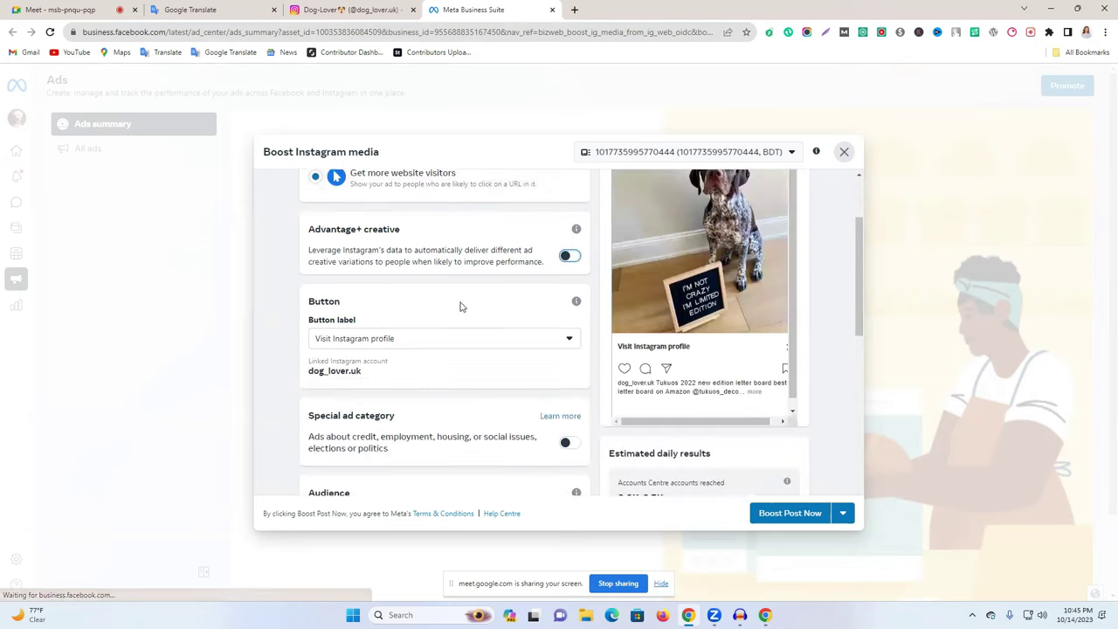
pyautogui.scroll(-1, 408, 297)
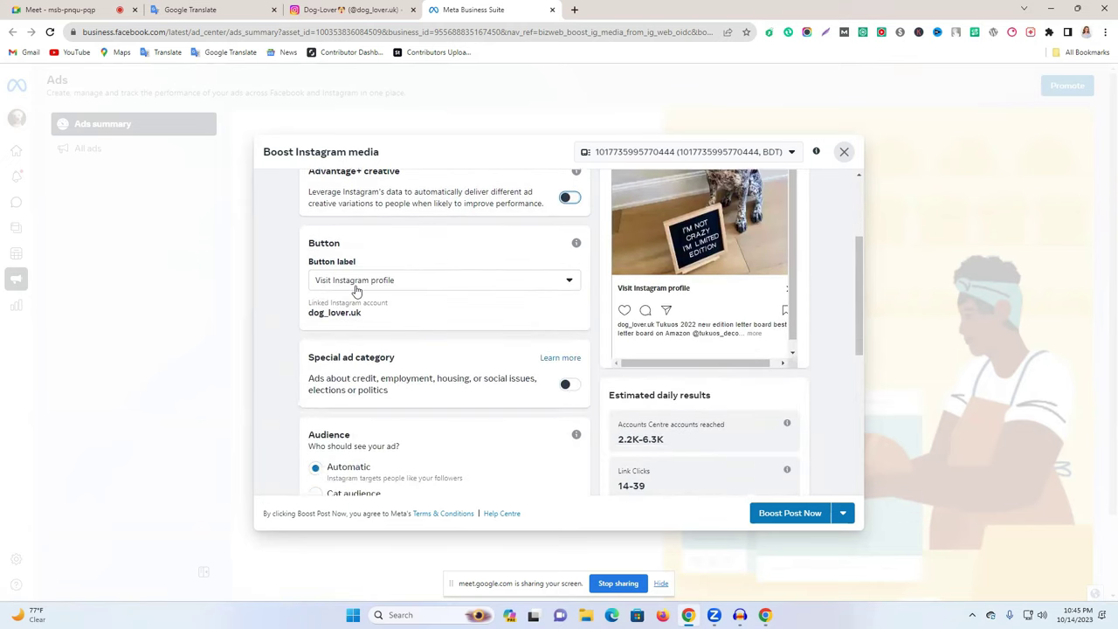
pyautogui.scroll(3, 405, 292)
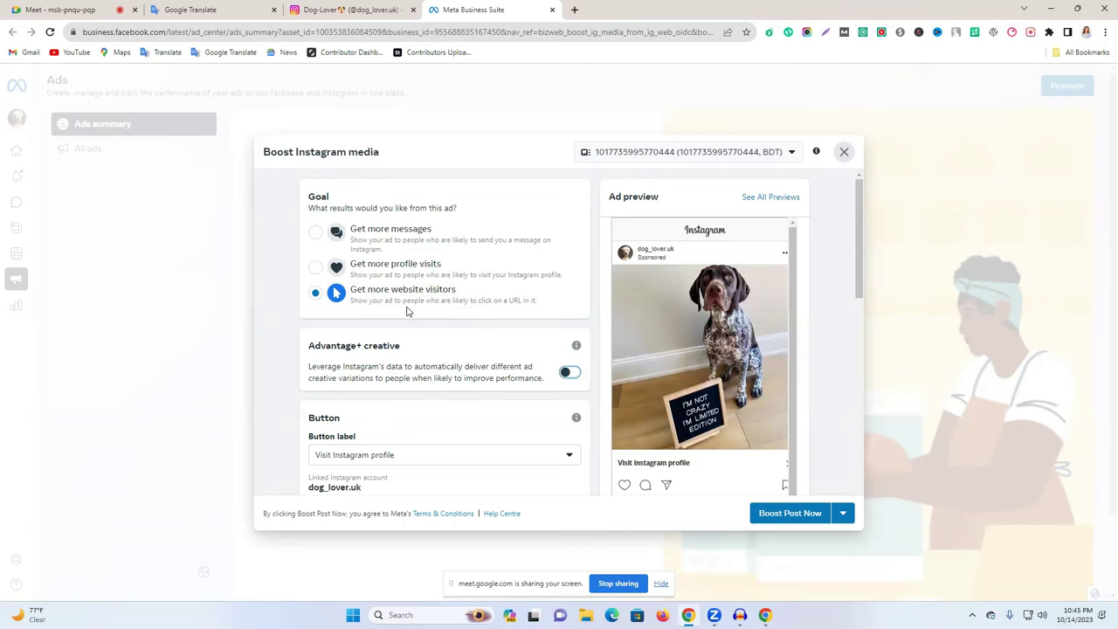
pyautogui.scroll(-2, 390, 297)
pyautogui.scroll(-1, 390, 297)
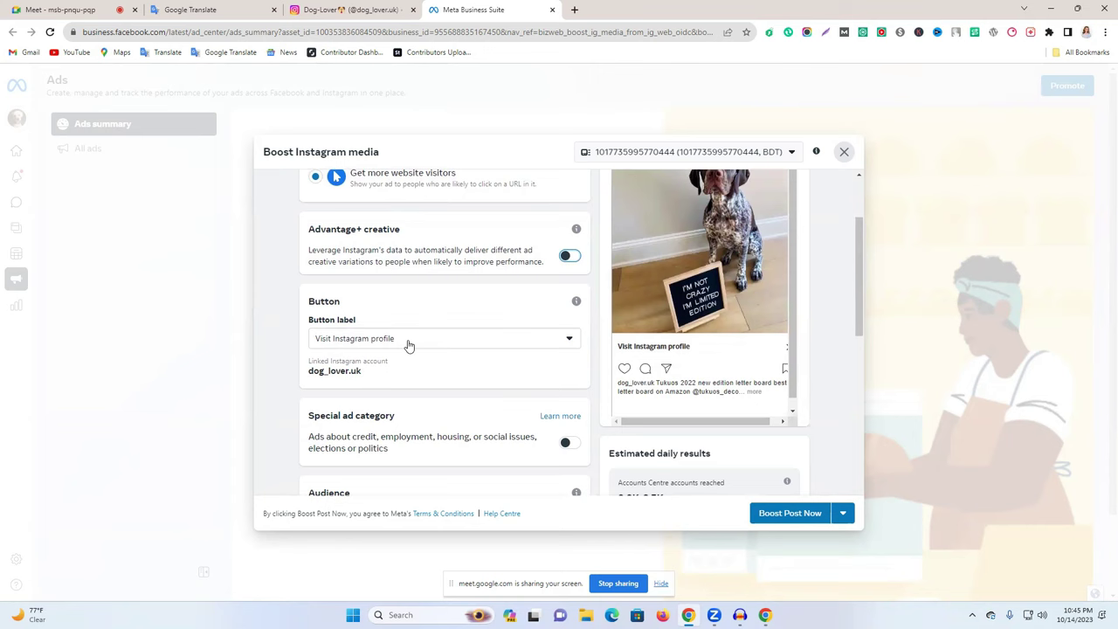
pyautogui.click(408, 341)
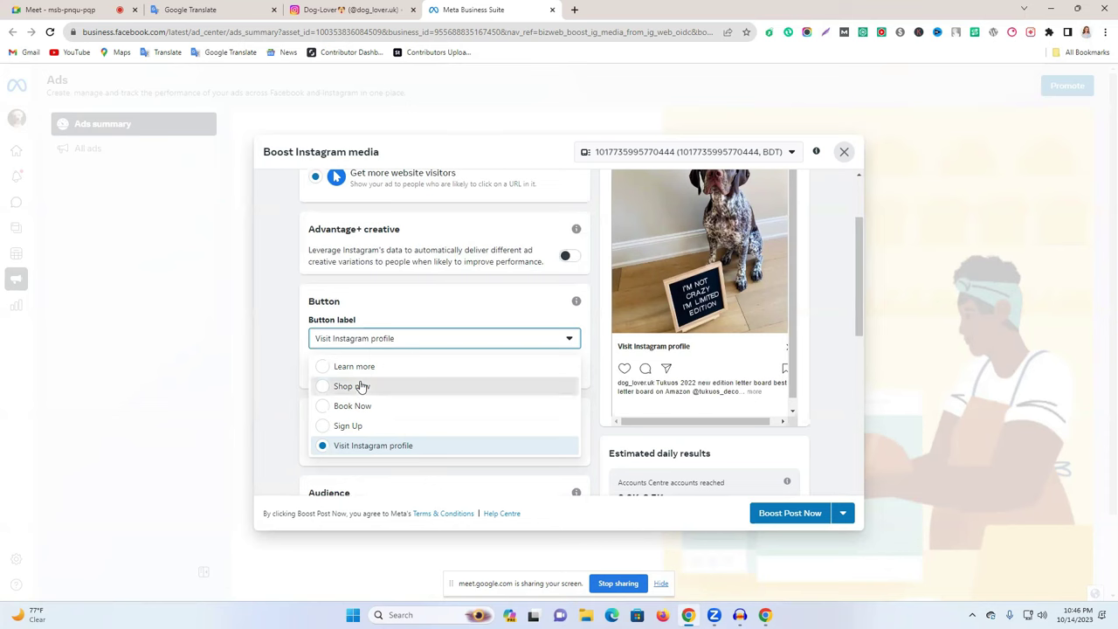
pyautogui.click(361, 386)
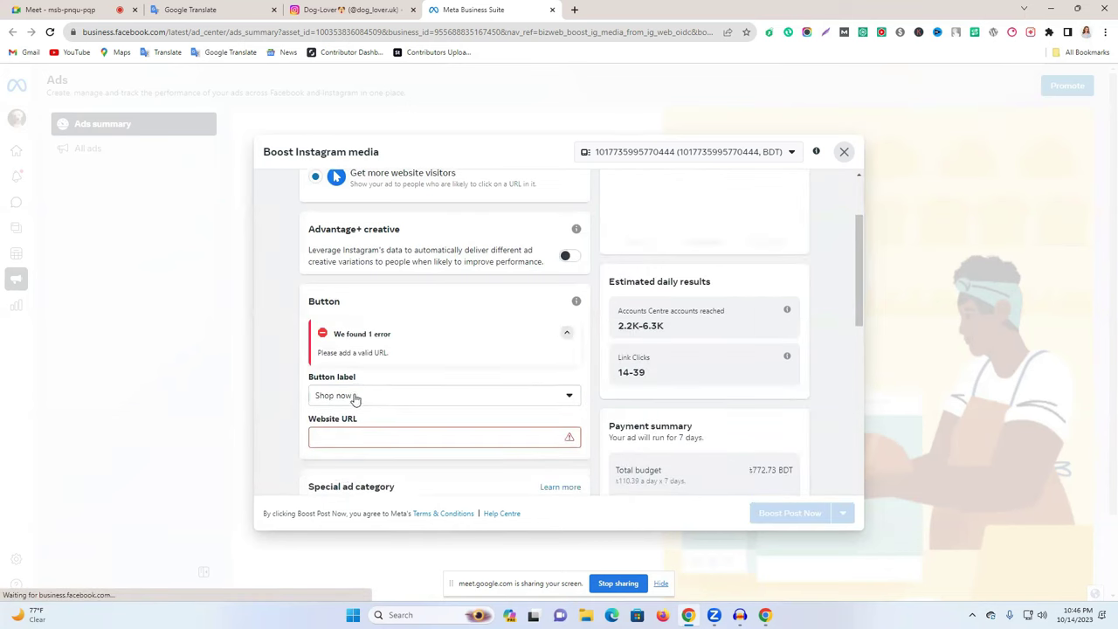
# Change the button label to Learn more and select the new Website URL field
pyautogui.click(354, 397)
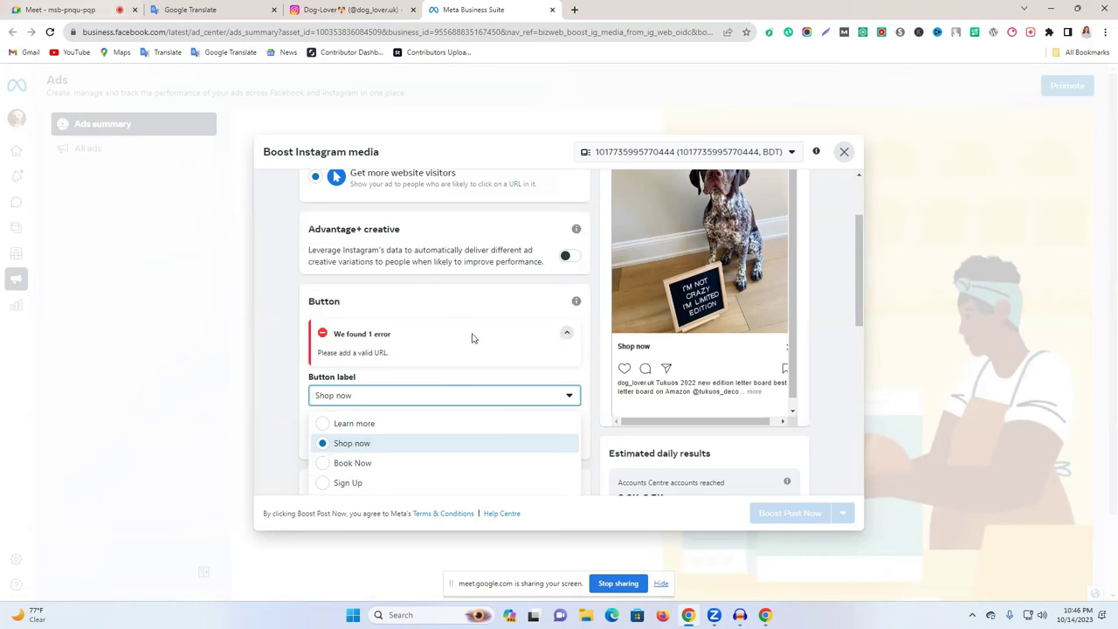
pyautogui.click(281, 354)
pyautogui.click(361, 399)
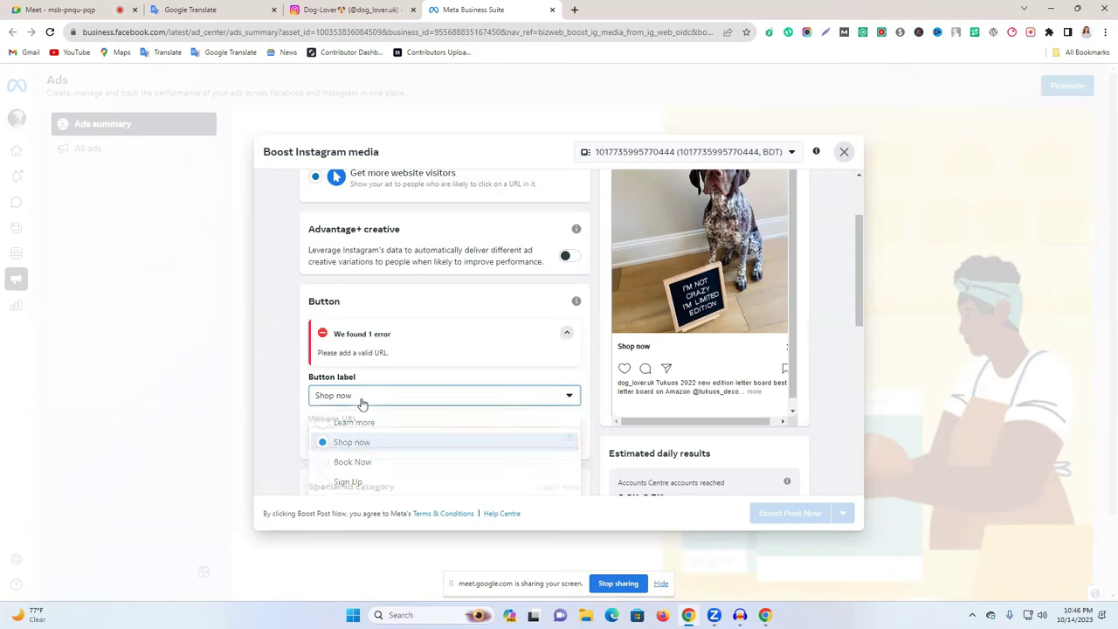
pyautogui.click(362, 424)
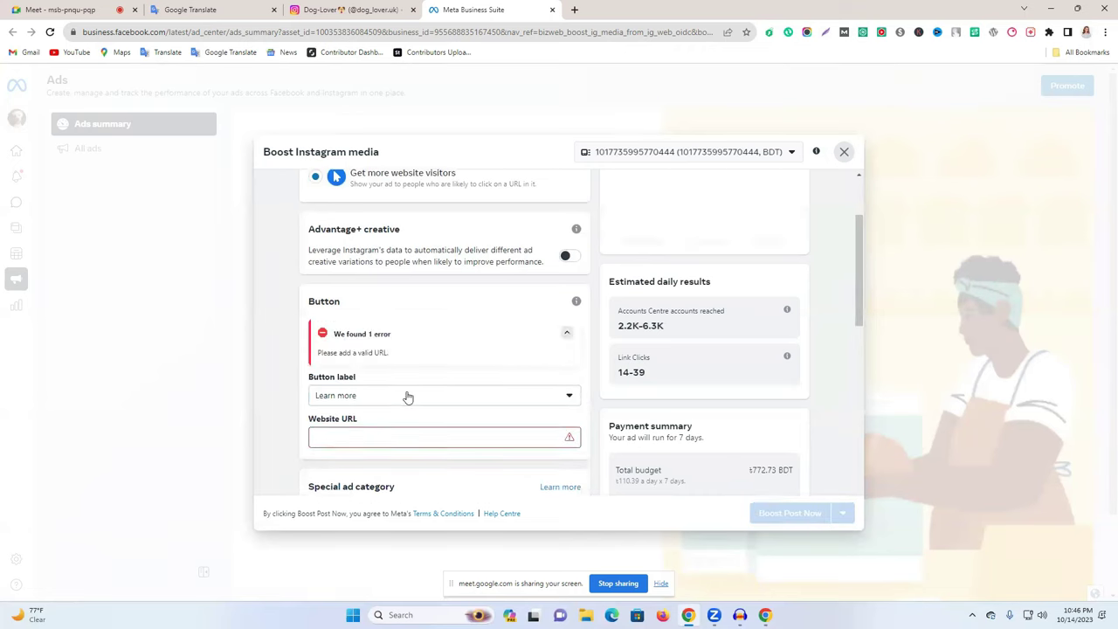
pyautogui.scroll(-2, 407, 397)
pyautogui.click(373, 320)
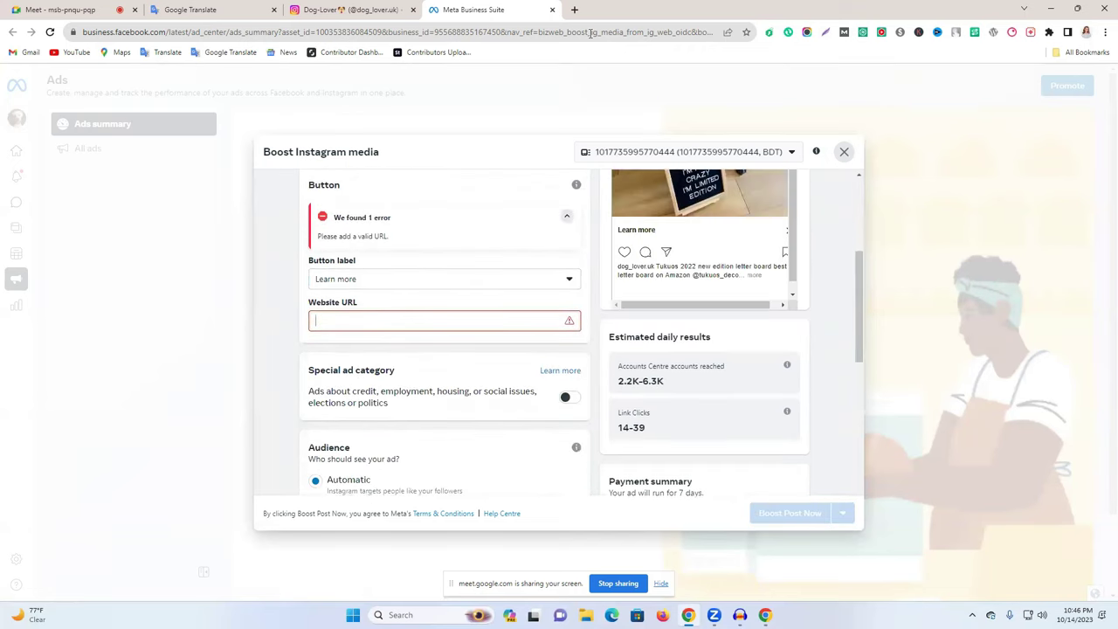
# Copy the website address from a new browser tab and return to the boost form
pyautogui.click(573, 10)
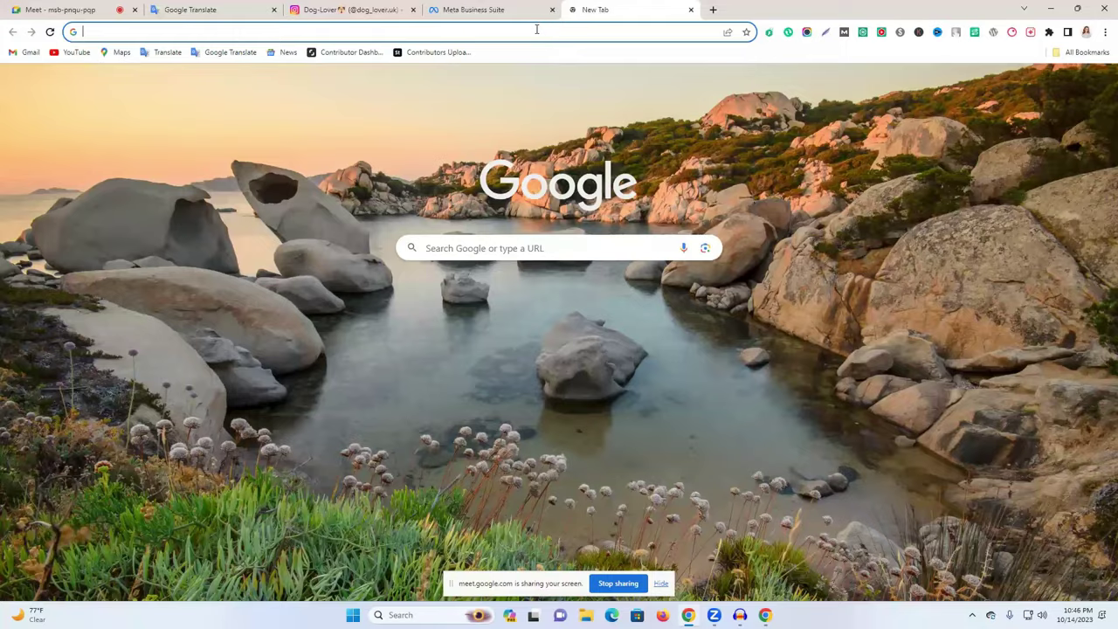
pyautogui.write('newlifelearninginstitute.')
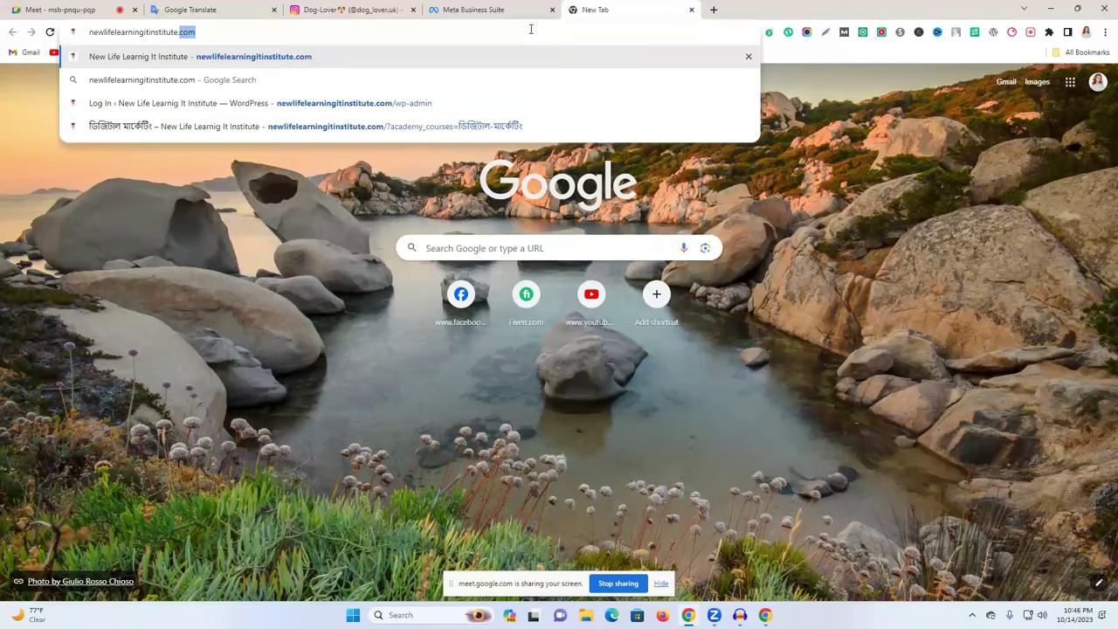
pyautogui.rightClick(541, 31)
pyautogui.hotkey('ctrl', 'c')
pyautogui.click(616, 88)
pyautogui.click(480, 9)
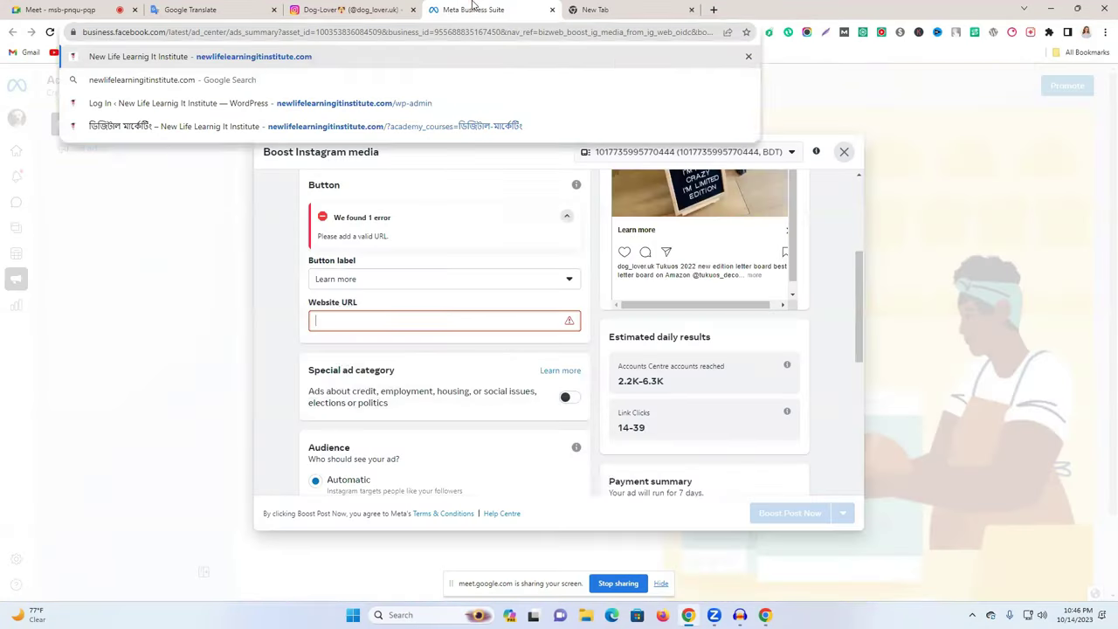
pyautogui.click(419, 320)
pyautogui.hotkey('ctrl', 'v')
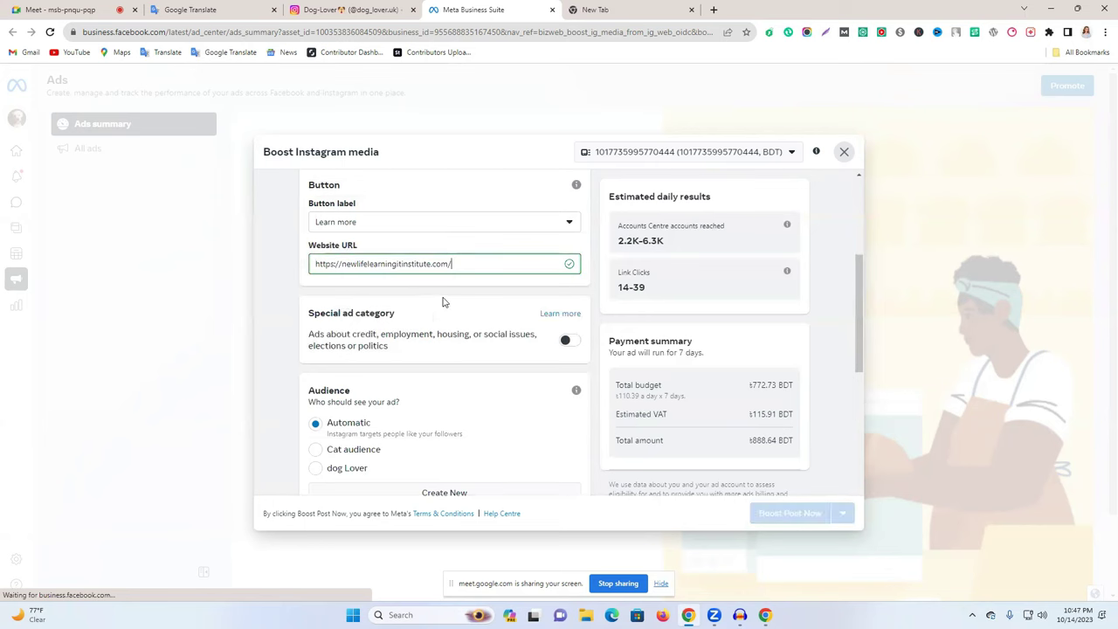
pyautogui.press('BackSpace')
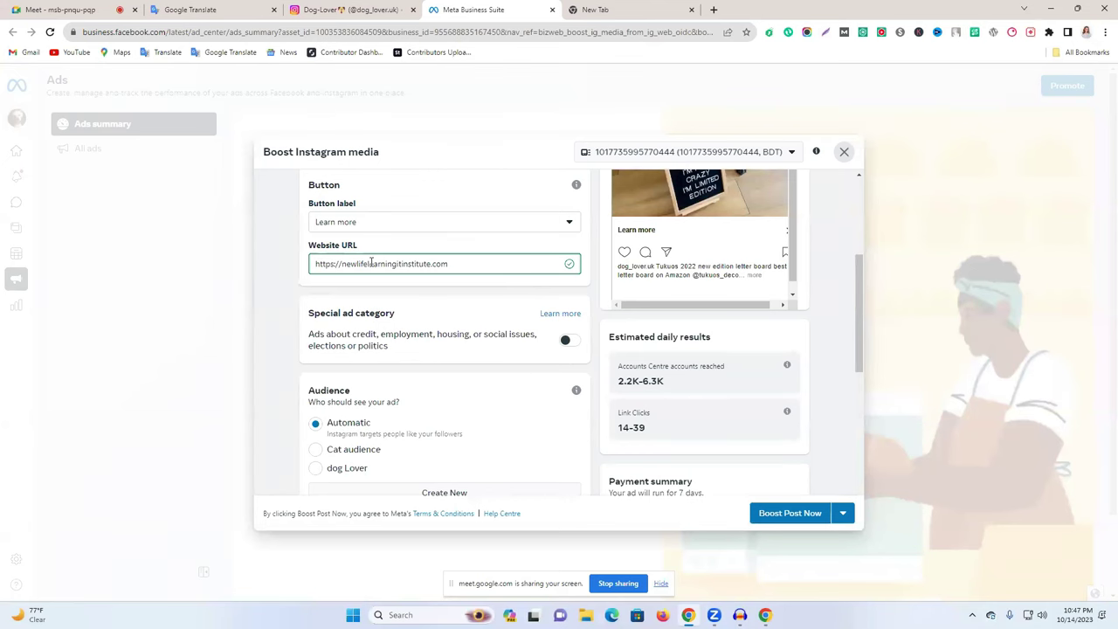
pyautogui.scroll(2, 371, 263)
pyautogui.scroll(-3, 407, 305)
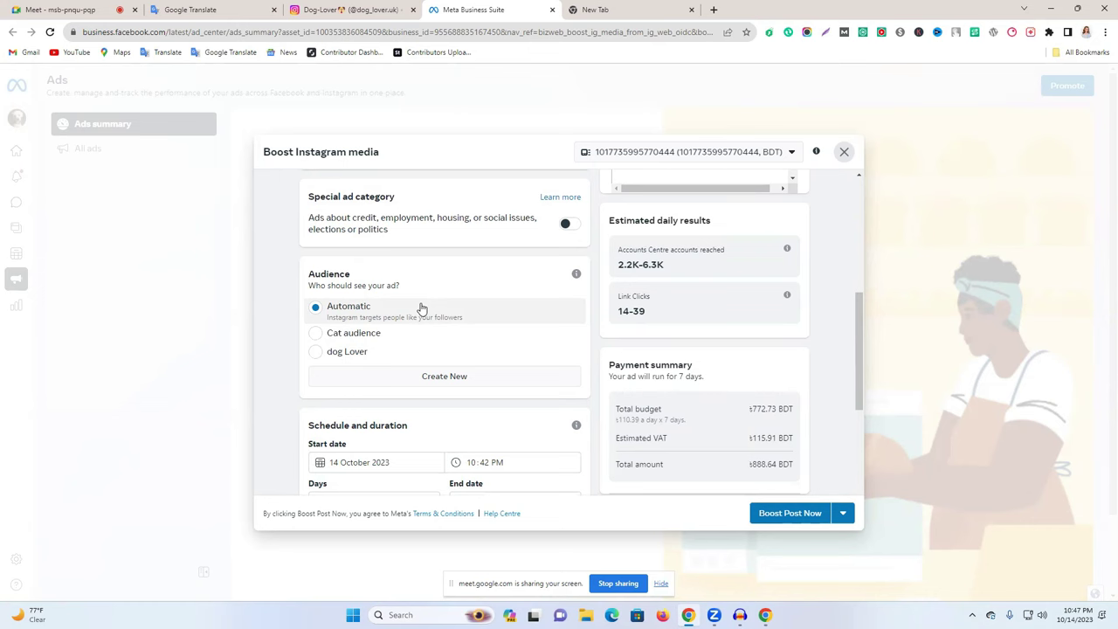
pyautogui.scroll(-3, 420, 309)
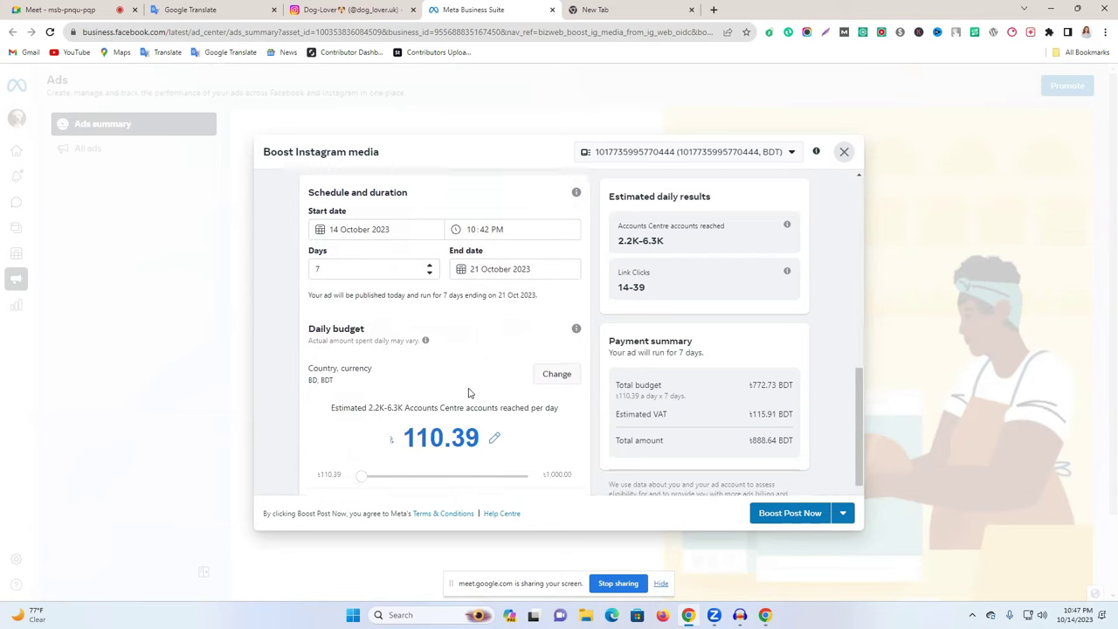
pyautogui.scroll(3, 468, 393)
pyautogui.scroll(1, 468, 393)
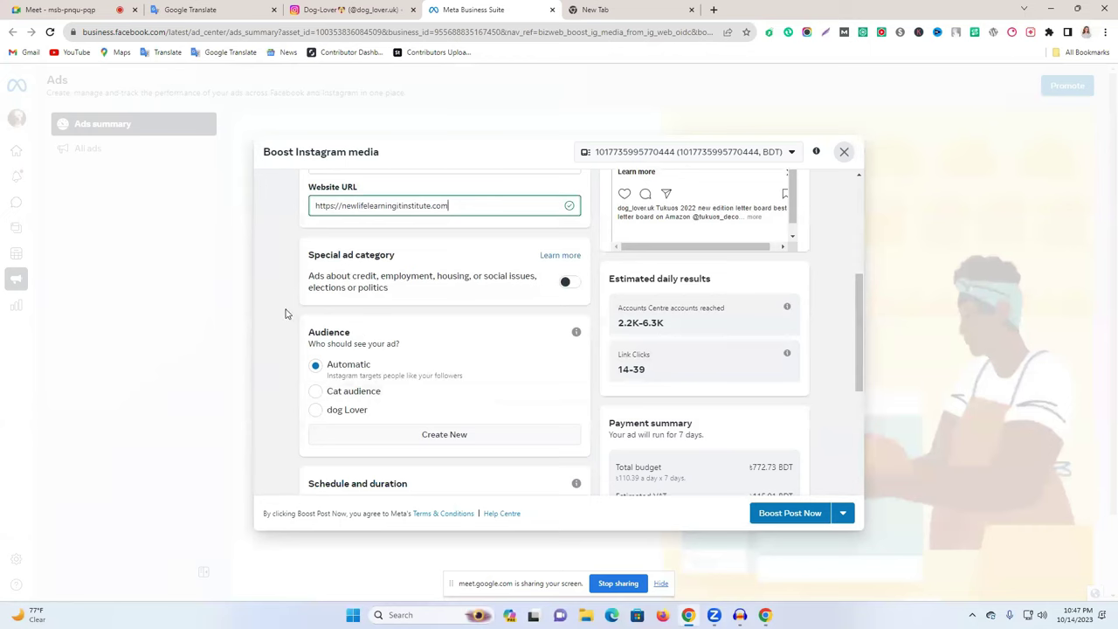
pyautogui.scroll(-1, 285, 313)
pyautogui.scroll(2, 297, 308)
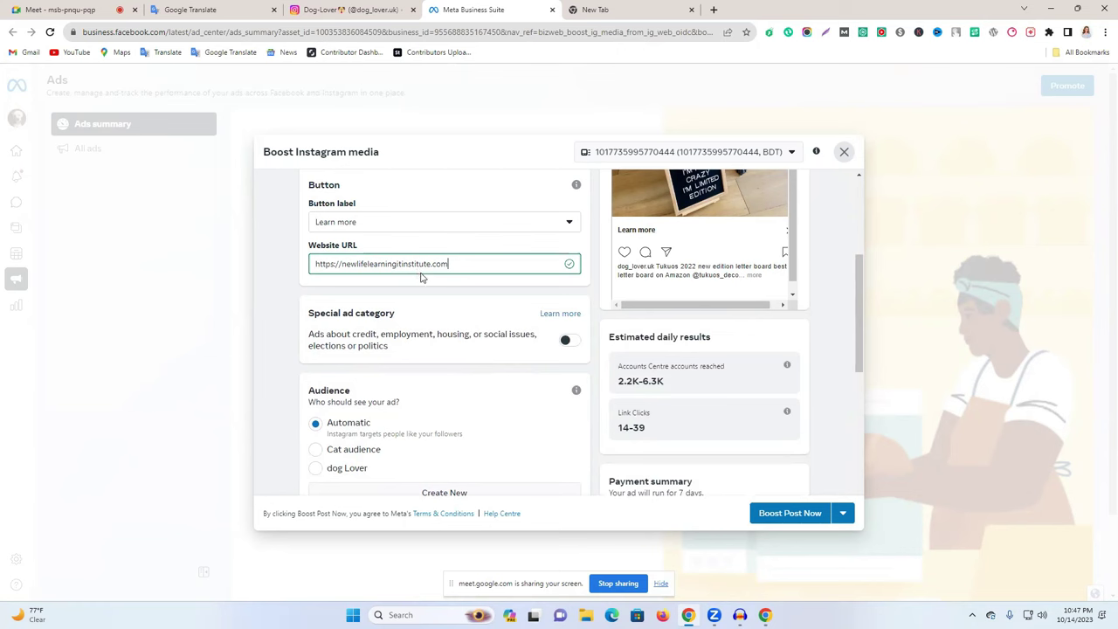
pyautogui.tripleClick(472, 265)
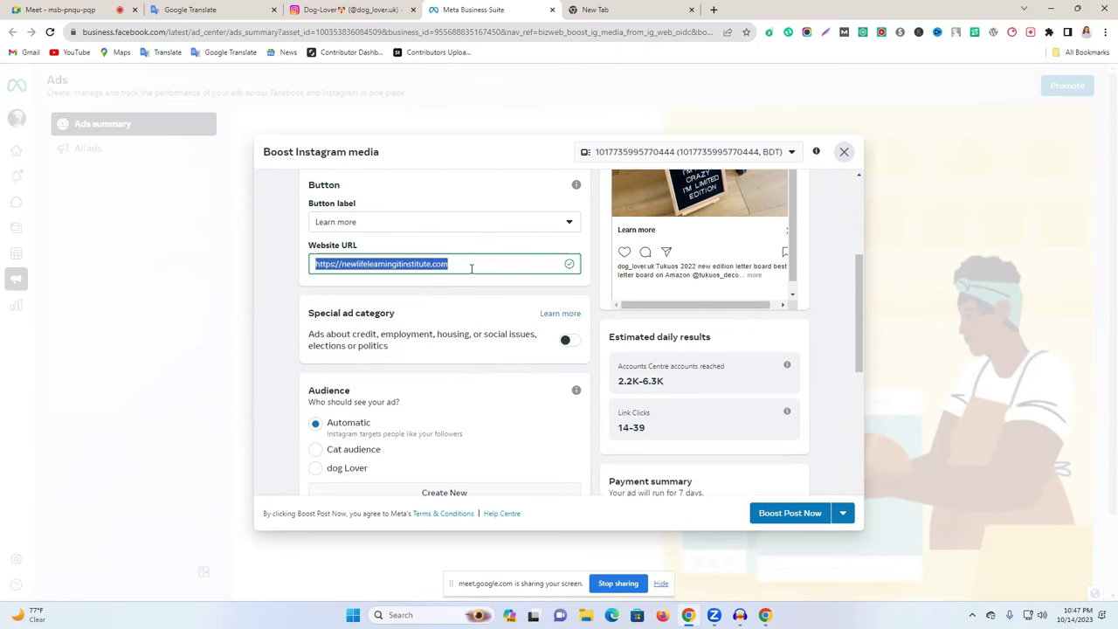
pyautogui.scroll(2, 346, 277)
pyautogui.scroll(-1, 349, 279)
pyautogui.scroll(-1, 349, 279)
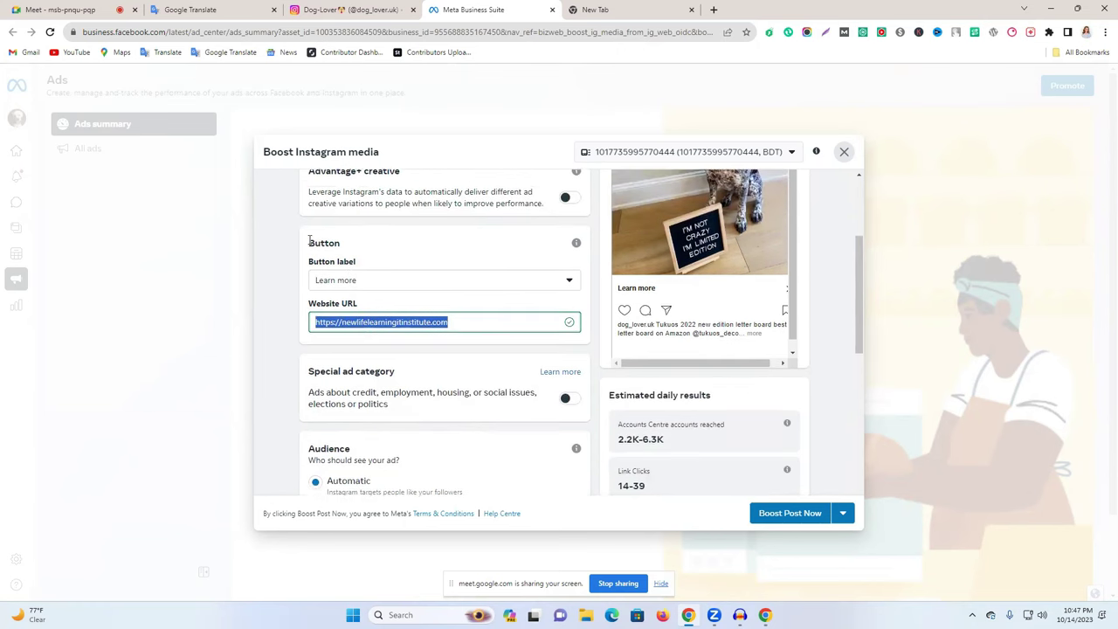
pyautogui.doubleClick(322, 242)
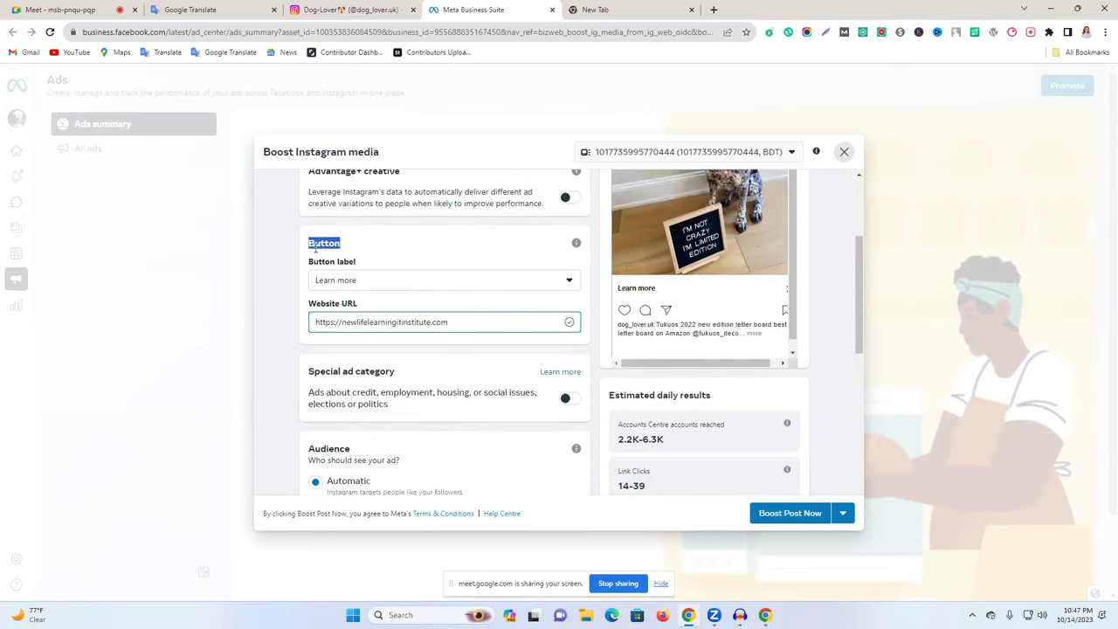
pyautogui.tripleClick(347, 322)
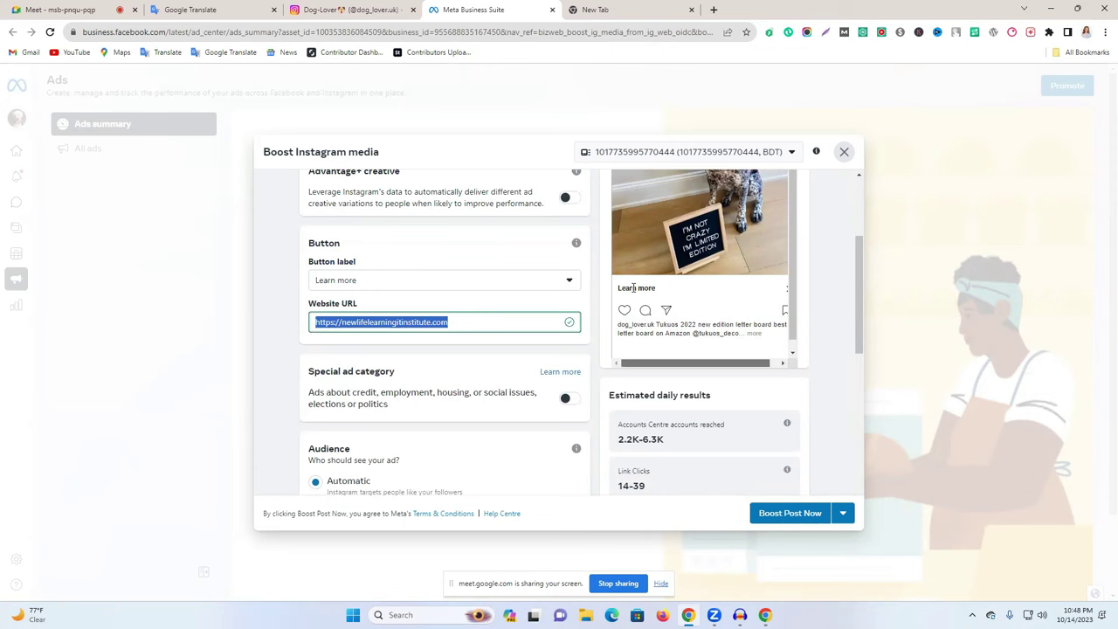
pyautogui.tripleClick(636, 288)
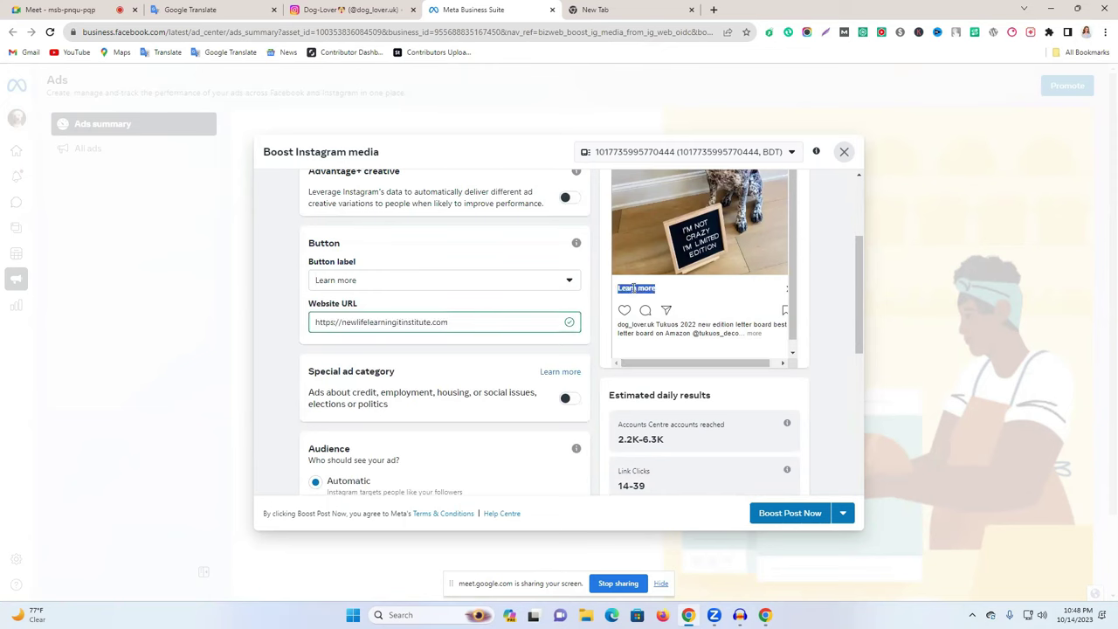
pyautogui.click(351, 281)
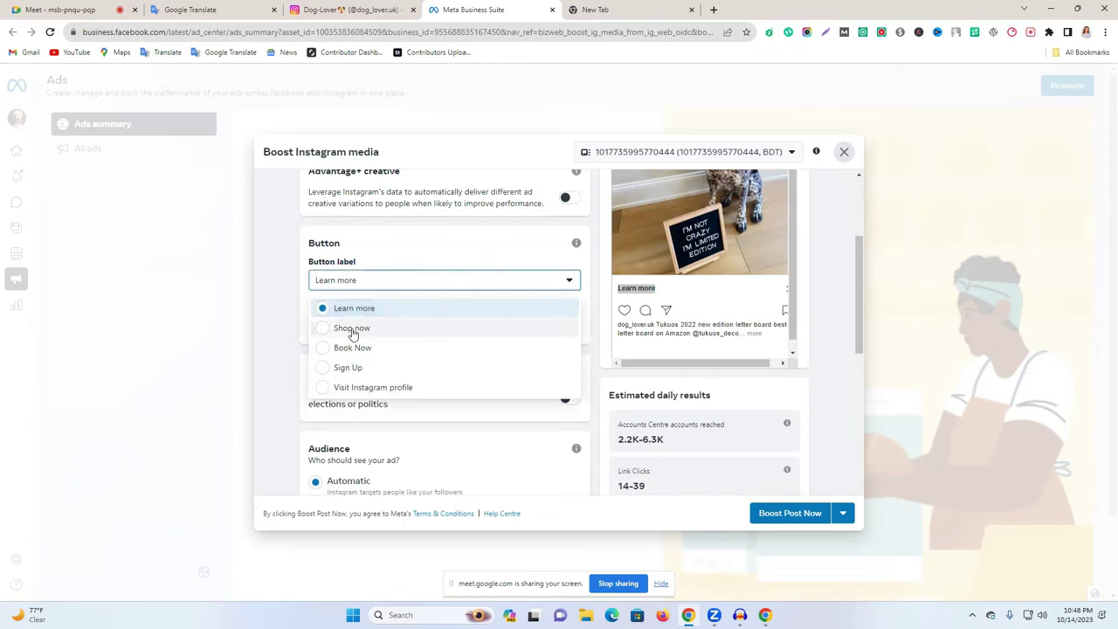
pyautogui.click(351, 328)
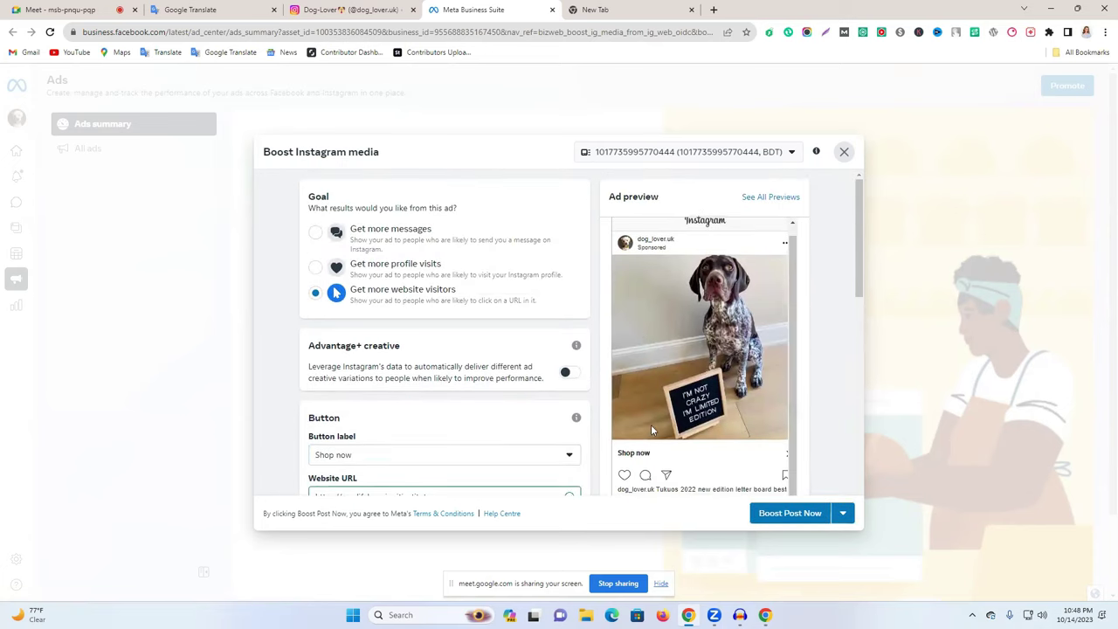
pyautogui.scroll(-1, 654, 456)
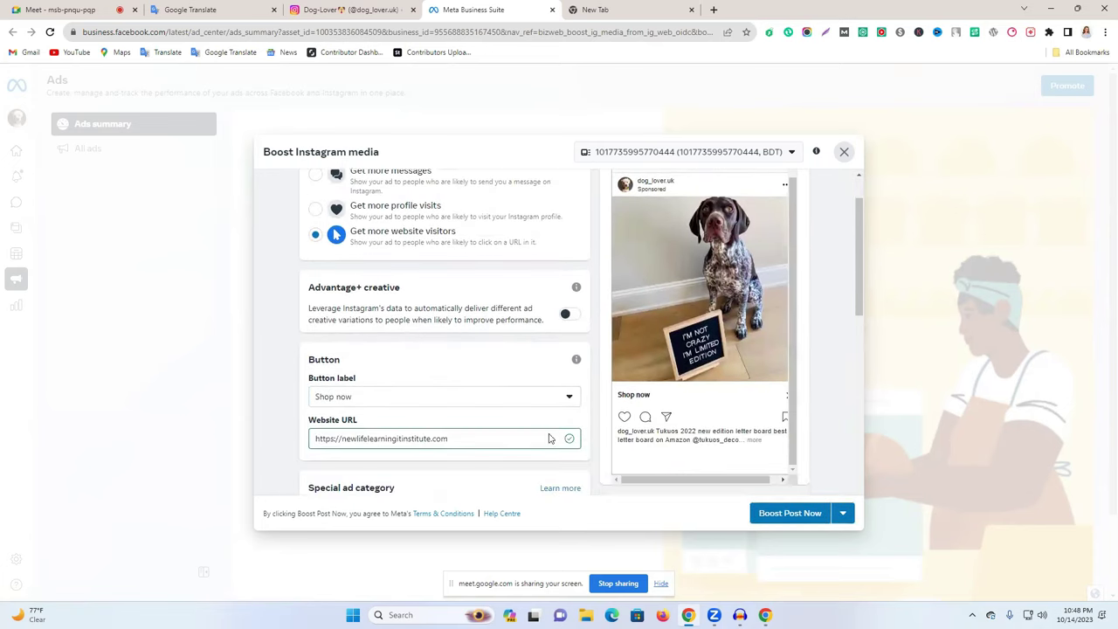
pyautogui.click(358, 398)
pyautogui.scroll(-2, 376, 385)
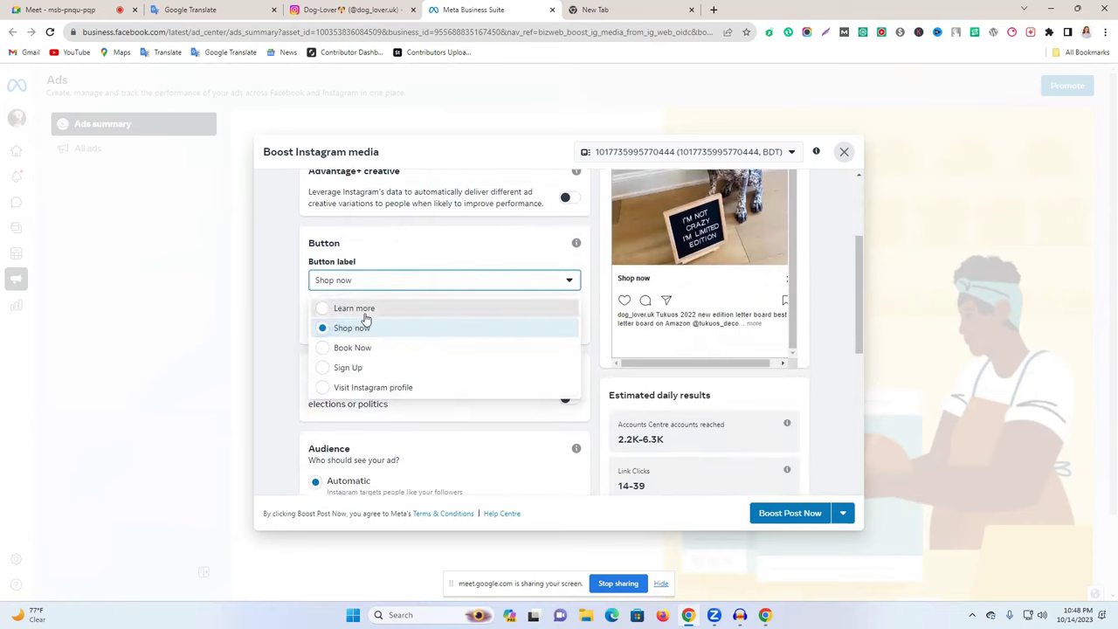
pyautogui.click(361, 310)
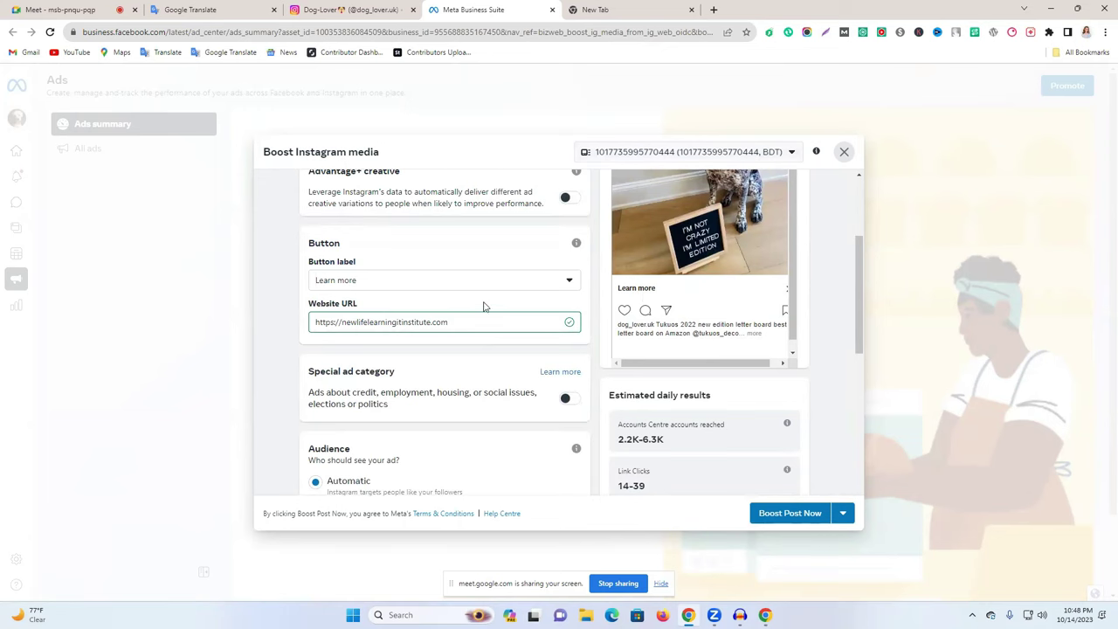
pyautogui.scroll(-3, 462, 312)
pyautogui.scroll(1, 330, 258)
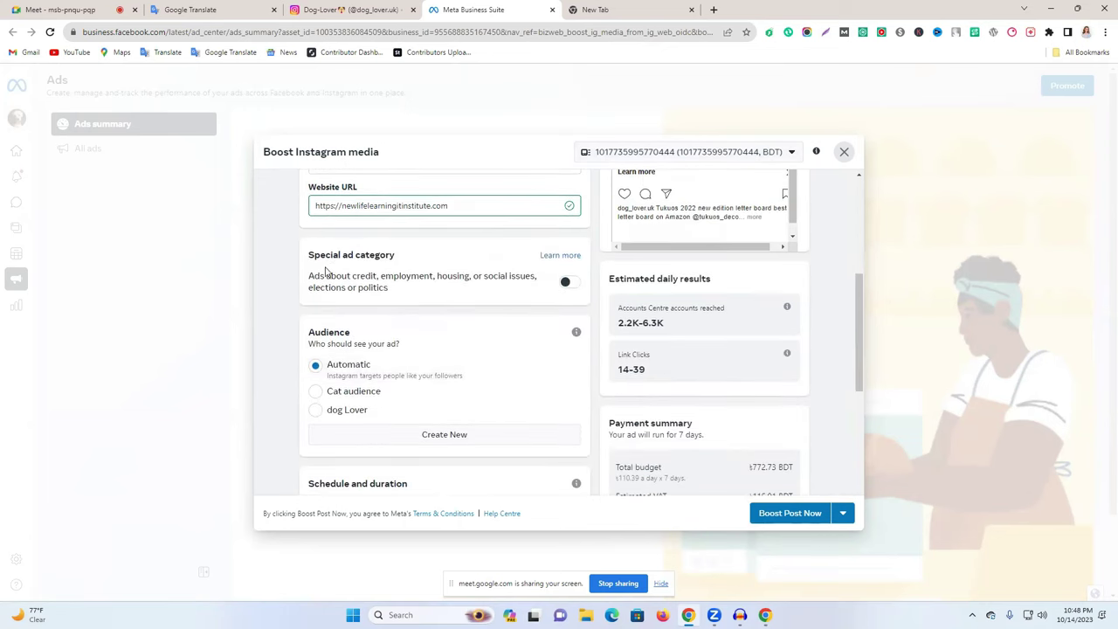
pyautogui.scroll(3, 325, 273)
pyautogui.scroll(-2, 328, 297)
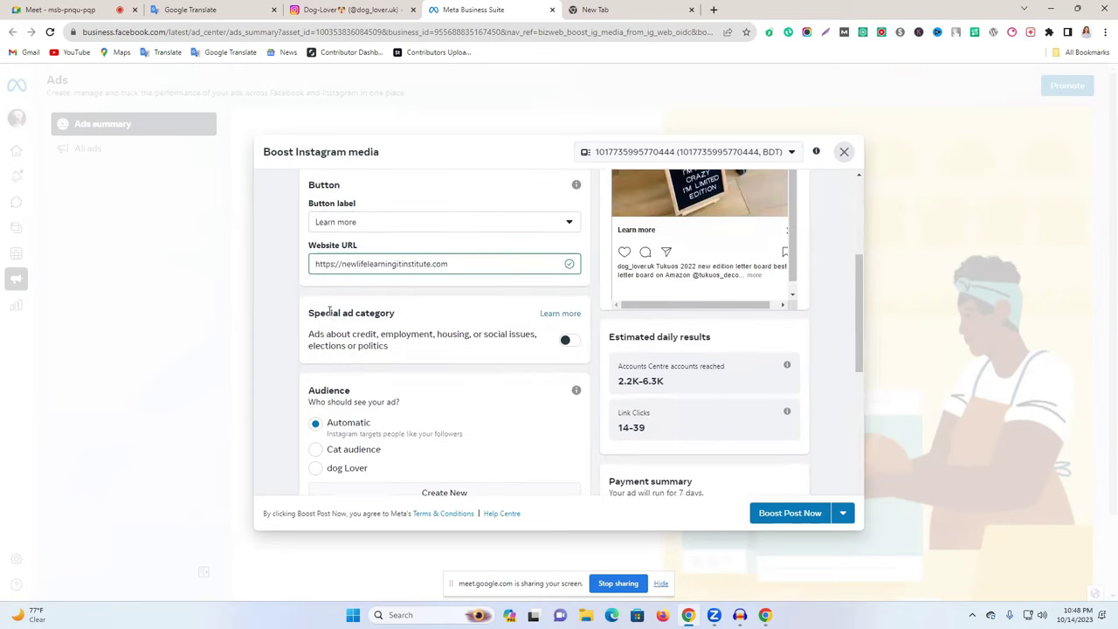
# Switch on Special ad category and open the Ad category list
pyautogui.click(569, 341)
pyautogui.scroll(-1, 572, 342)
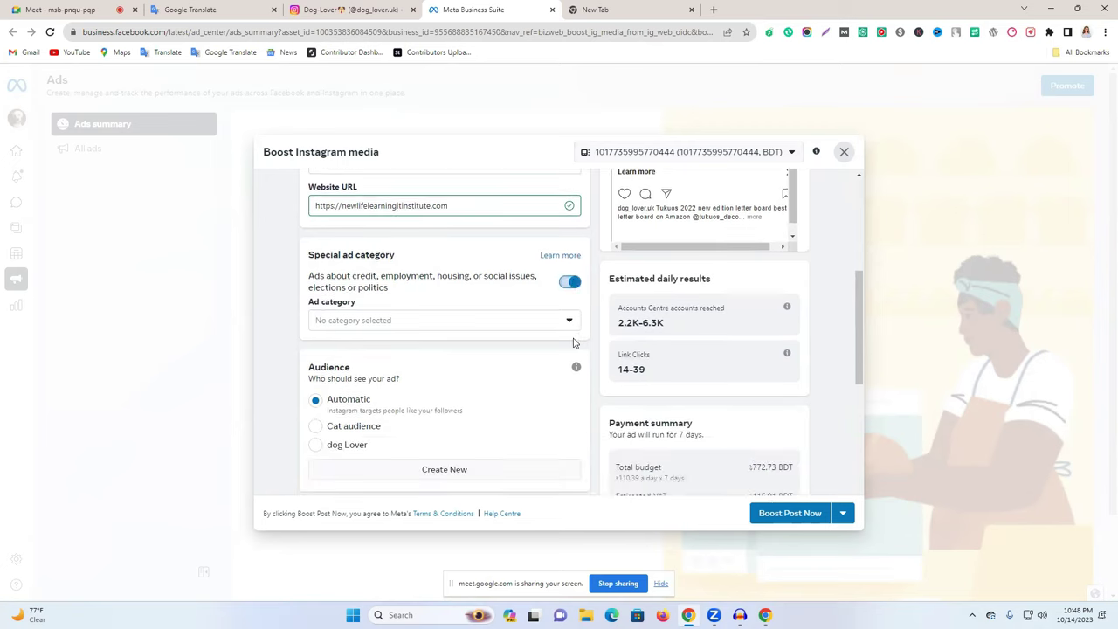
pyautogui.click(460, 329)
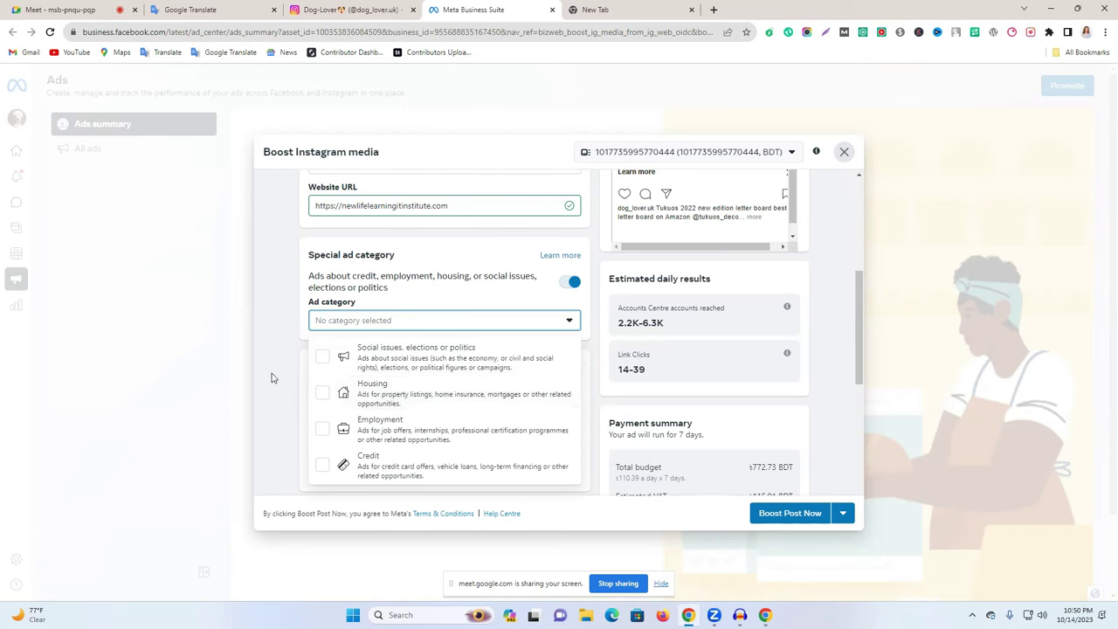
# Check the Google Meet and Instagram dog post tabs, then return to the boost form
pyautogui.click(69, 7)
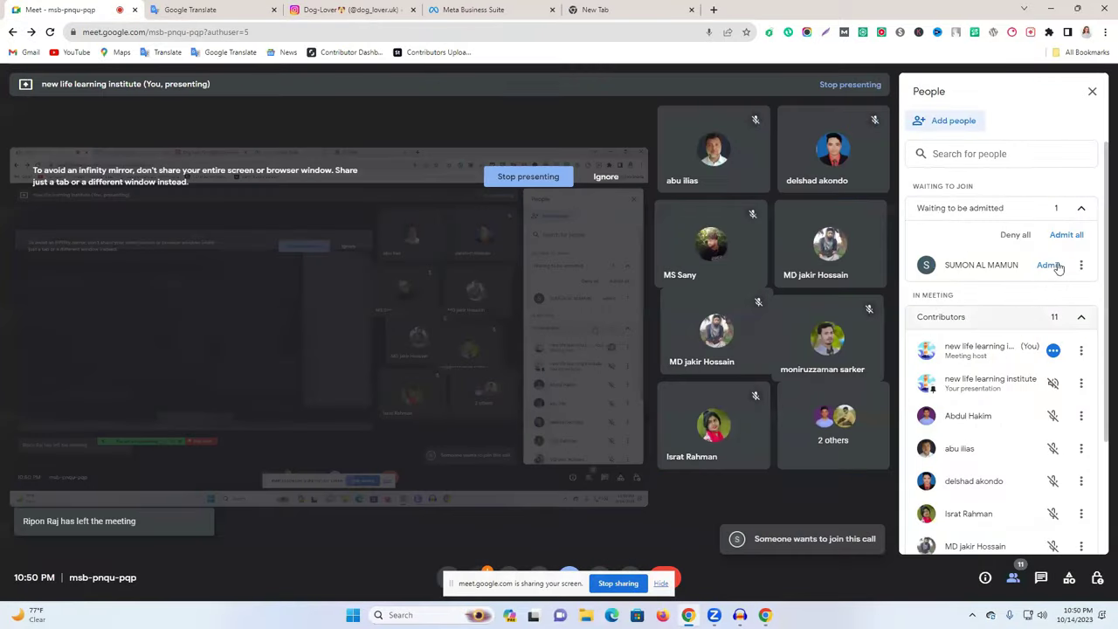
pyautogui.click(388, 7)
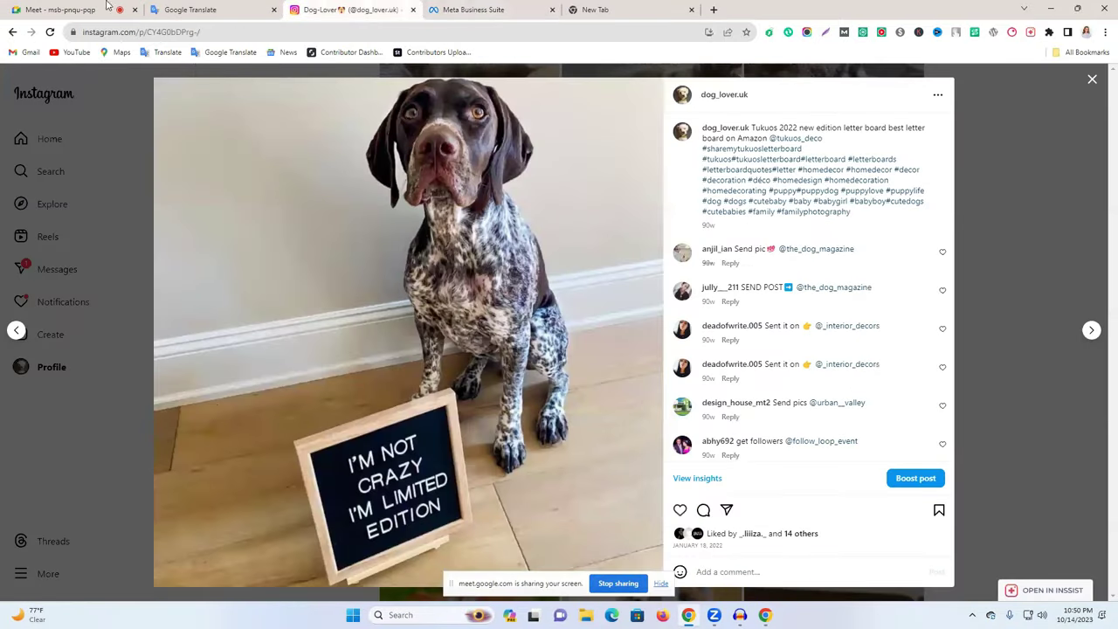
pyautogui.click(472, 7)
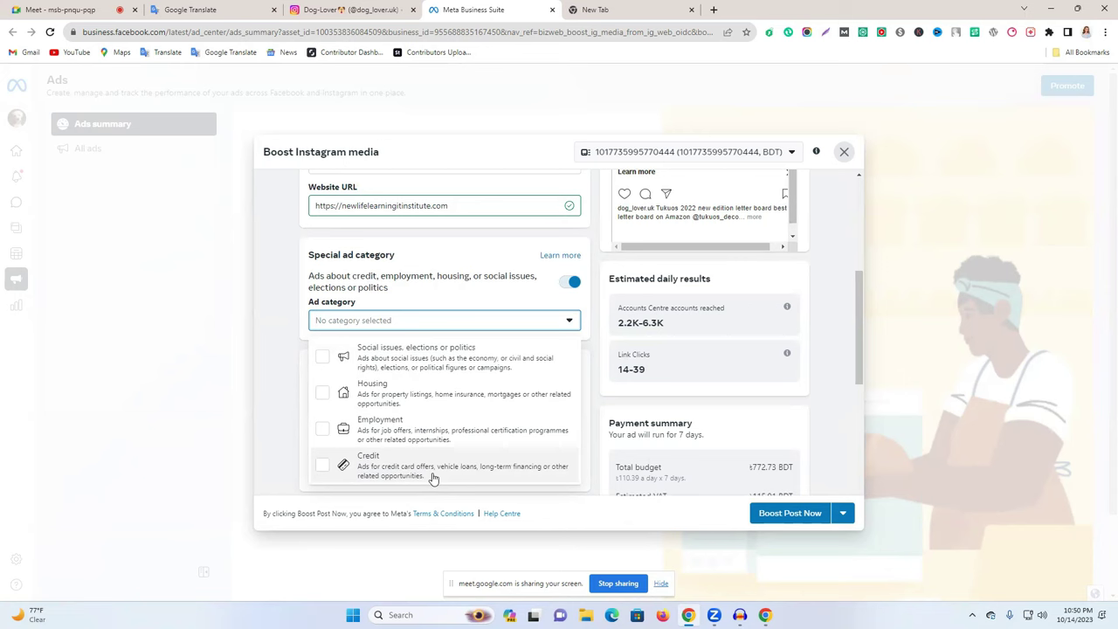
# Close the ad category list without choosing any category
pyautogui.click(291, 257)
# Reopen the ad category list and close it again with nothing chosen
pyautogui.scroll(5, 444, 332)
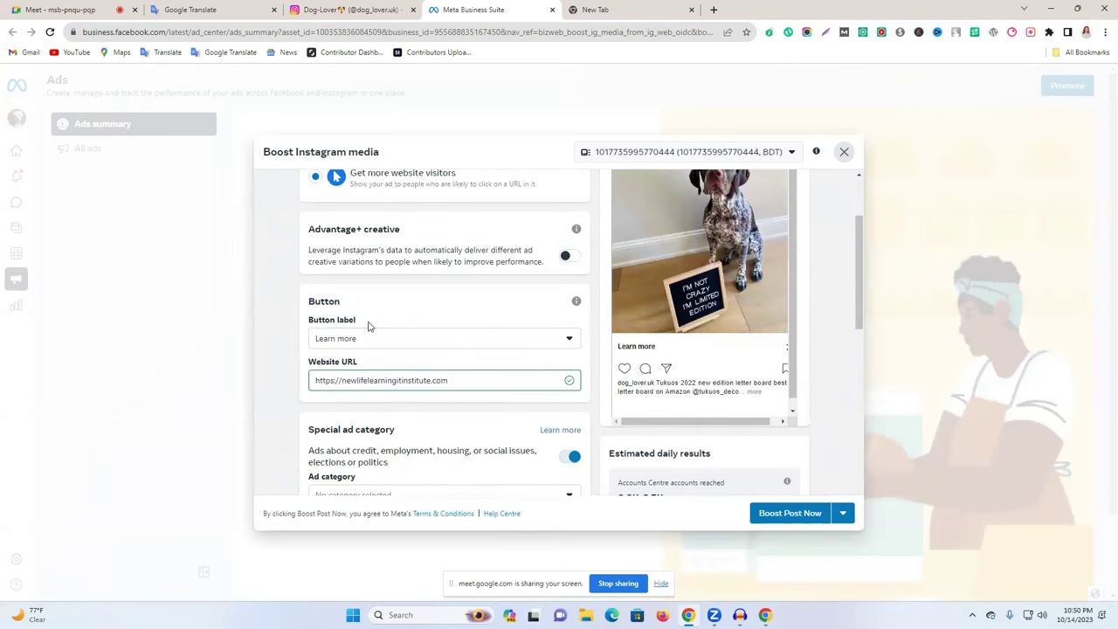
pyautogui.scroll(-1, 699, 306)
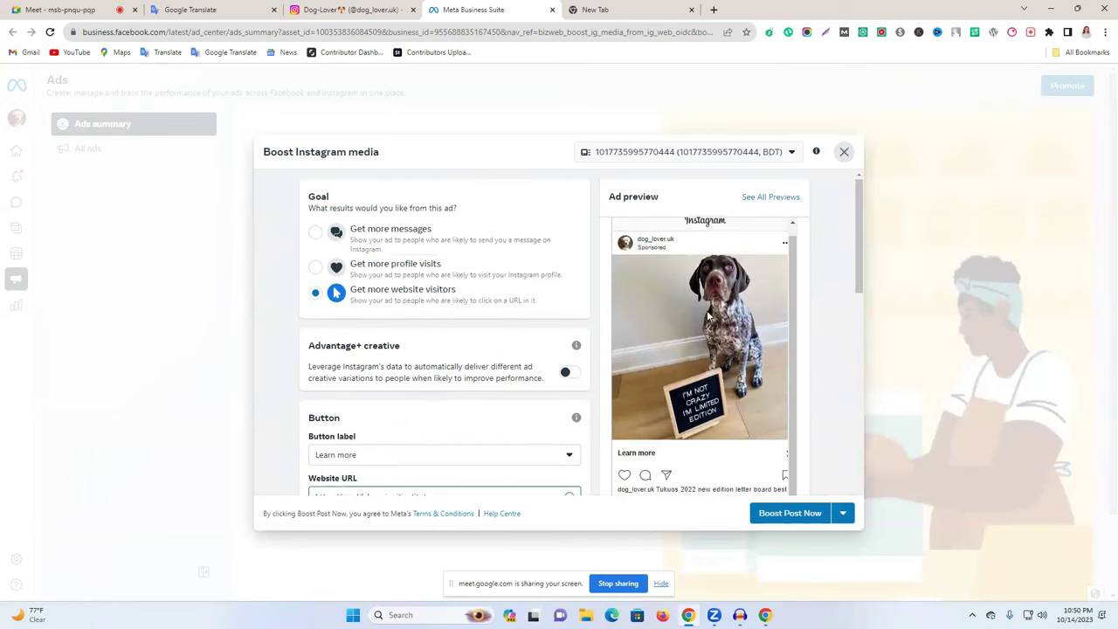
pyautogui.scroll(1, 716, 307)
pyautogui.scroll(-1, 708, 310)
pyautogui.scroll(1, 707, 312)
pyautogui.scroll(-1, 708, 312)
pyautogui.scroll(-1, 437, 392)
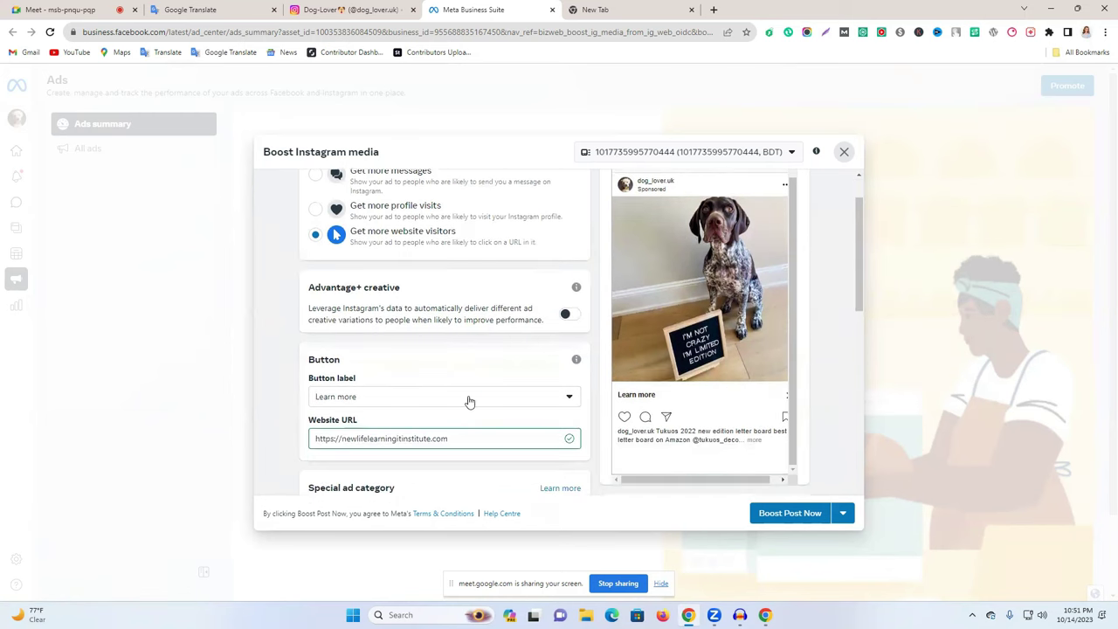
pyautogui.scroll(-2, 436, 392)
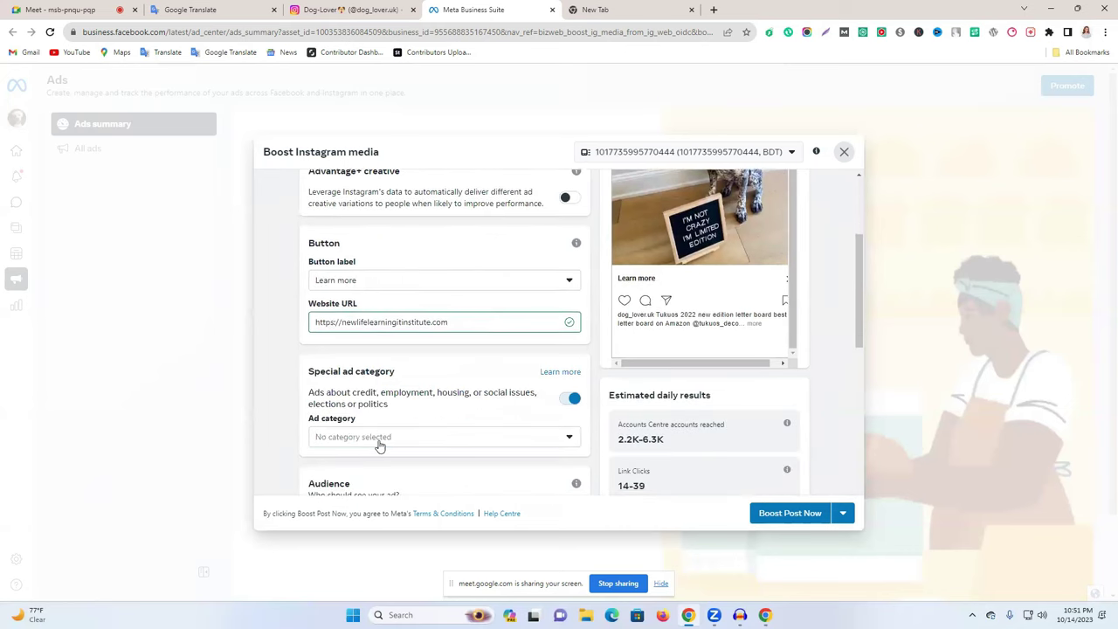
pyautogui.click(379, 442)
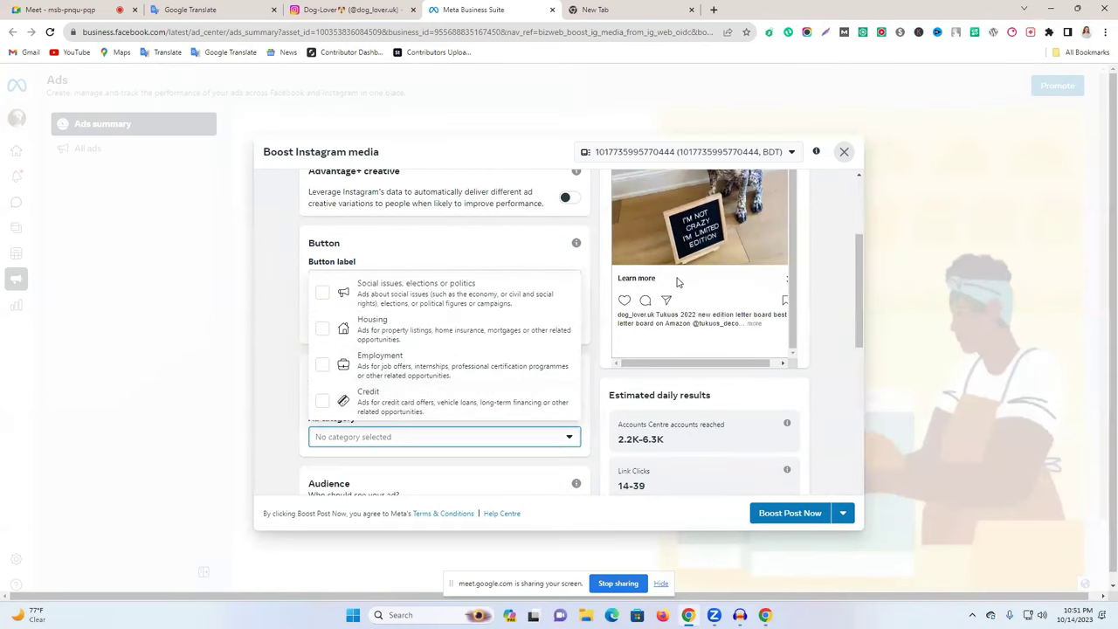
pyautogui.scroll(2, 677, 268)
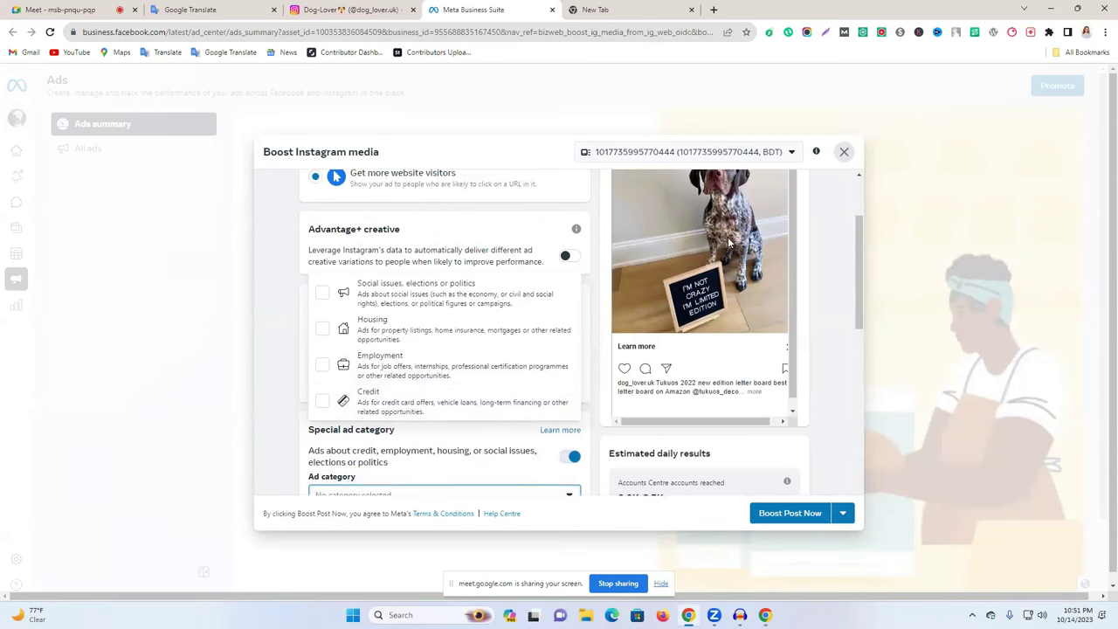
pyautogui.scroll(3, 730, 254)
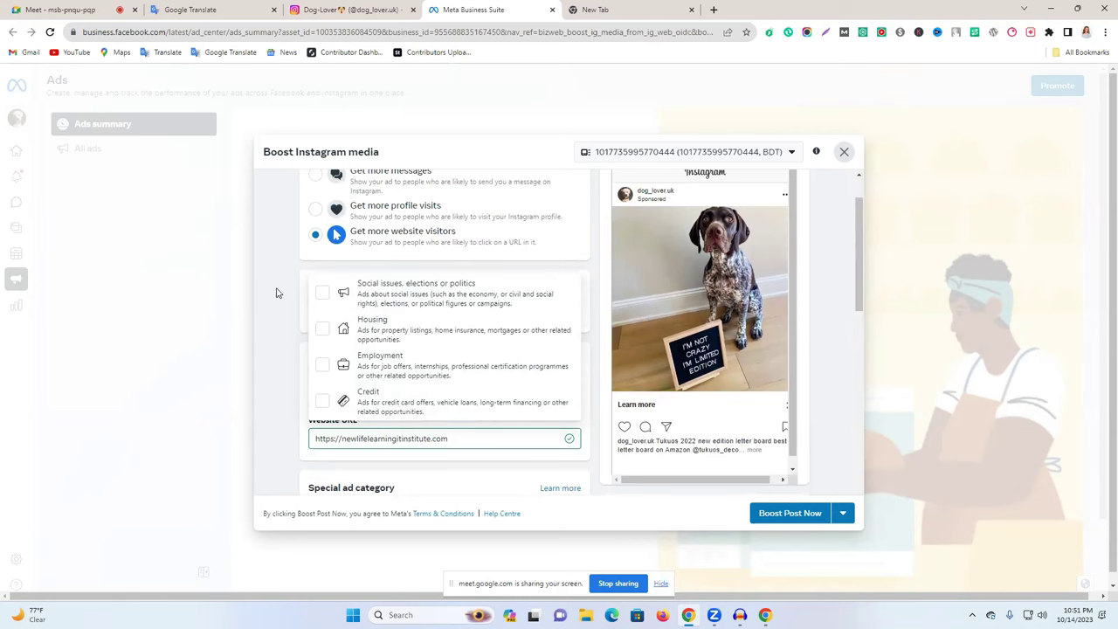
pyautogui.click(284, 339)
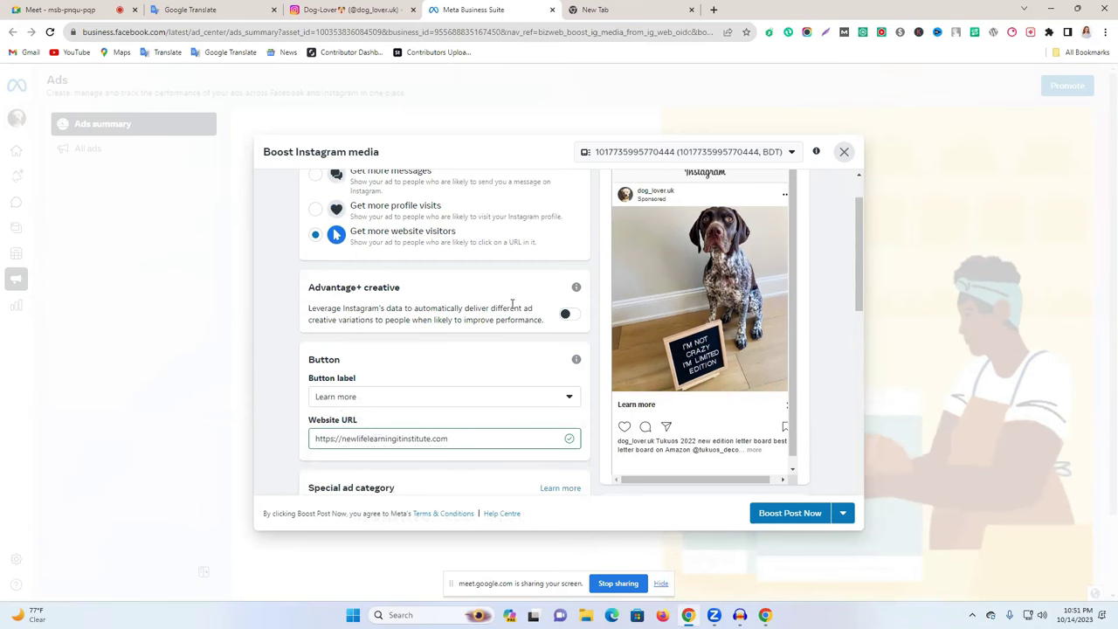
# Toggle Special ad category off and on twice, leaving it switched on
pyautogui.scroll(-1, 541, 292)
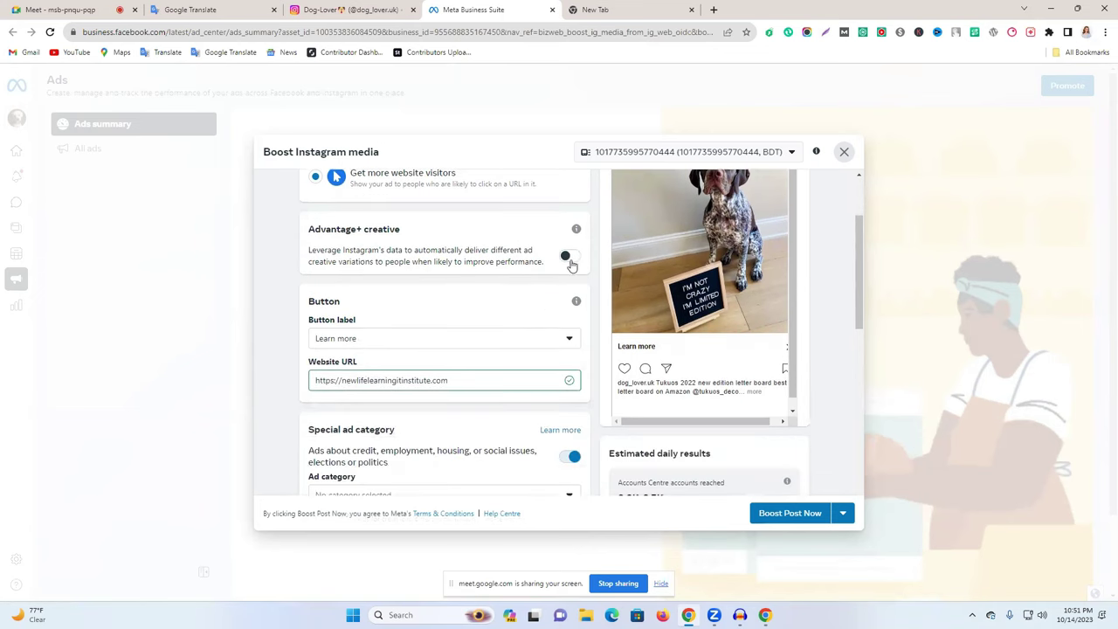
pyautogui.scroll(-1, 556, 313)
pyautogui.scroll(-1, 555, 315)
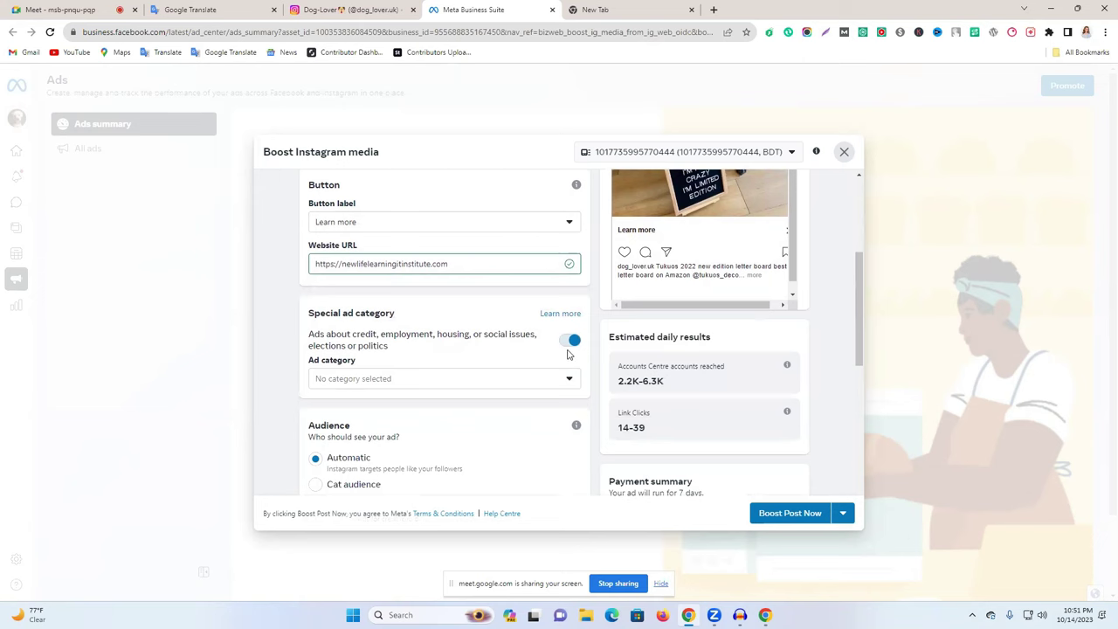
pyautogui.click(573, 342)
pyautogui.click(572, 341)
pyautogui.click(564, 342)
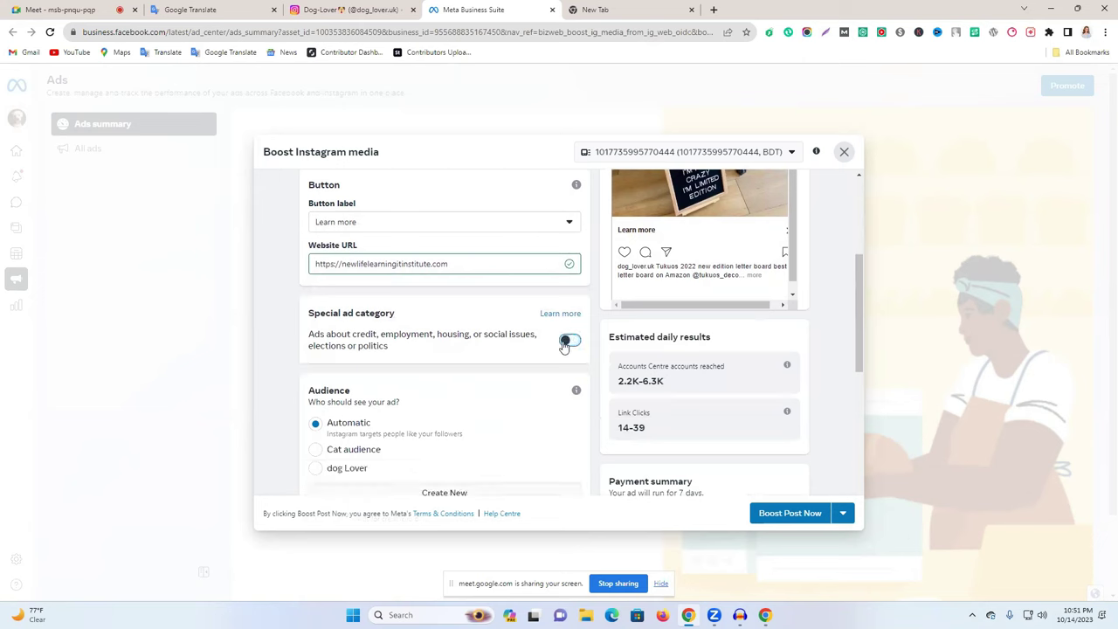
pyautogui.click(565, 341)
pyautogui.scroll(-1, 562, 344)
pyautogui.scroll(1, 563, 345)
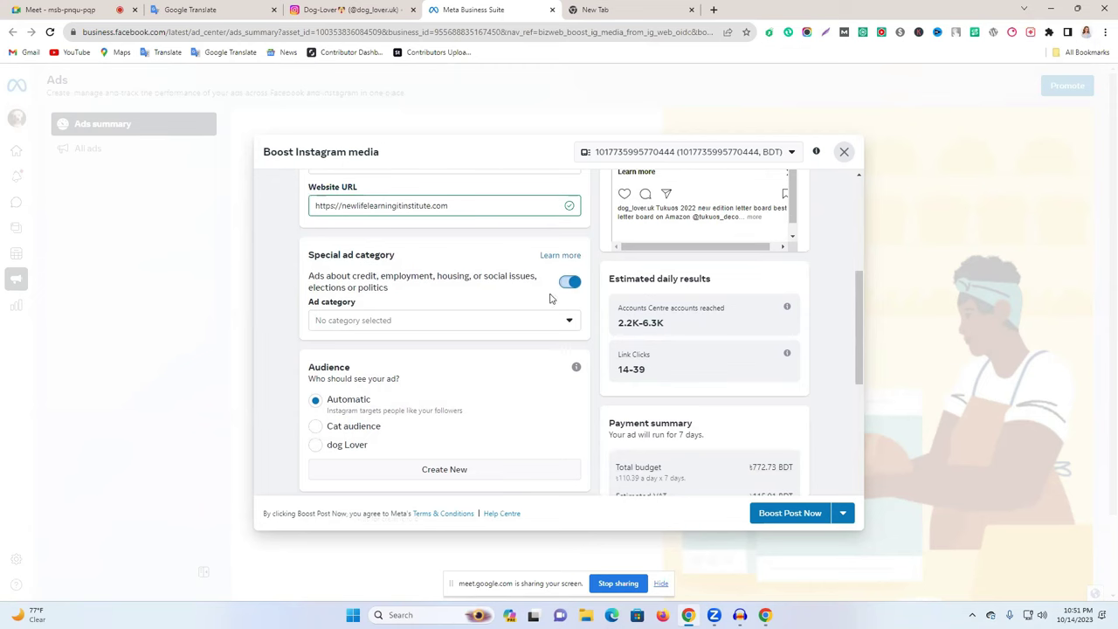
pyautogui.scroll(-1, 528, 338)
pyautogui.scroll(-1, 528, 338)
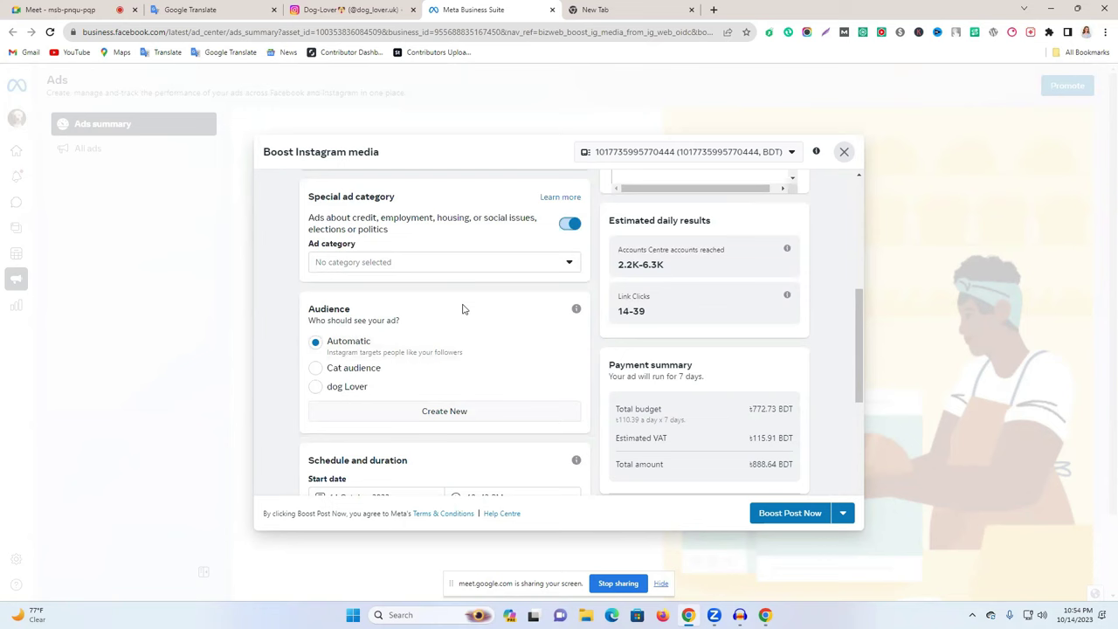
# Create a new custom audience and name it 'life tap'
pyautogui.click(420, 417)
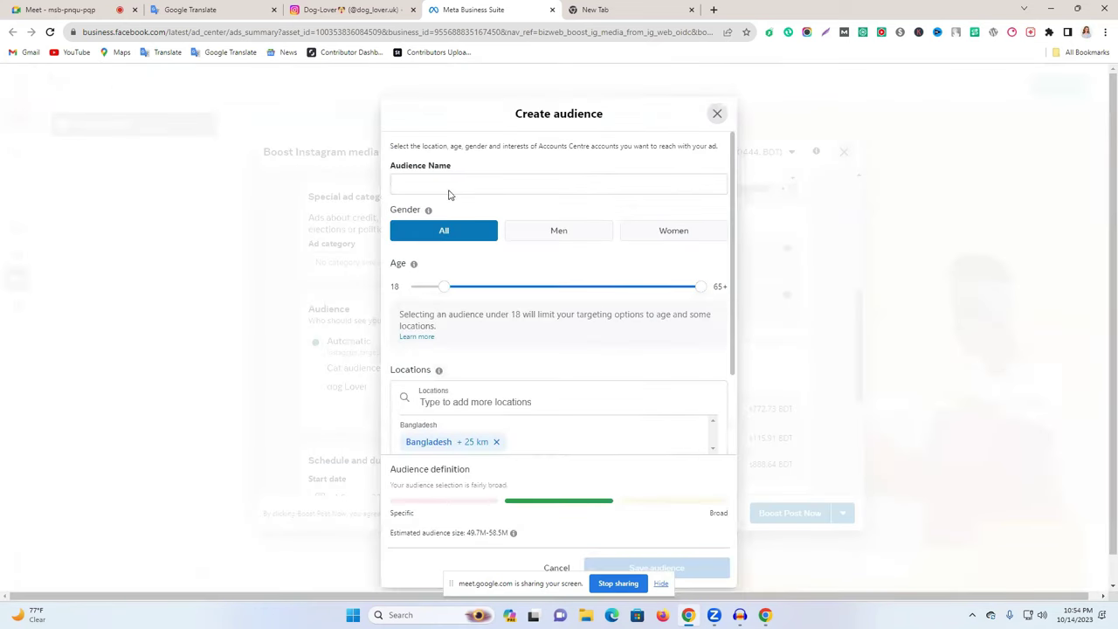
pyautogui.click(431, 186)
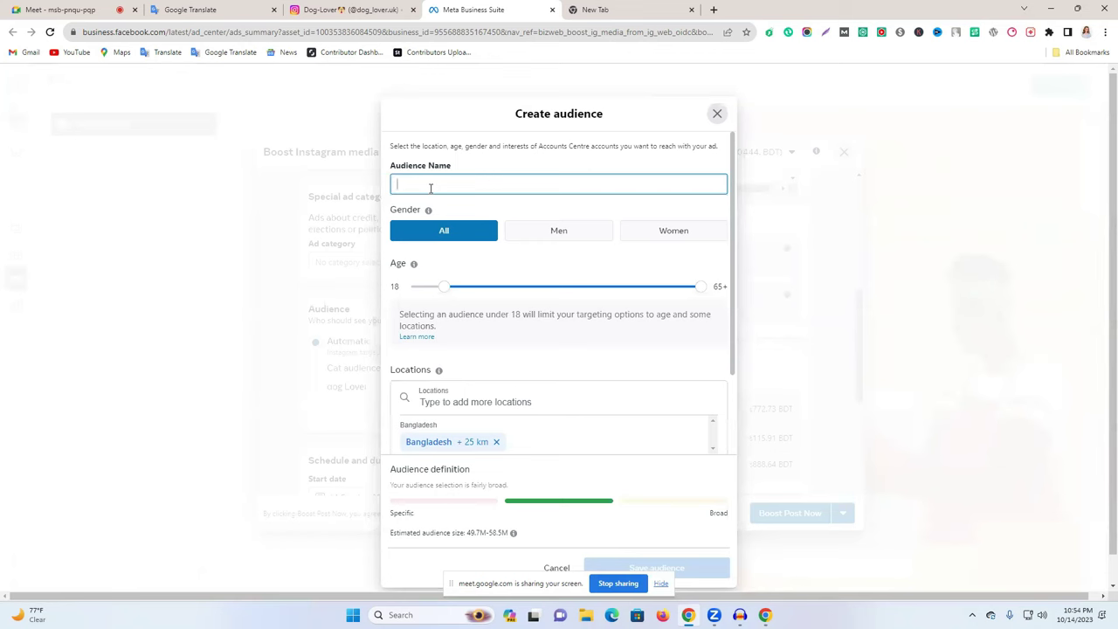
pyautogui.write('l')
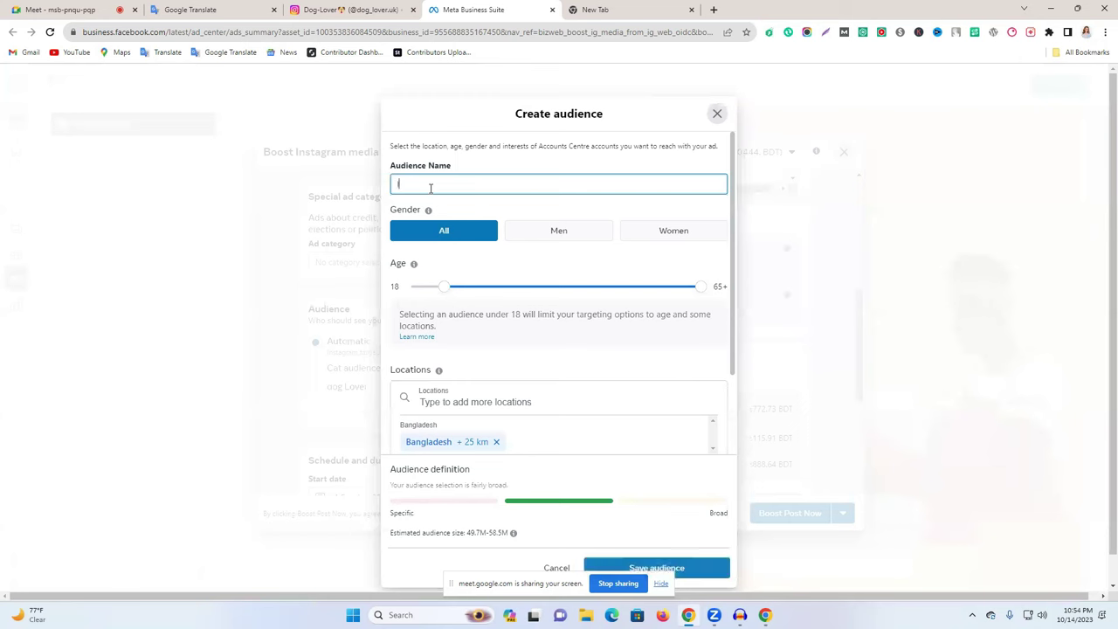
pyautogui.write('igfe tap')
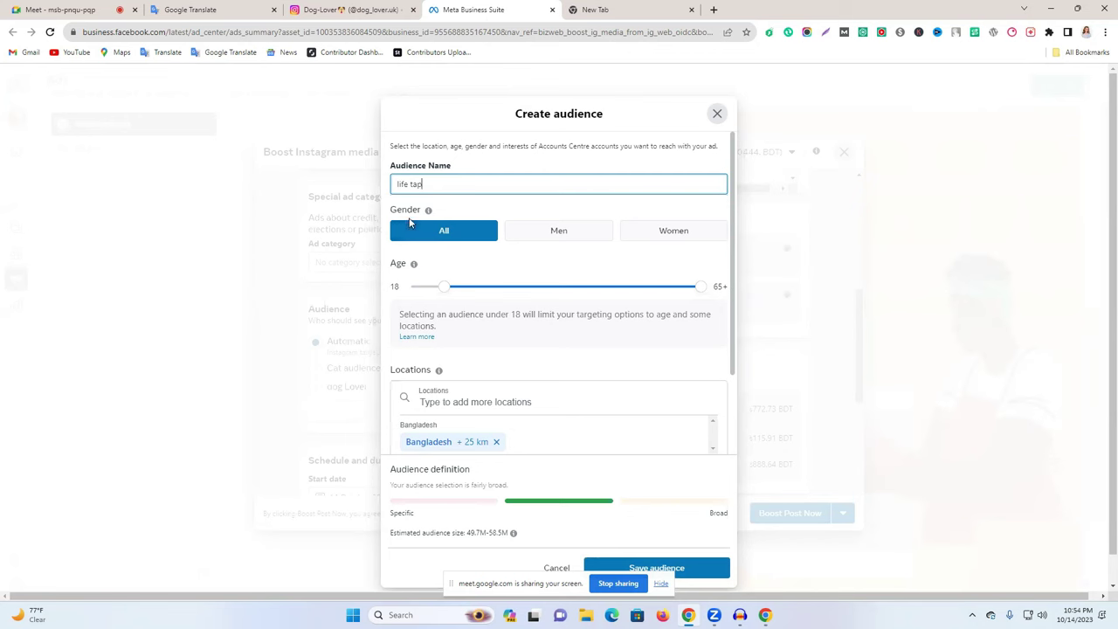
pyautogui.doubleClick(409, 212)
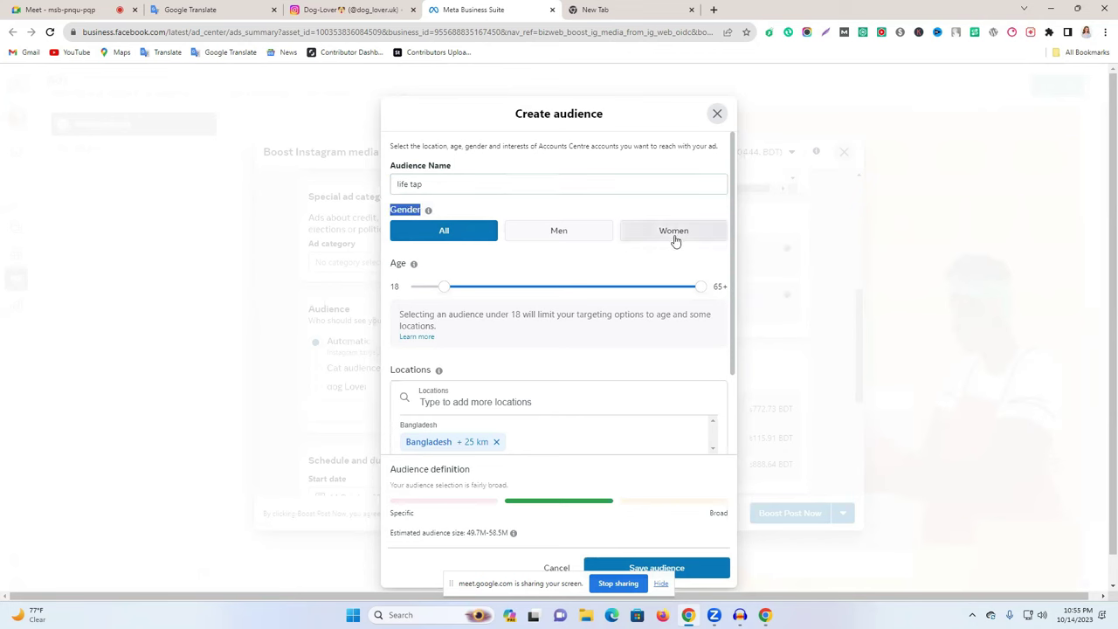
pyautogui.click(613, 264)
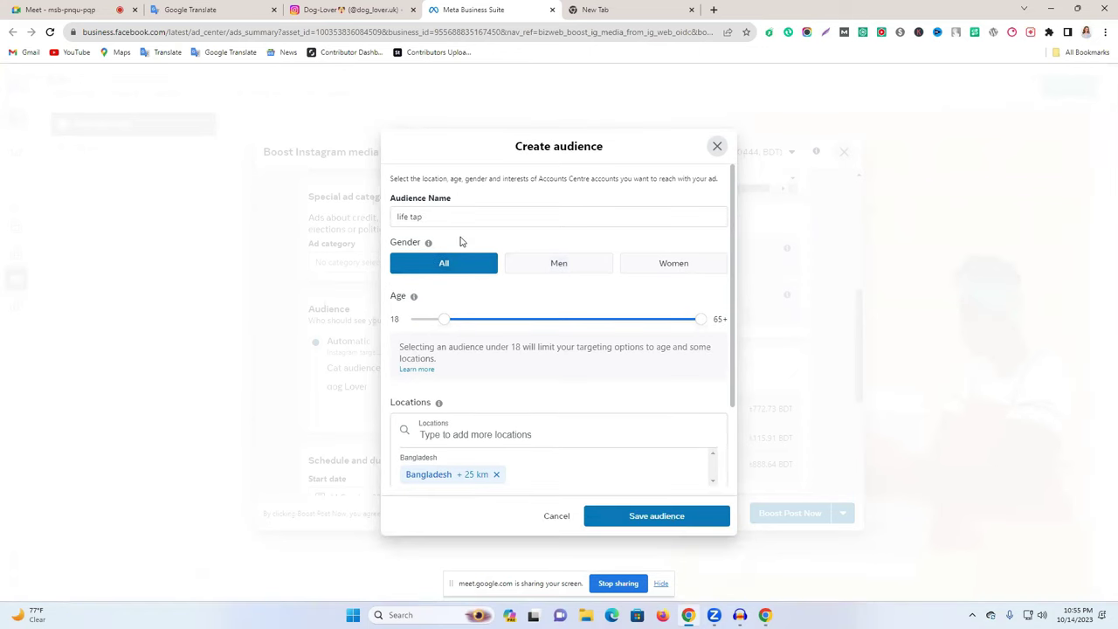
# Set the audience gender to All and raise the minimum age to 25
pyautogui.click(559, 232)
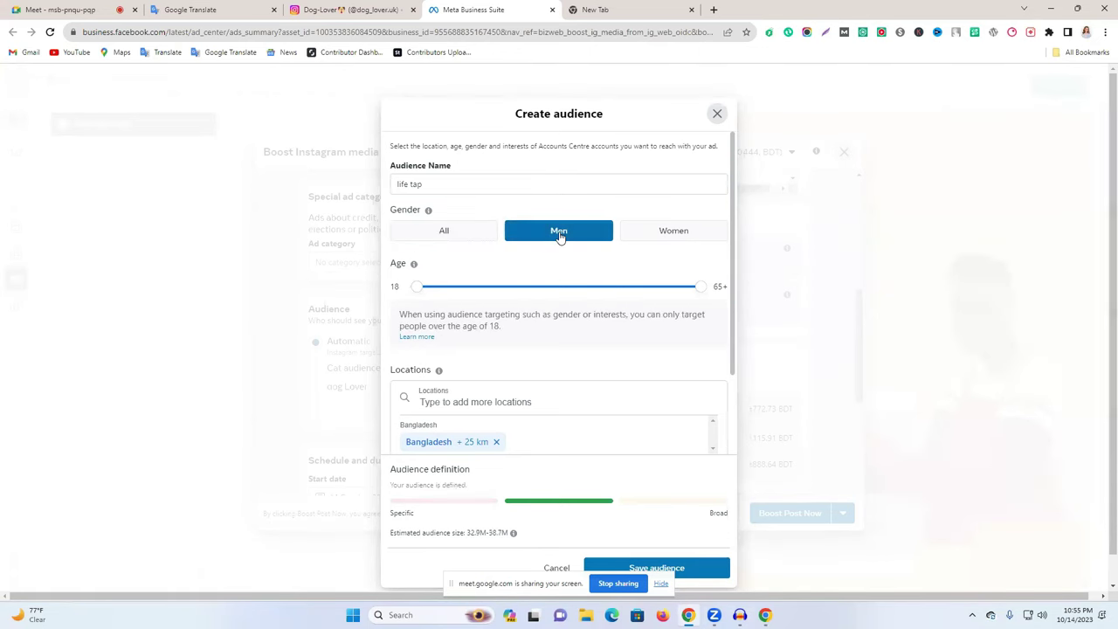
pyautogui.click(644, 236)
pyautogui.click(445, 235)
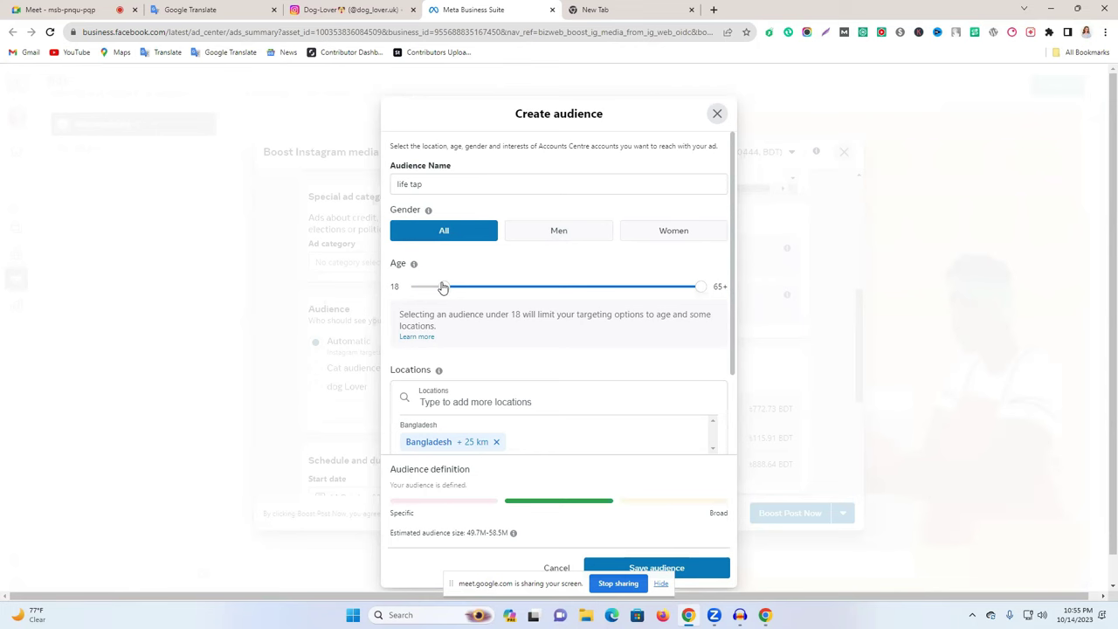
pyautogui.moveTo(444, 288)
pyautogui.mouseDown()
pyautogui.moveTo(456, 287)
pyautogui.moveTo(421, 292)
pyautogui.moveTo(448, 294)
pyautogui.mouseUp()
pyautogui.moveTo(447, 294); pyautogui.dragTo(483, 290)
# Scroll to the Locations section and select its search field
pyautogui.scroll(-2, 521, 308)
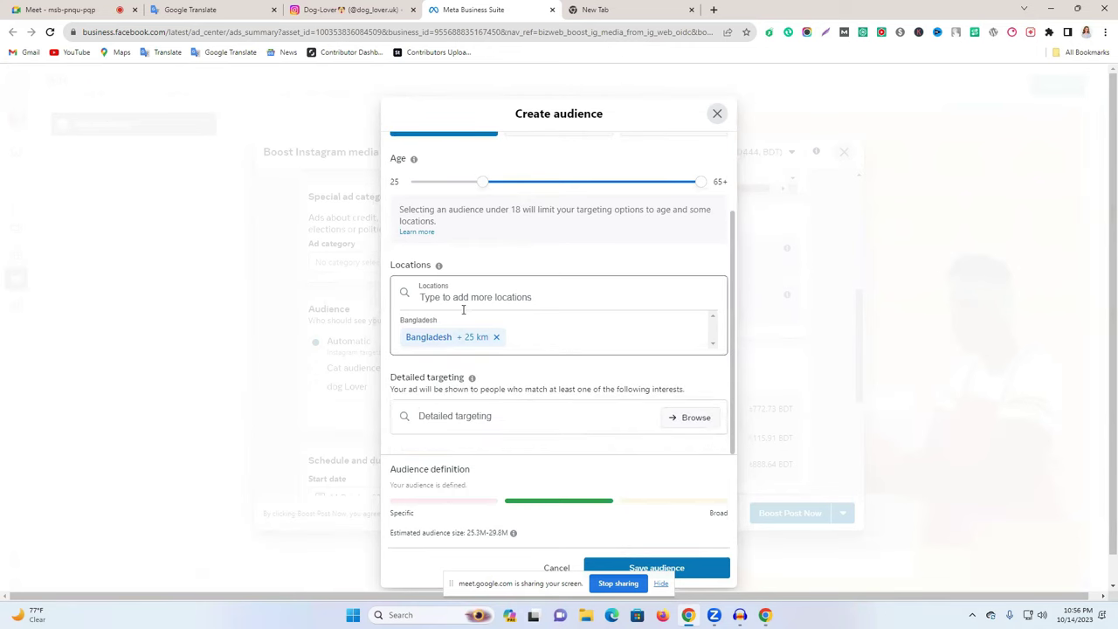
pyautogui.scroll(-2, 522, 292)
pyautogui.scroll(3, 559, 312)
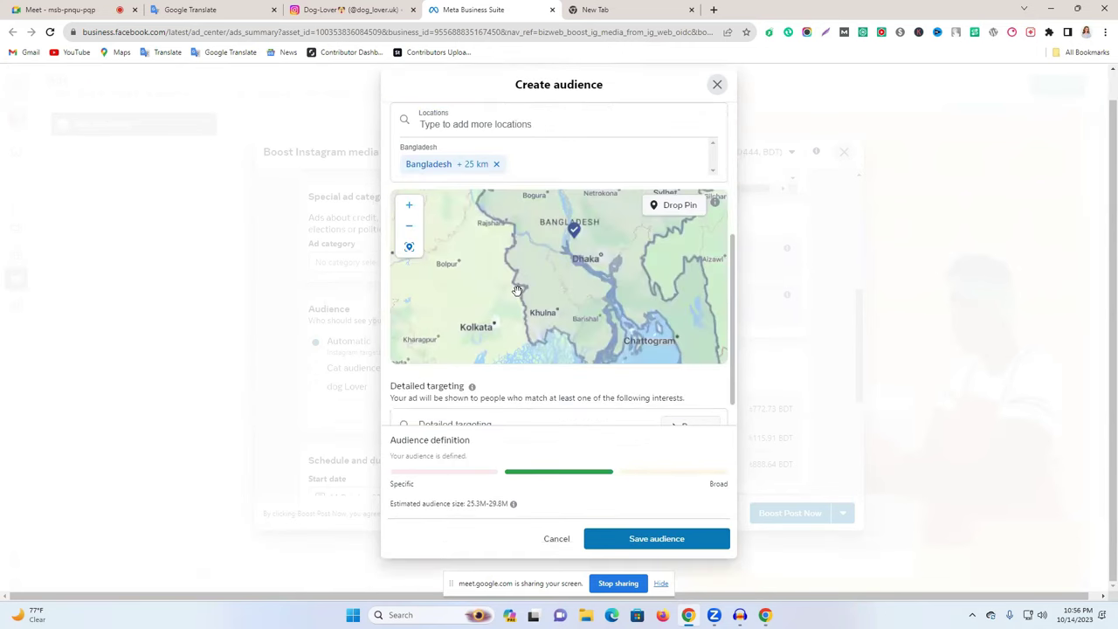
pyautogui.scroll(2, 559, 312)
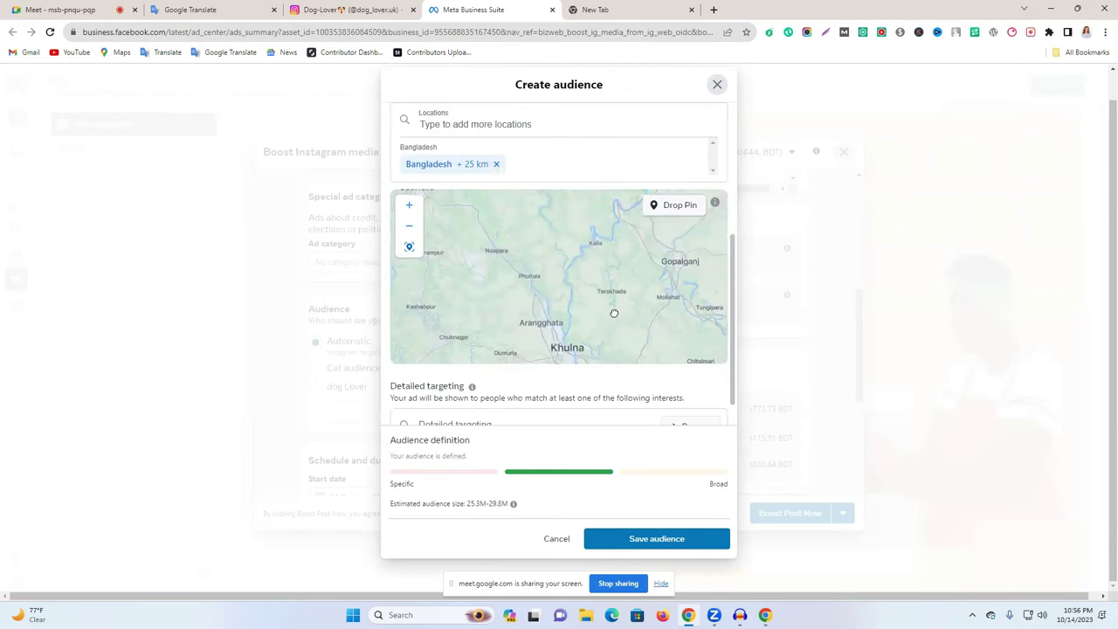
pyautogui.scroll(-3, 576, 325)
pyautogui.scroll(2, 581, 319)
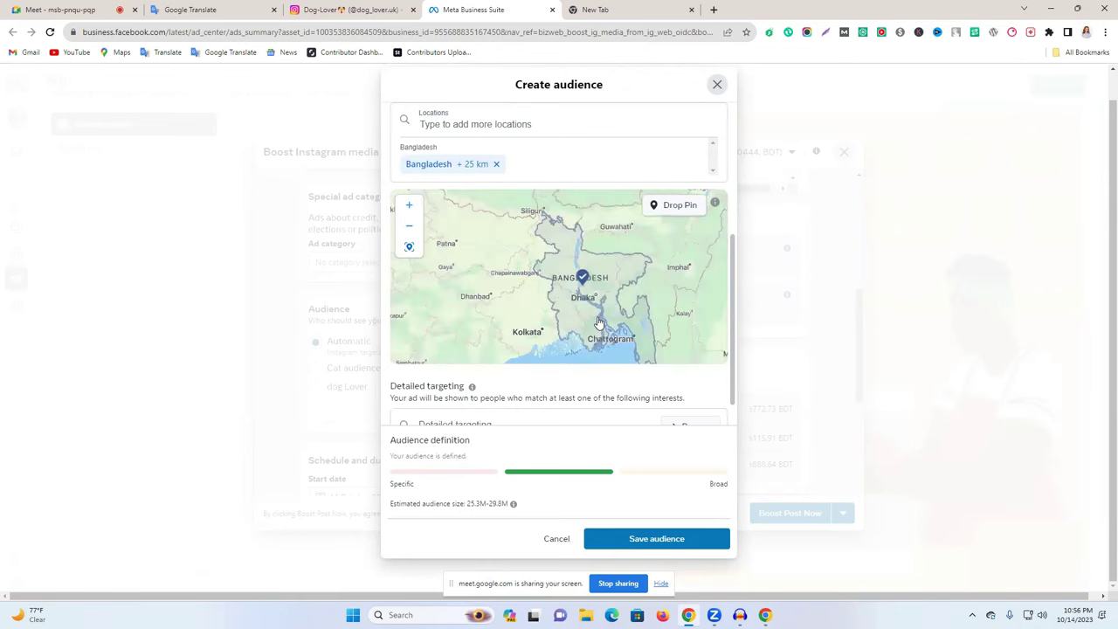
pyautogui.scroll(2, 593, 310)
pyautogui.click(466, 125)
# Search 'dhaka' and set the location to Dhaka, Dhaka Division, Bangladesh
pyautogui.write('daka')
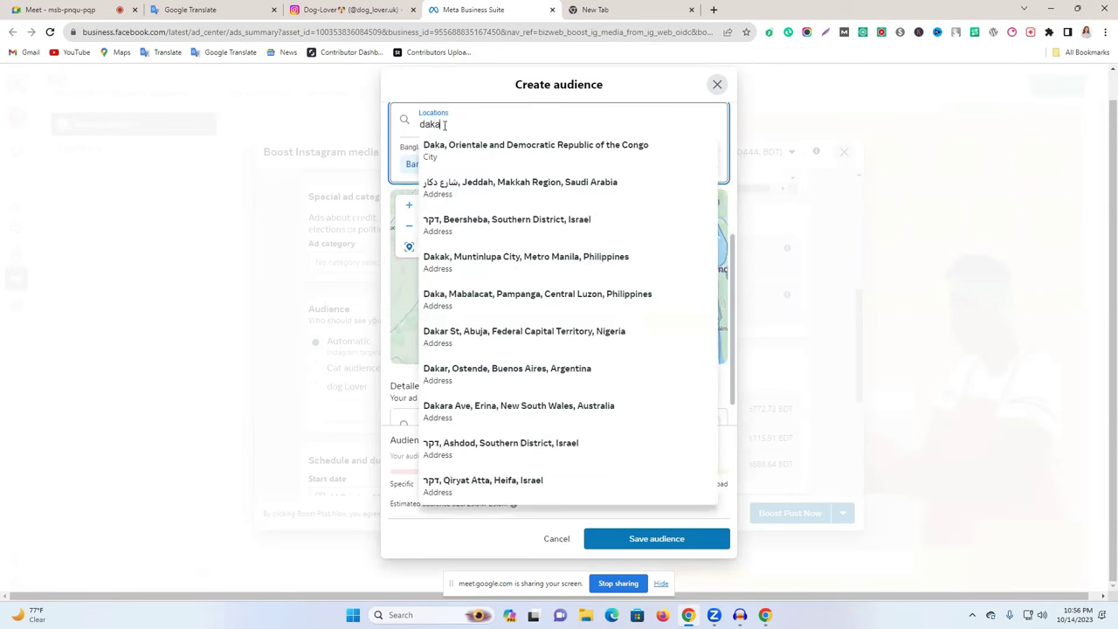
pyautogui.click(426, 124)
pyautogui.write('h')
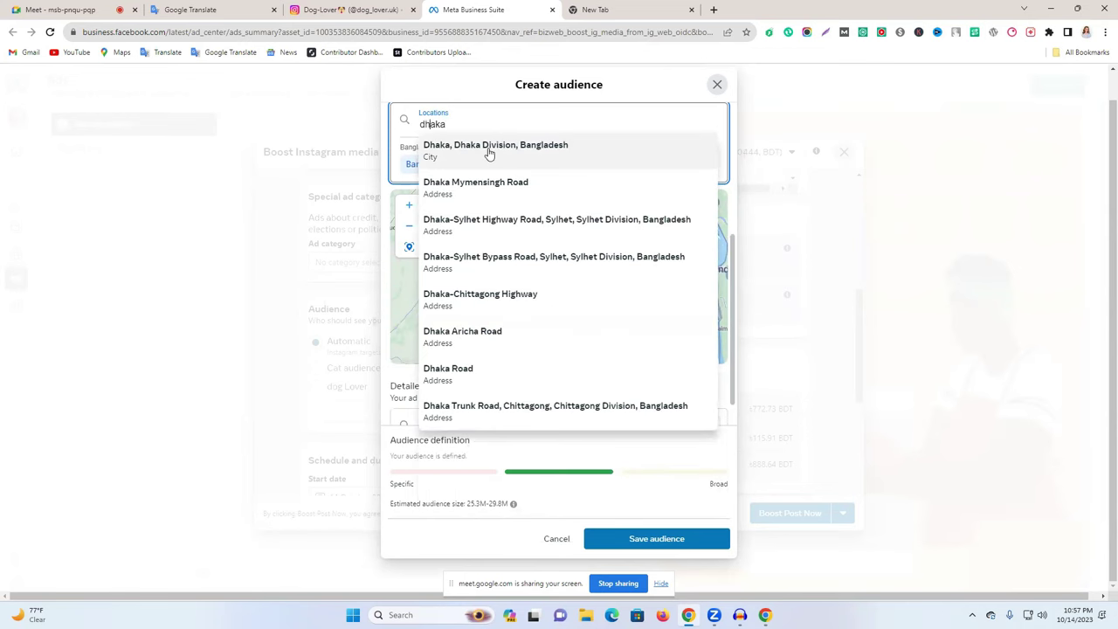
pyautogui.click(489, 148)
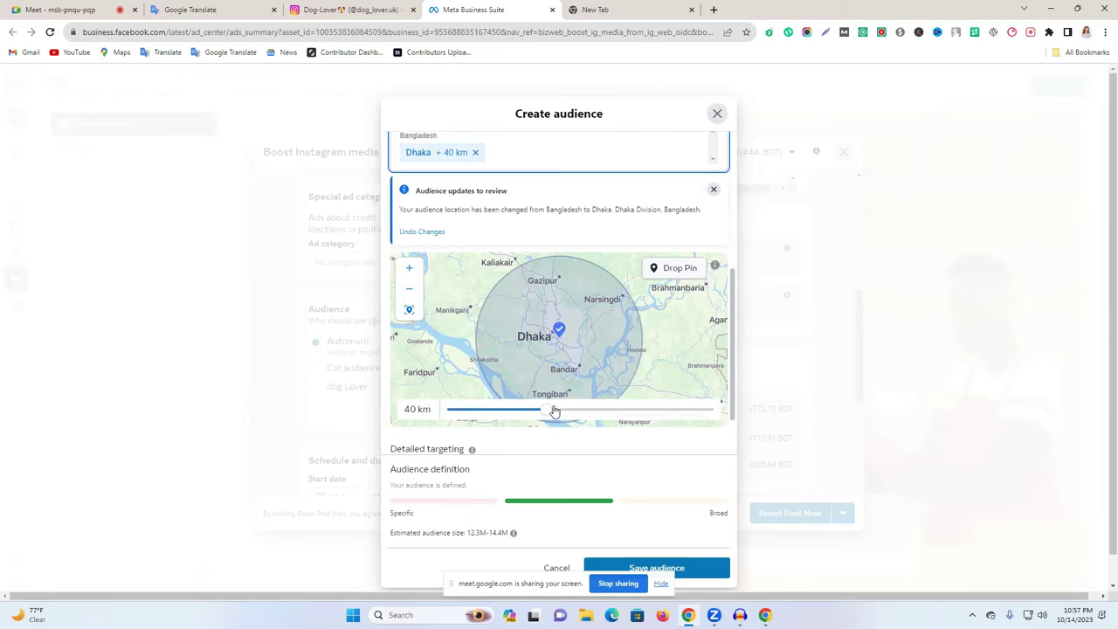
# Widen the Dhaka targeting radius to 80 km
pyautogui.moveTo(539, 413); pyautogui.dragTo(752, 412)
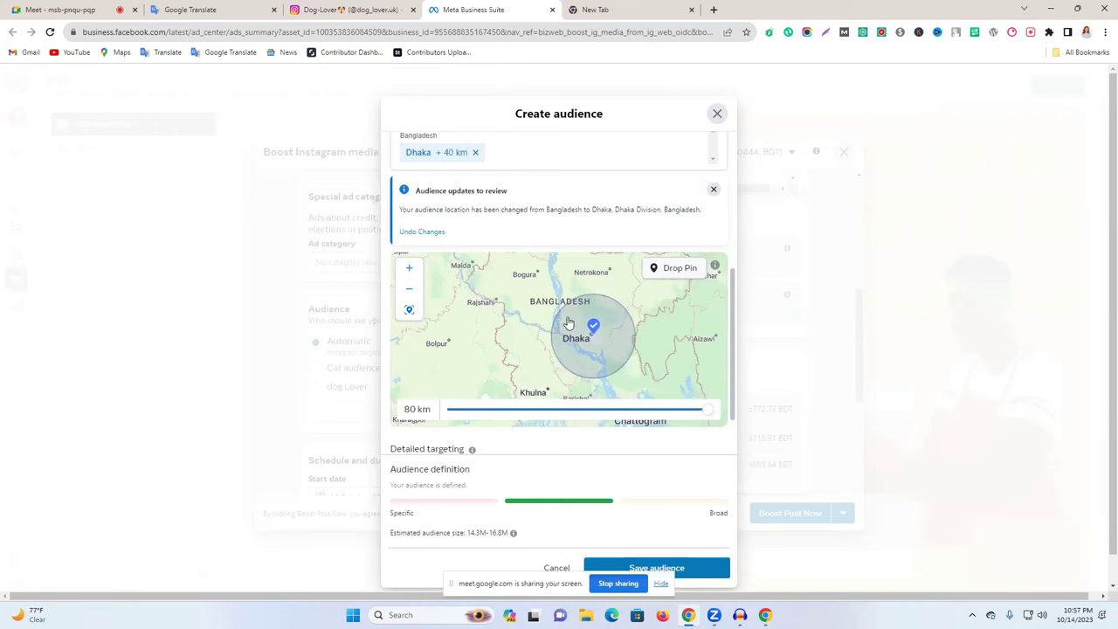
pyautogui.scroll(3, 549, 320)
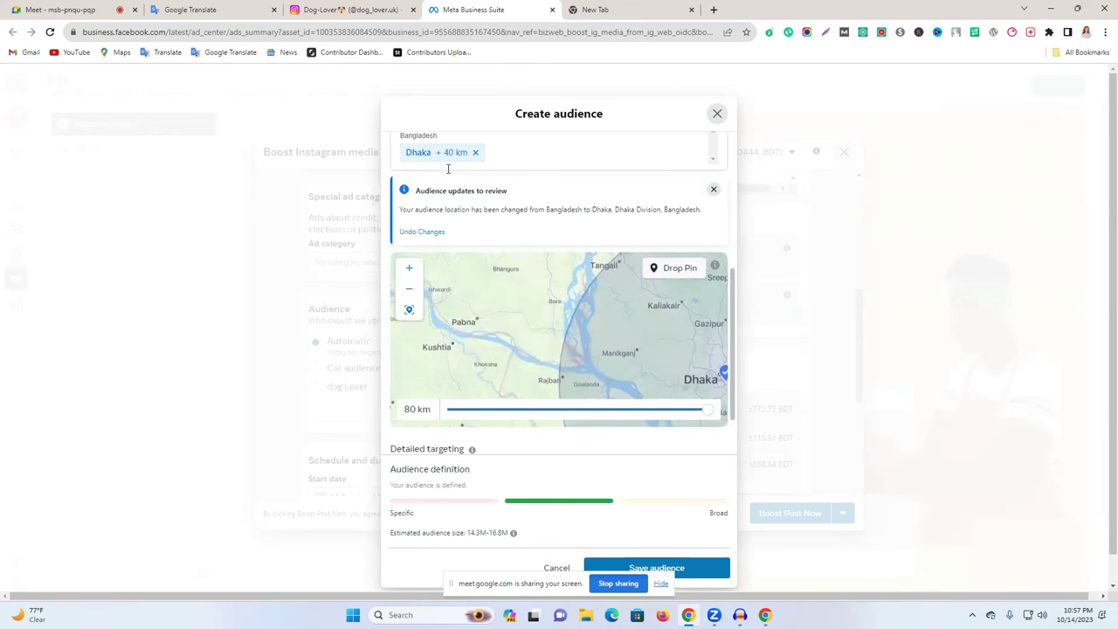
pyautogui.scroll(2, 489, 231)
pyautogui.scroll(-2, 486, 312)
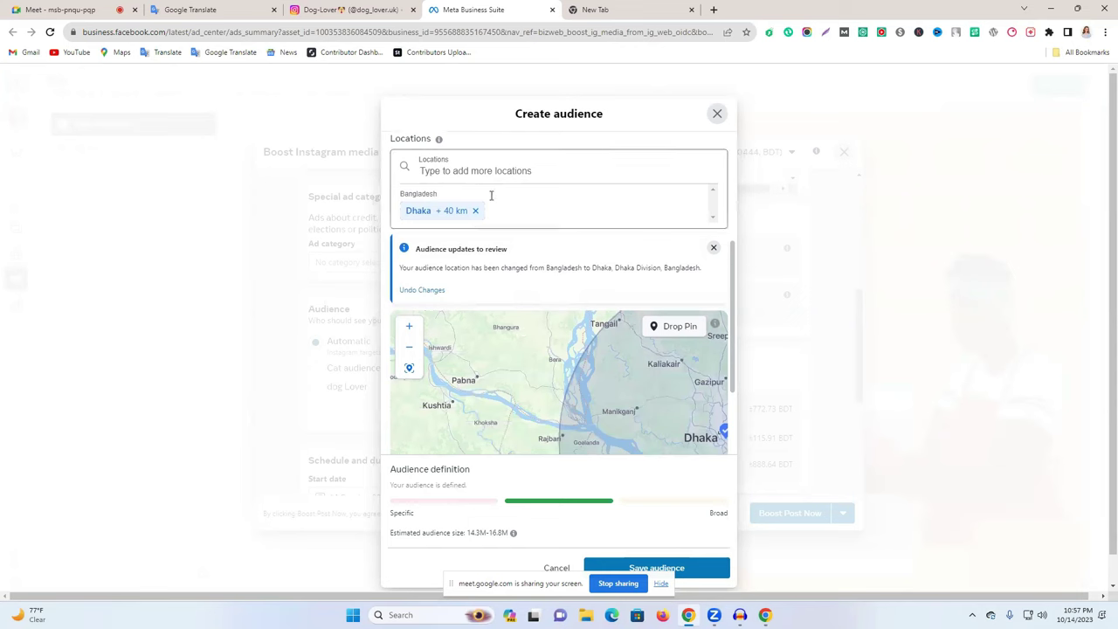
pyautogui.scroll(-3, 520, 360)
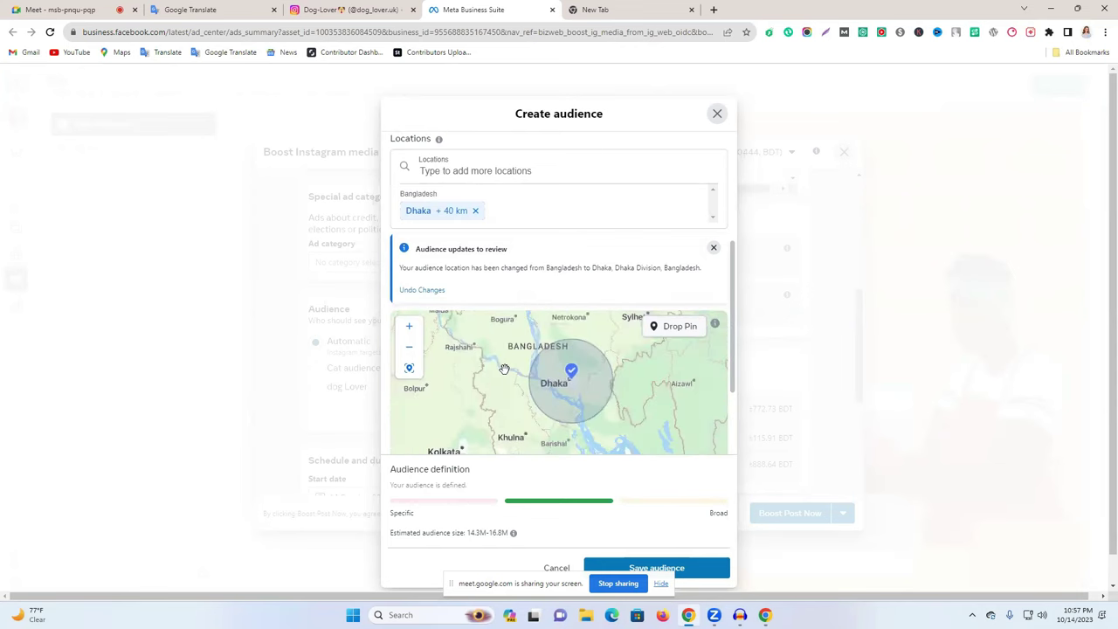
pyautogui.scroll(4, 579, 407)
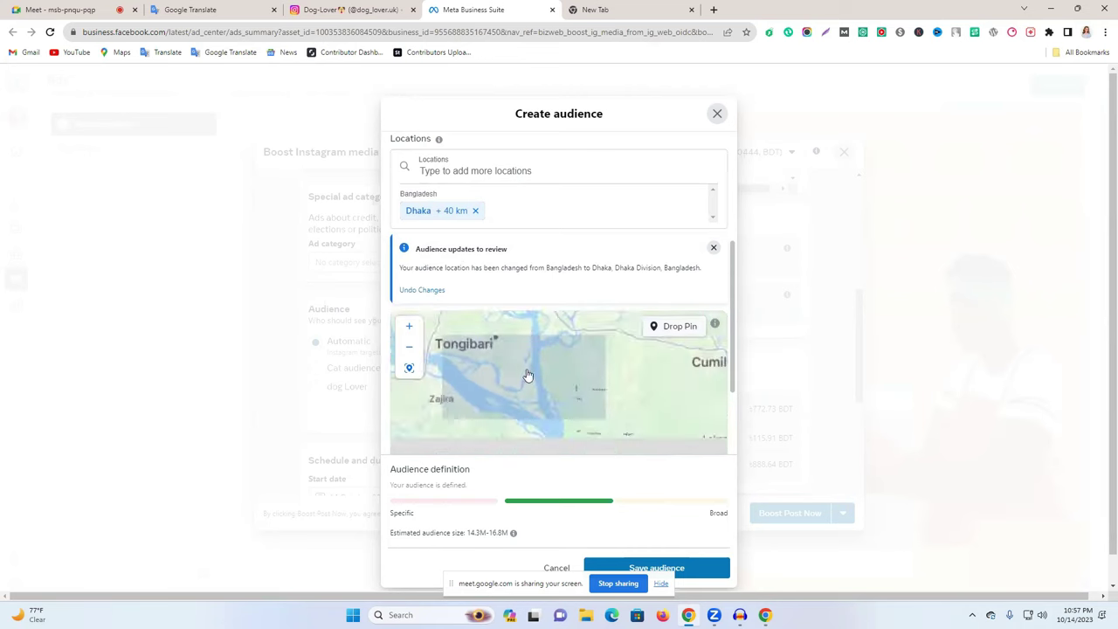
pyautogui.scroll(-3, 528, 376)
pyautogui.scroll(3, 577, 426)
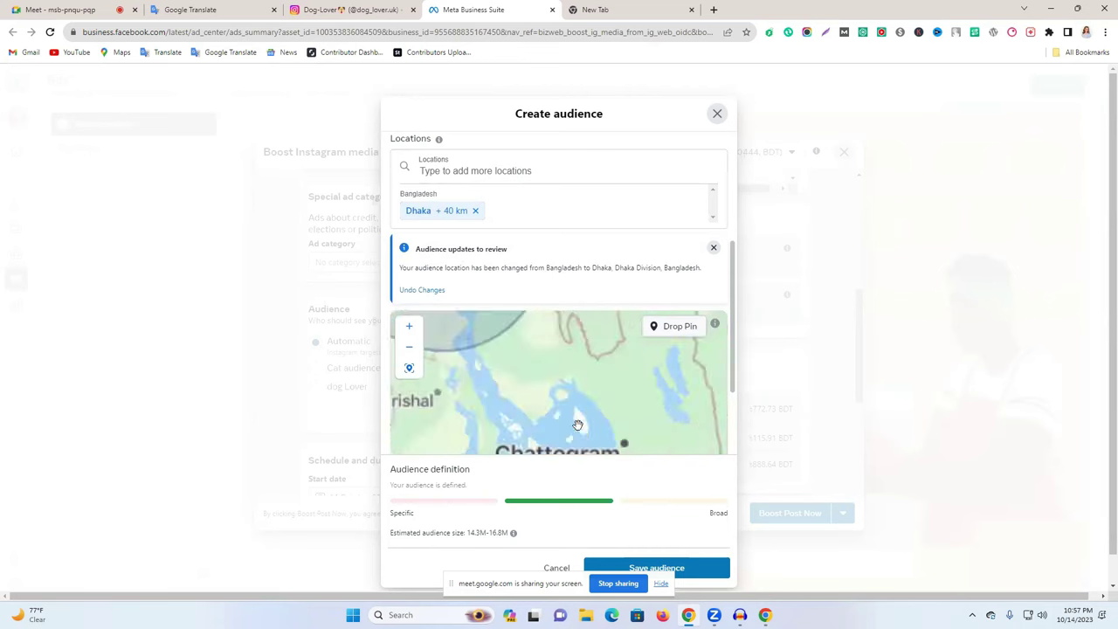
pyautogui.scroll(5, 578, 425)
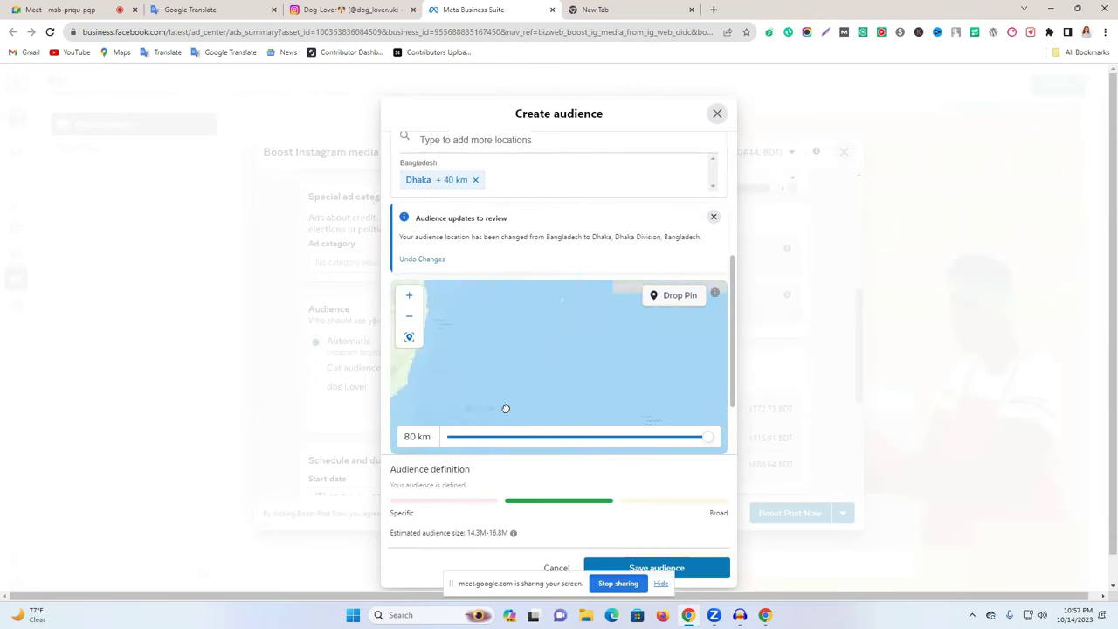
pyautogui.scroll(-2, 571, 364)
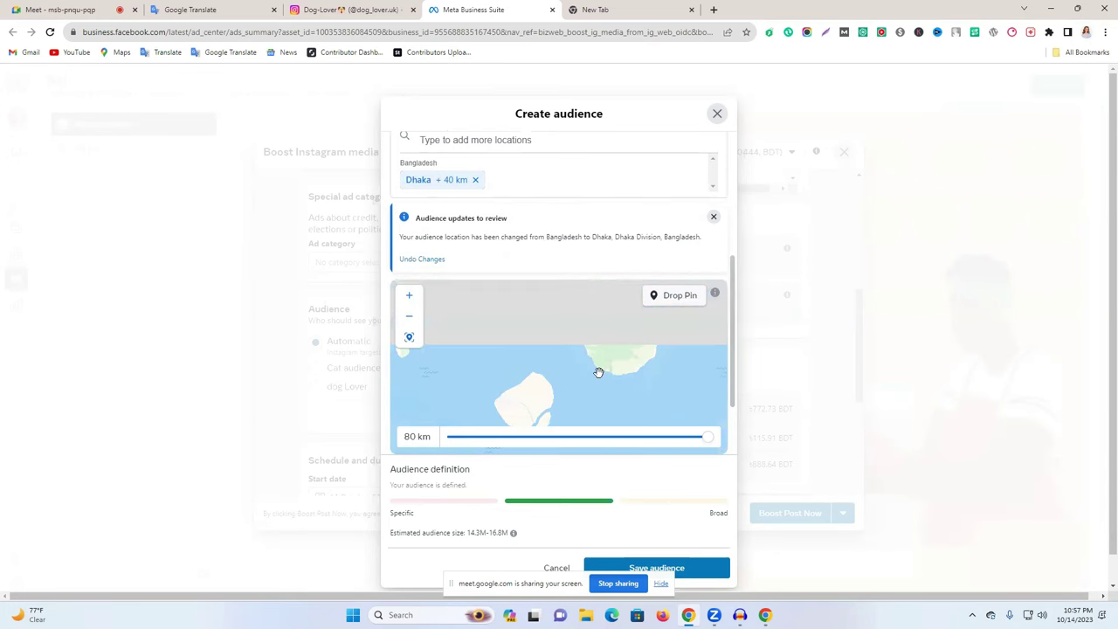
# Drop a pin near Chattogram as an extra location with a 16 km radius
pyautogui.moveTo(600, 379); pyautogui.dragTo(691, 372)
pyautogui.scroll(-3, 599, 341)
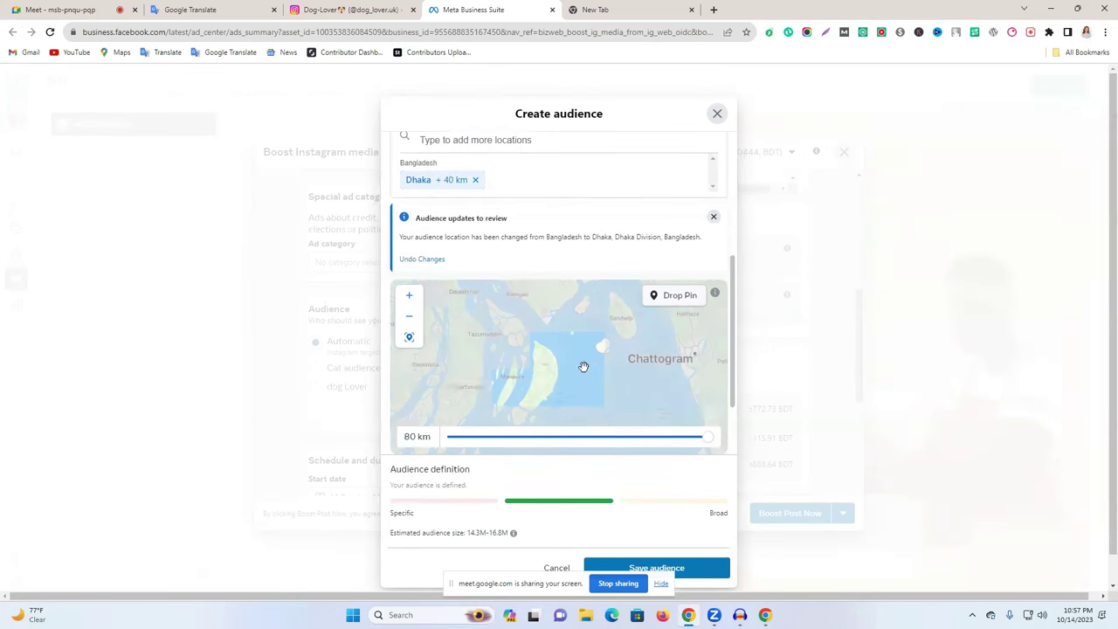
pyautogui.moveTo(581, 382); pyautogui.dragTo(554, 374)
pyautogui.click(674, 295)
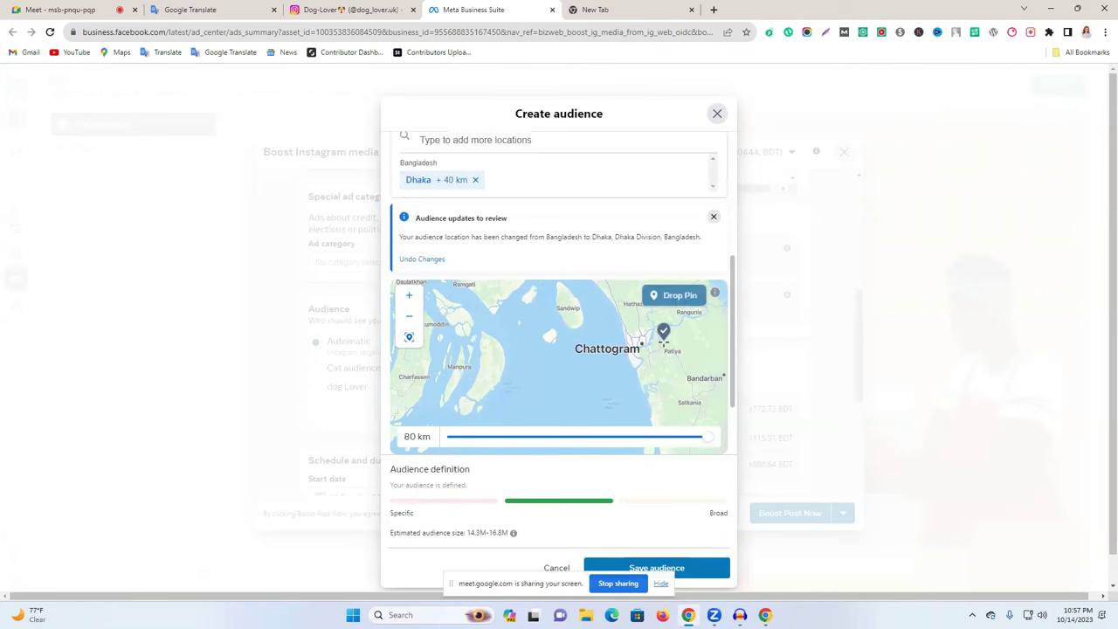
pyautogui.click(648, 343)
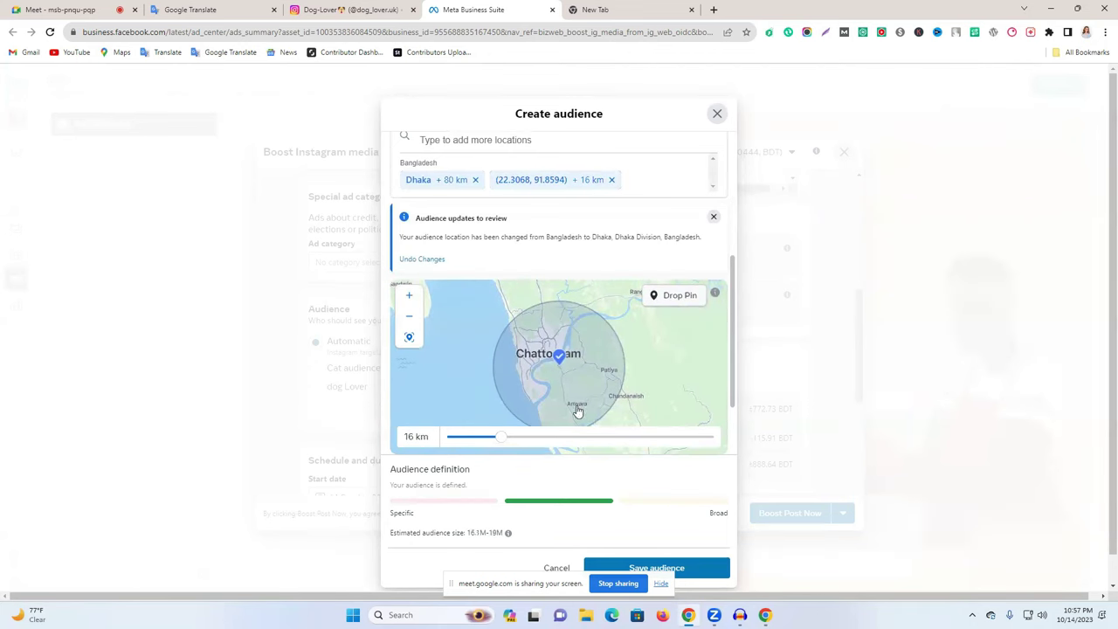
pyautogui.moveTo(512, 438); pyautogui.dragTo(715, 447)
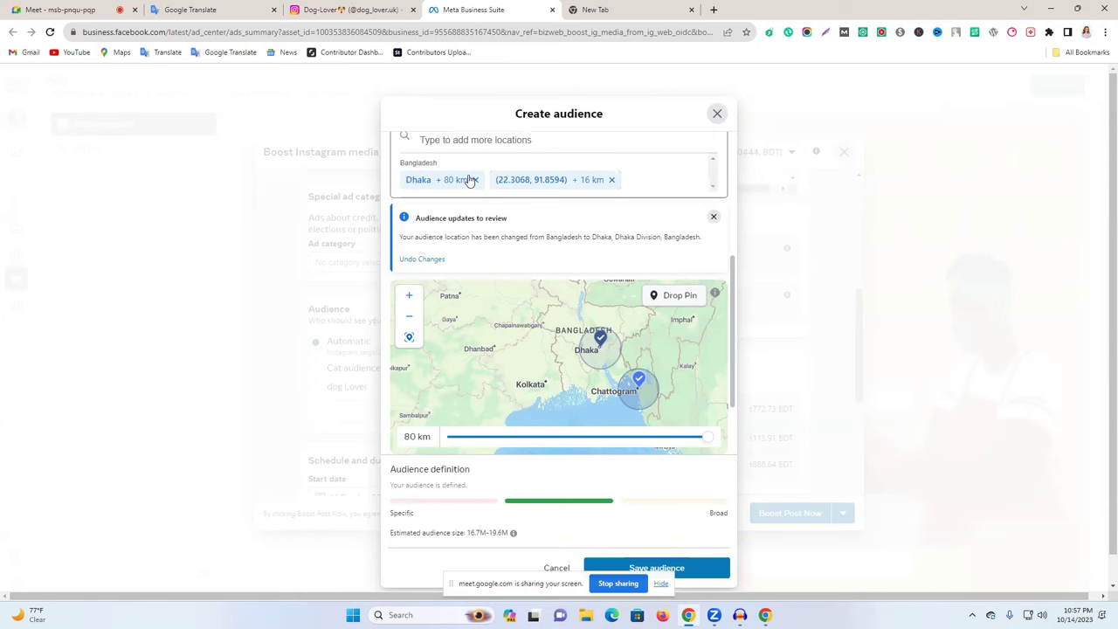
pyautogui.scroll(-2, 597, 364)
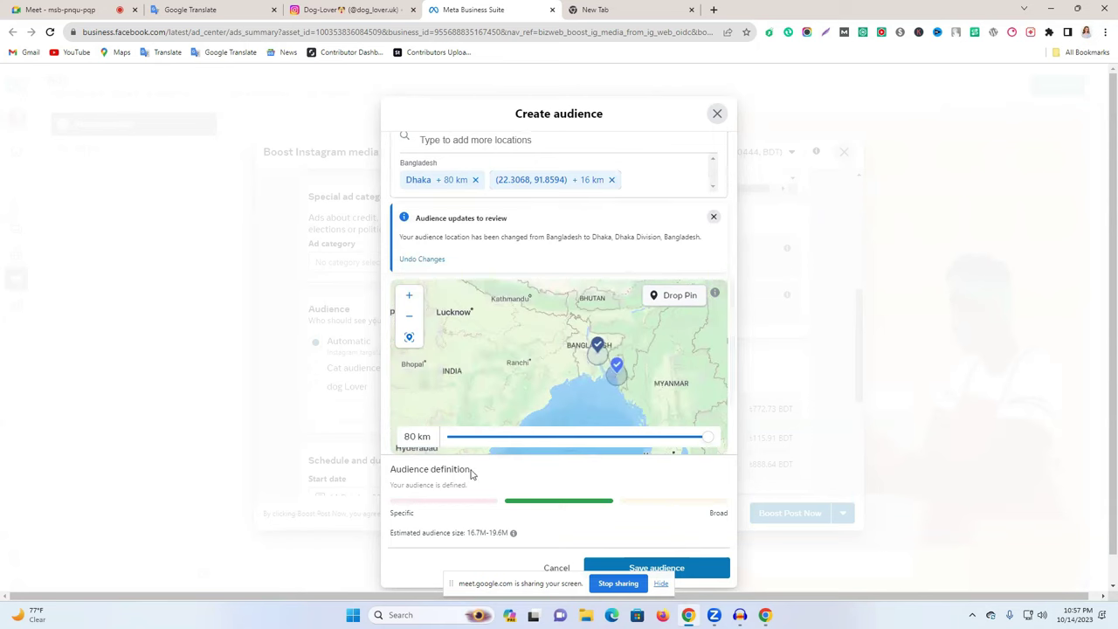
# Glance at the new tab and Instagram post tab, then return to the audience setup
pyautogui.scroll(-1, 473, 451)
pyautogui.scroll(-1, 559, 429)
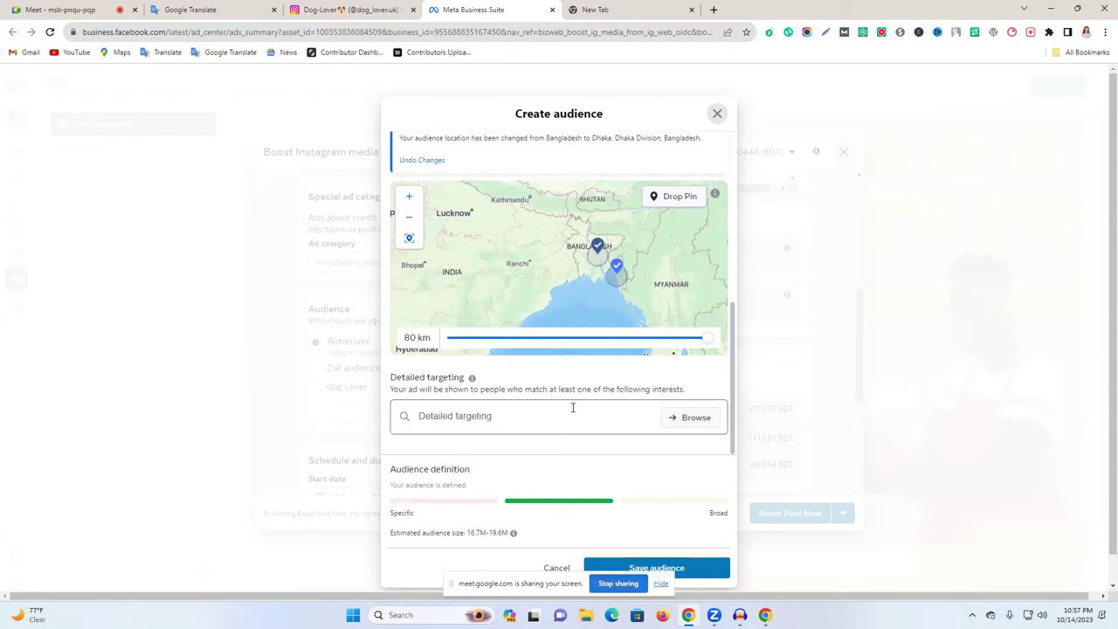
pyautogui.click(623, 6)
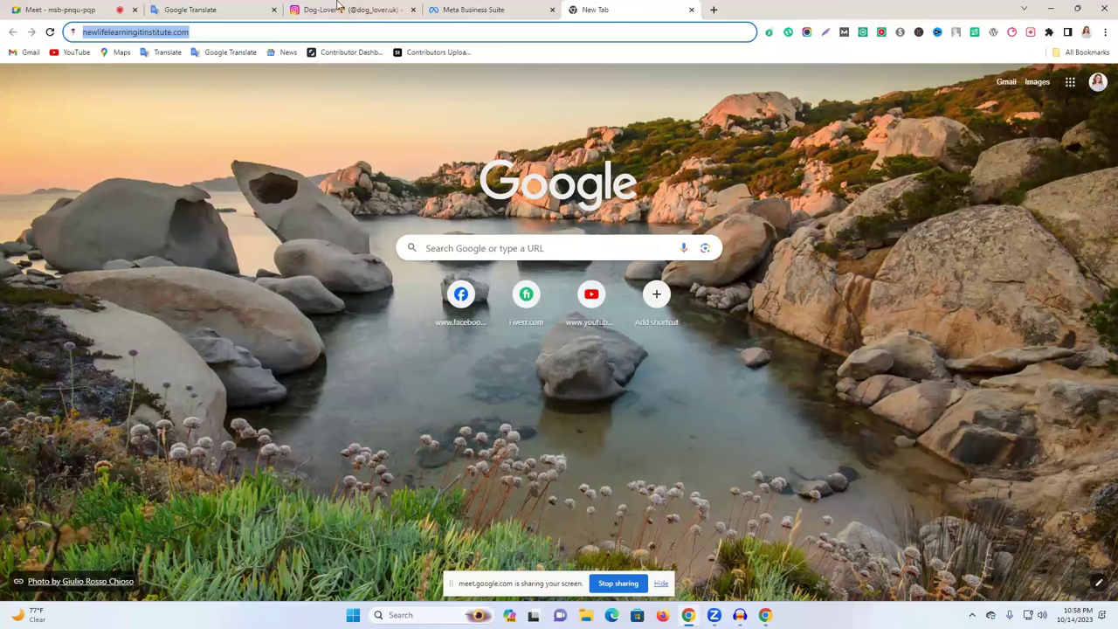
pyautogui.click(340, 7)
pyautogui.click(501, 6)
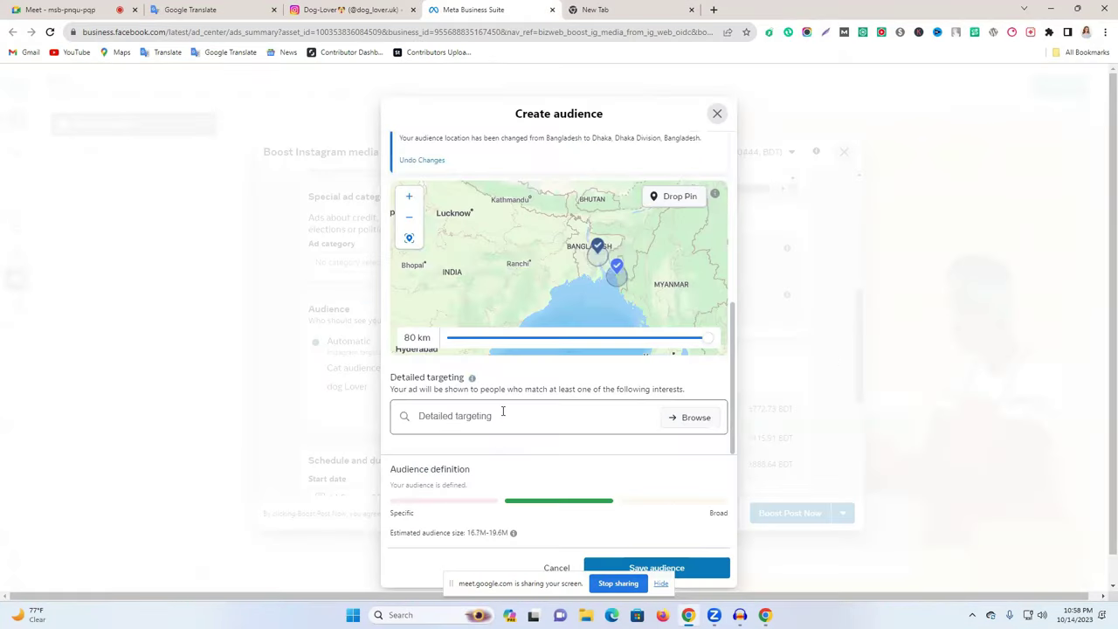
# Search detailed targeting interests for 'dog', then switch to the blank new tab
pyautogui.click(504, 408)
pyautogui.write('do')
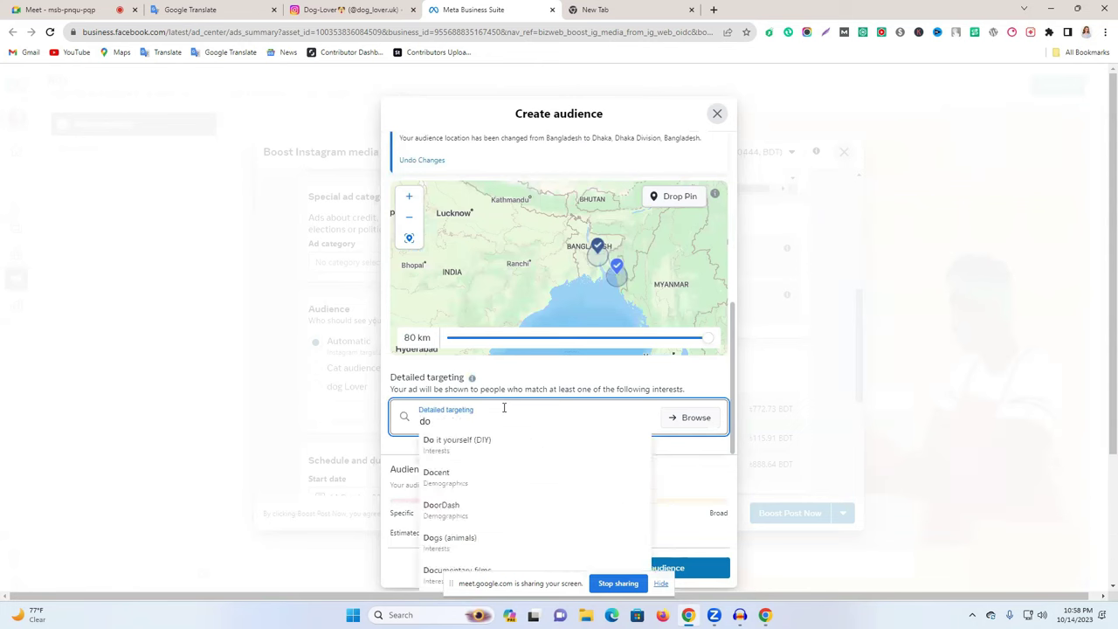
pyautogui.write('g')
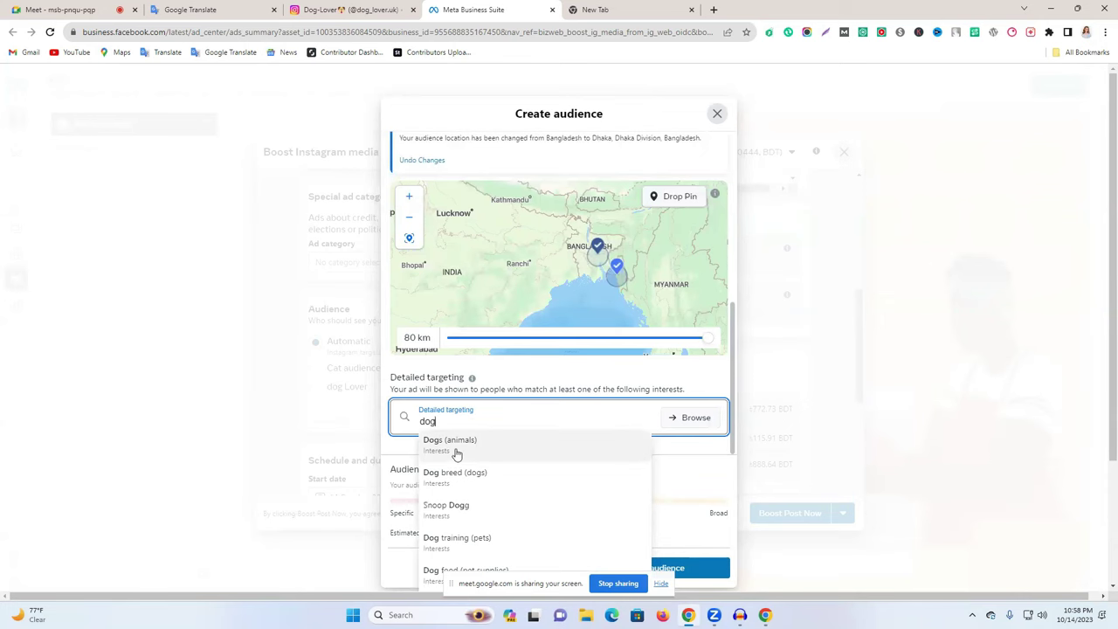
pyautogui.scroll(-2, 463, 458)
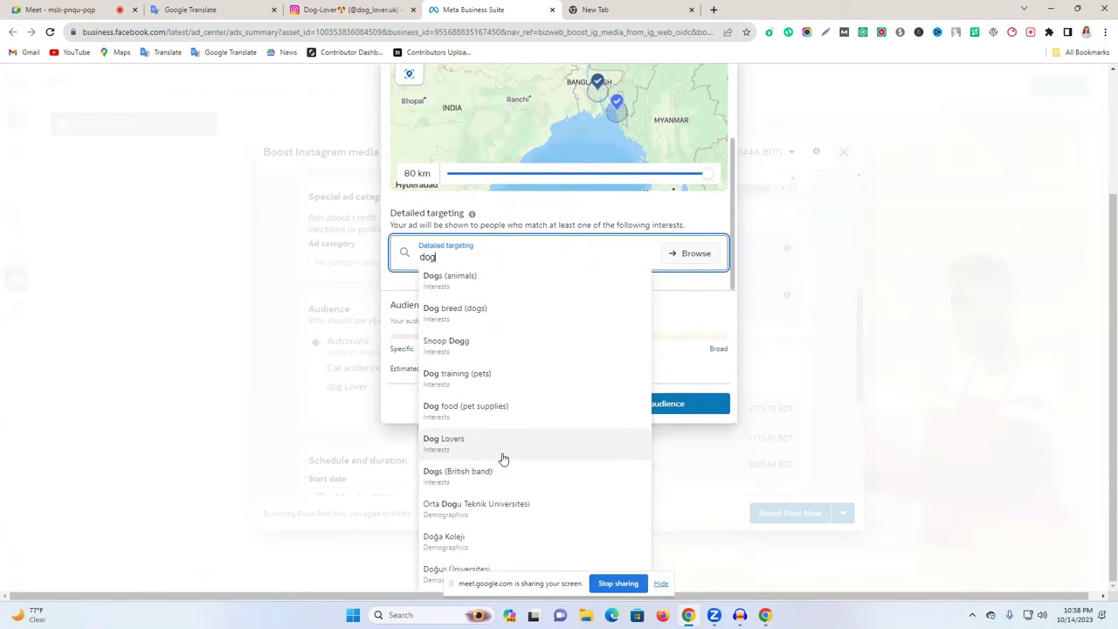
pyautogui.scroll(2, 499, 469)
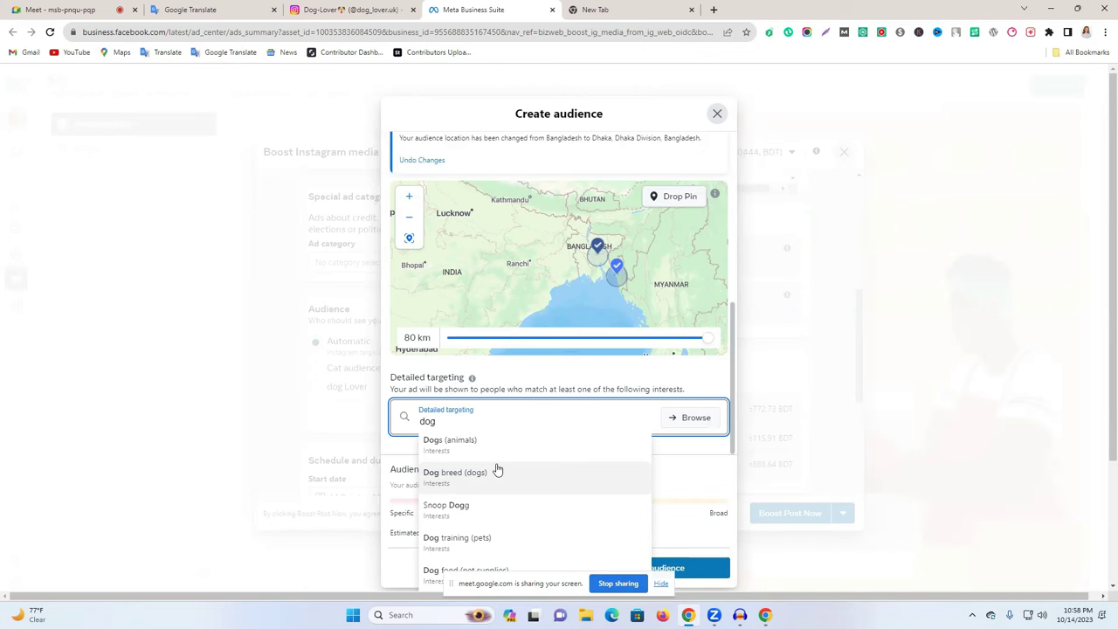
pyautogui.click(612, 10)
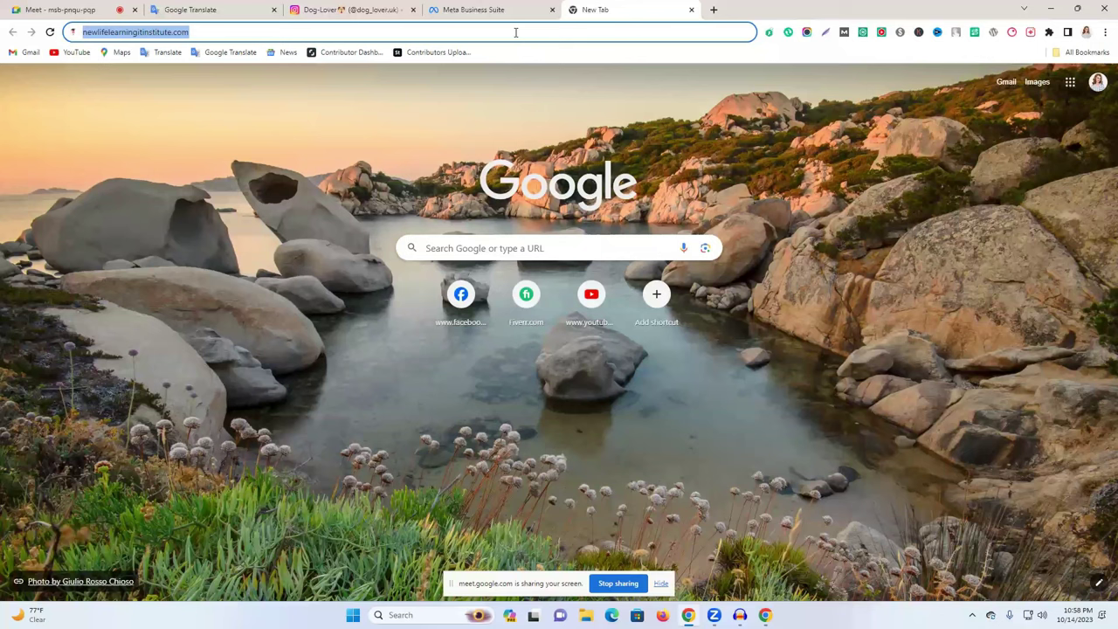
# Google 'instagram ads audience interests finder' and open the Audience Builder site
pyautogui.write('instagram')
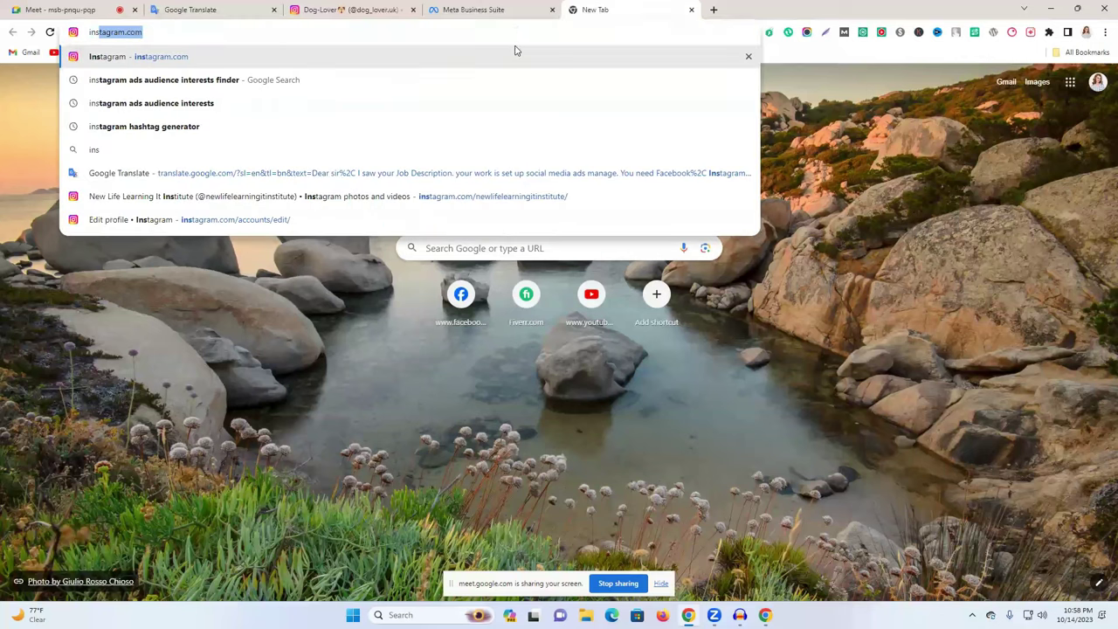
pyautogui.click(431, 77)
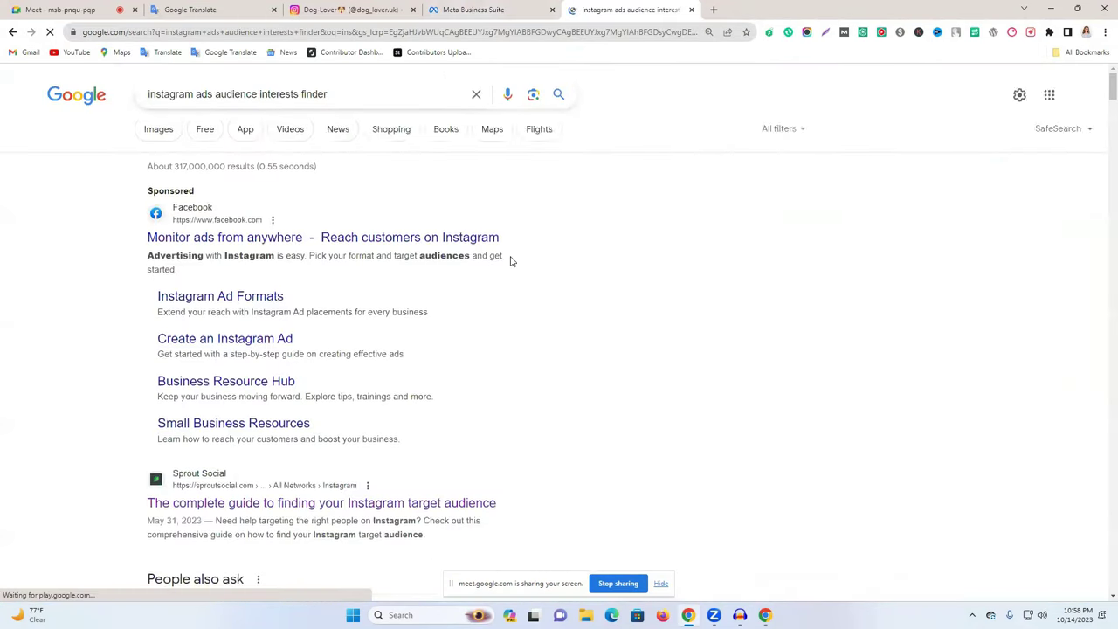
pyautogui.scroll(-7, 510, 261)
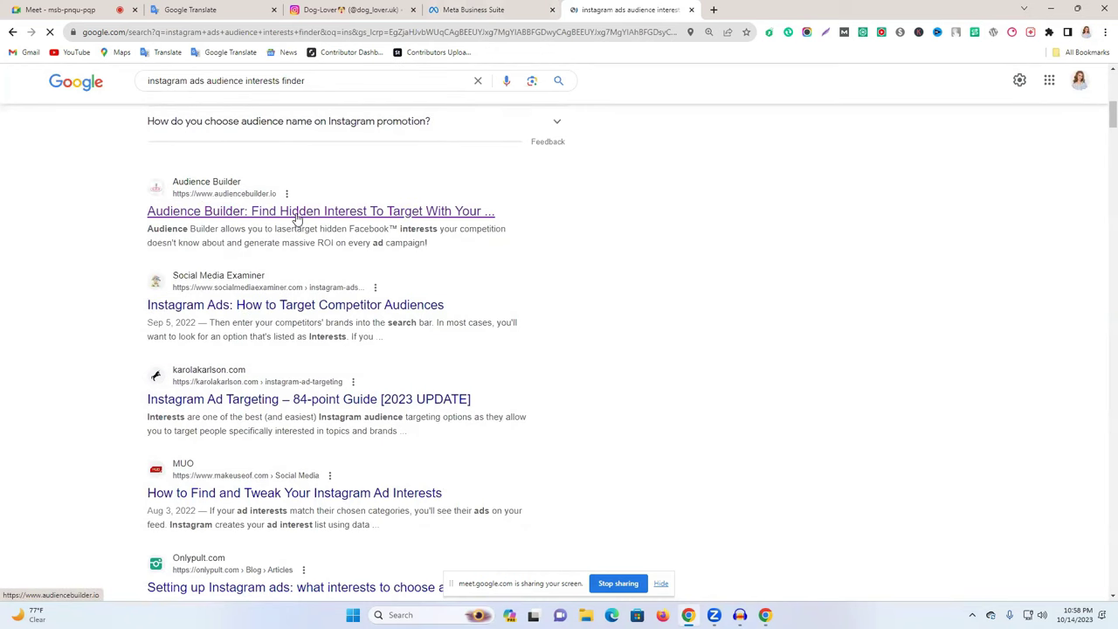
pyautogui.click(428, 223)
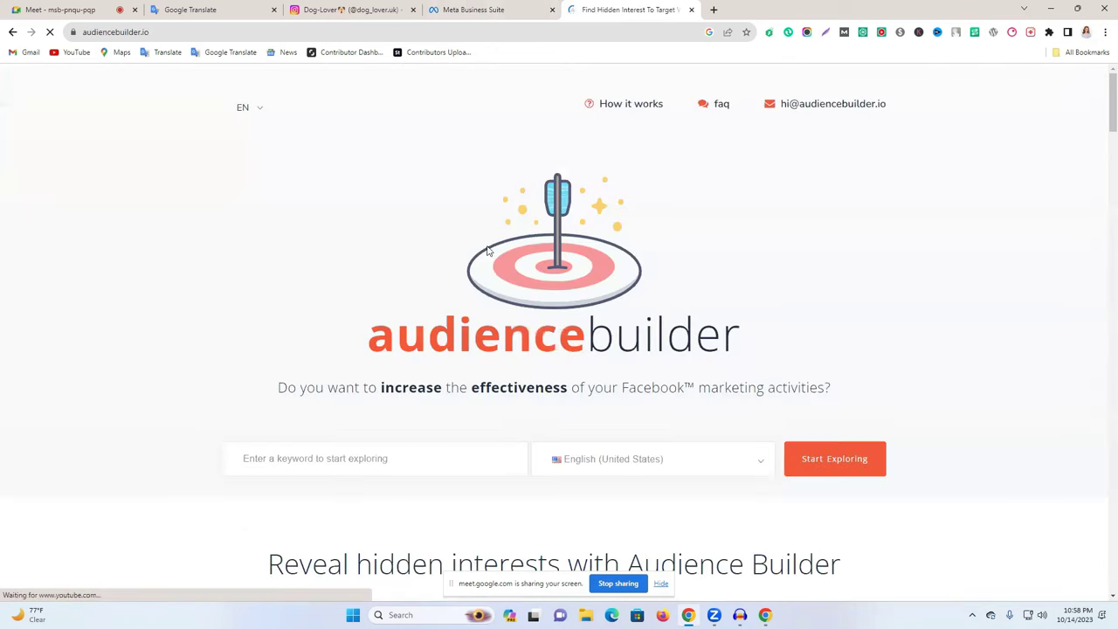
pyautogui.scroll(-1, 445, 315)
# Enter 'dog' as the keyword, keep English (United States), and start exploring
pyautogui.click(387, 289)
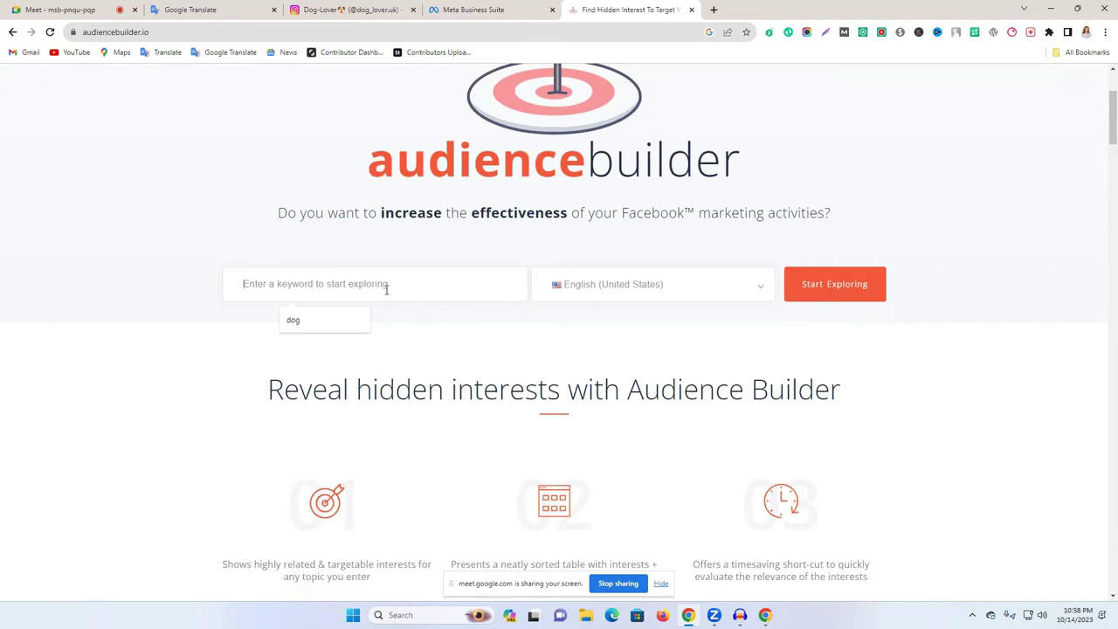
pyautogui.write('d')
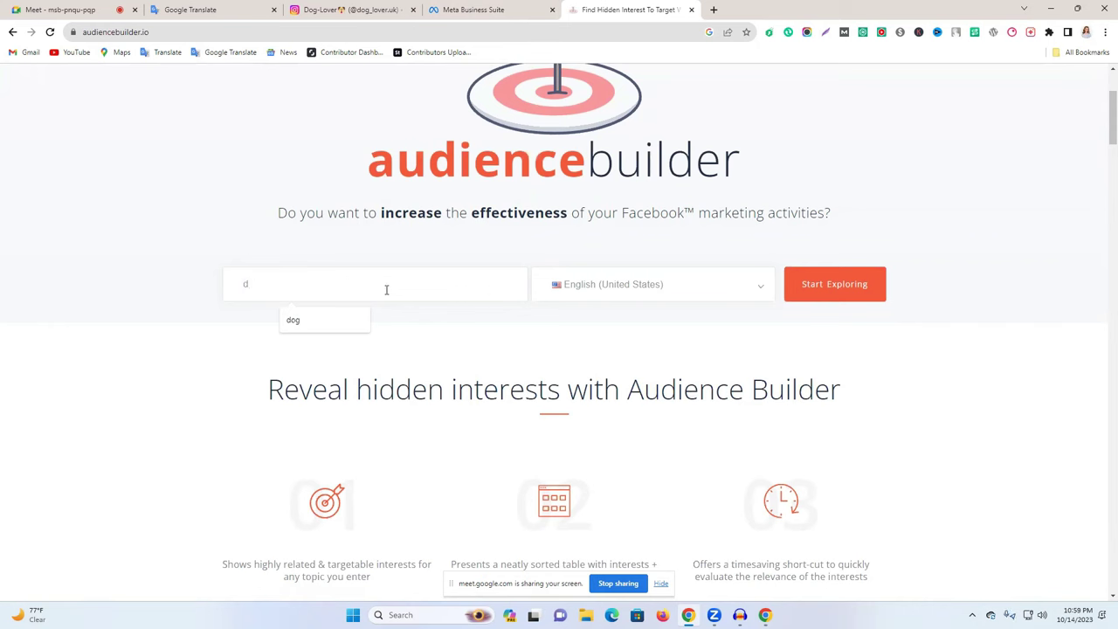
pyautogui.click(295, 320)
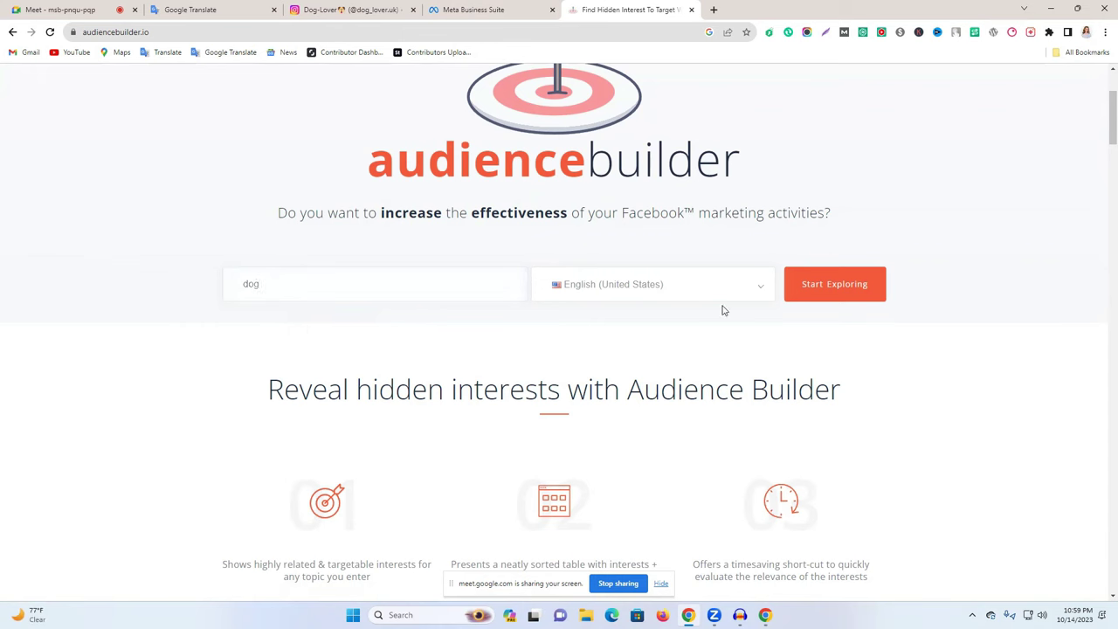
pyautogui.click(622, 297)
pyautogui.scroll(-4, 618, 393)
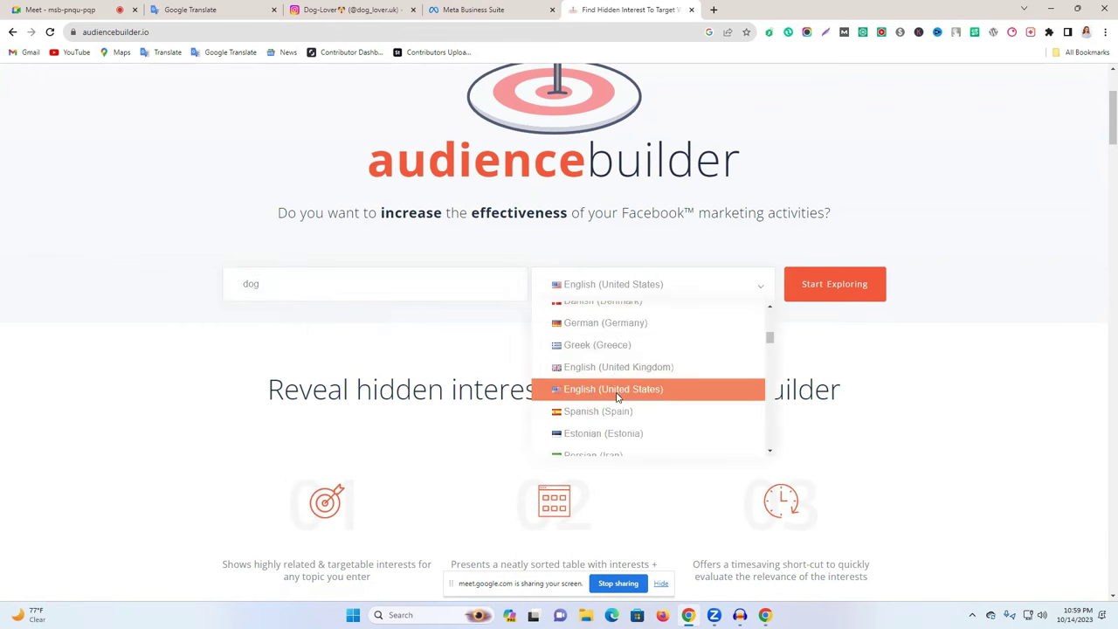
pyautogui.scroll(-1, 617, 392)
pyautogui.scroll(4, 612, 390)
pyautogui.click(935, 279)
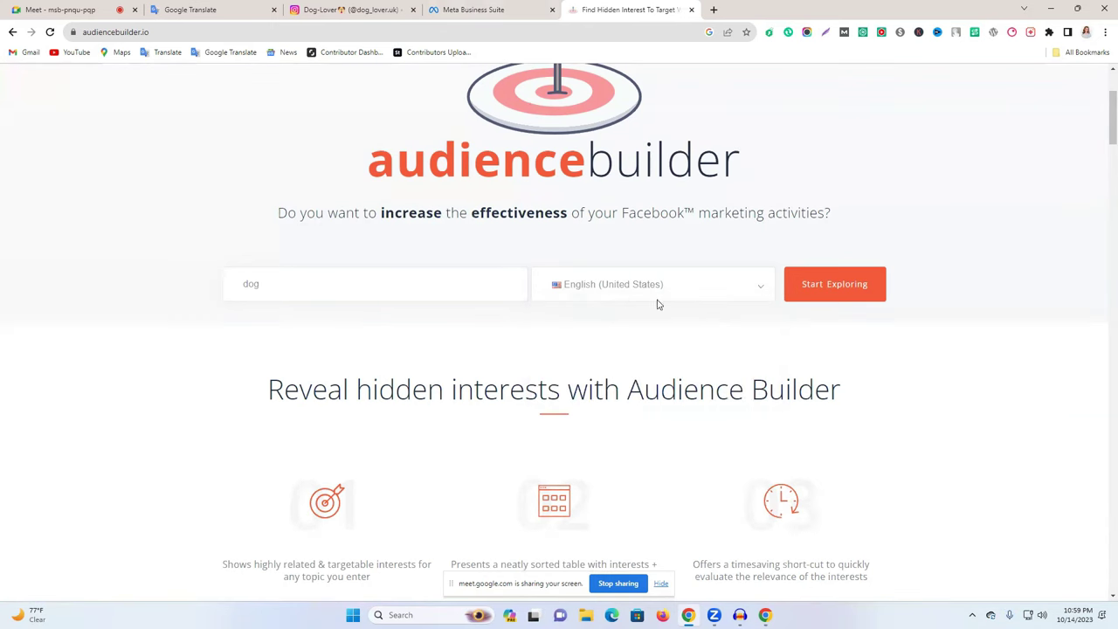
pyautogui.click(842, 288)
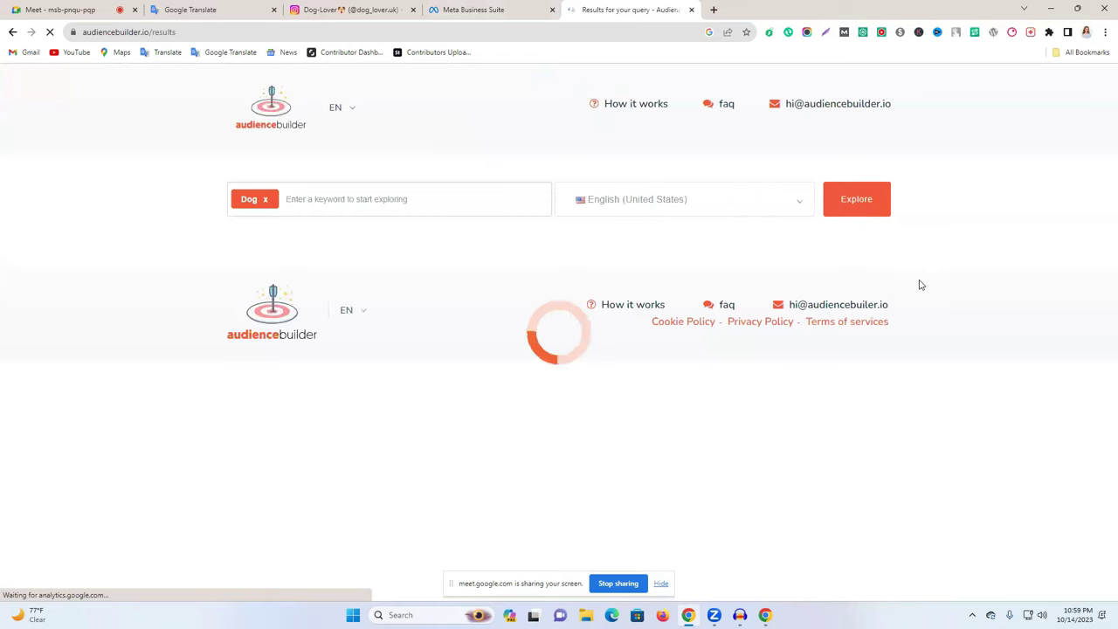
# Add Dogs, Dog grooming, Dog walking, Dog breed, Snoop Dogg and Dog behavior interests
pyautogui.scroll(-5, 846, 319)
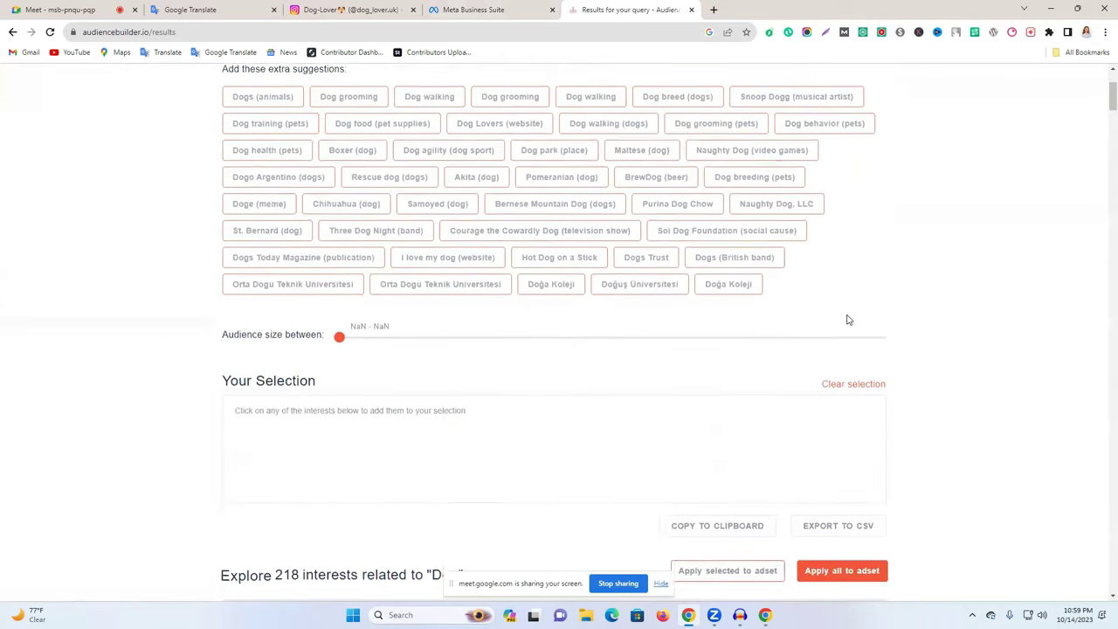
pyautogui.scroll(3, 924, 332)
pyautogui.scroll(-3, 772, 331)
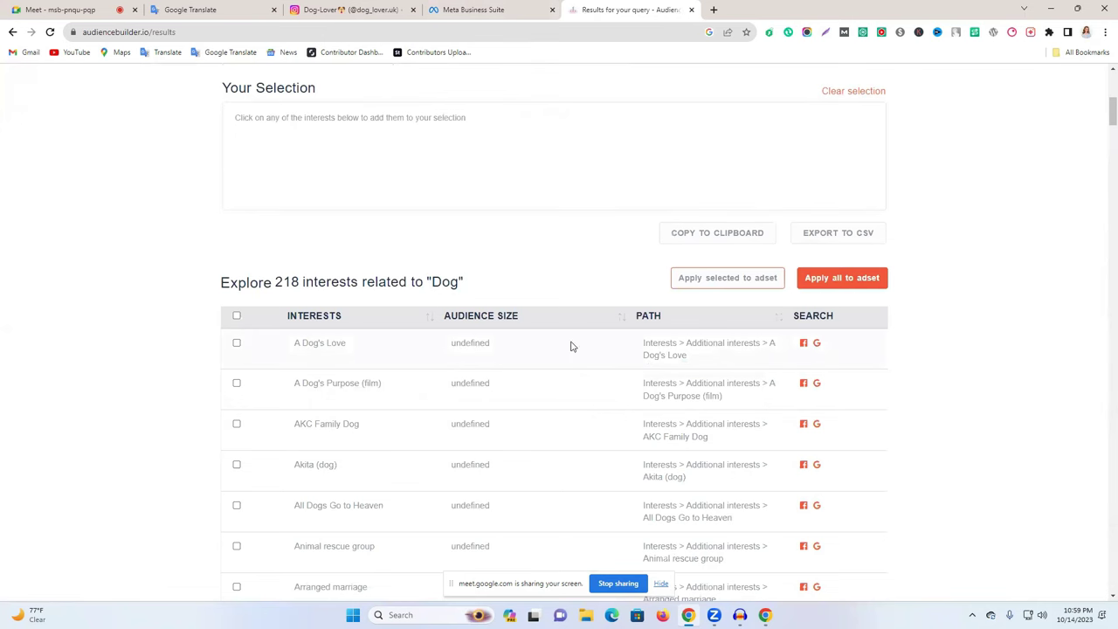
pyautogui.scroll(5, 611, 358)
pyautogui.click(262, 271)
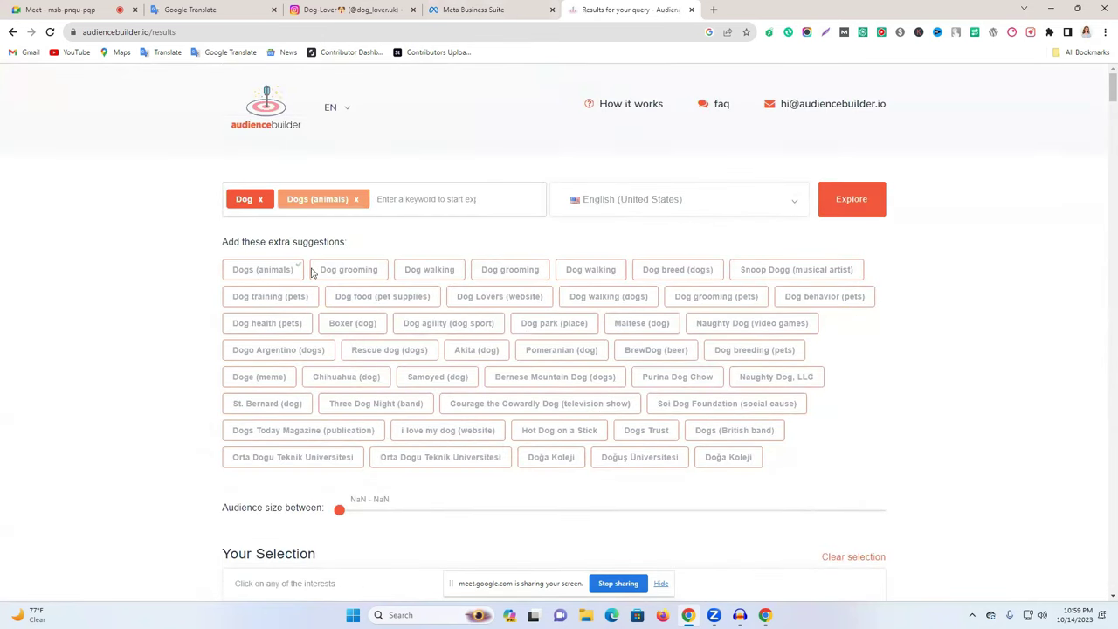
pyautogui.click(313, 271)
pyautogui.click(426, 291)
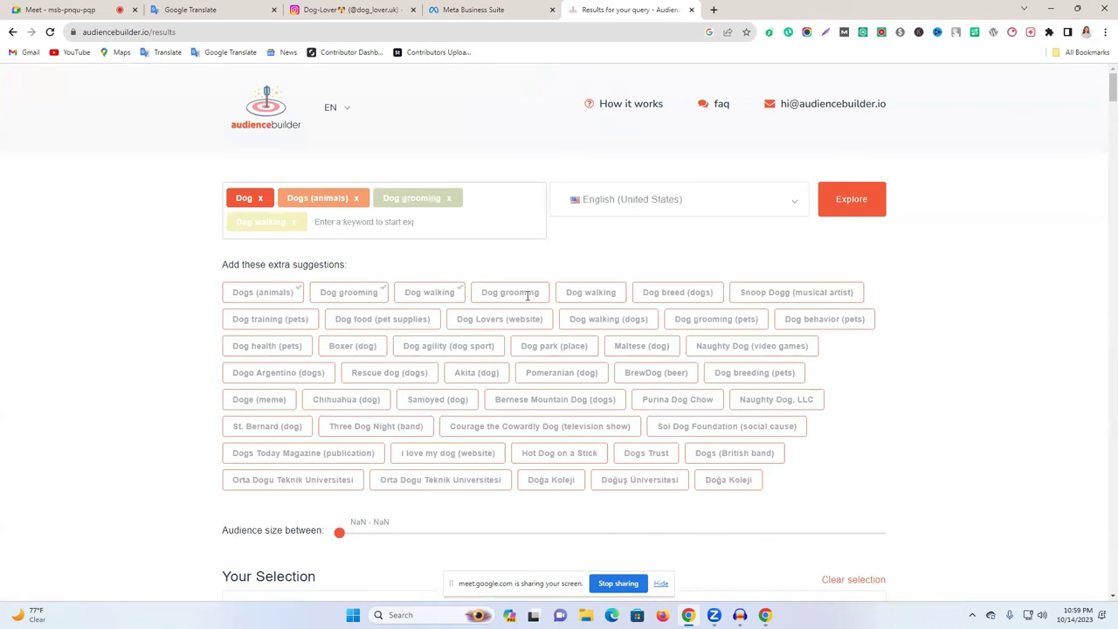
pyautogui.click(664, 292)
pyautogui.click(764, 294)
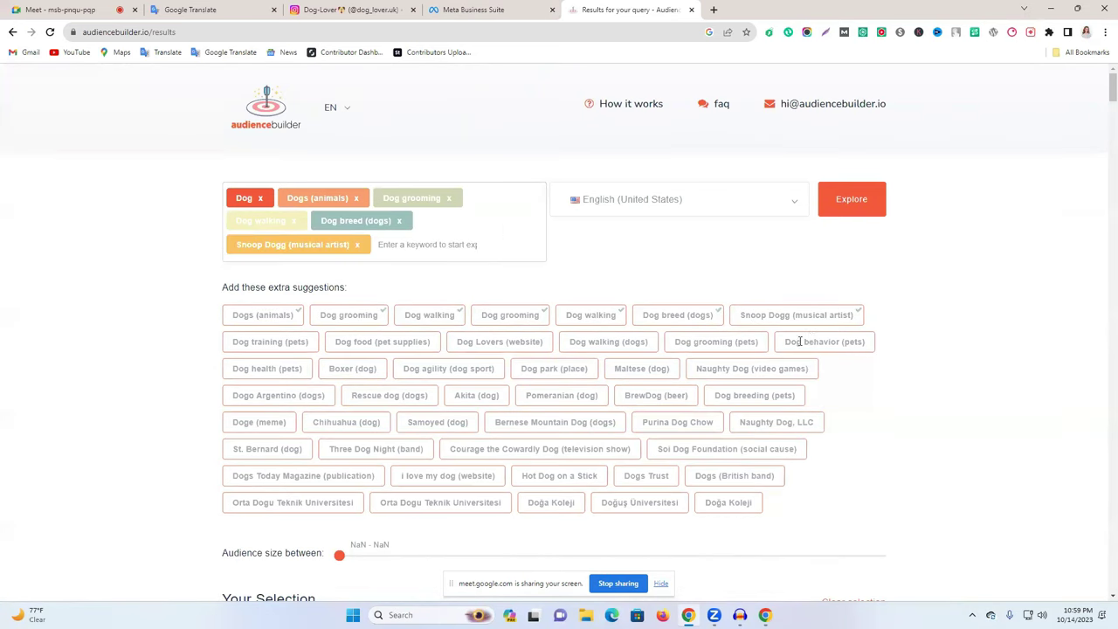
pyautogui.click(800, 341)
pyautogui.click(708, 366)
pyautogui.click(621, 372)
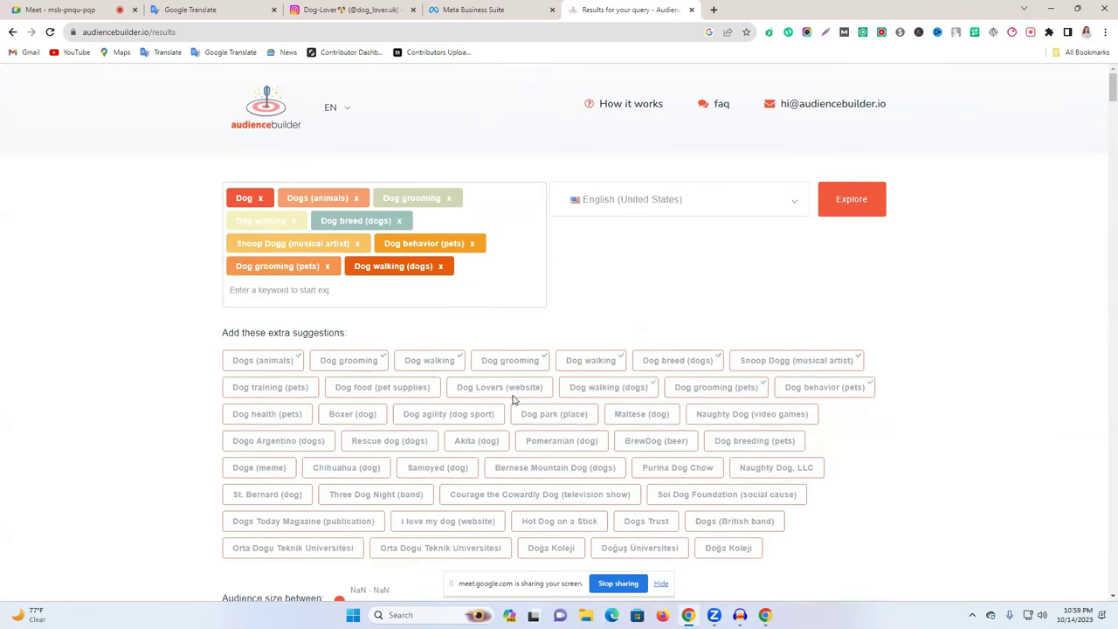
# Add Dog Lovers, Dog food, Dog training, Dog health, Boxer, Dog agility, Dog park, Maltese, Naughty Dog
pyautogui.click(511, 393)
pyautogui.click(384, 391)
pyautogui.click(281, 407)
pyautogui.click(285, 439)
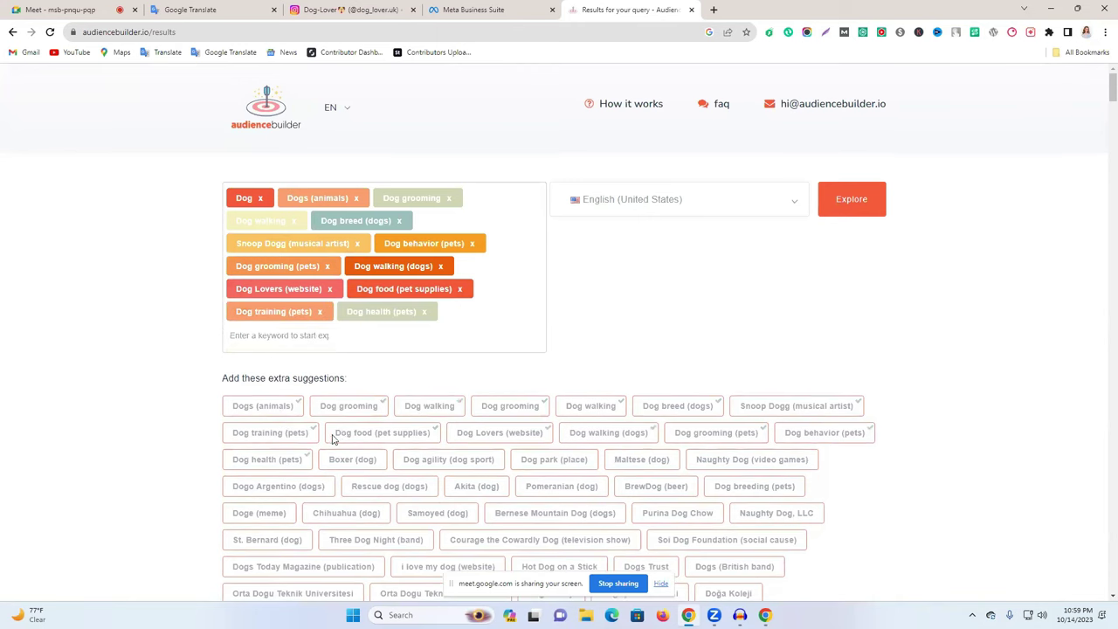
pyautogui.click(354, 458)
pyautogui.click(465, 464)
pyautogui.click(541, 460)
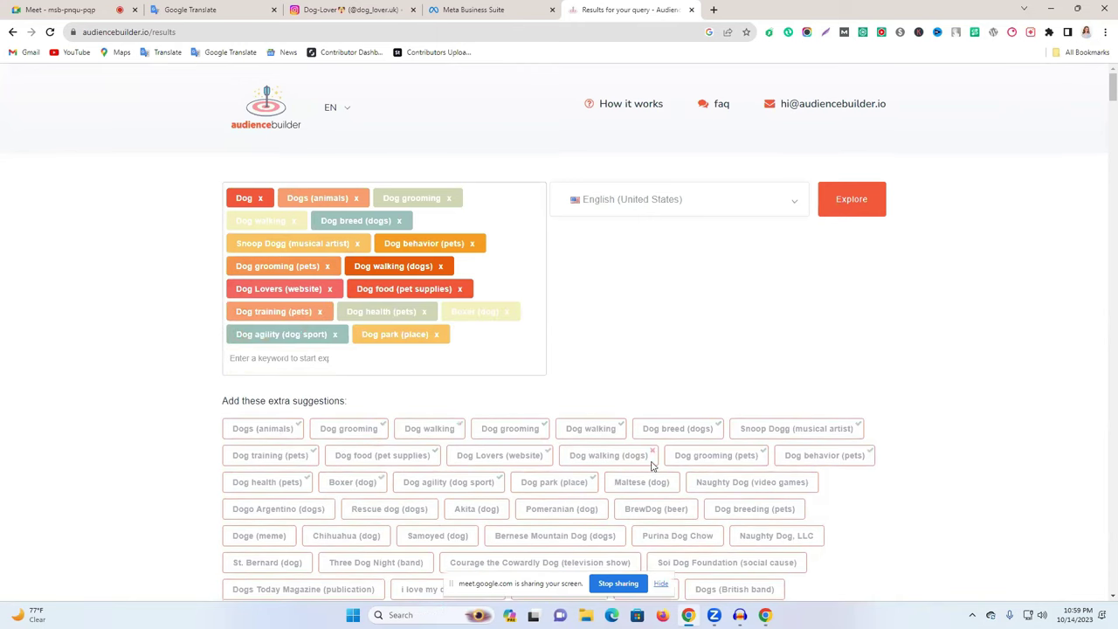
pyautogui.click(651, 461)
pyautogui.click(641, 463)
pyautogui.click(715, 468)
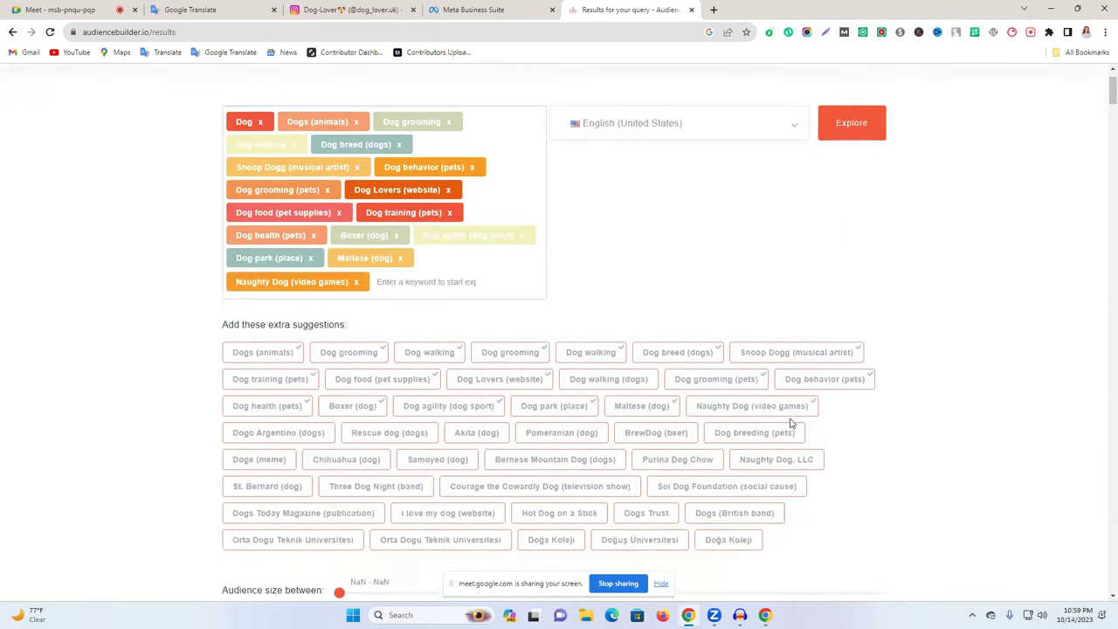
# Add Akita, Pomeranian, Dog breeding, Purina Dog Chow, Bernese Mountain Dog, Rescue dog, Dogo Argentino
pyautogui.scroll(-2, 287, 326)
pyautogui.scroll(-1, 625, 279)
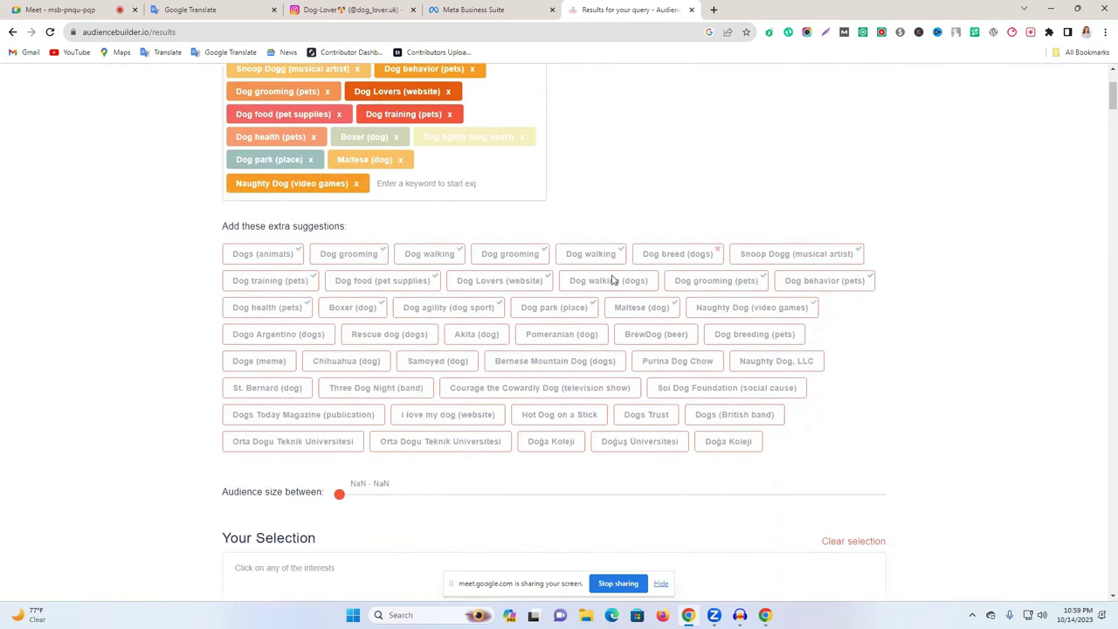
pyautogui.click(475, 334)
pyautogui.click(578, 358)
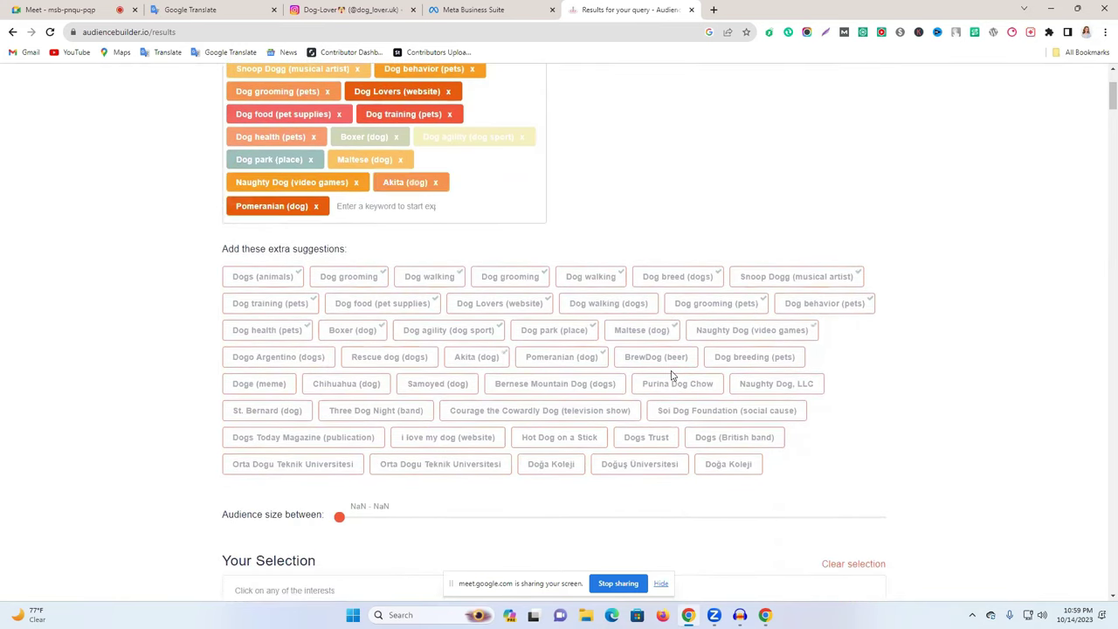
pyautogui.click(729, 365)
pyautogui.click(673, 410)
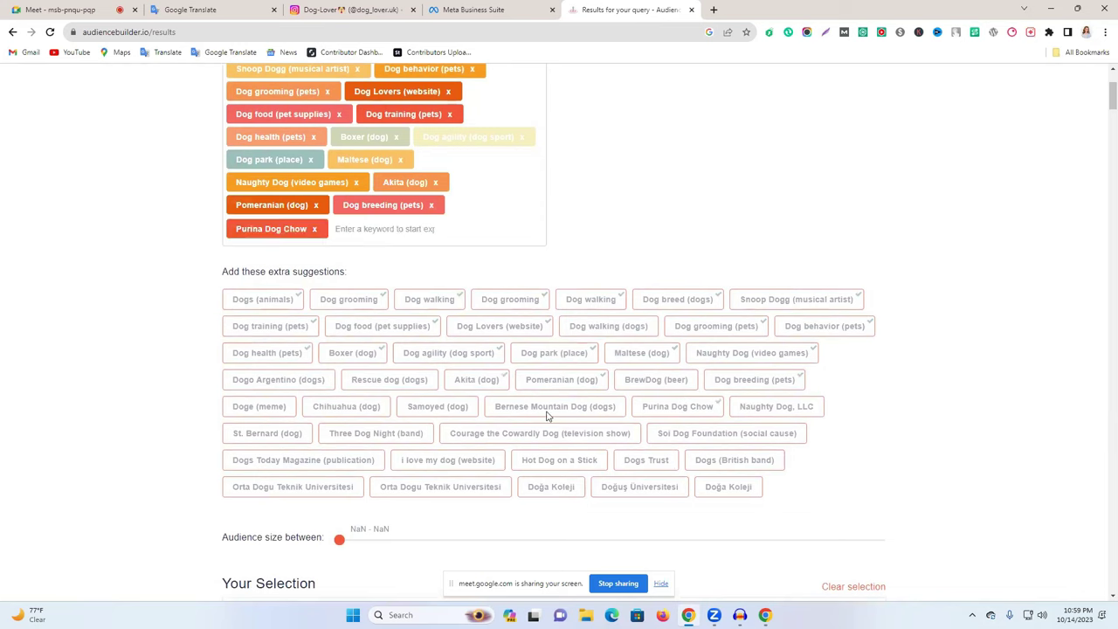
pyautogui.click(555, 406)
pyautogui.click(390, 406)
pyautogui.click(264, 402)
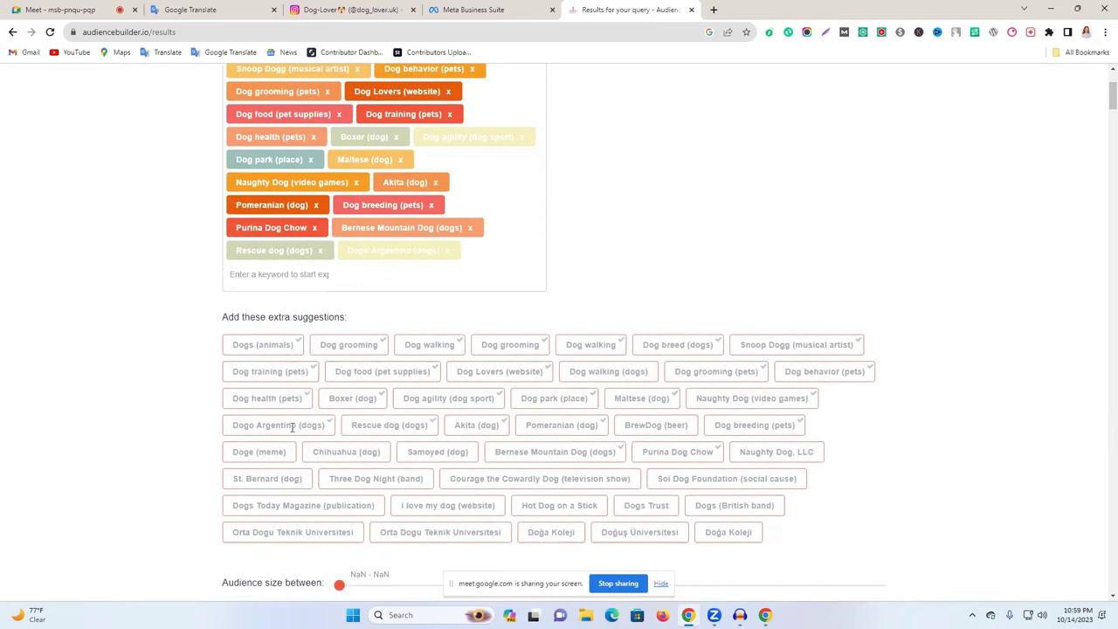
pyautogui.scroll(-5, 684, 404)
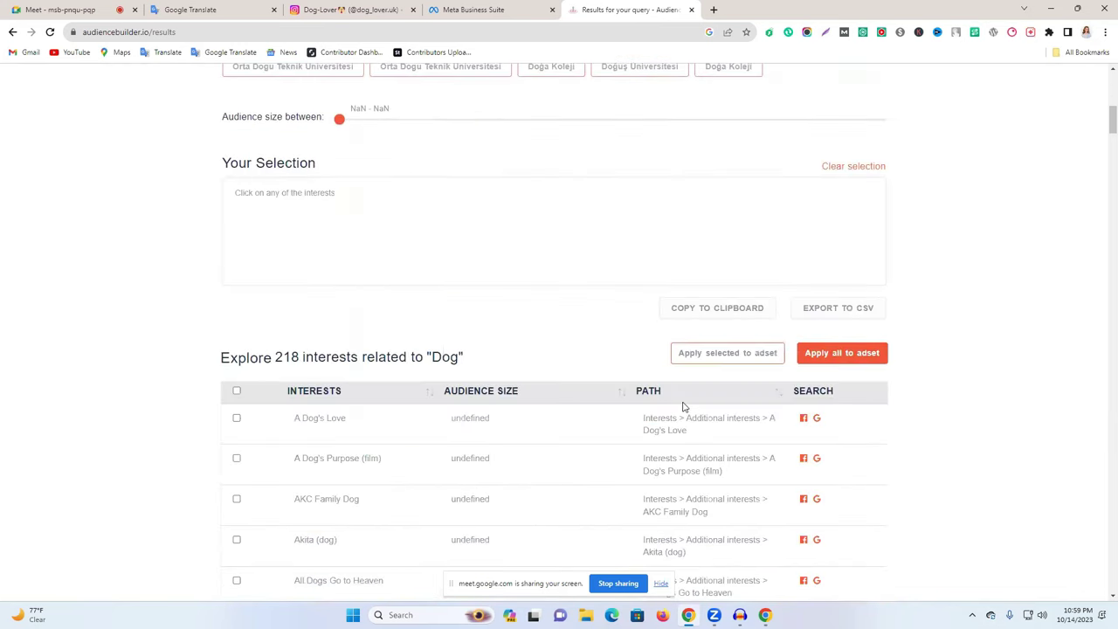
pyautogui.scroll(5, 649, 355)
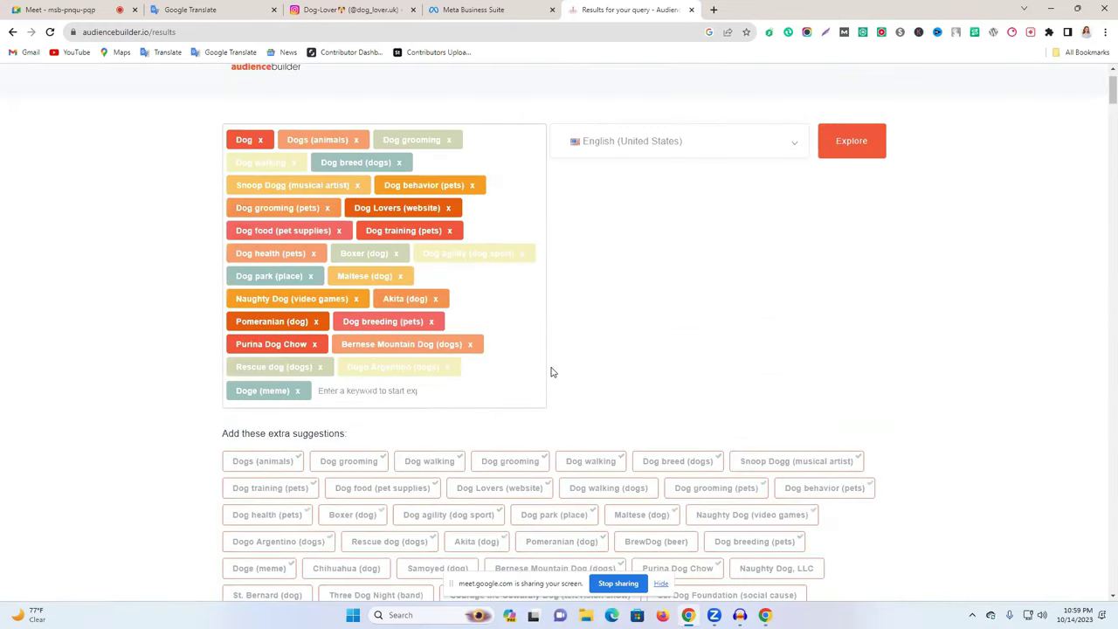
pyautogui.scroll(-4, 776, 399)
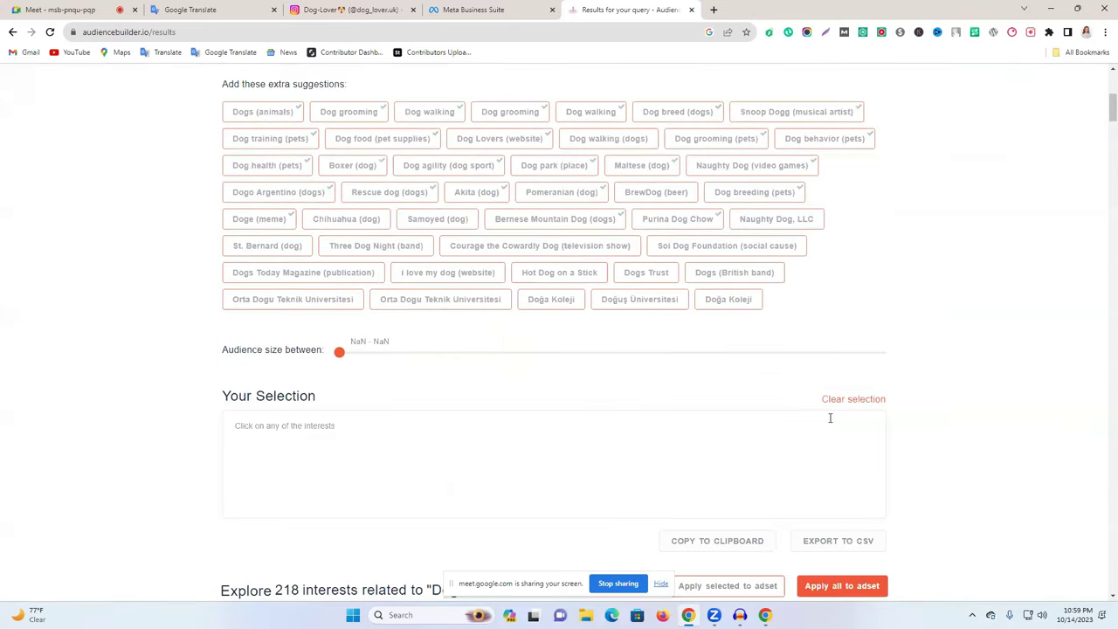
# Add all 218 related interests to the selection and copy them to the clipboard
pyautogui.scroll(-1, 845, 416)
pyautogui.click(842, 469)
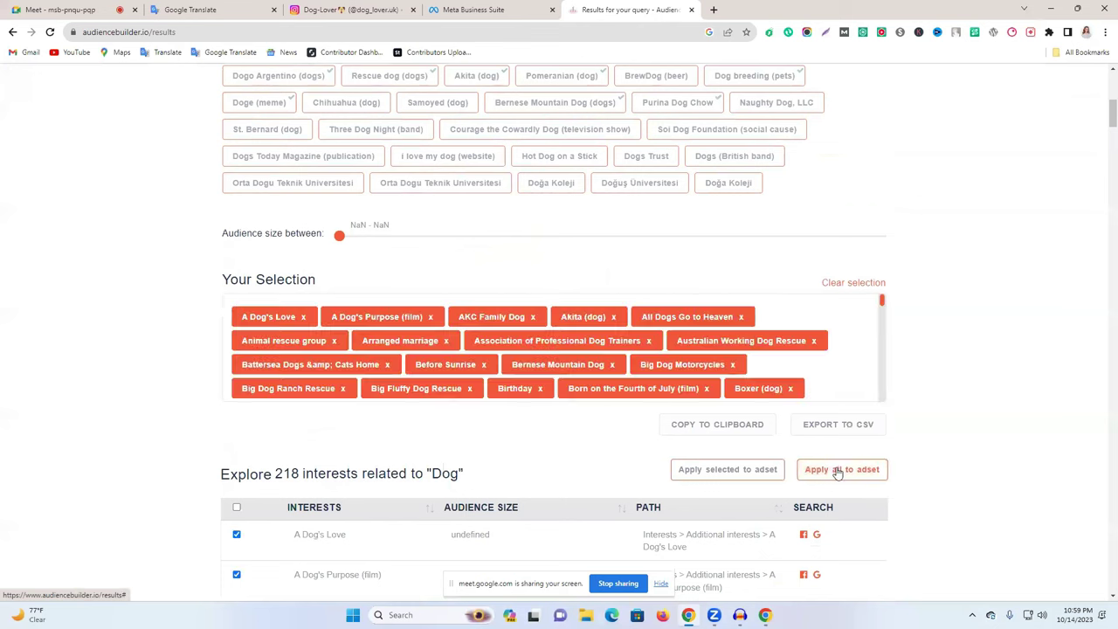
pyautogui.scroll(-3, 611, 376)
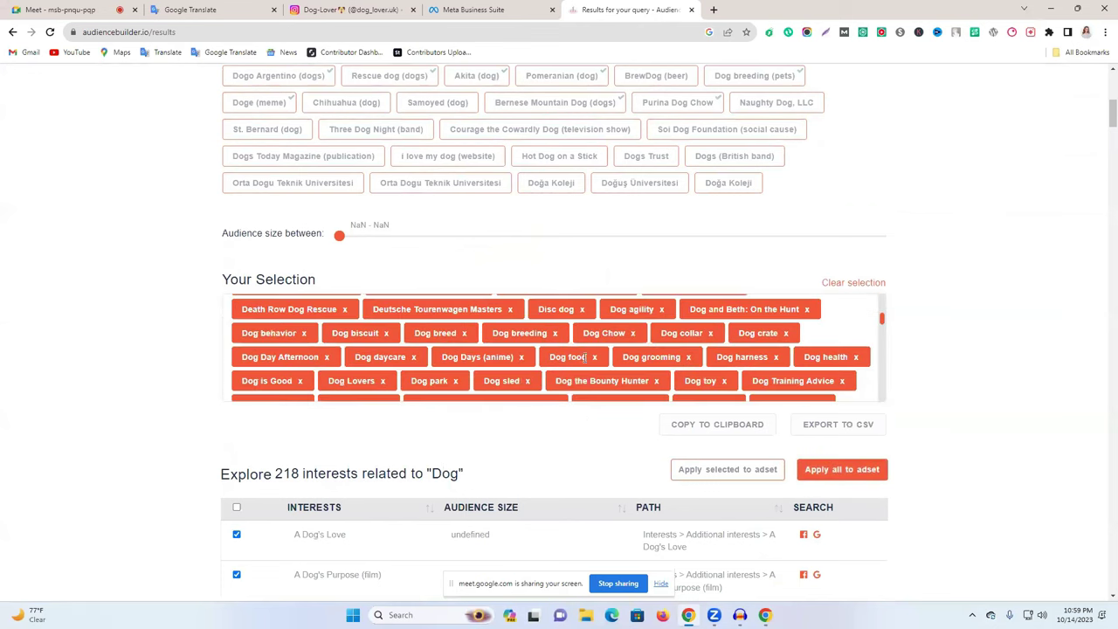
pyautogui.scroll(-2, 262, 419)
pyautogui.scroll(1, 489, 438)
pyautogui.scroll(6, 729, 430)
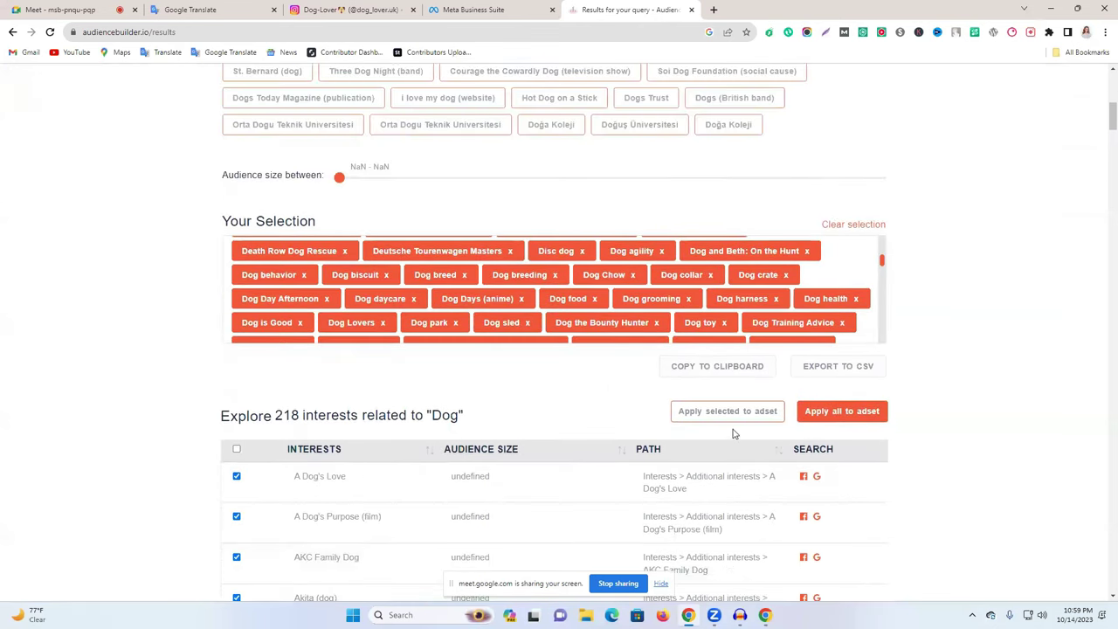
pyautogui.scroll(-5, 729, 426)
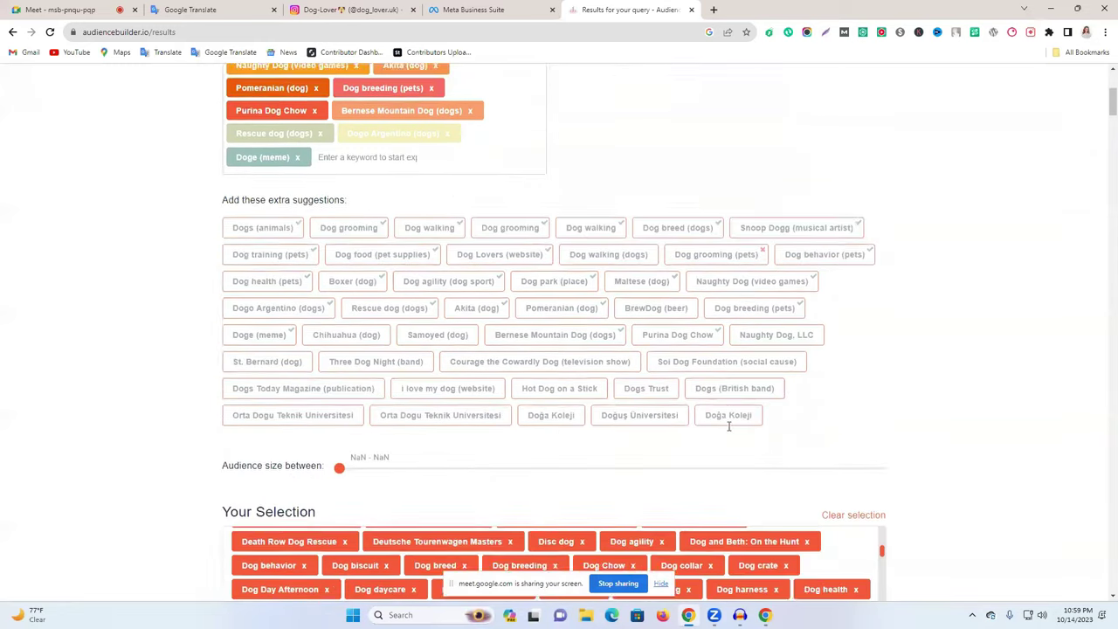
pyautogui.scroll(-3, 713, 380)
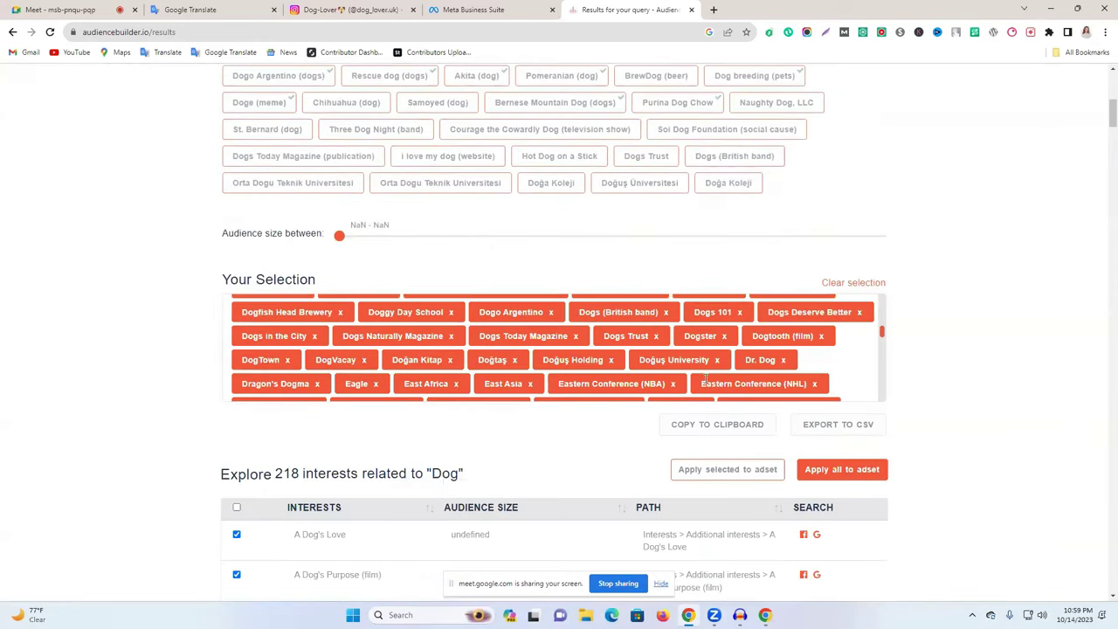
pyautogui.click(706, 427)
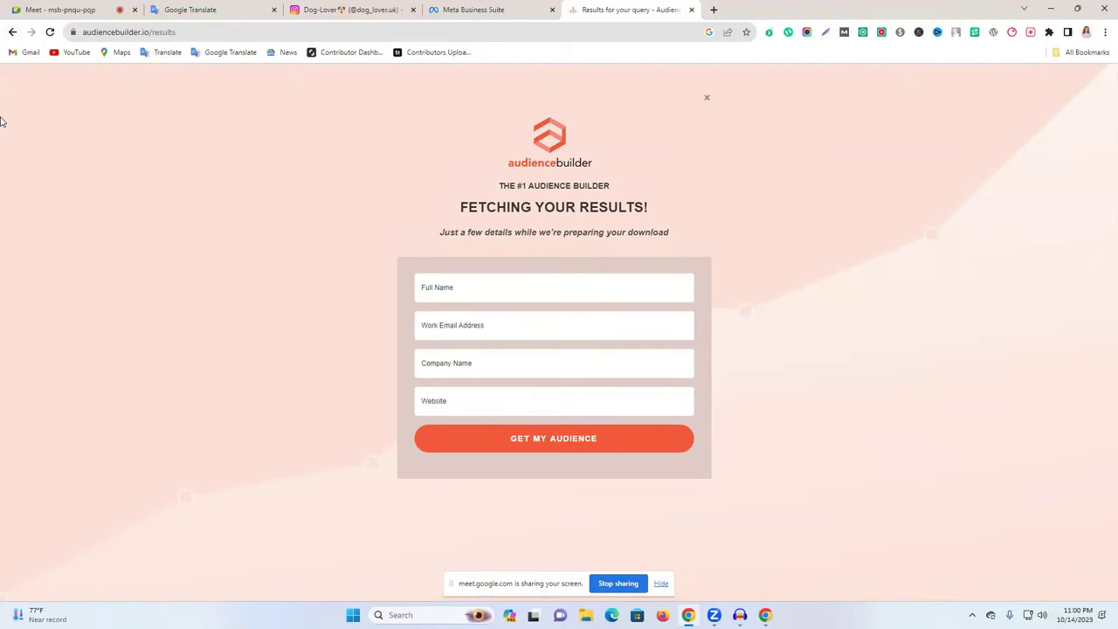
# Go back, rerun the 'dog' search, and select the Dogs (animals) suggestion text
pyautogui.click(12, 32)
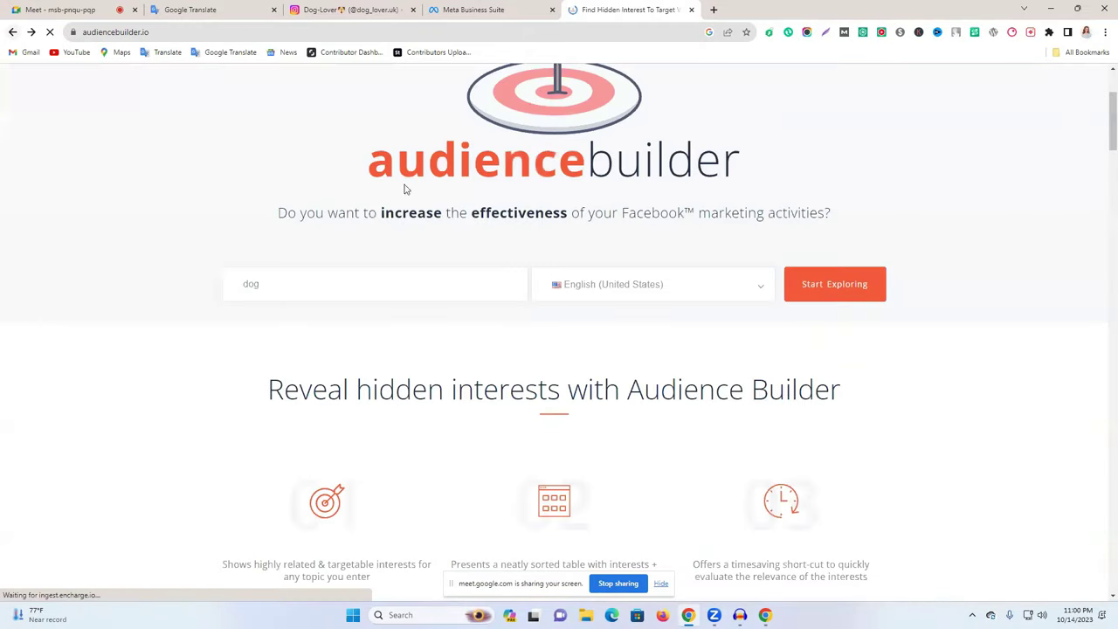
pyautogui.press('Return')
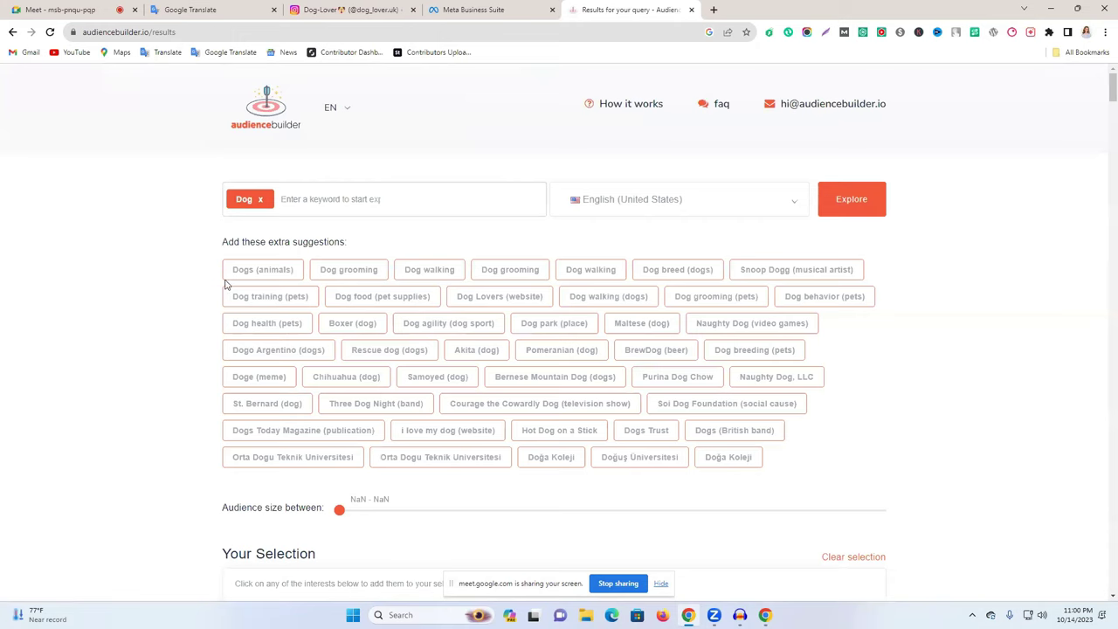
pyautogui.scroll(-4, 219, 273)
pyautogui.scroll(2, 288, 347)
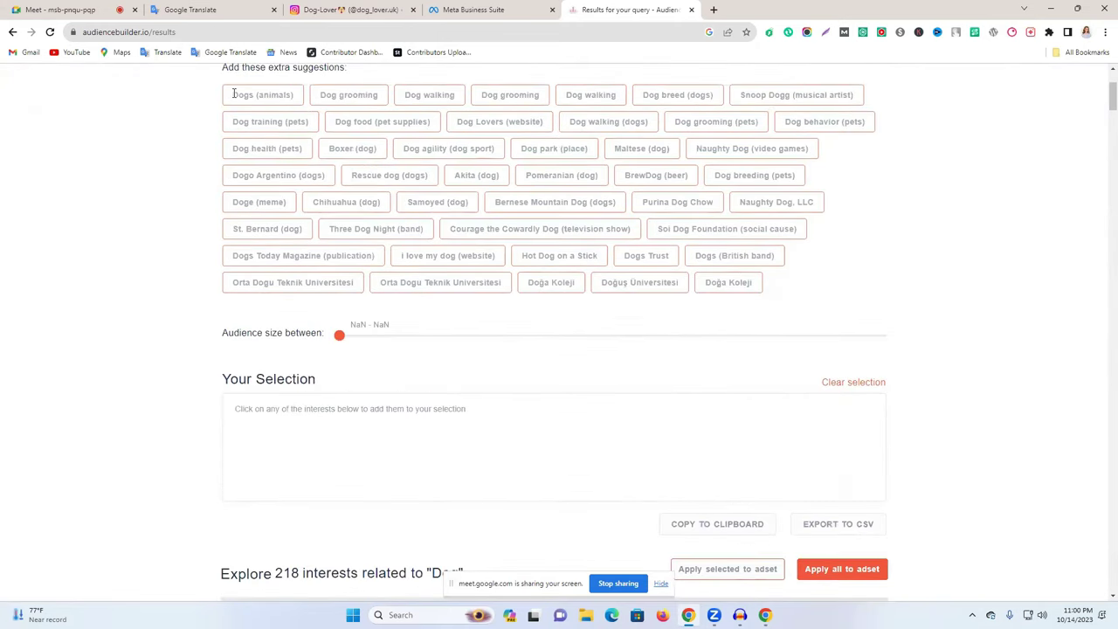
pyautogui.moveTo(233, 93); pyautogui.dragTo(294, 101)
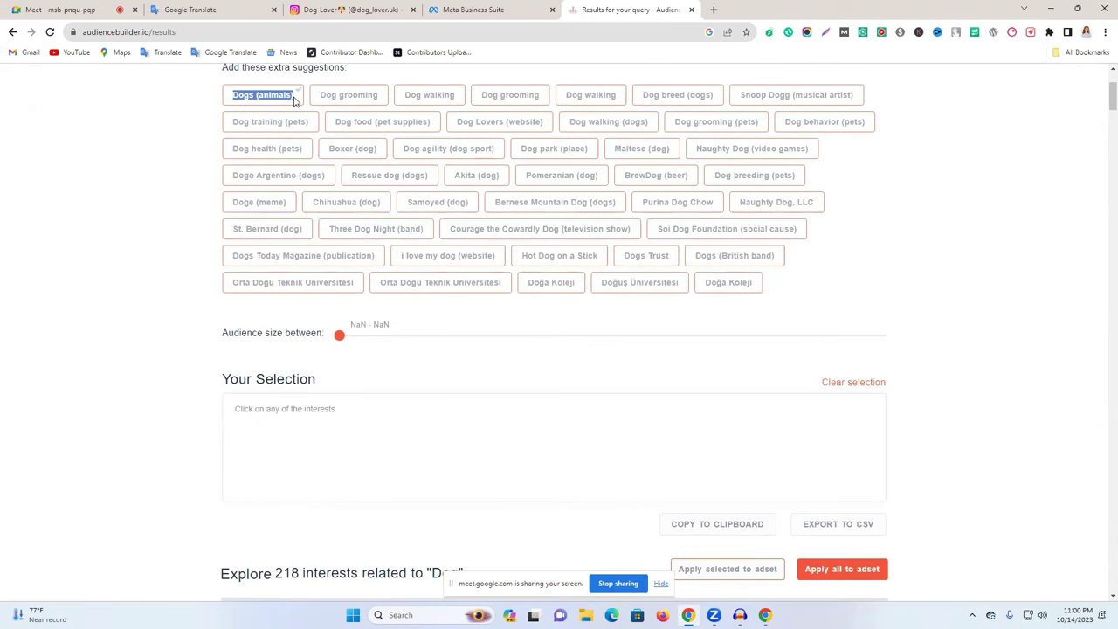
# Paste Dogs (animals) into Detailed targeting and add it as an interest
pyautogui.click(476, 10)
pyautogui.hotkey('ctrl', 'v')
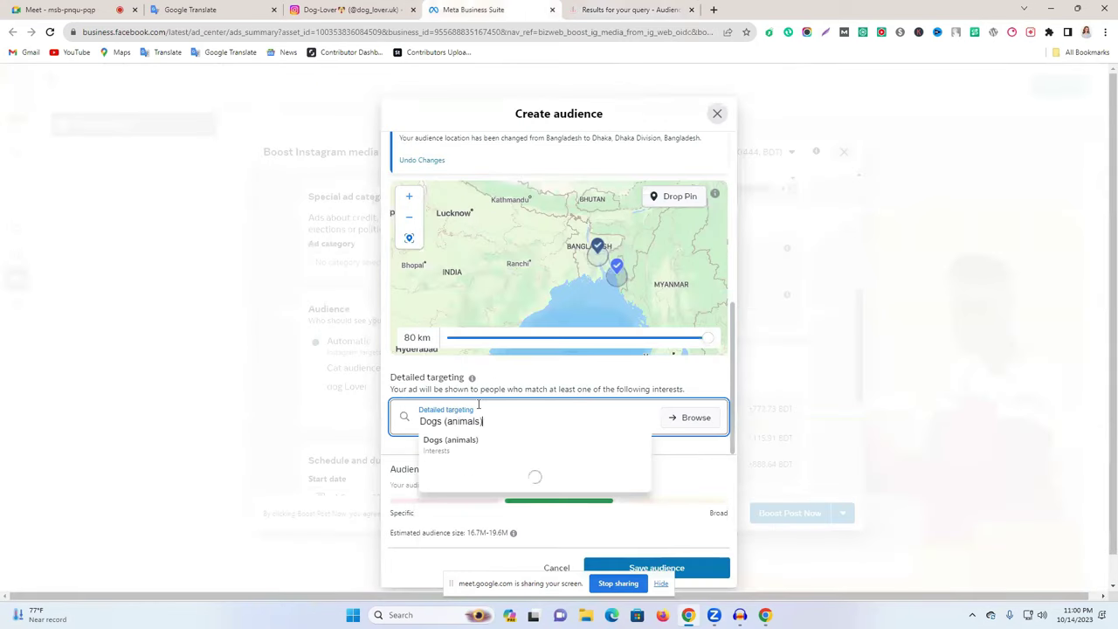
pyautogui.click(455, 454)
# Copy Dog grooming from Audience Builder and add it to the detailed targeting
pyautogui.hotkey('ctrl', 'Tab')
pyautogui.scroll(1, 319, 163)
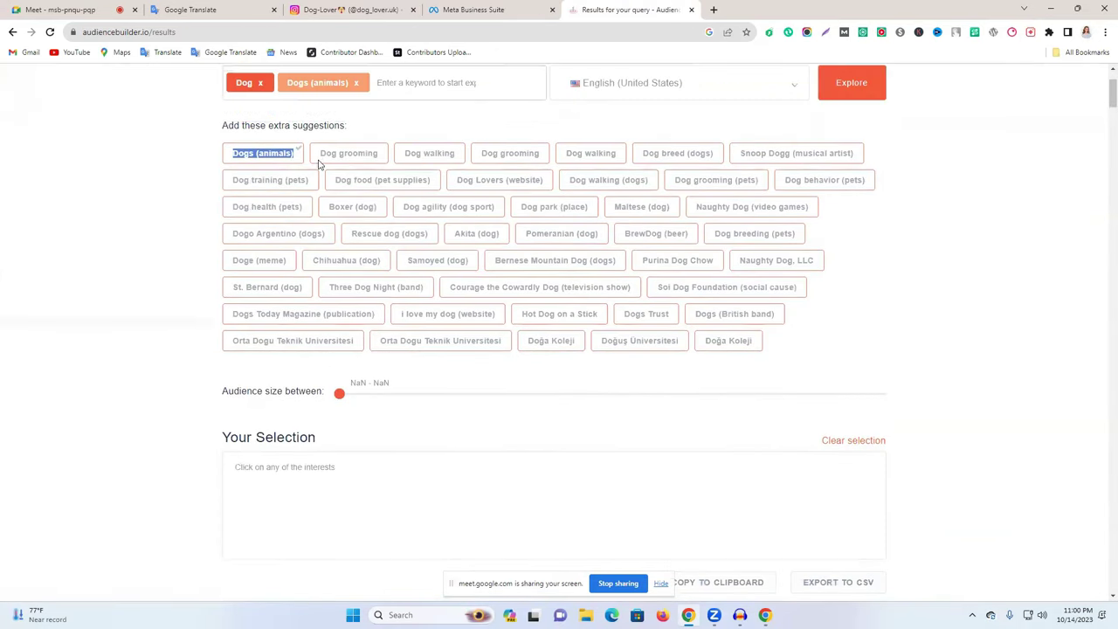
pyautogui.moveTo(314, 154); pyautogui.dragTo(399, 156)
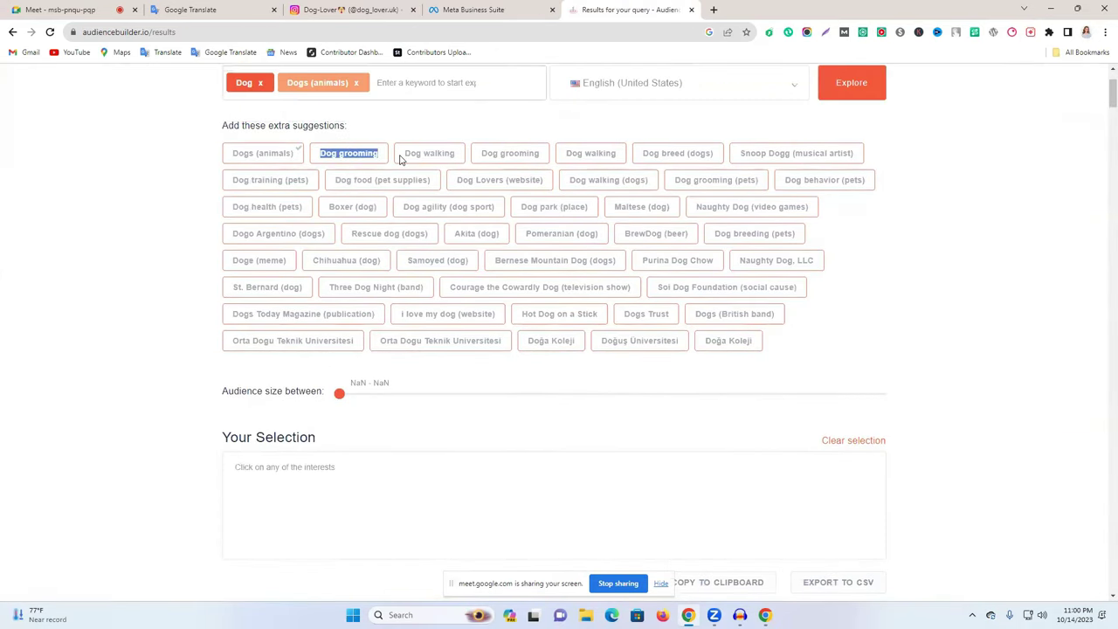
pyautogui.hotkey('ctrl', 'c')
pyautogui.click(476, 9)
pyautogui.hotkey('ctrl', 'v')
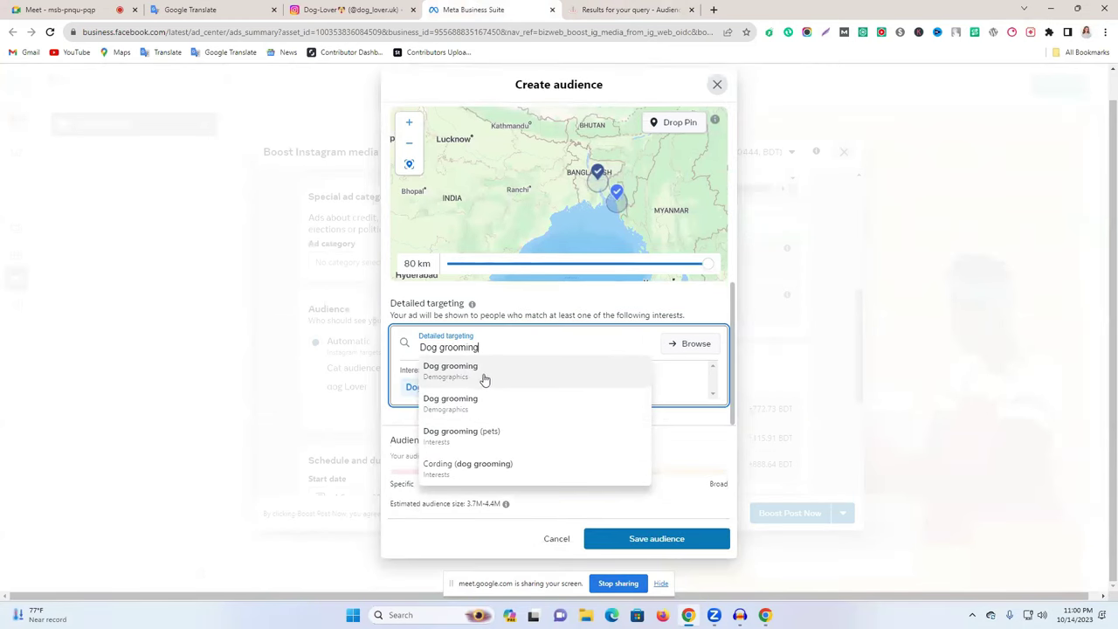
pyautogui.click(490, 379)
# Copy Dog walking from Audience Builder and add one of its suggestions to targeting
pyautogui.hotkey('ctrl', 'Tab')
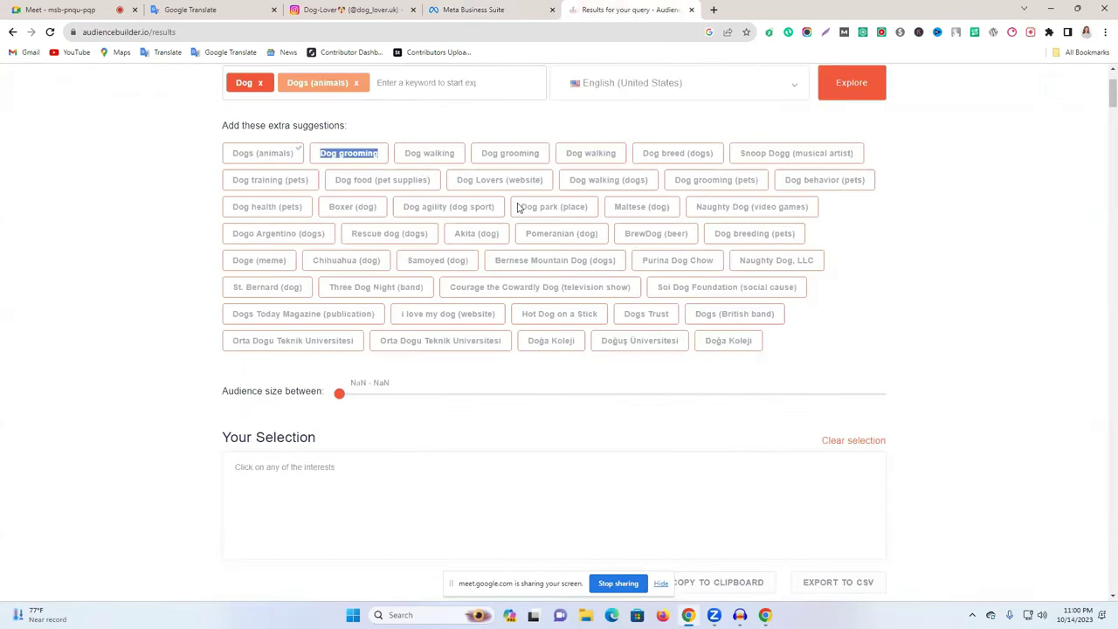
pyautogui.moveTo(461, 162); pyautogui.dragTo(403, 162)
pyautogui.click(384, 9)
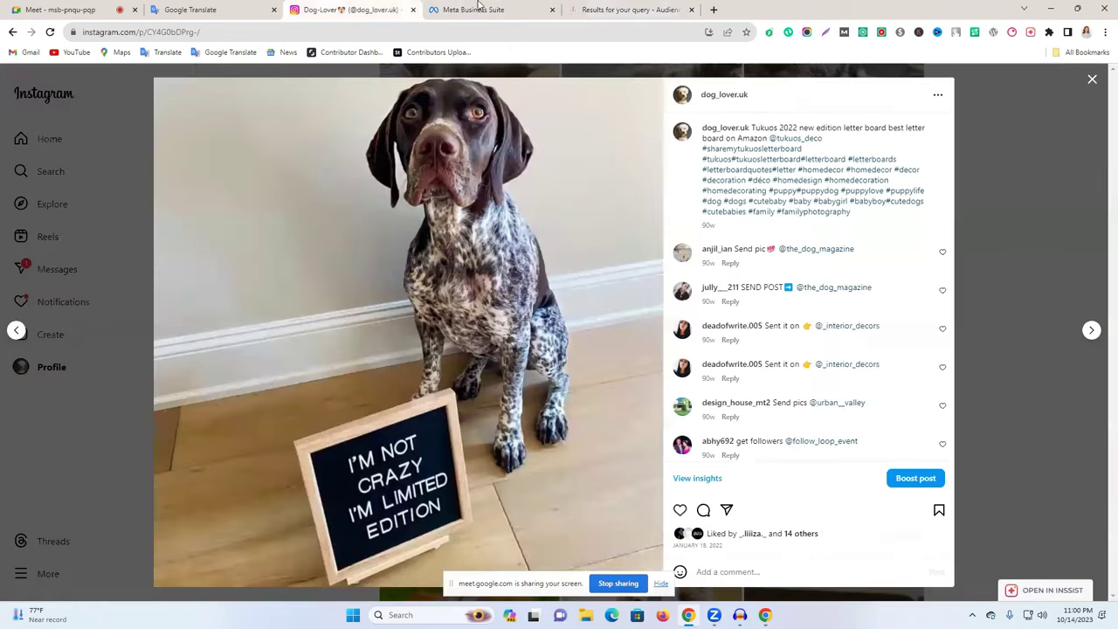
pyautogui.click(481, 8)
pyautogui.hotkey('ctrl', 'v')
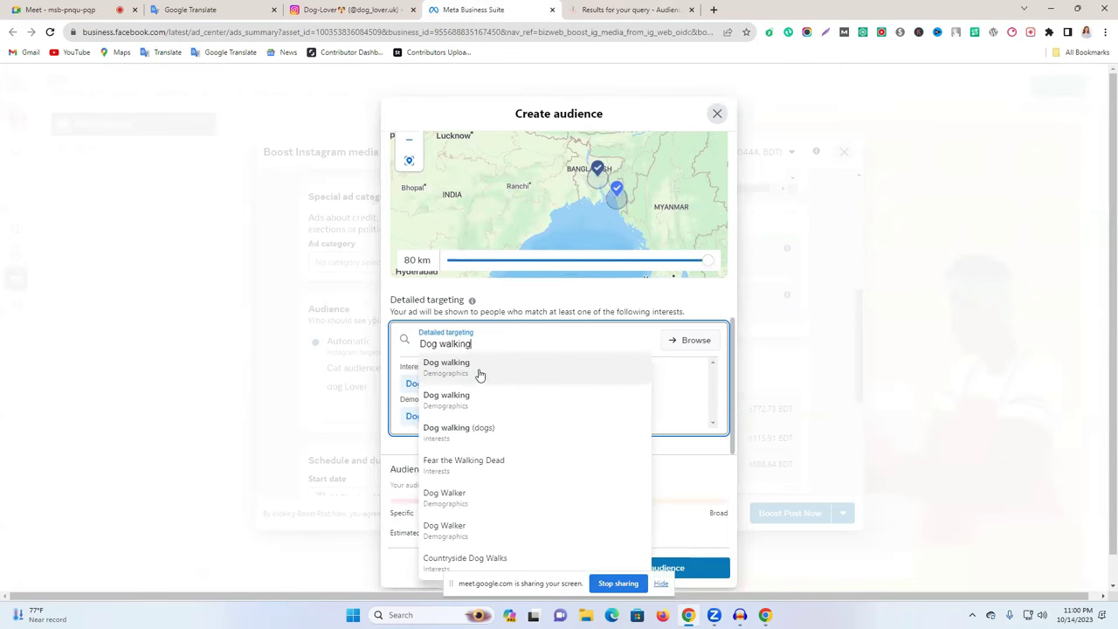
pyautogui.click(461, 462)
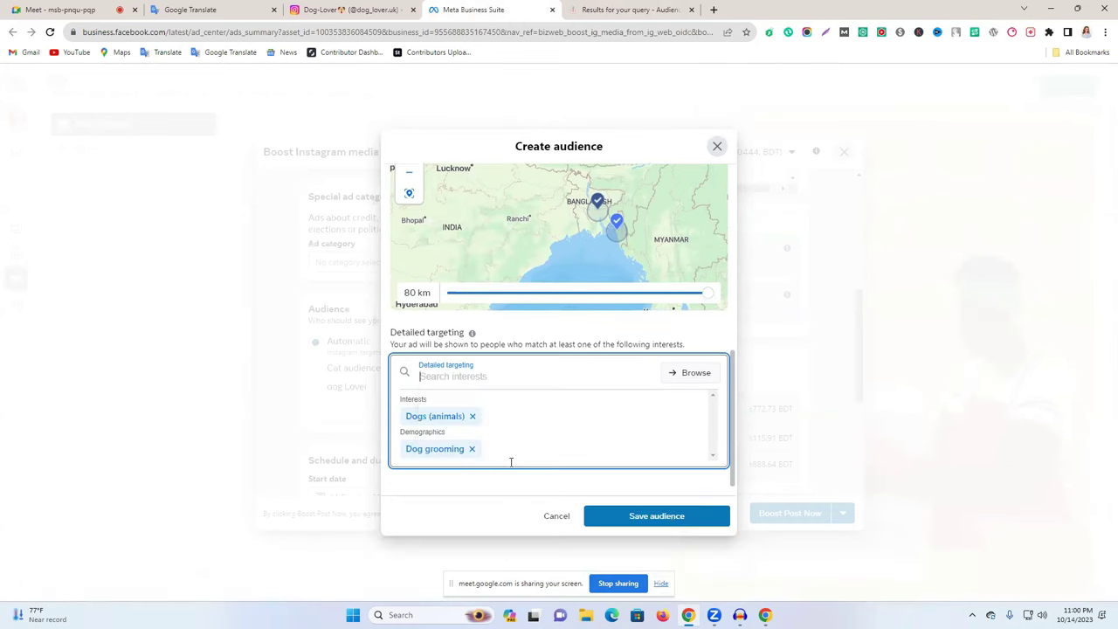
pyautogui.click(626, 9)
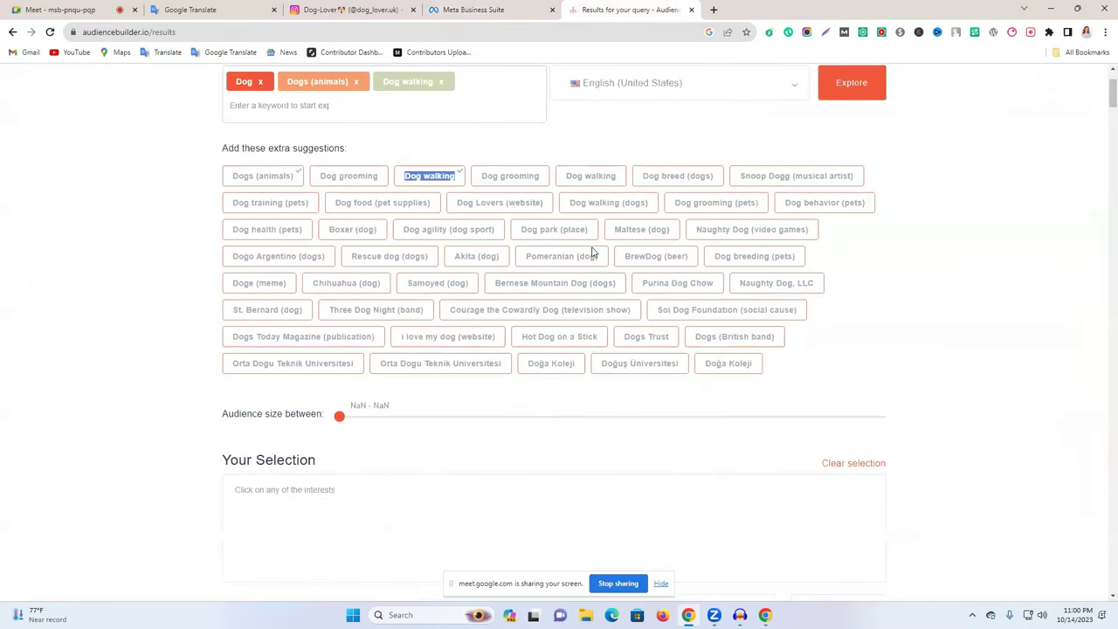
pyautogui.scroll(-3, 594, 252)
pyautogui.scroll(-3, 597, 262)
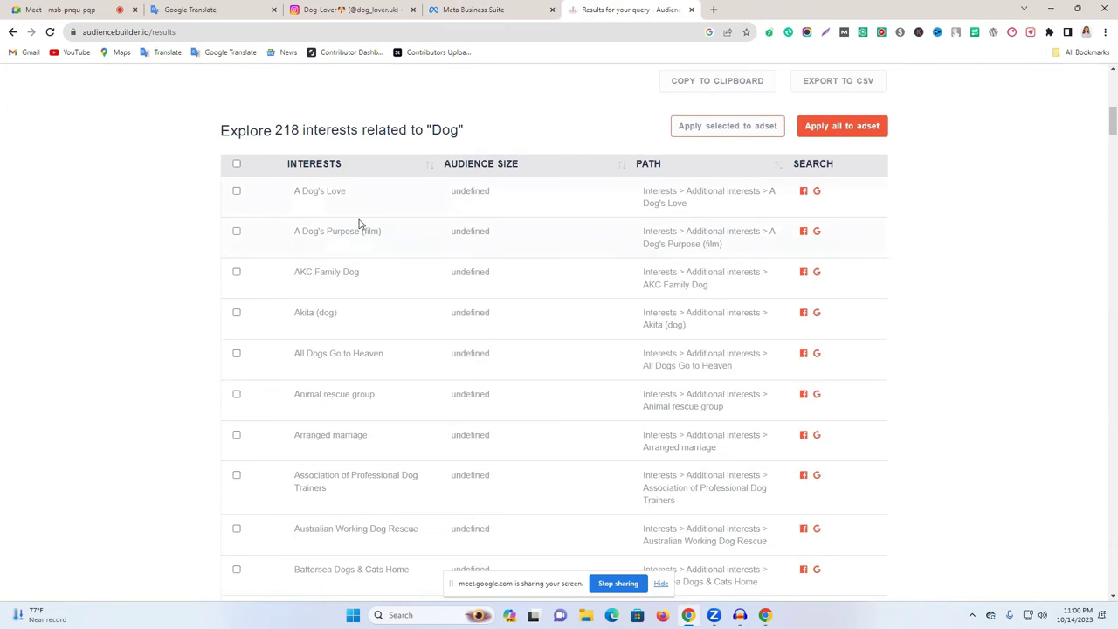
# Copy A Dog's Love from the results and add it as a targeting interest
pyautogui.tripleClick(333, 193)
pyautogui.rightClick(335, 192)
pyautogui.click(393, 201)
pyautogui.click(472, 10)
pyautogui.hotkey('ctrl', 'v')
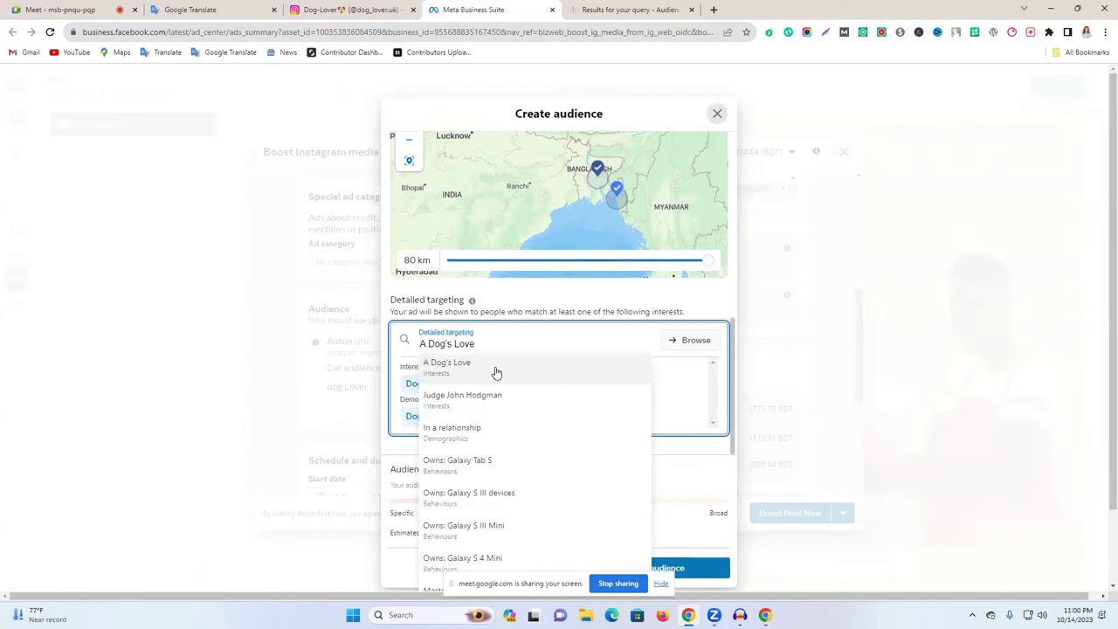
pyautogui.click(495, 371)
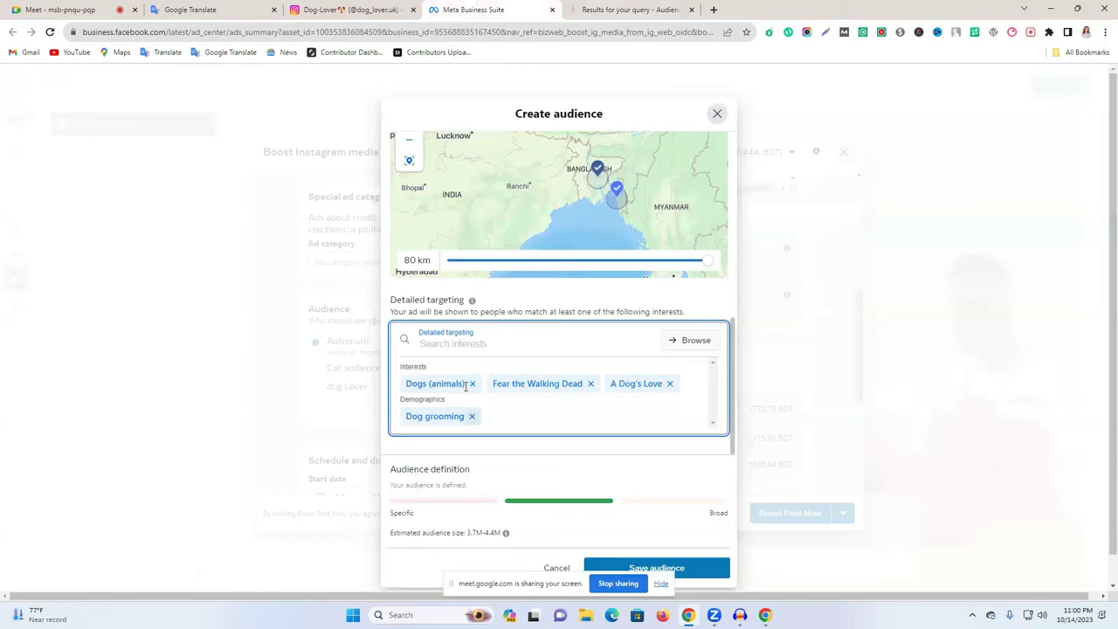
# Copy A Dog's Purpose (film) and add it as an interest
pyautogui.hotkey('ctrl', 'Tab')
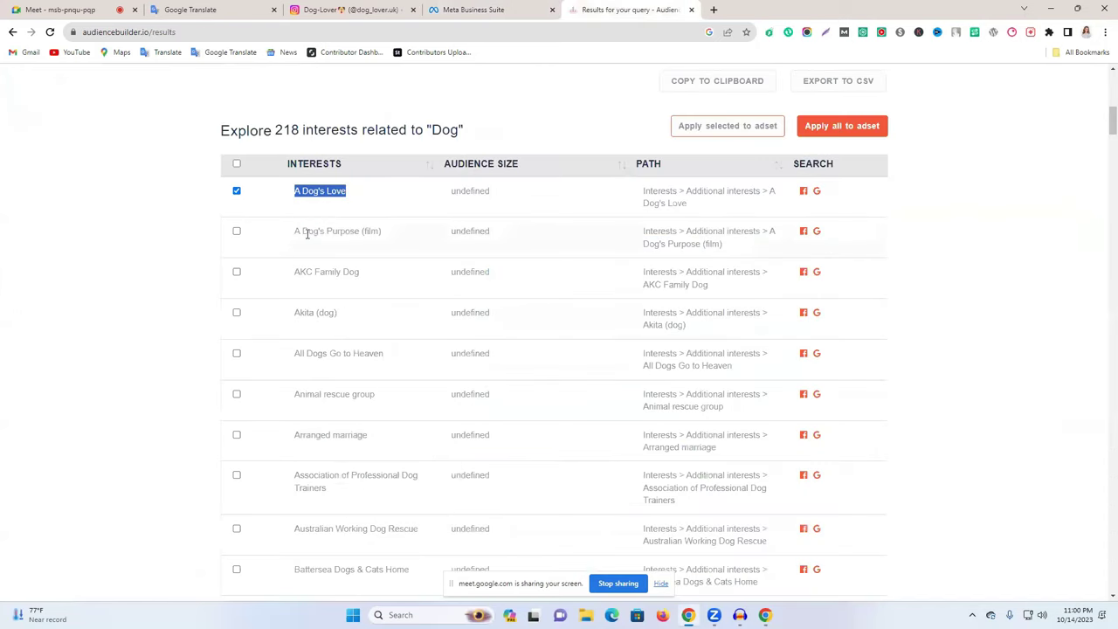
pyautogui.click(307, 233)
pyautogui.click(467, 9)
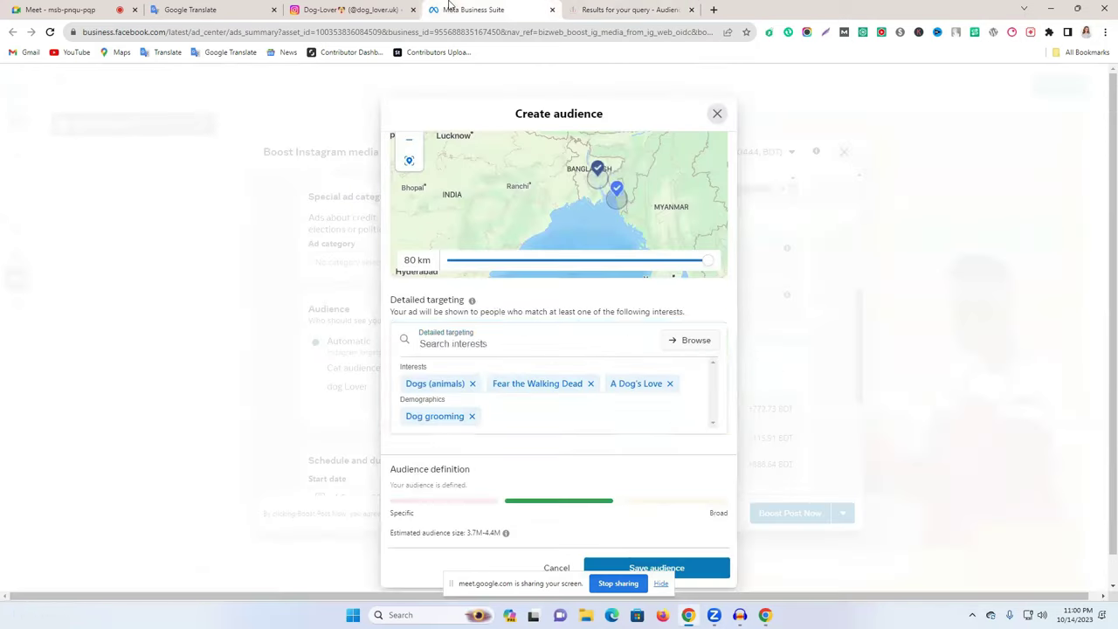
pyautogui.hotkey('ctrl', 'v')
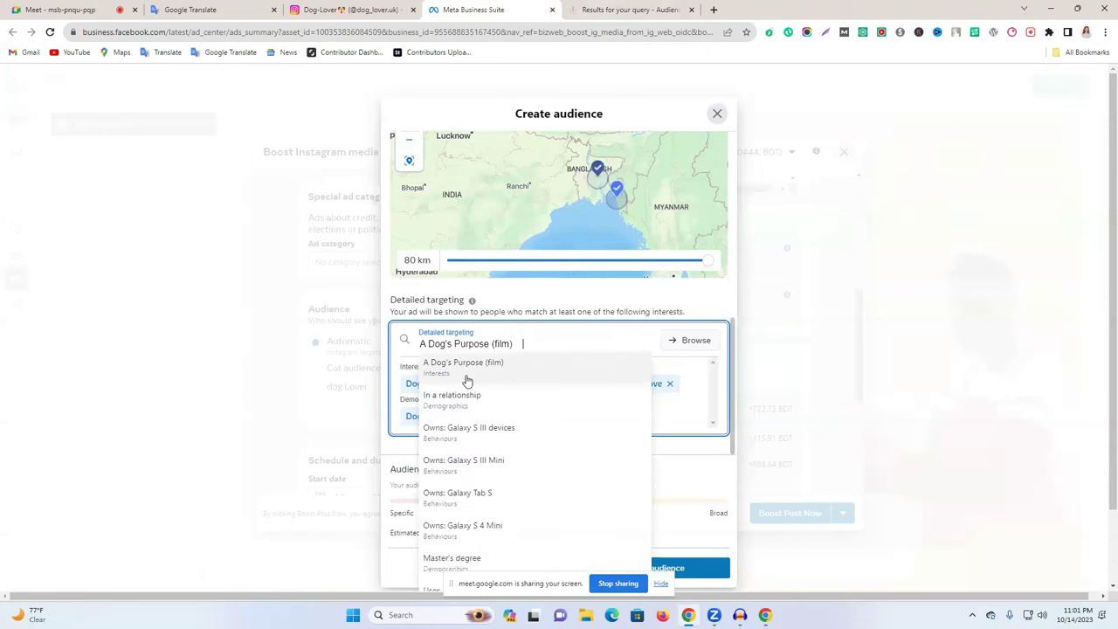
pyautogui.click(533, 382)
# Copy AKC Family Dog from the results list and add it as an interest
pyautogui.hotkey('ctrl', 'Tab')
pyautogui.scroll(5, 515, 283)
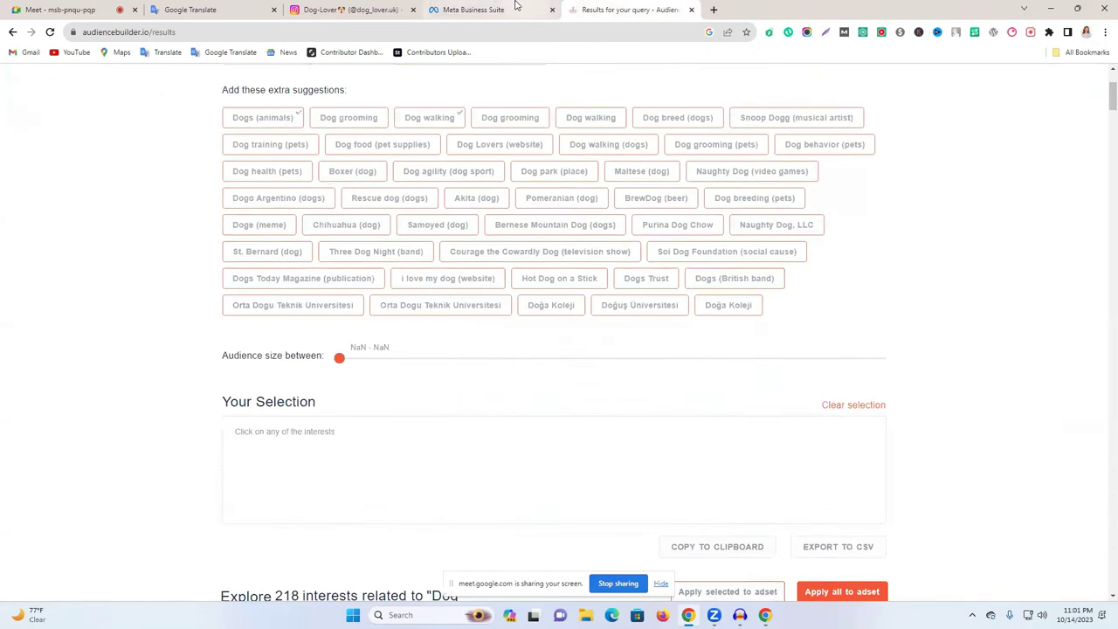
pyautogui.scroll(-5, 576, 164)
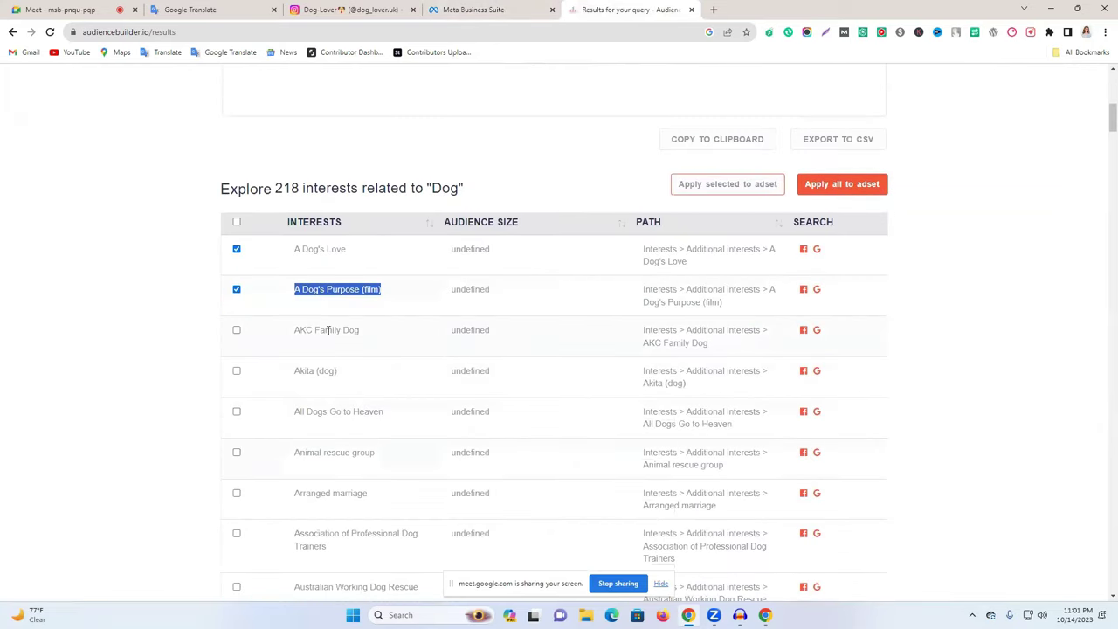
pyautogui.tripleClick(327, 331)
pyautogui.click(486, 10)
pyautogui.click(531, 343)
pyautogui.hotkey('ctrl', 'v')
pyautogui.click(471, 347)
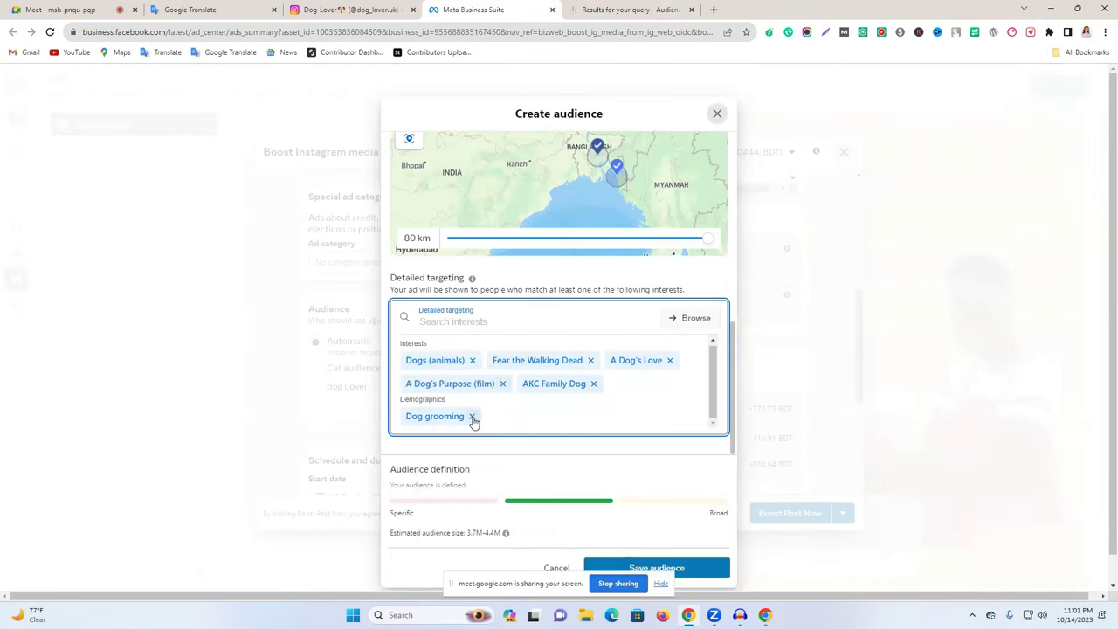
# Remove the Dog grooming demographic from the audience's targeting
pyautogui.click(471, 417)
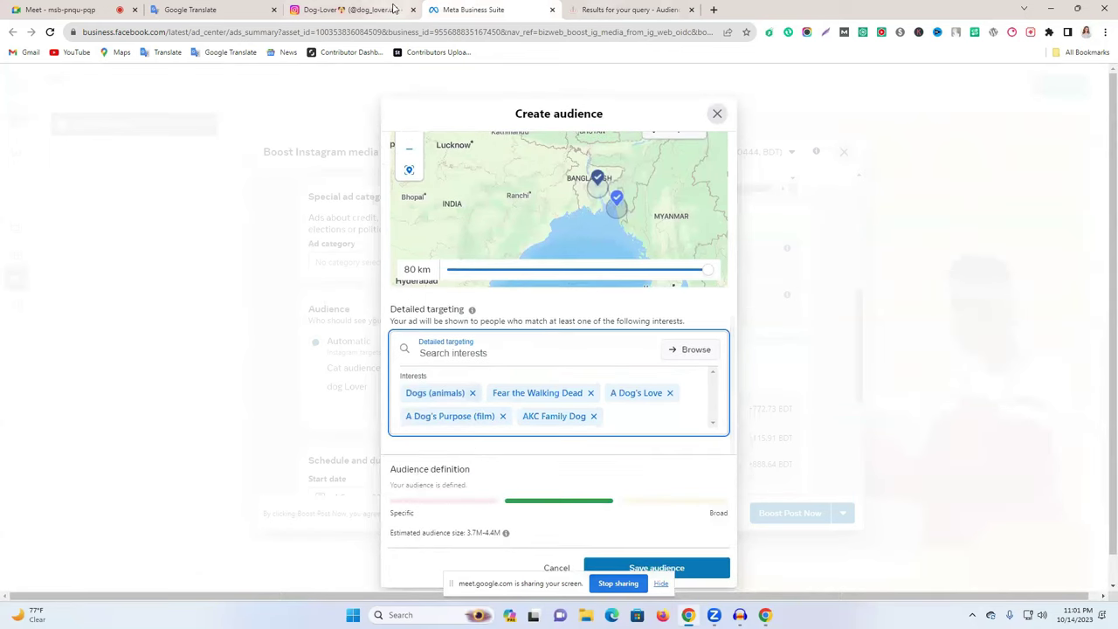
pyautogui.click(582, 7)
pyautogui.scroll(-2, 346, 260)
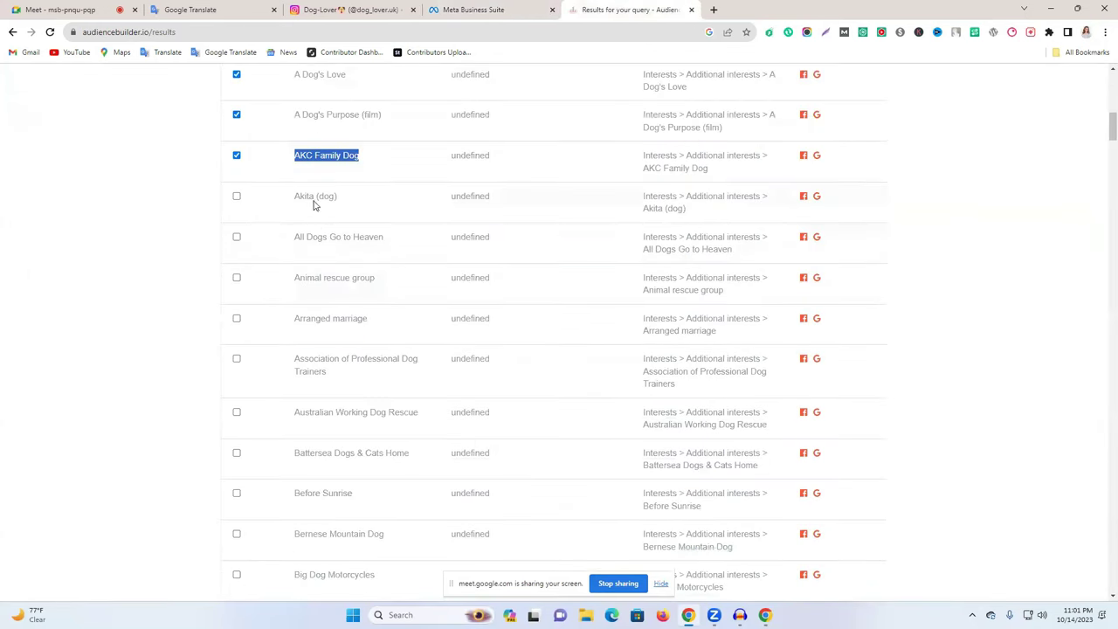
pyautogui.doubleClick(317, 238)
pyautogui.scroll(-20, 343, 288)
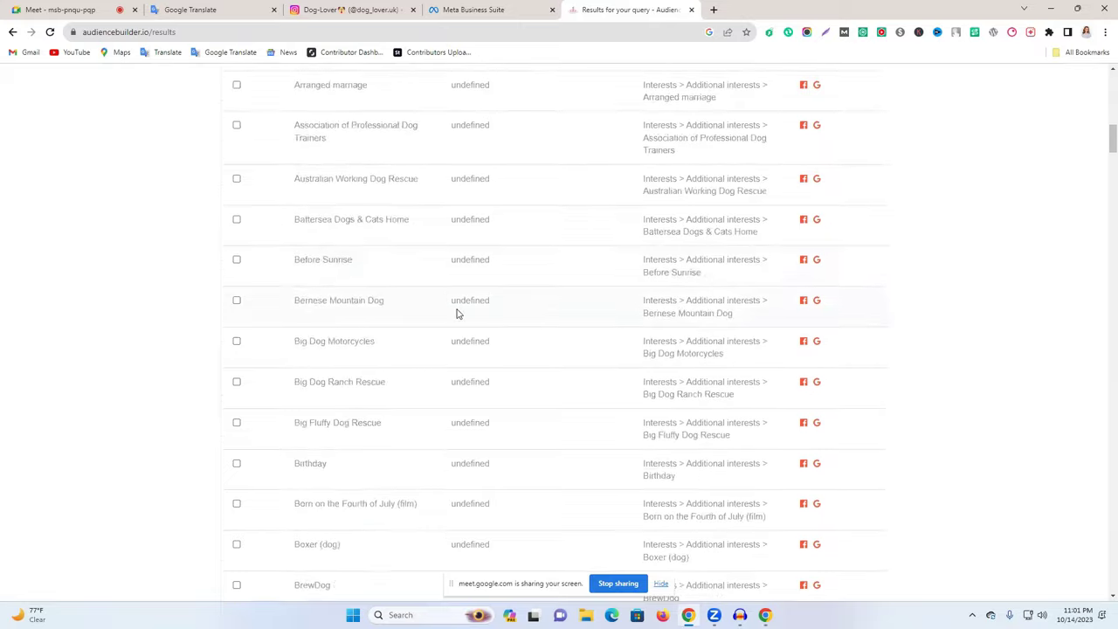
pyautogui.scroll(-6, 481, 324)
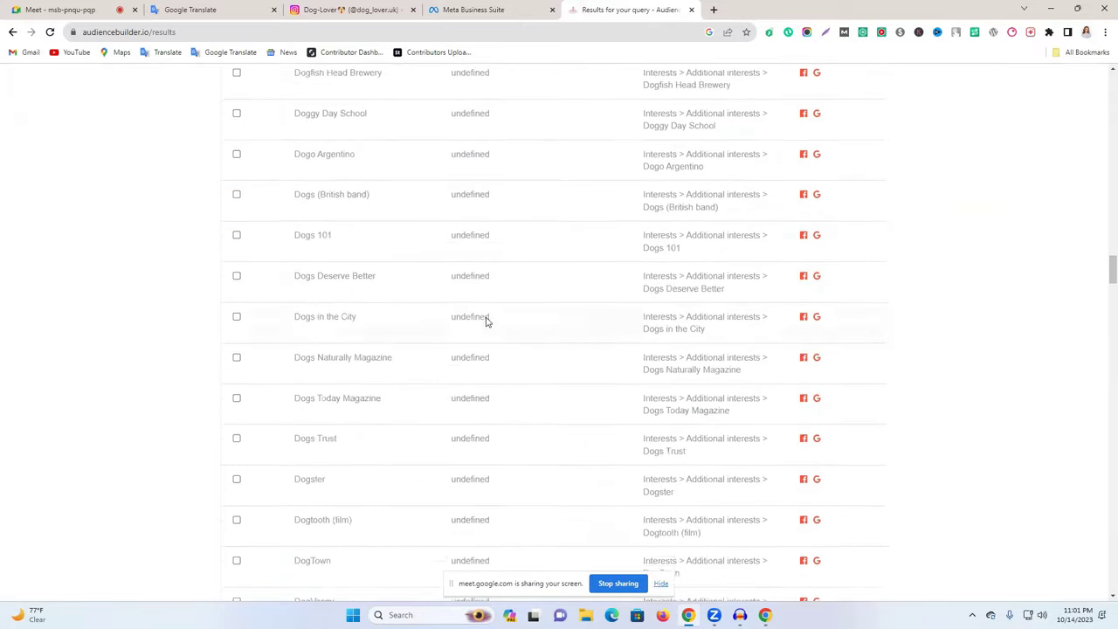
pyautogui.click(476, 10)
# Search 'dog', add Dog Lovers as an interest, and save the audience
pyautogui.click(479, 350)
pyautogui.write('d')
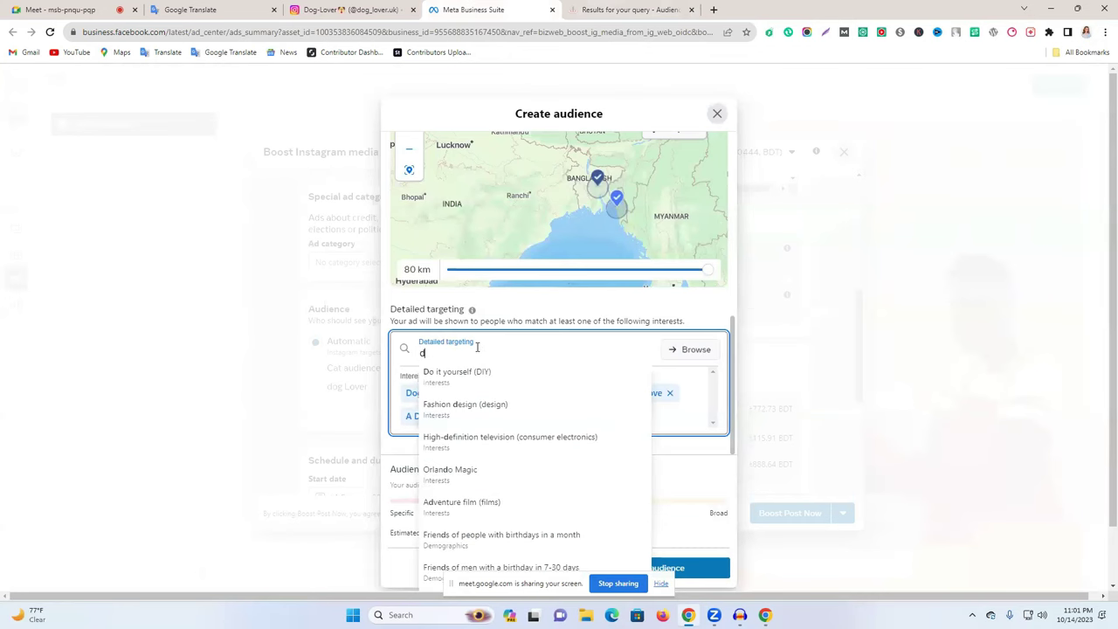
pyautogui.write('og')
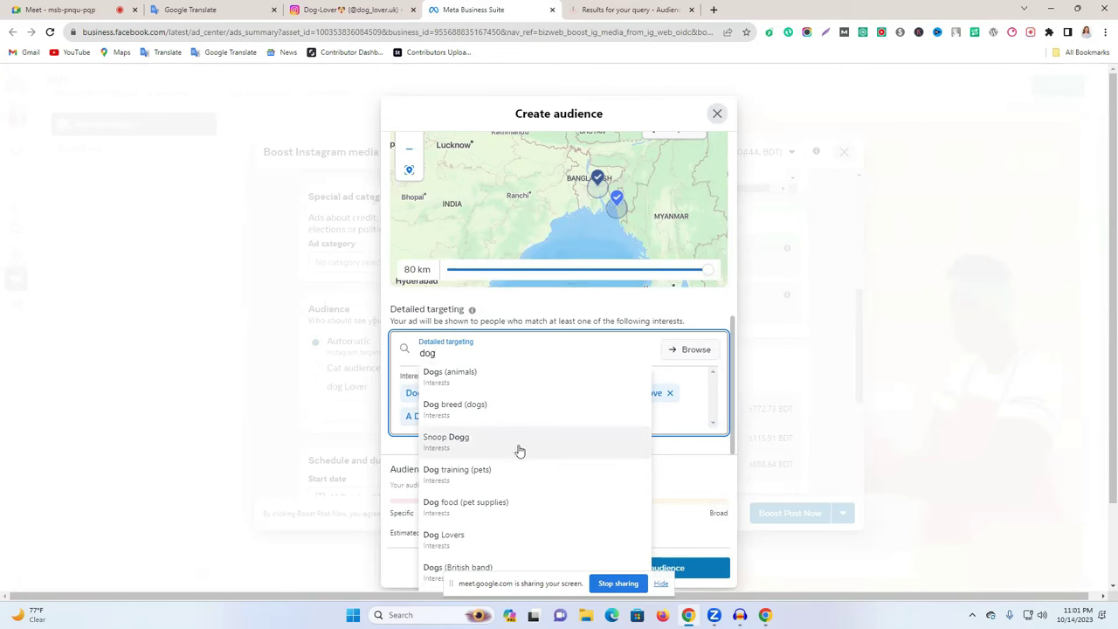
pyautogui.scroll(-1, 486, 454)
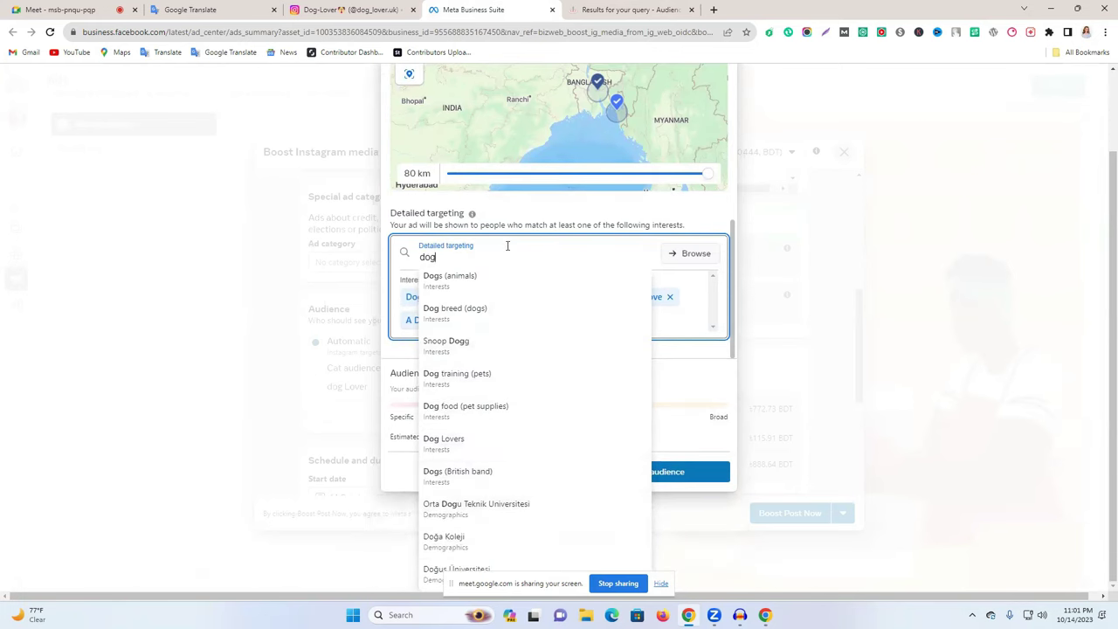
pyautogui.click(465, 437)
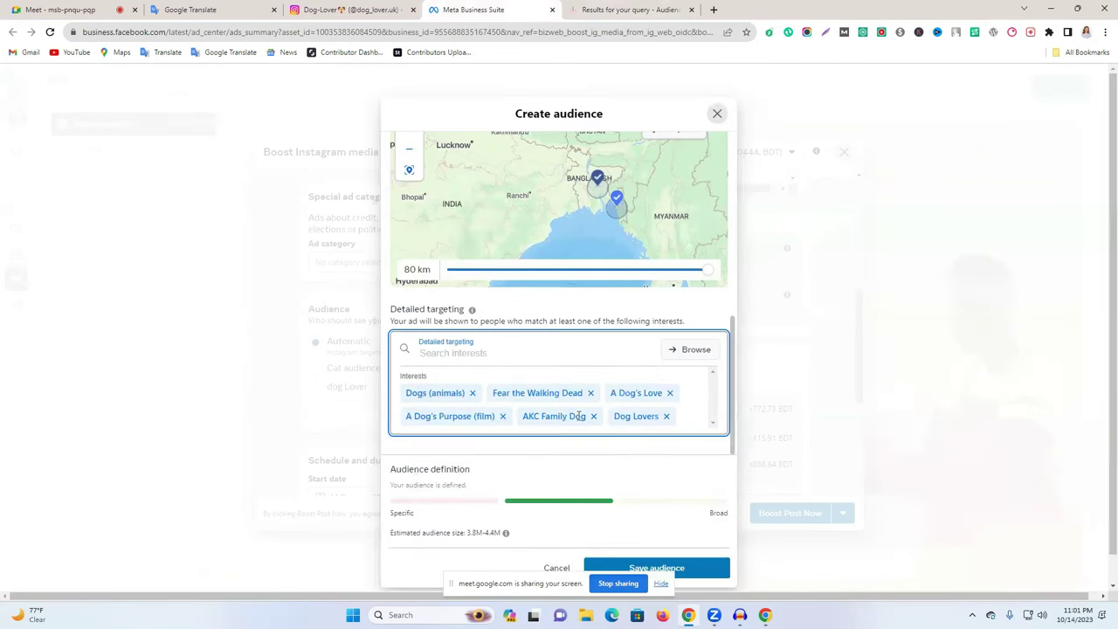
pyautogui.scroll(-1, 629, 494)
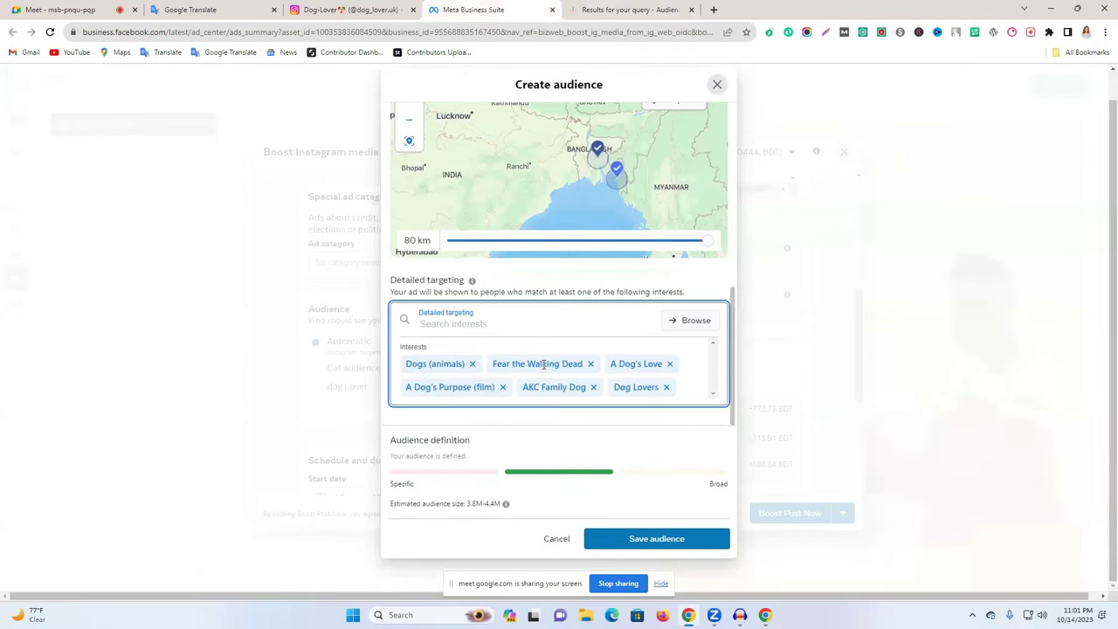
pyautogui.click(650, 546)
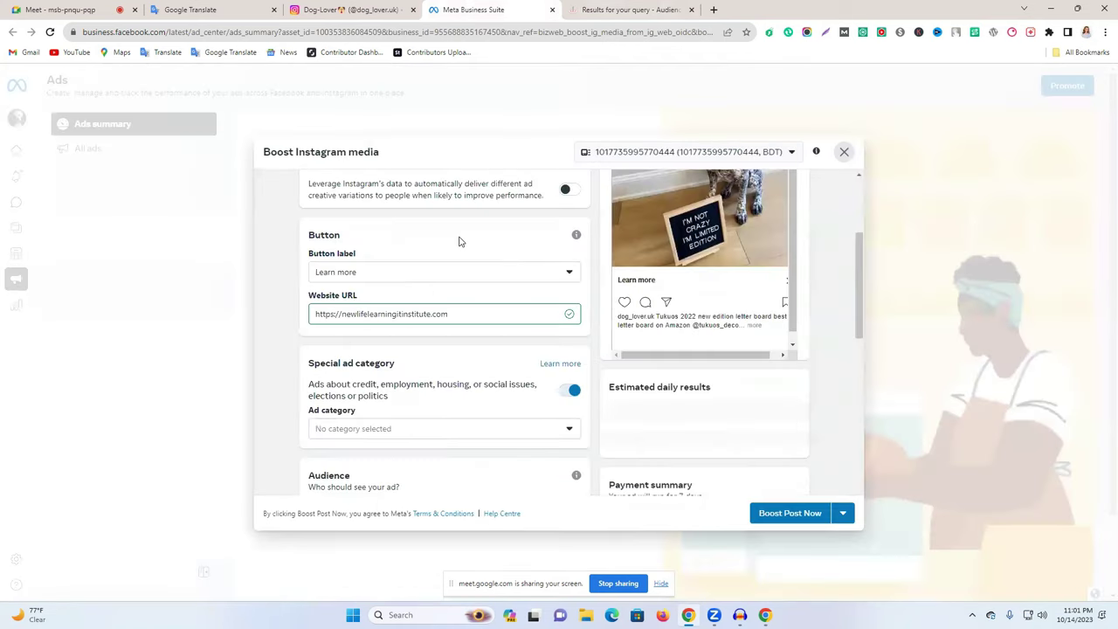
# Try the Cat and dog Lover audiences, then settle on the life tap audience
pyautogui.scroll(-2, 494, 336)
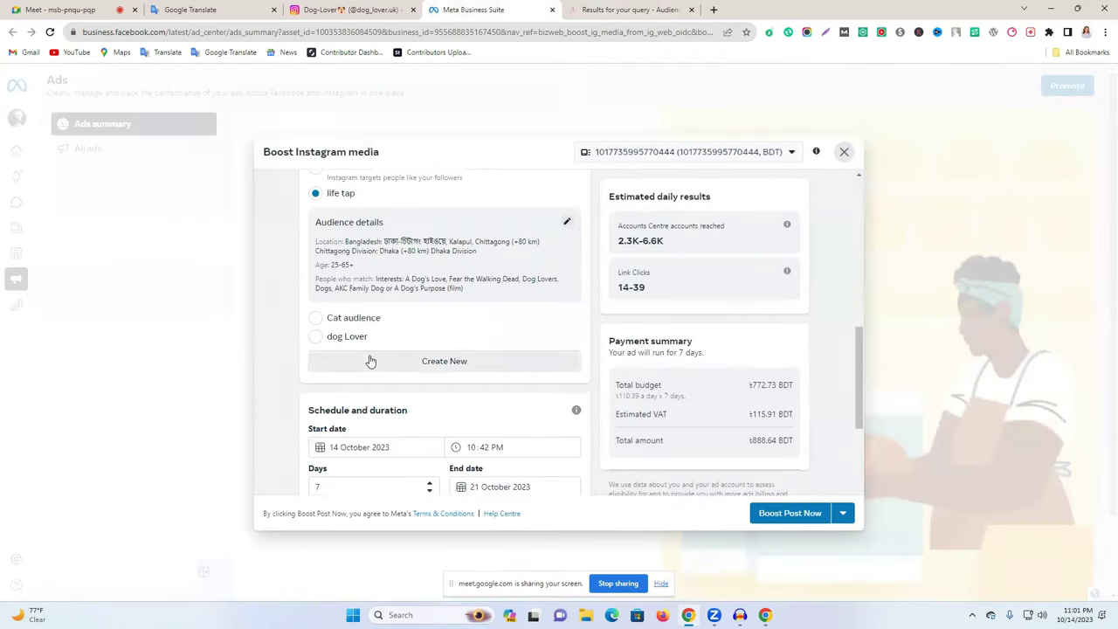
pyautogui.scroll(1, 318, 219)
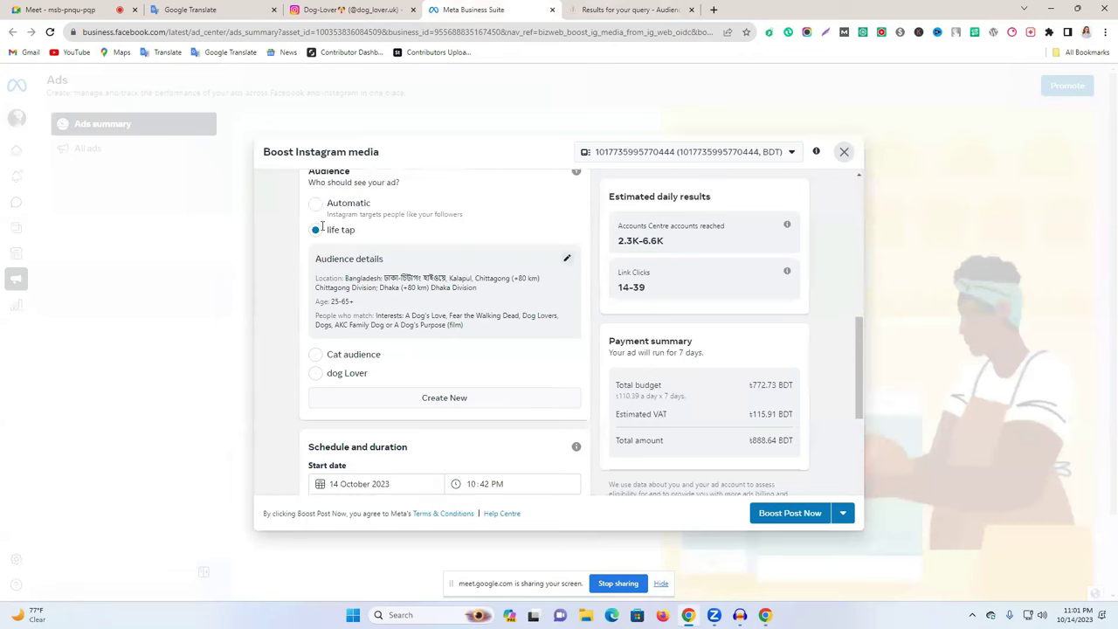
pyautogui.click(318, 379)
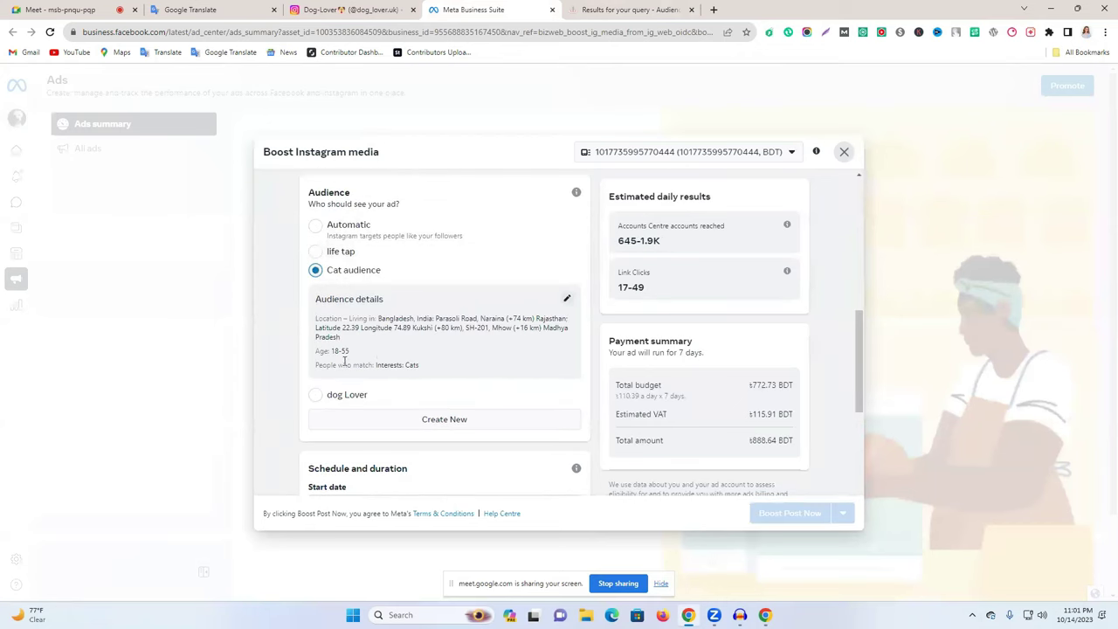
pyautogui.scroll(-2, 324, 414)
pyautogui.click(313, 326)
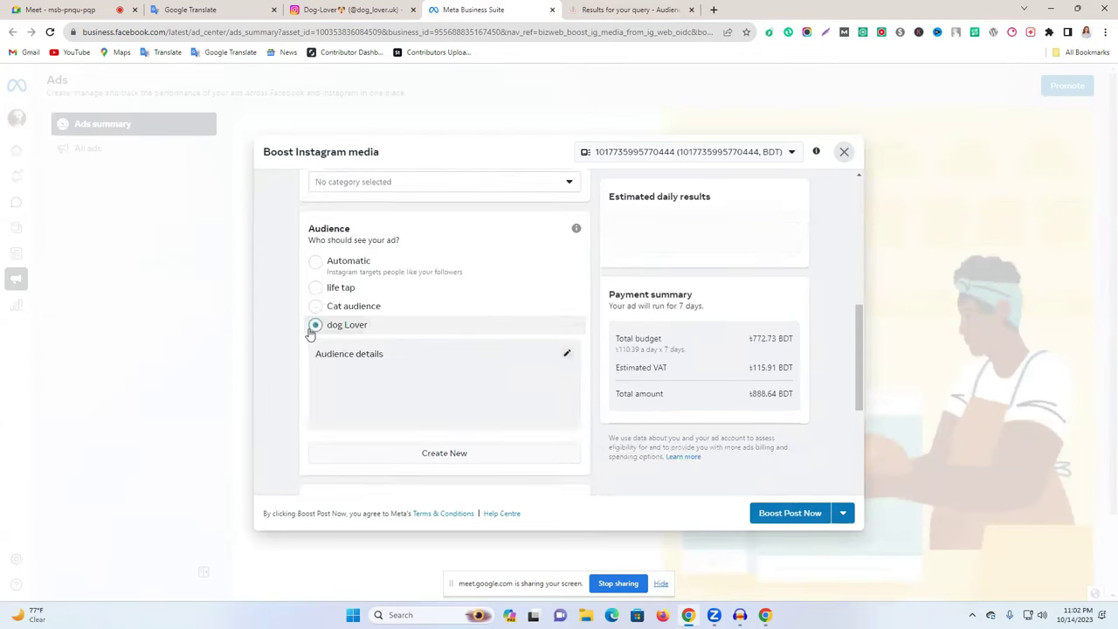
pyautogui.scroll(1, 428, 331)
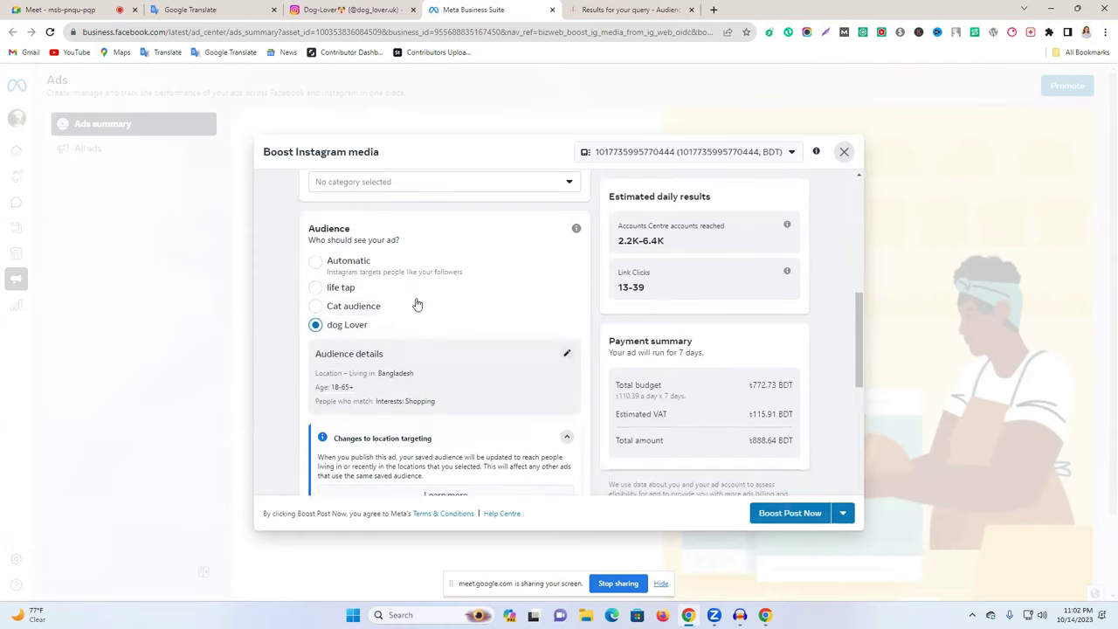
pyautogui.click(316, 289)
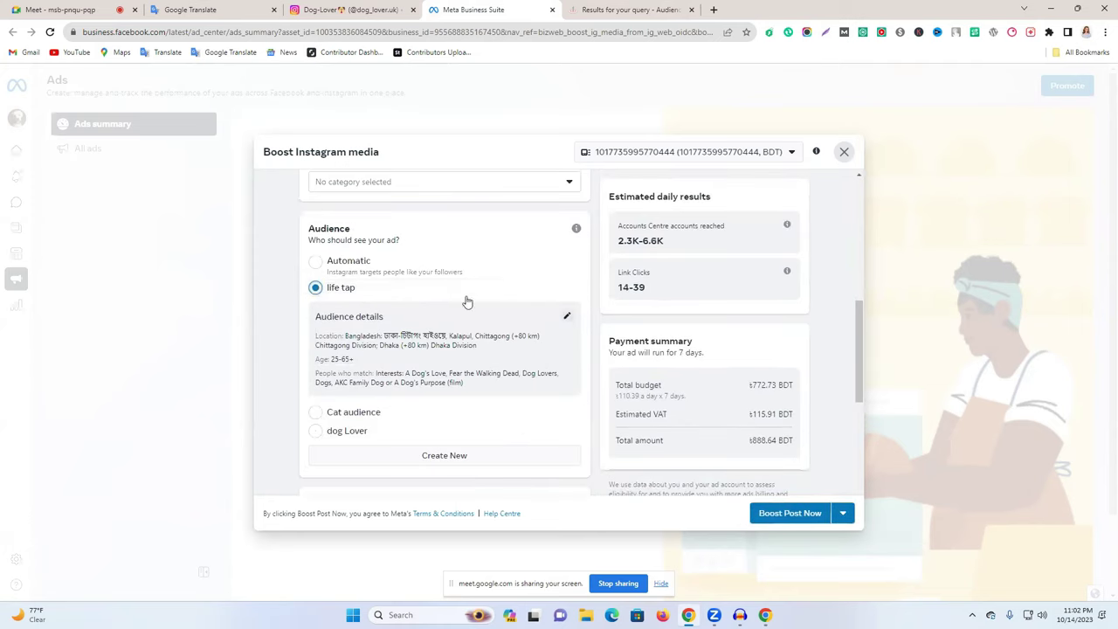
pyautogui.scroll(-2, 427, 347)
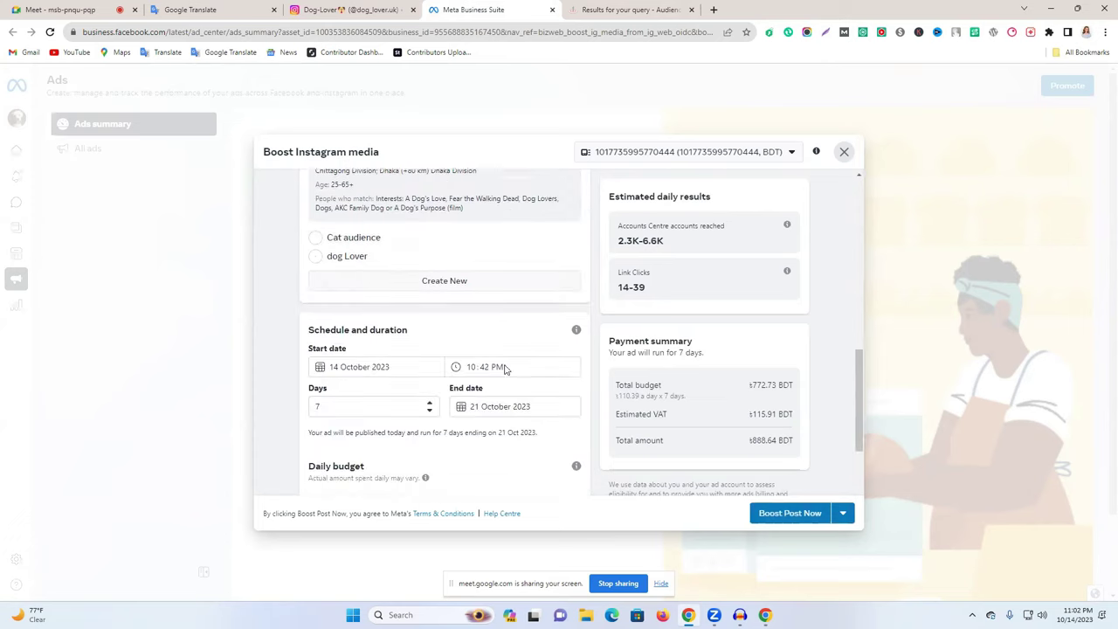
pyautogui.scroll(2, 464, 277)
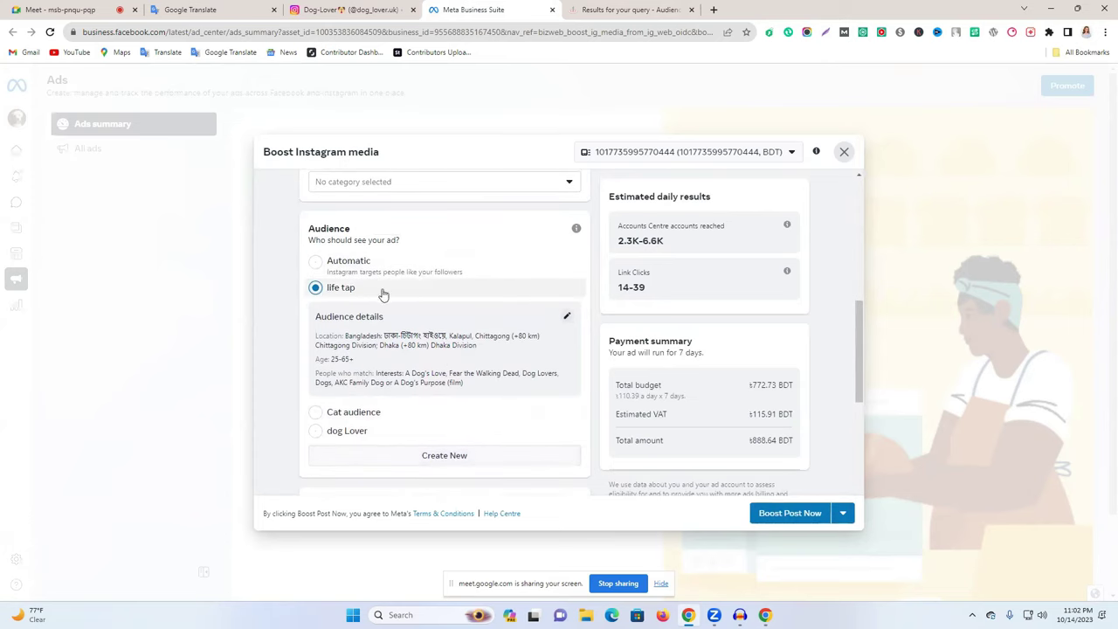
pyautogui.scroll(-2, 559, 325)
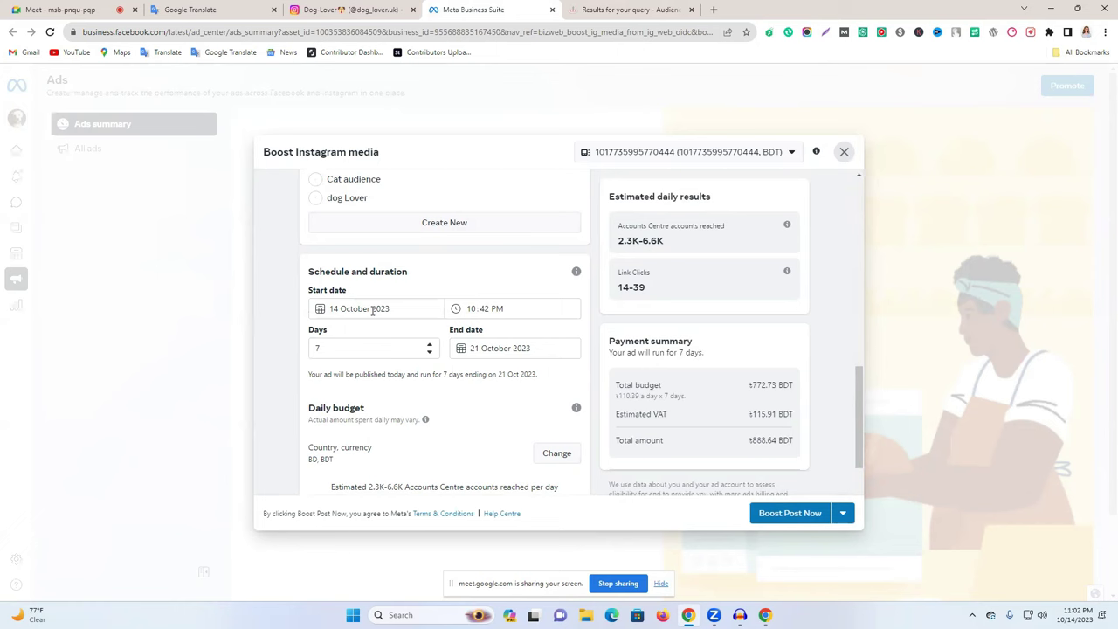
# Set the boost's start date to 15 October 2023 and adjust the start time
pyautogui.click(374, 311)
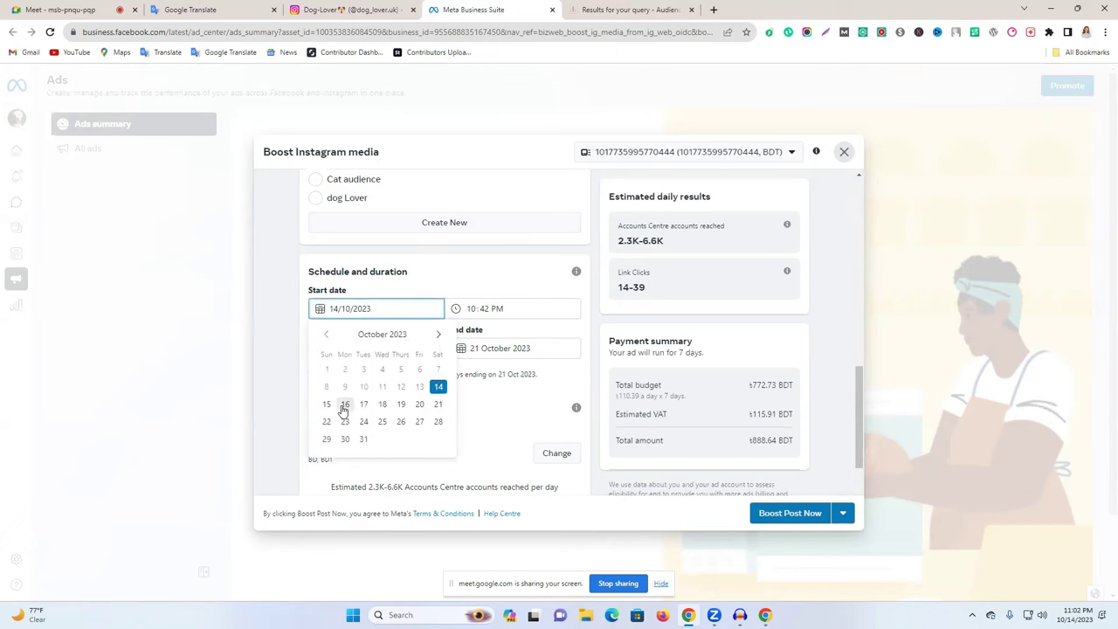
pyautogui.click(326, 405)
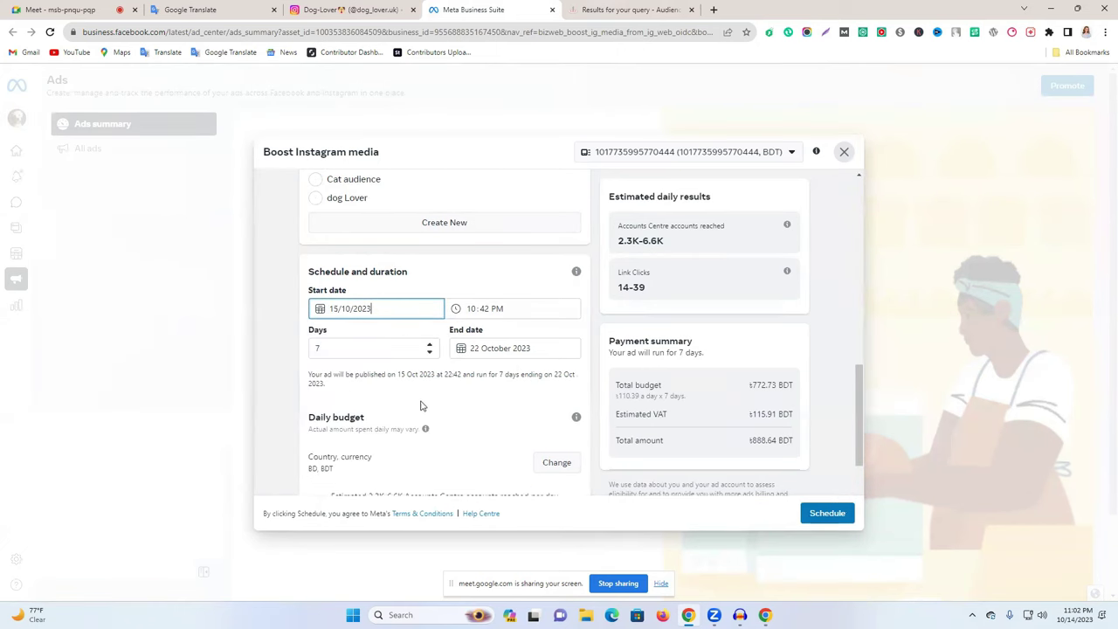
pyautogui.click(474, 308)
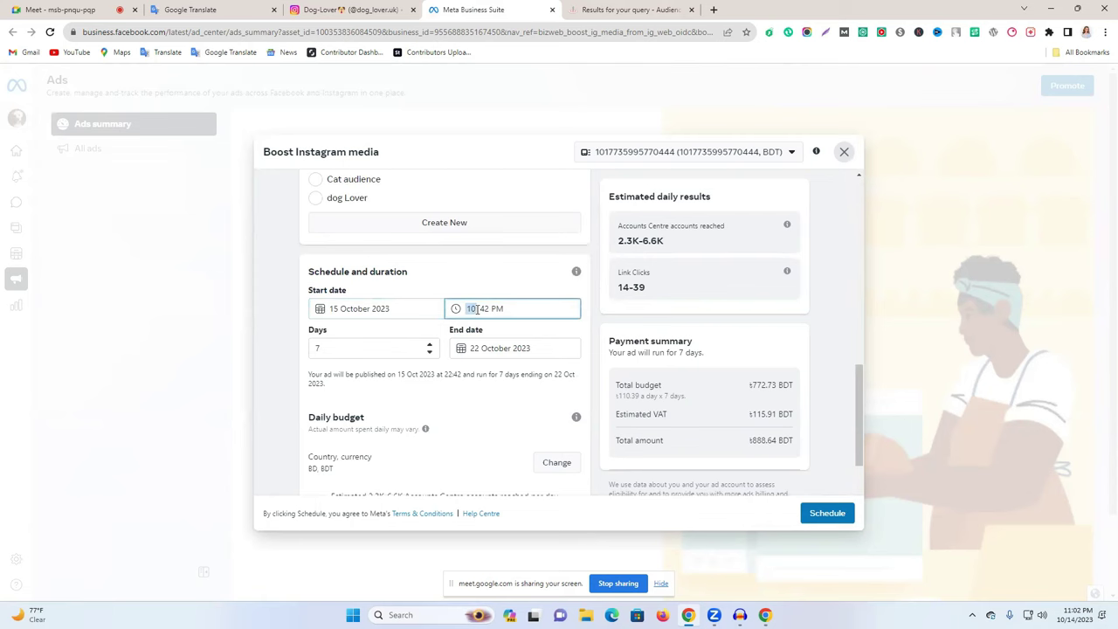
pyautogui.click(498, 308)
pyautogui.click(505, 393)
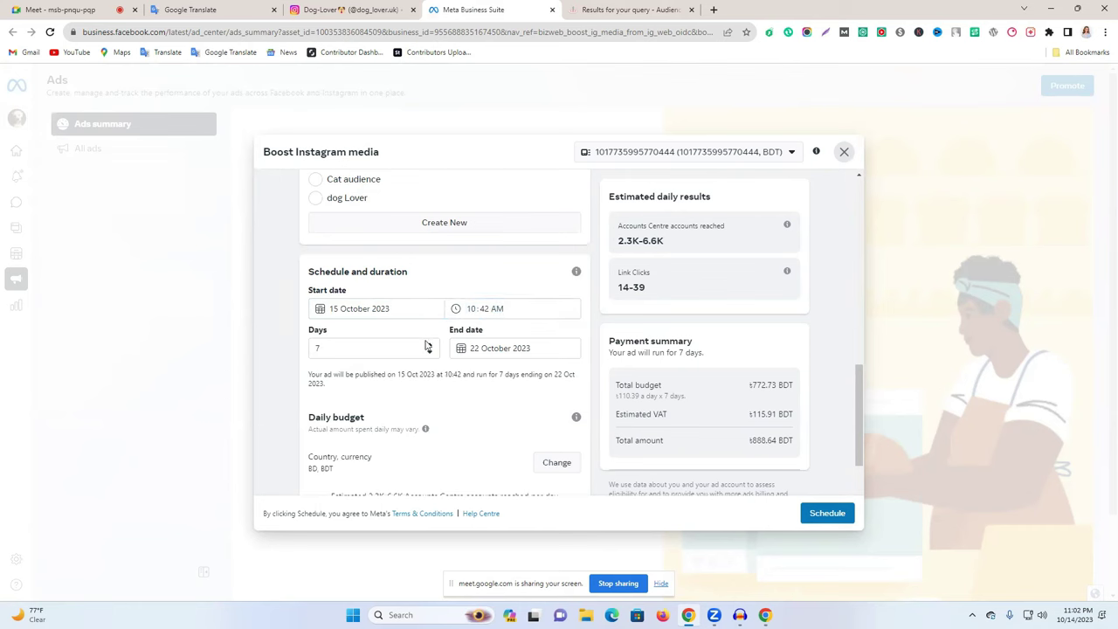
# Change the Days field to 14
pyautogui.click(393, 349)
pyautogui.write('14')
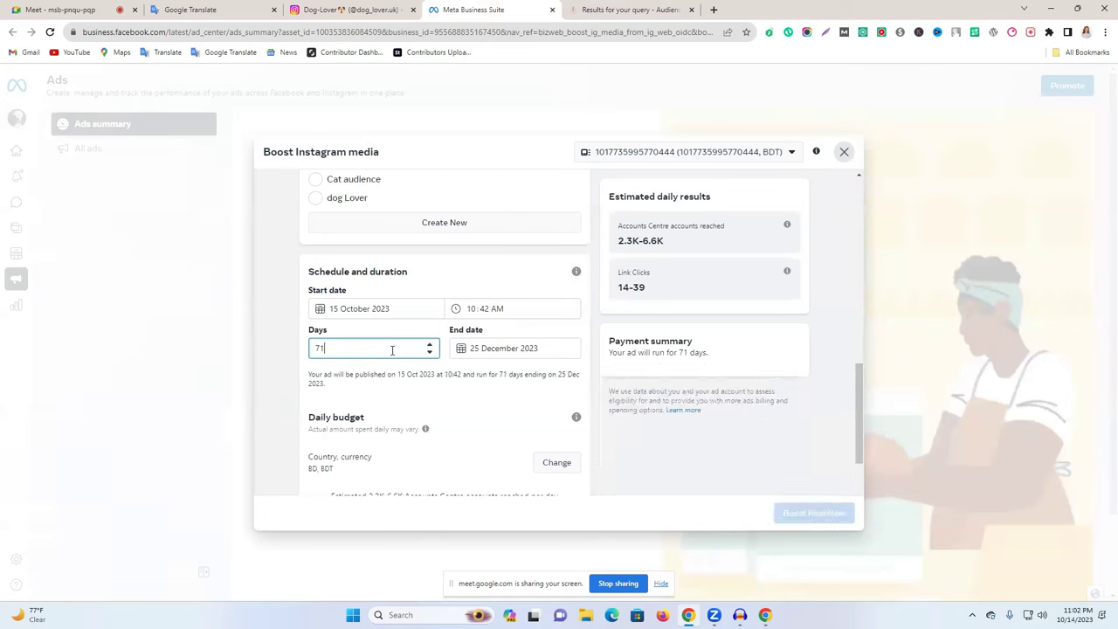
pyautogui.click(320, 349)
pyautogui.press('BackSpace')
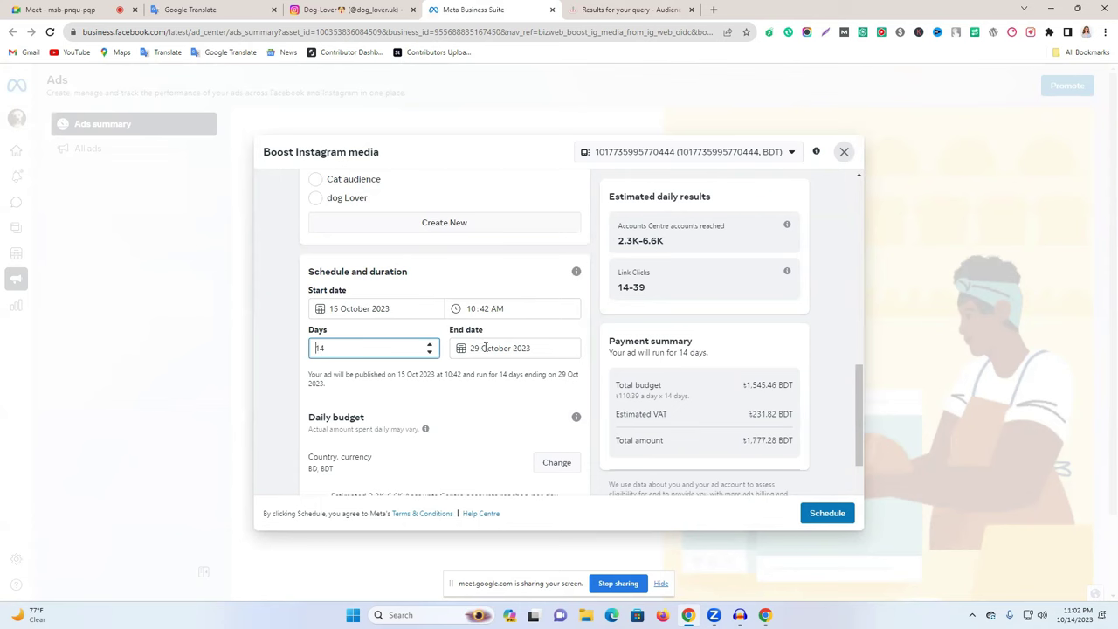
# Try 18 October as the end date and nudge the day count down and up
pyautogui.click(481, 347)
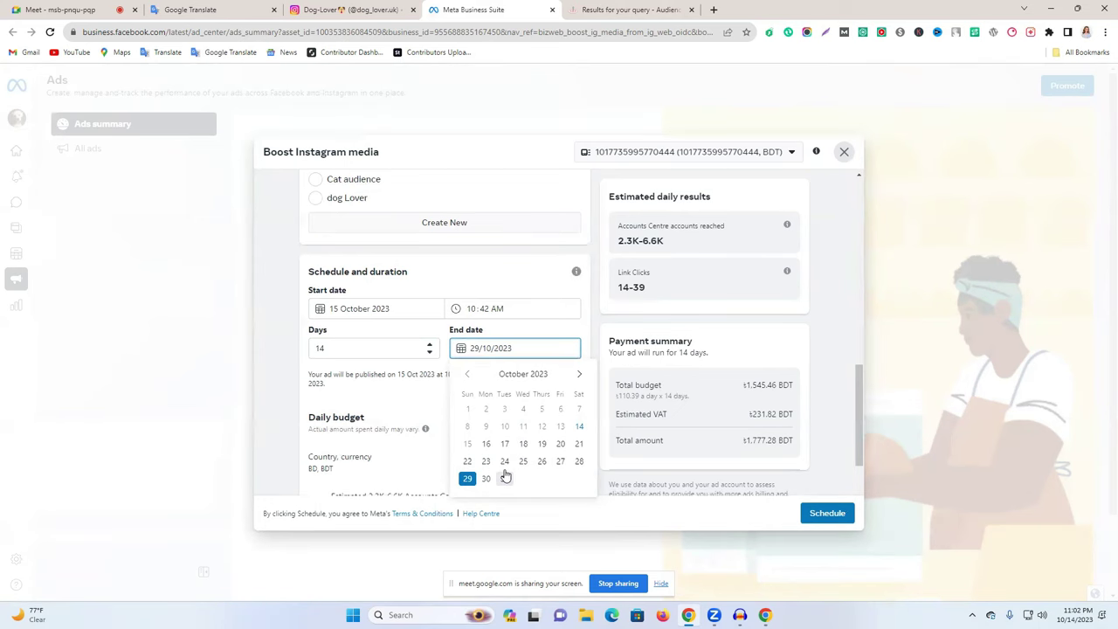
pyautogui.click(523, 444)
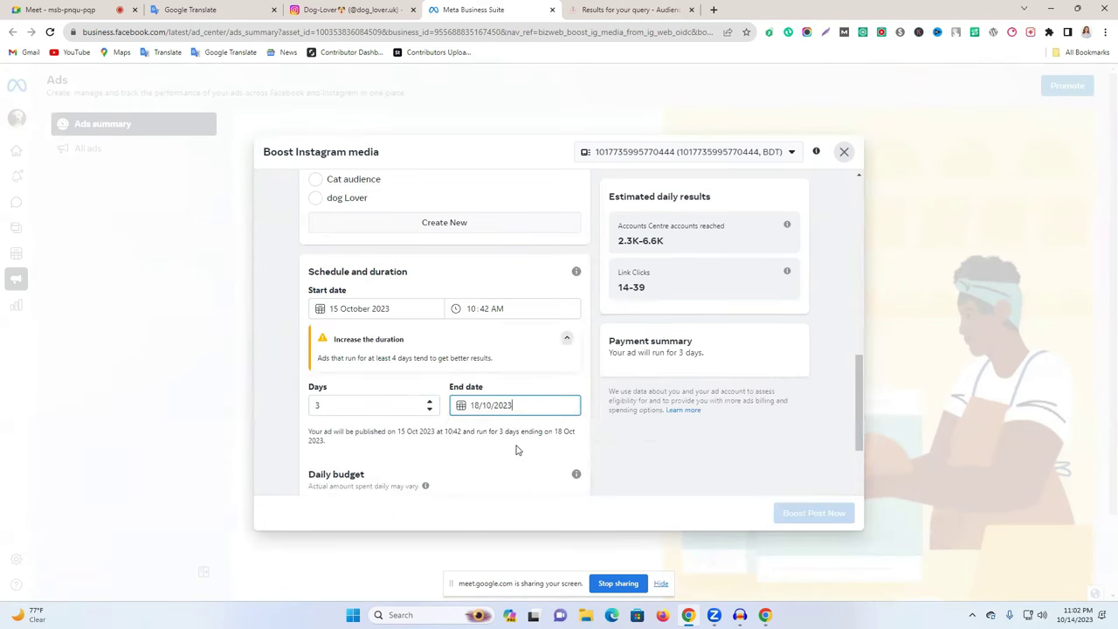
pyautogui.click(503, 405)
pyautogui.click(363, 408)
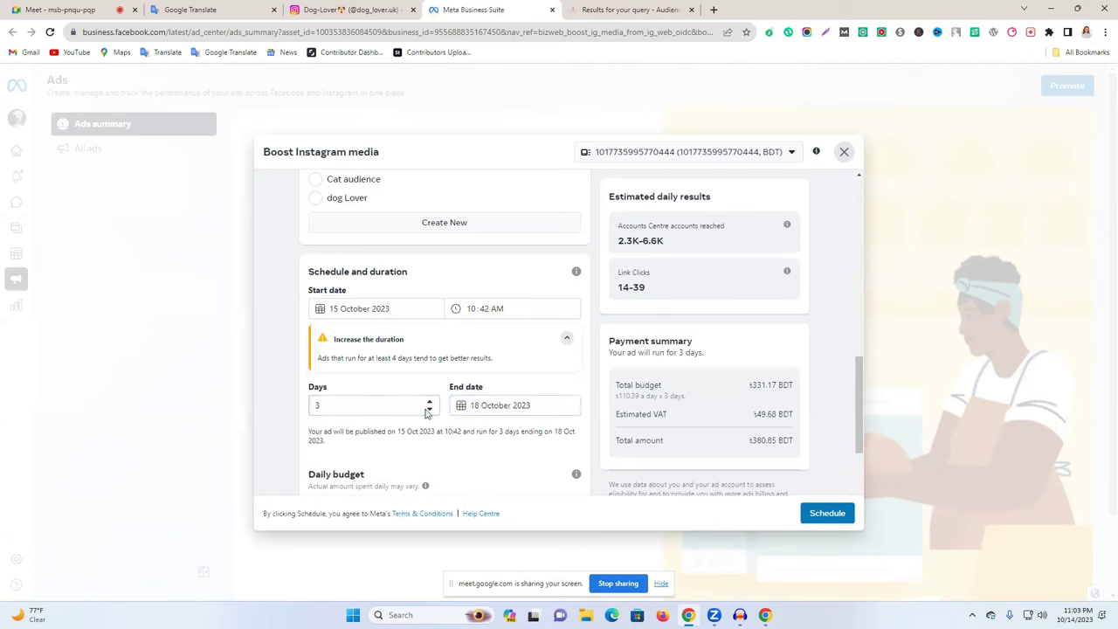
pyautogui.click(429, 410)
pyautogui.click(429, 403)
pyautogui.click(429, 402)
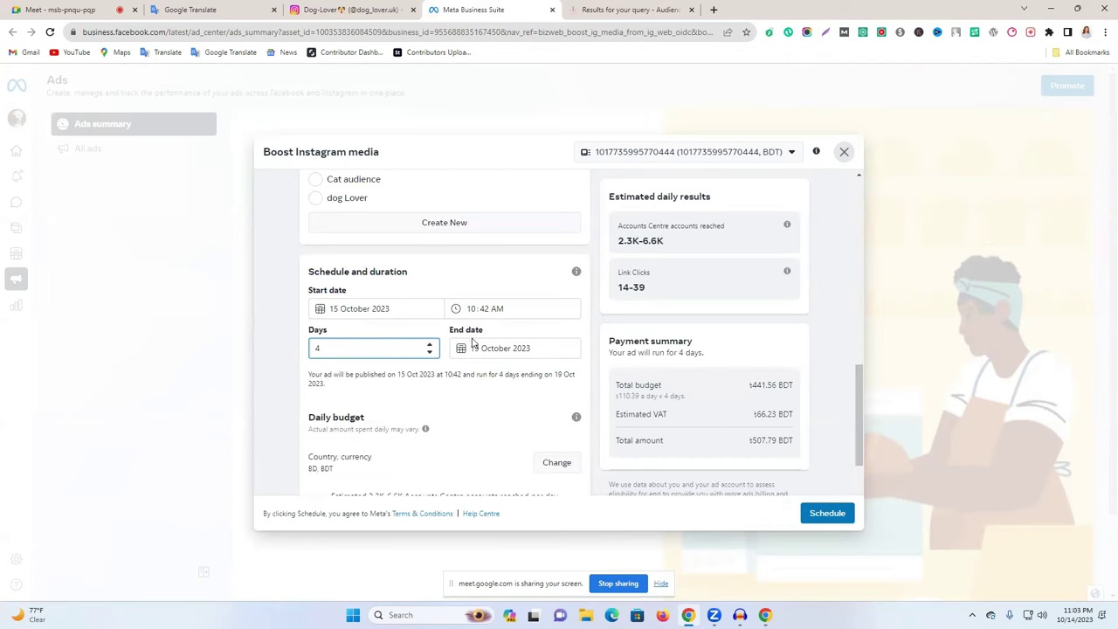
# Set the end date to 30 October 2023 so the boost runs 15 days
pyautogui.click(539, 345)
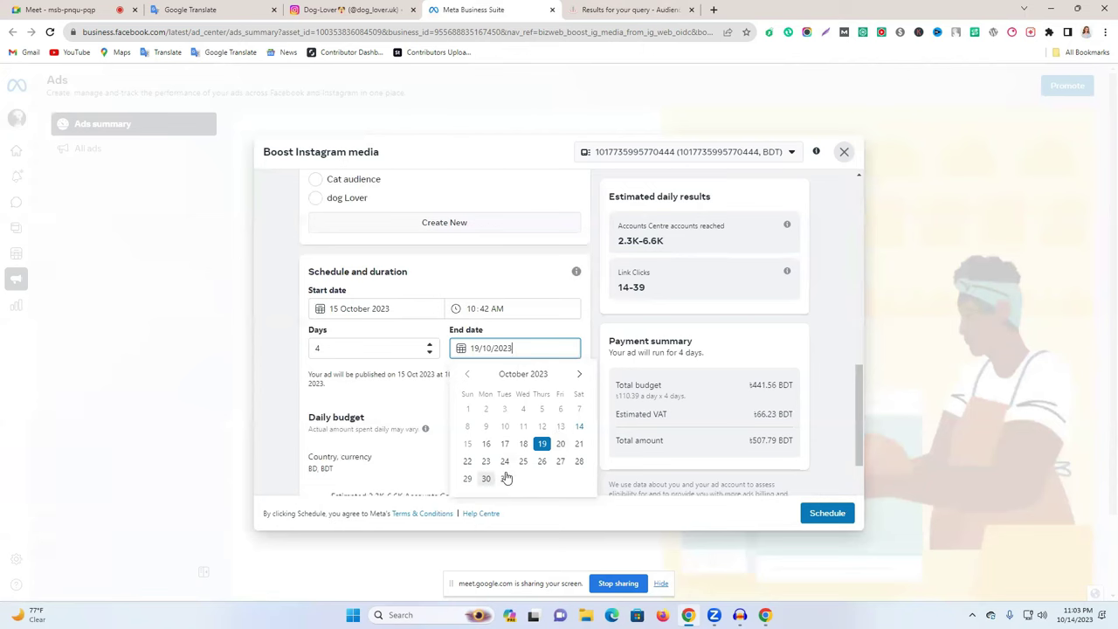
pyautogui.click(505, 477)
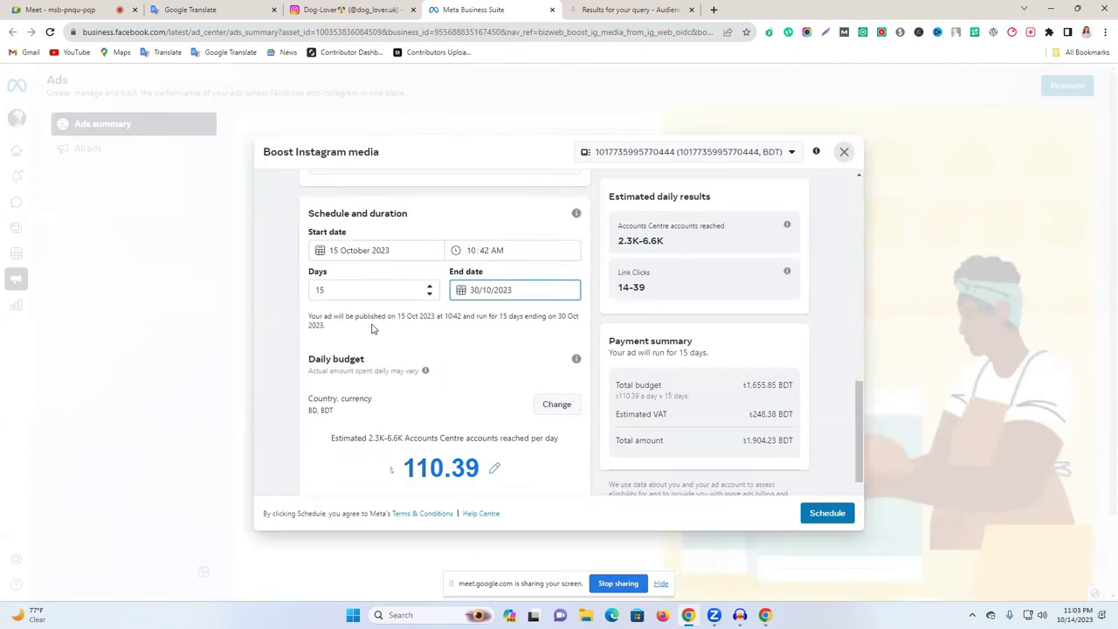
pyautogui.scroll(-1, 354, 323)
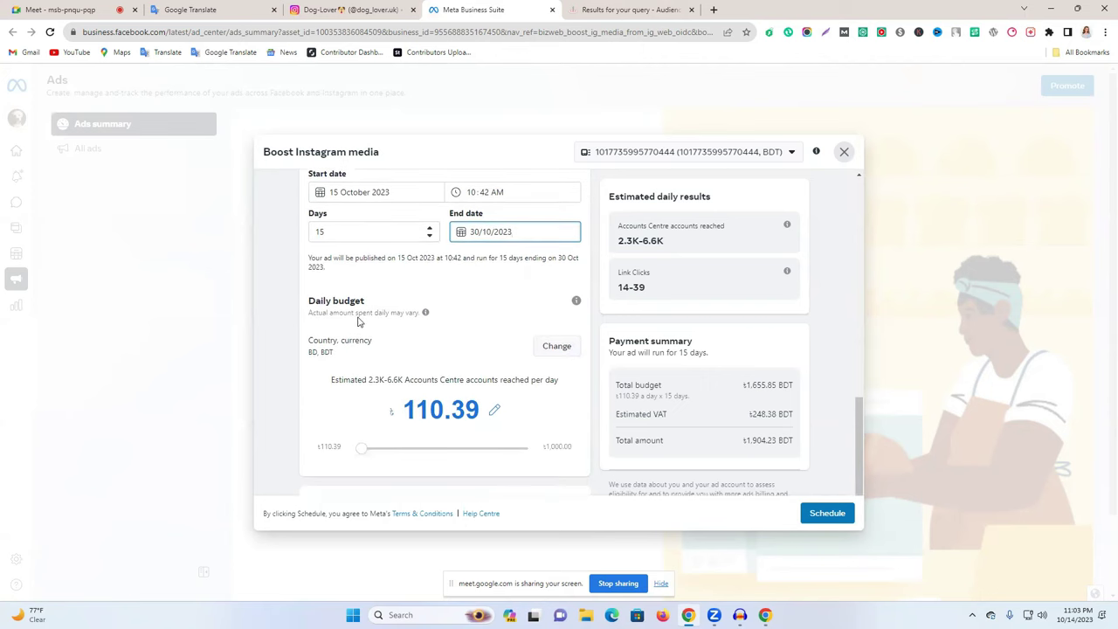
pyautogui.tripleClick(330, 301)
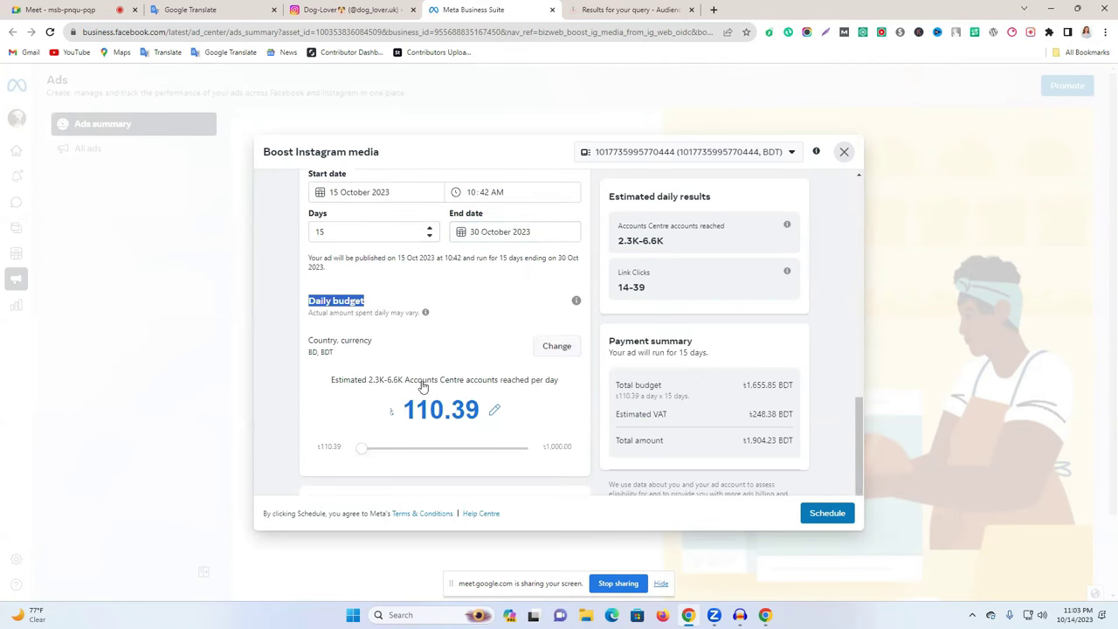
pyautogui.scroll(-1, 424, 388)
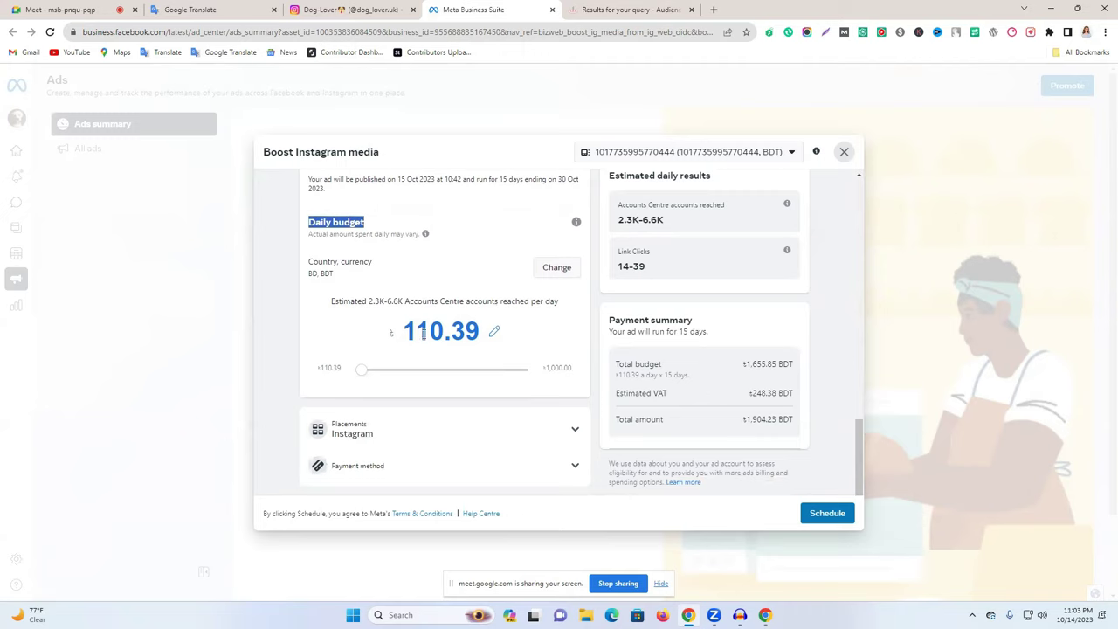
pyautogui.scroll(1, 423, 333)
pyautogui.click(425, 337)
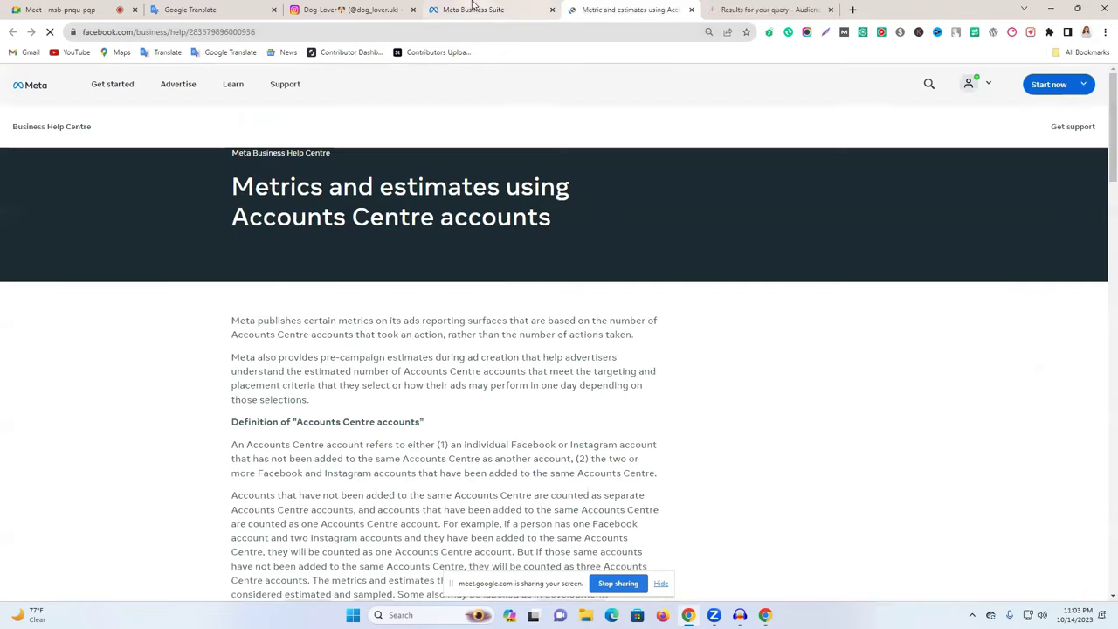
pyautogui.click(471, 7)
pyautogui.click(690, 9)
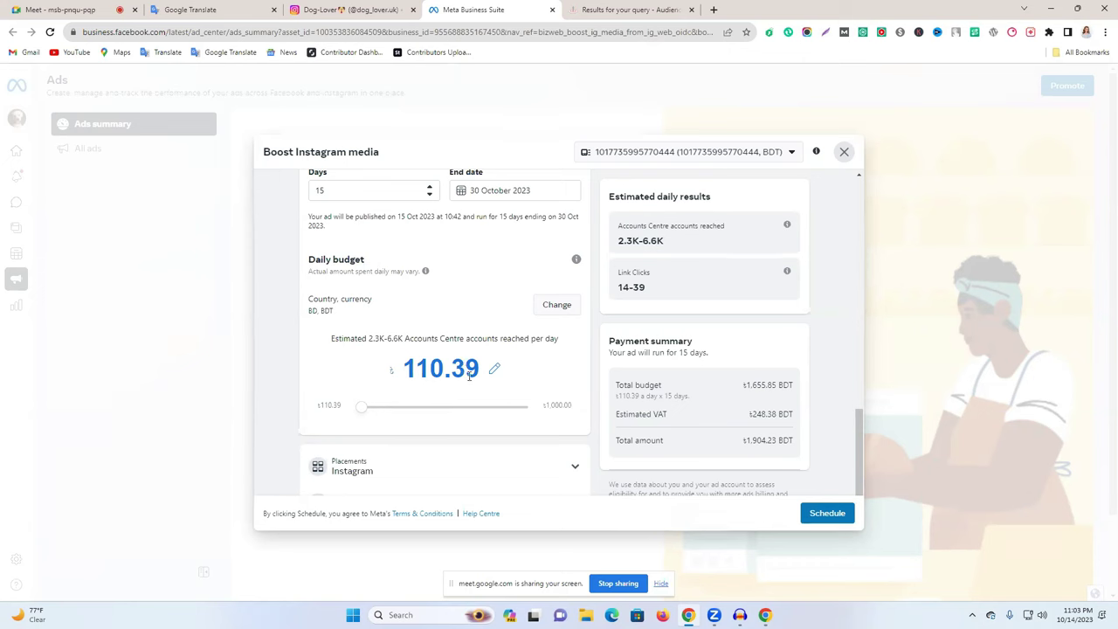
# Change the daily budget from 110.39 to 510.39, then slide it to 500.00 BDT
pyautogui.click(496, 370)
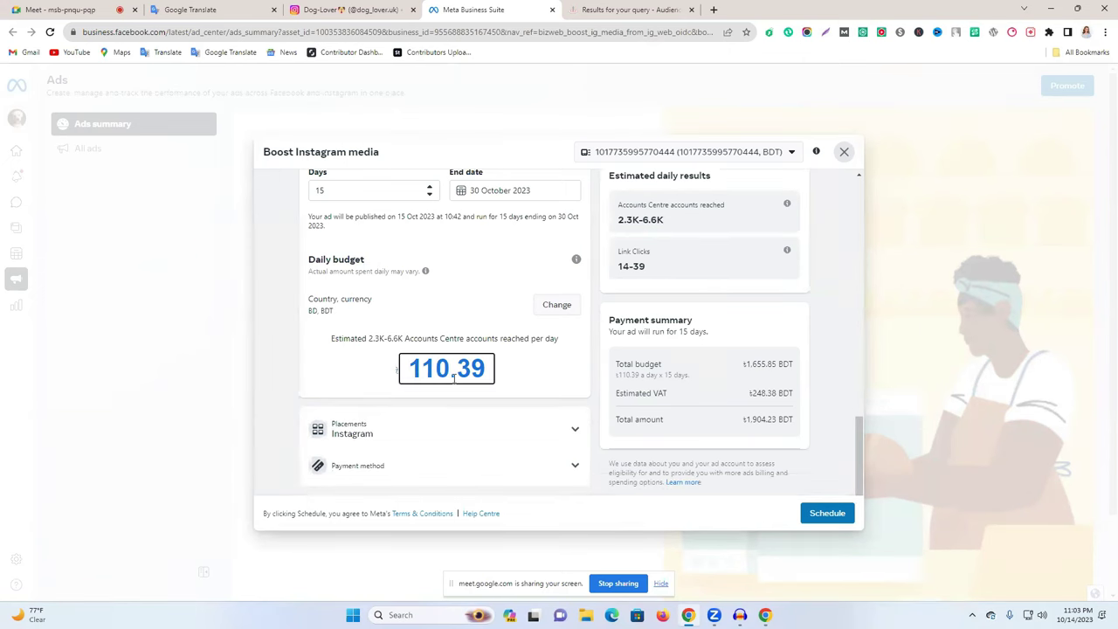
pyautogui.moveTo(423, 370); pyautogui.dragTo(408, 370)
pyautogui.write('5')
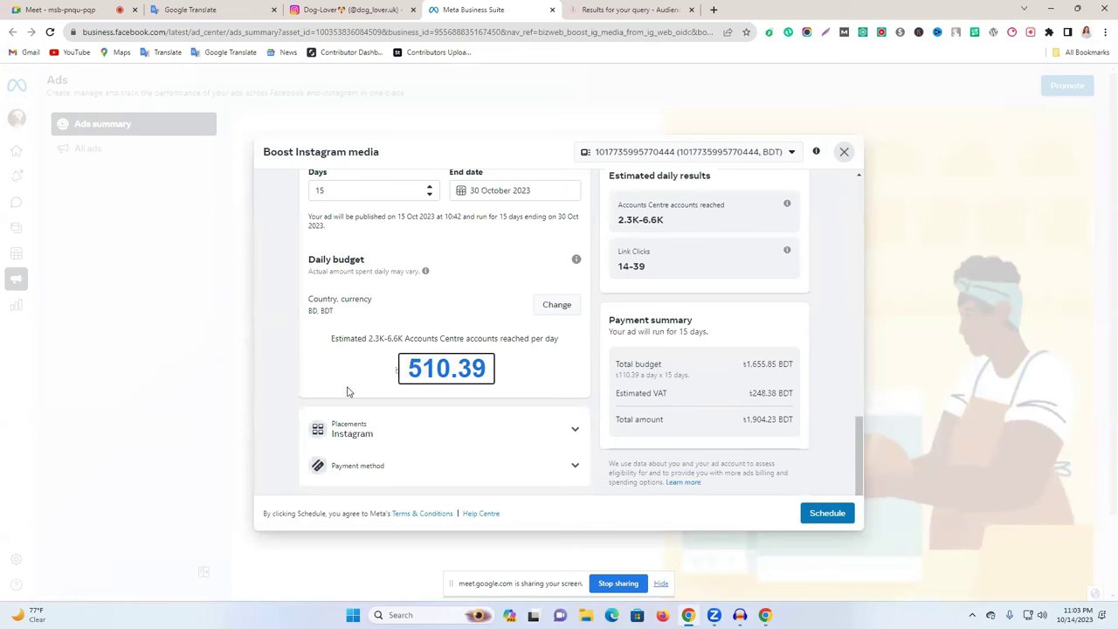
pyautogui.click(349, 391)
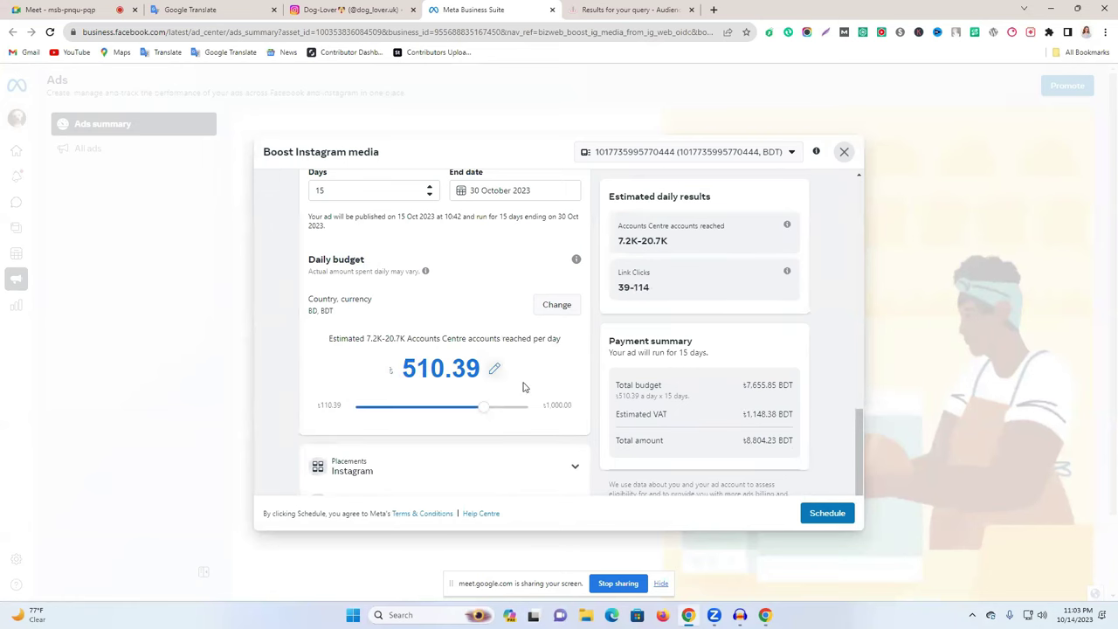
pyautogui.moveTo(486, 408); pyautogui.dragTo(481, 407)
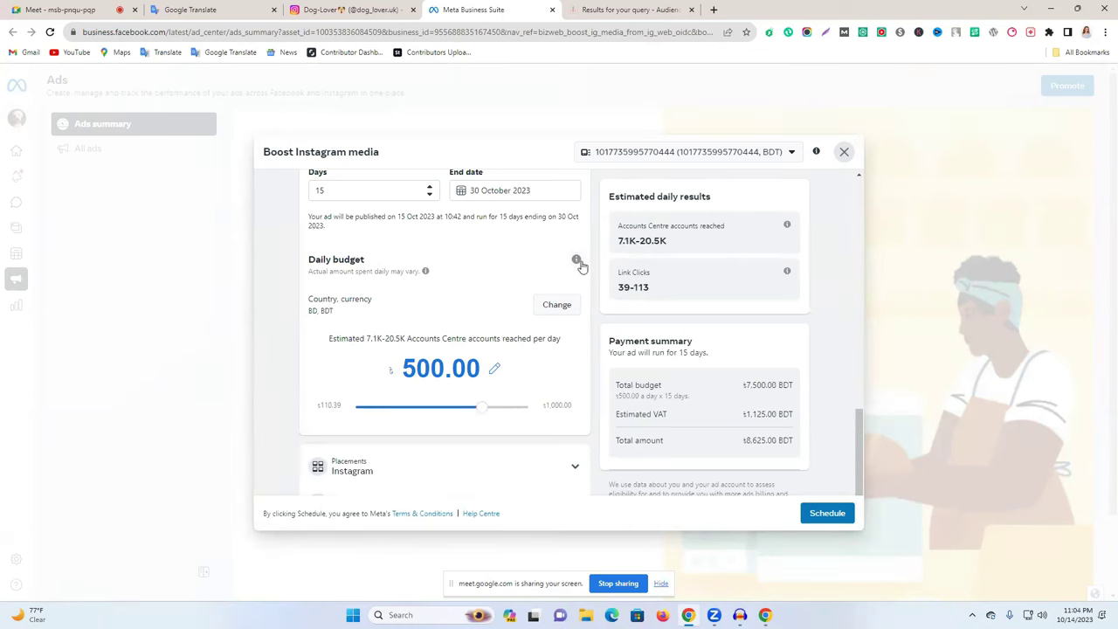
pyautogui.scroll(8, 578, 272)
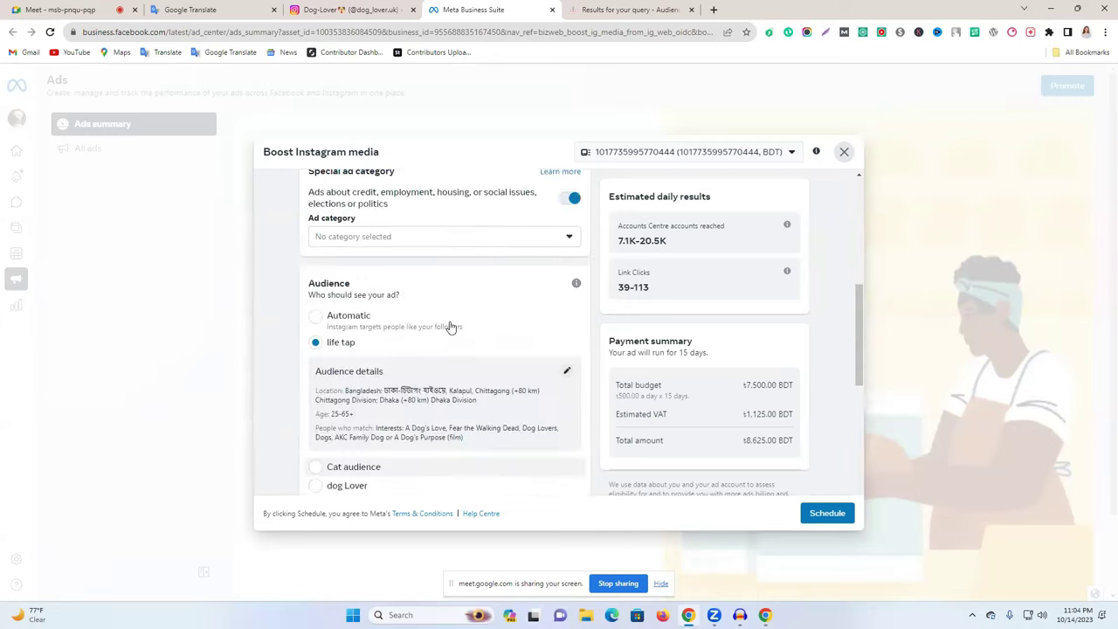
pyautogui.scroll(1, 444, 338)
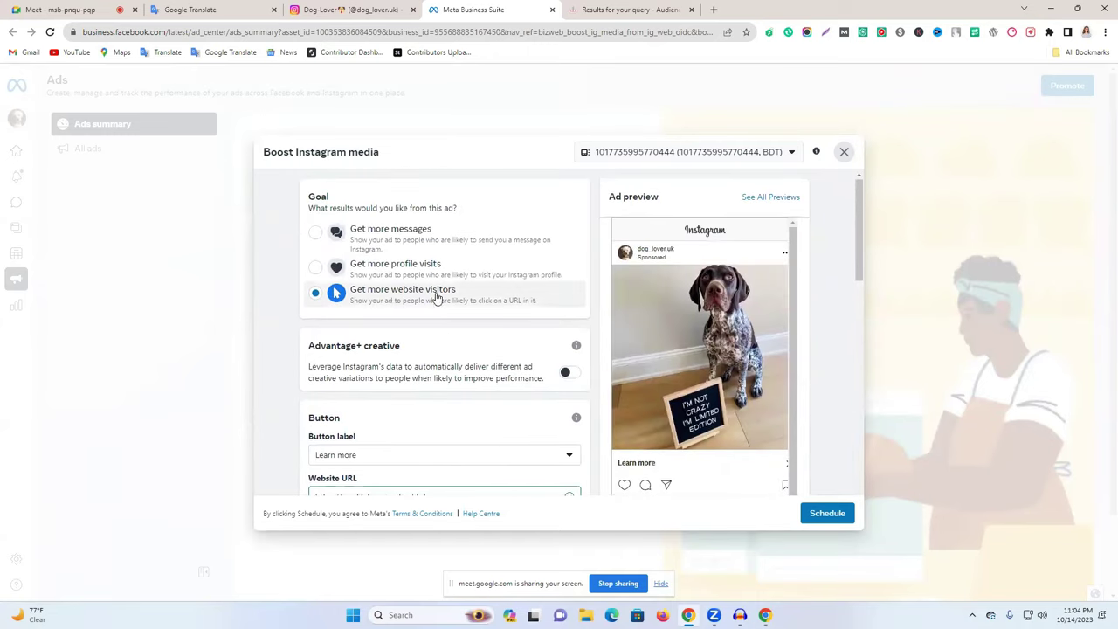
pyautogui.scroll(-10, 437, 313)
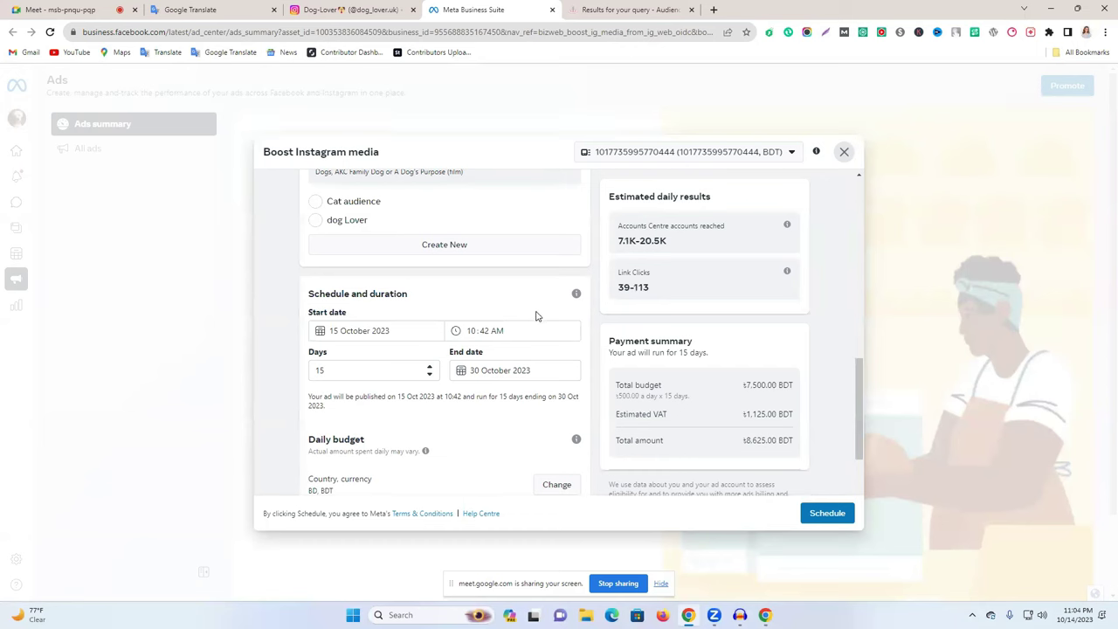
# Note the 7.1K–20.5K reach, slide the budget down to 110.39 BDT, and check 2.3K–6.6K reach
pyautogui.doubleClick(644, 296)
pyautogui.tripleClick(643, 295)
pyautogui.tripleClick(632, 242)
pyautogui.scroll(-2, 474, 390)
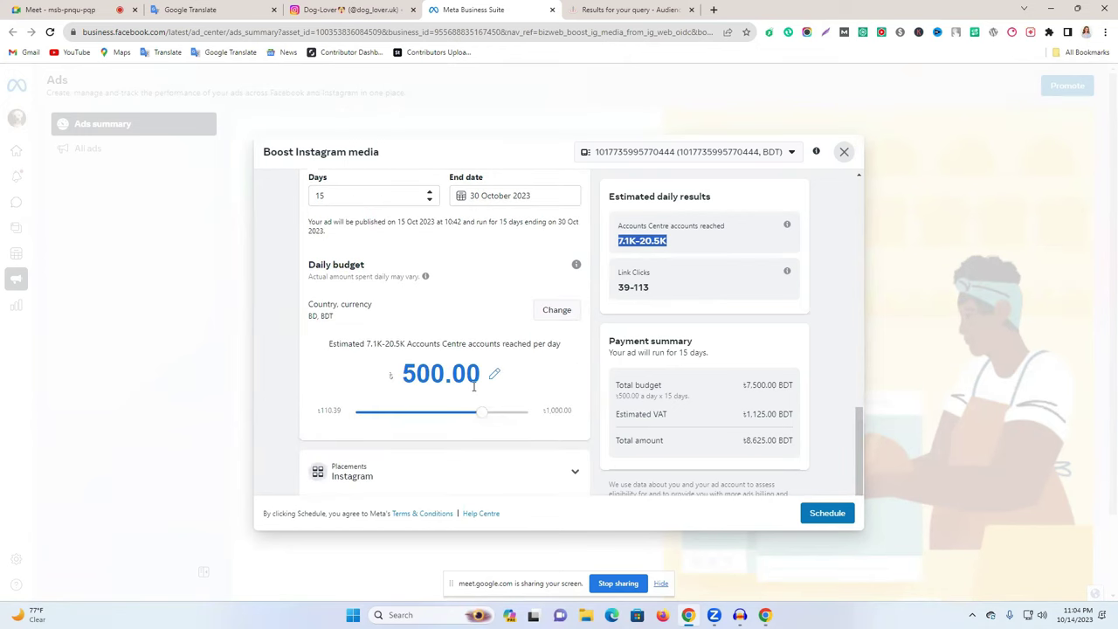
pyautogui.moveTo(479, 411); pyautogui.dragTo(361, 417)
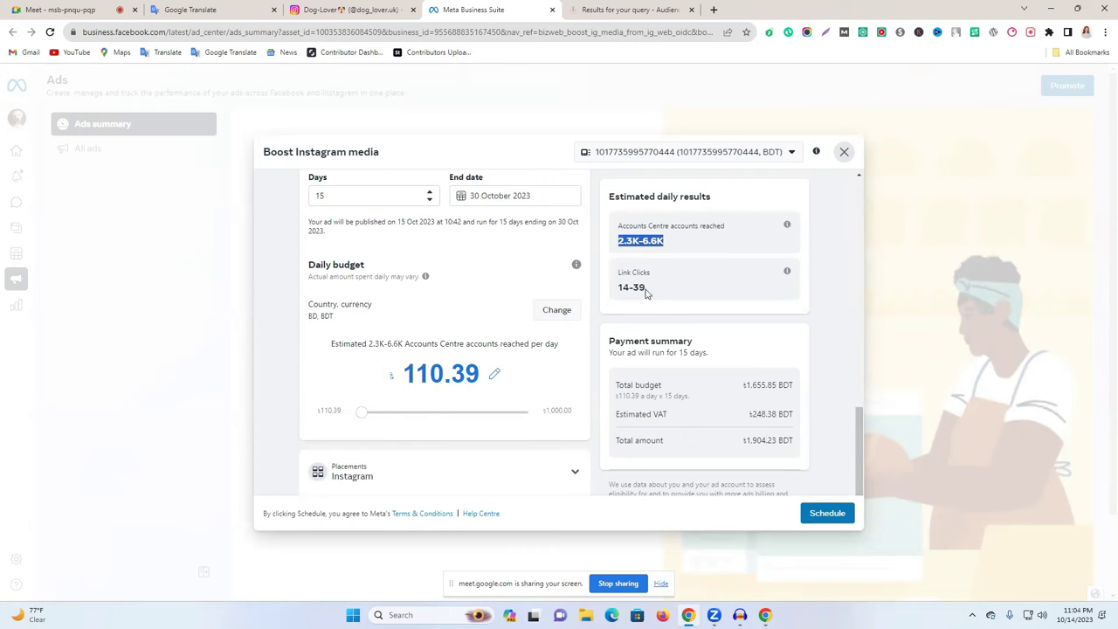
pyautogui.scroll(-1, 543, 398)
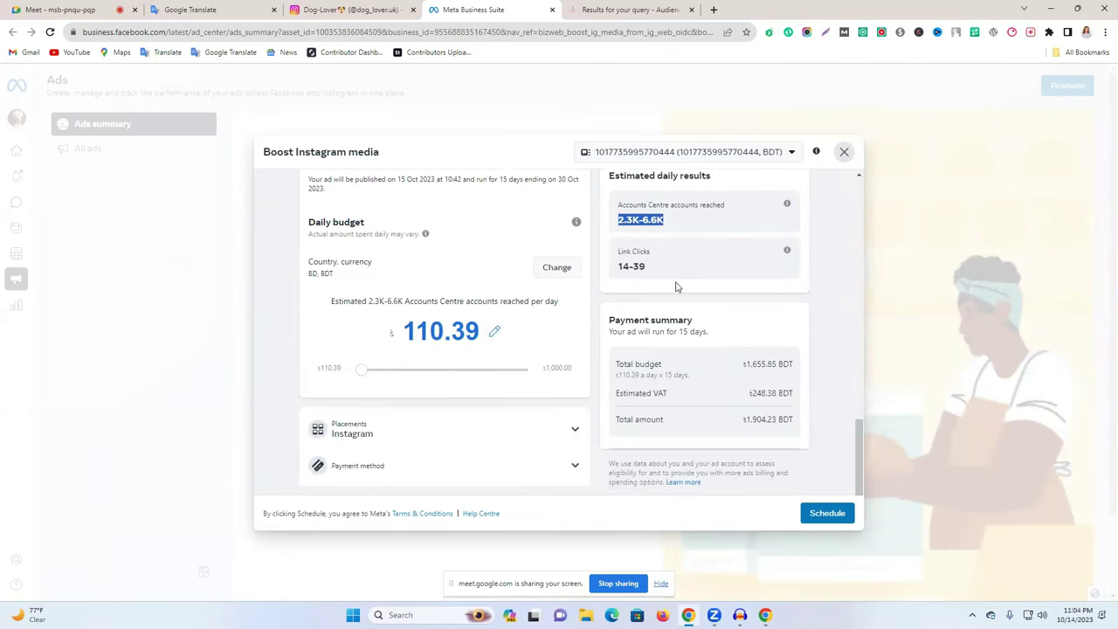
pyautogui.scroll(1, 674, 284)
pyautogui.scroll(-1, 440, 364)
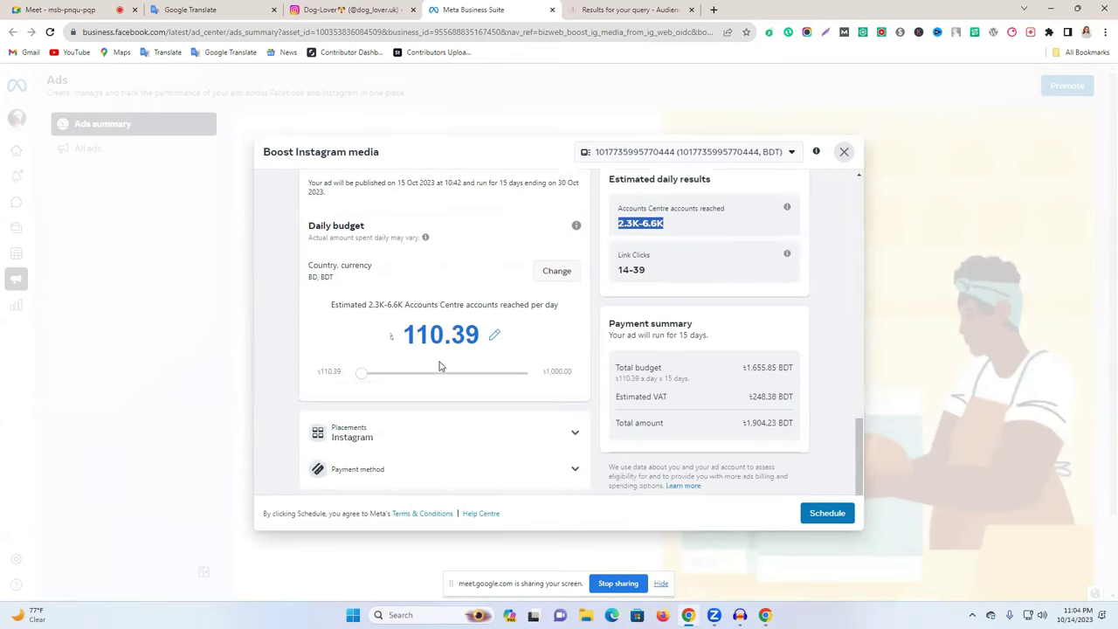
pyautogui.click(651, 219)
pyautogui.tripleClick(651, 219)
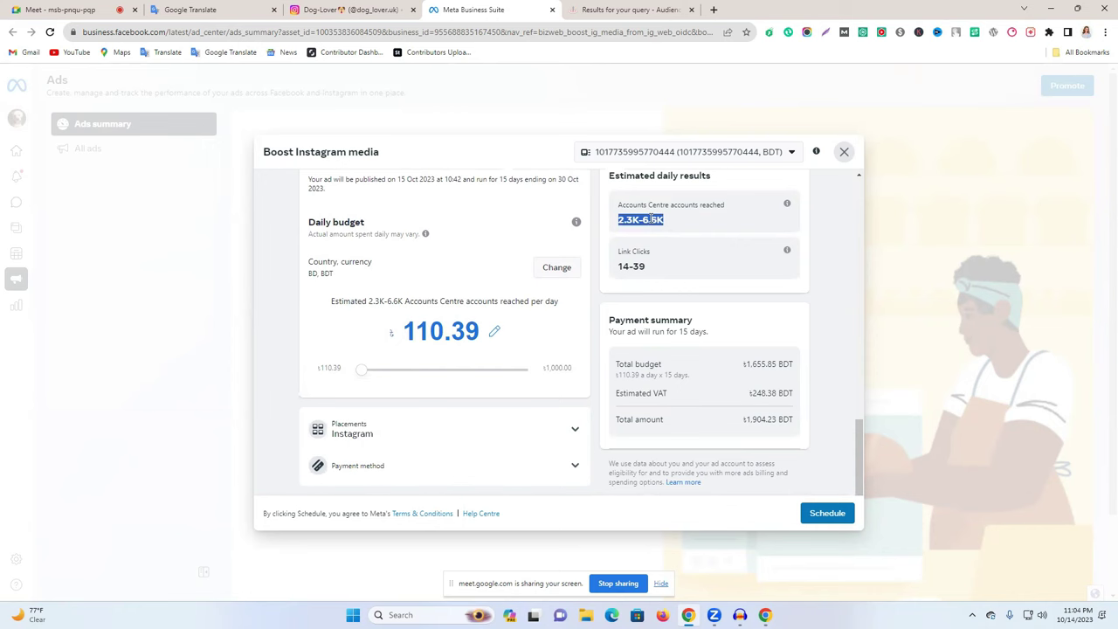
pyautogui.tripleClick(638, 267)
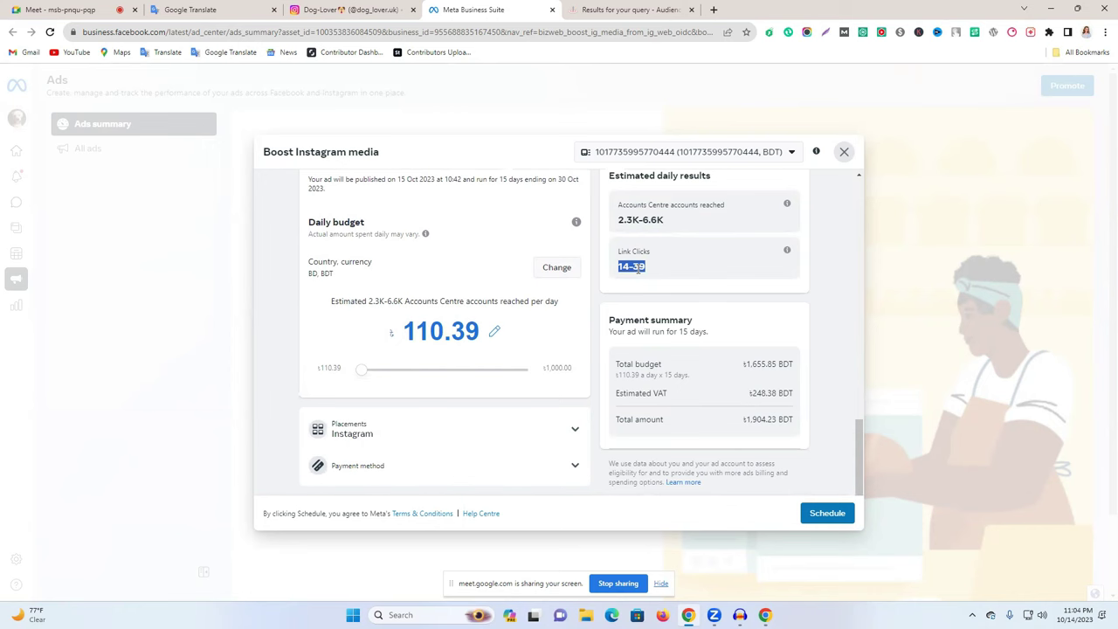
pyautogui.click(627, 266)
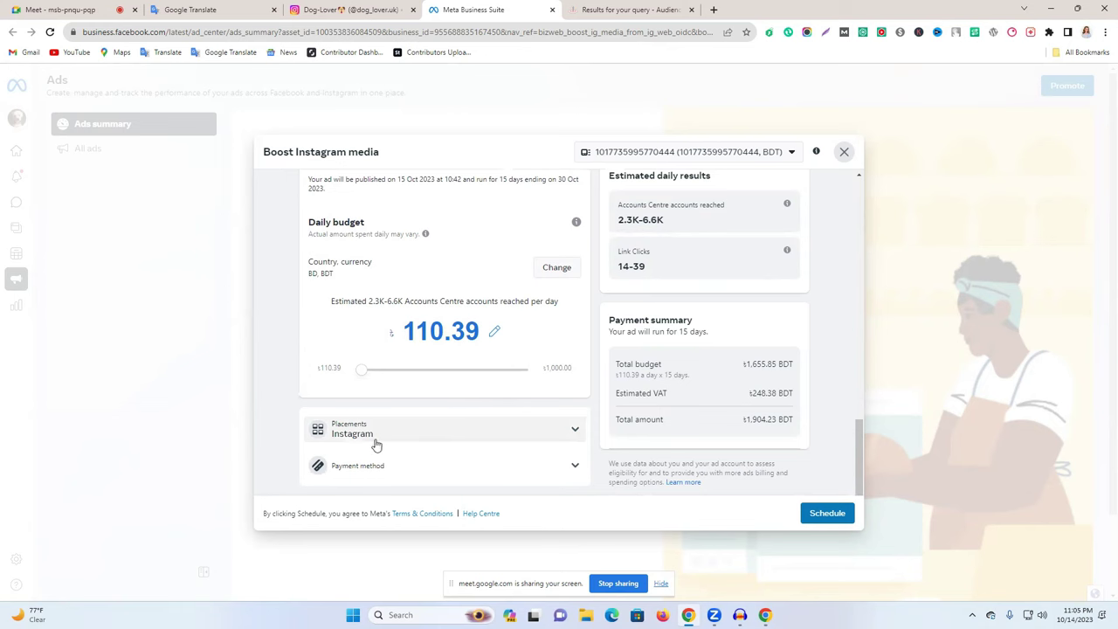
pyautogui.click(405, 440)
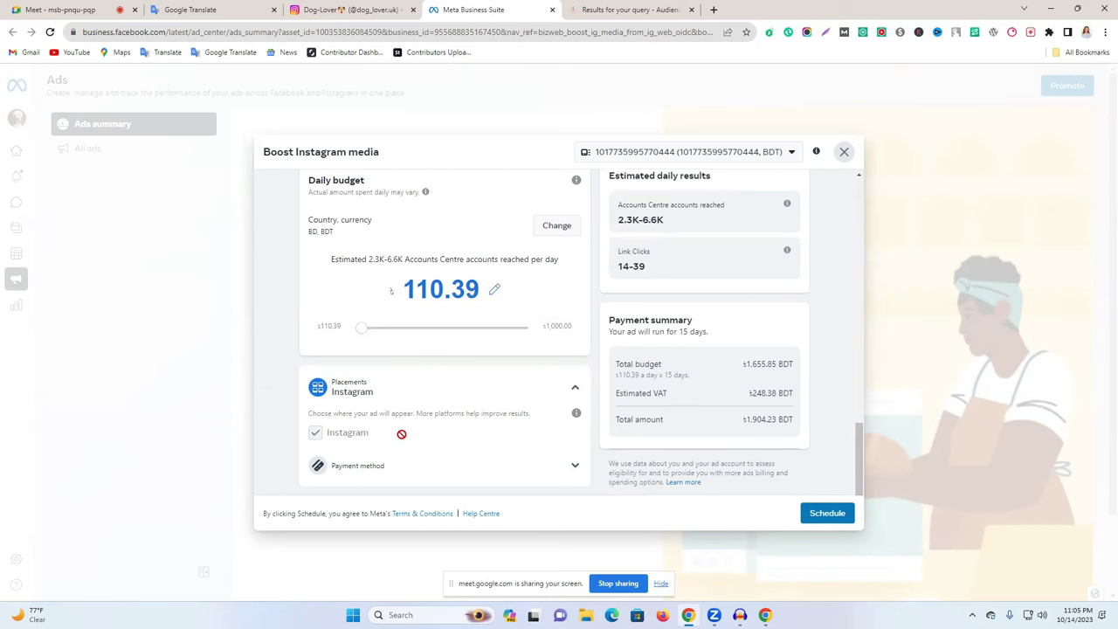
pyautogui.click(519, 472)
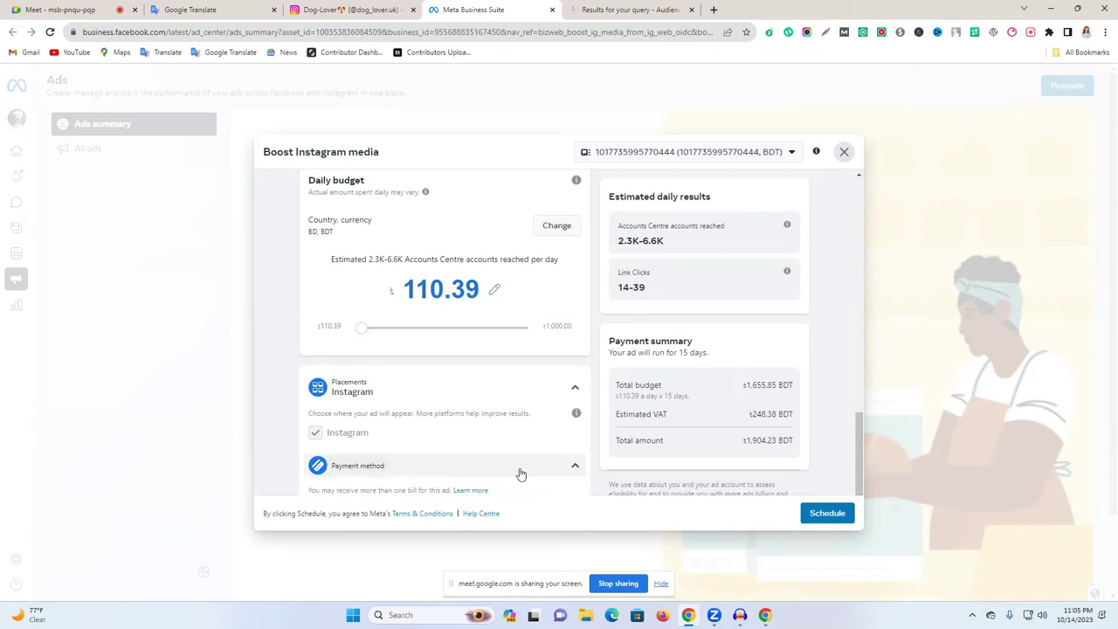
pyautogui.scroll(-1, 525, 463)
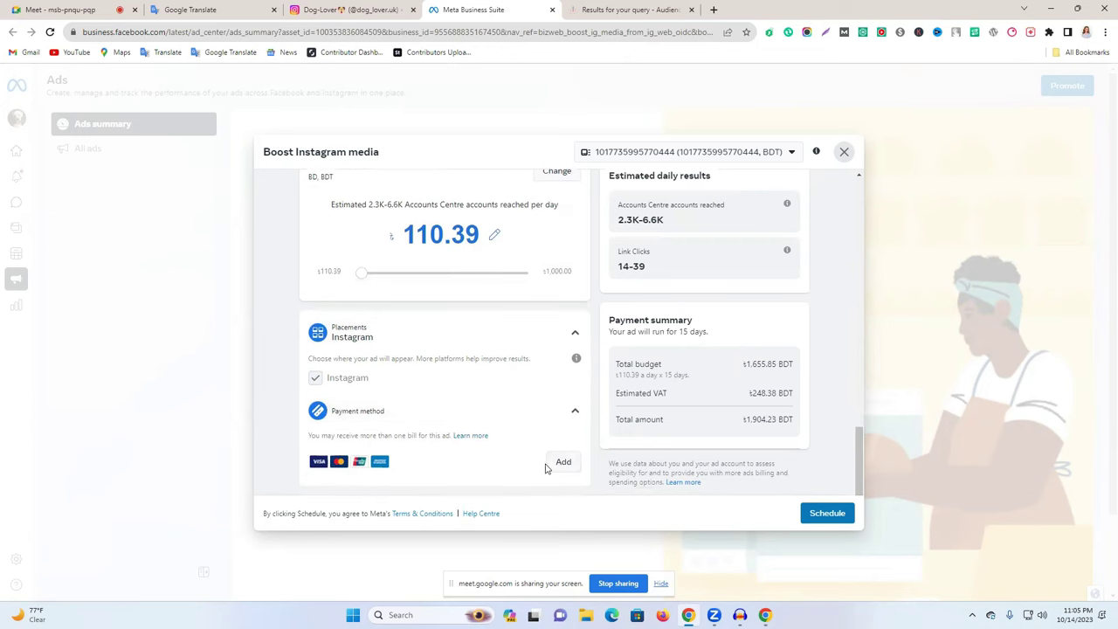
pyautogui.click(565, 464)
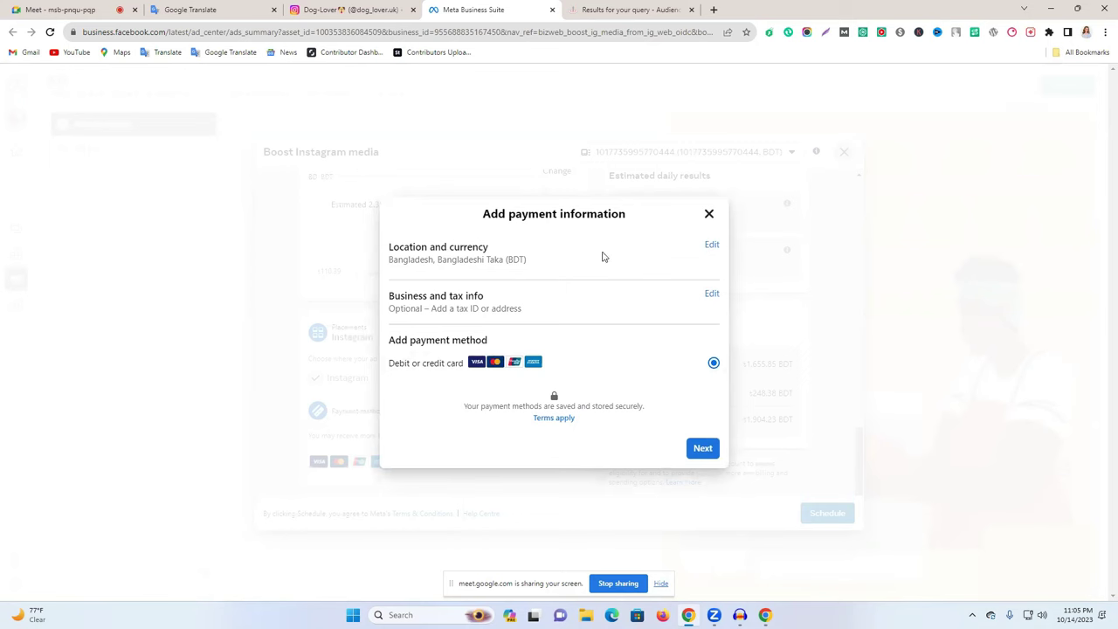
# Keep Bangladesh in location and currency, then close and reopen the payment information dialog
pyautogui.click(709, 245)
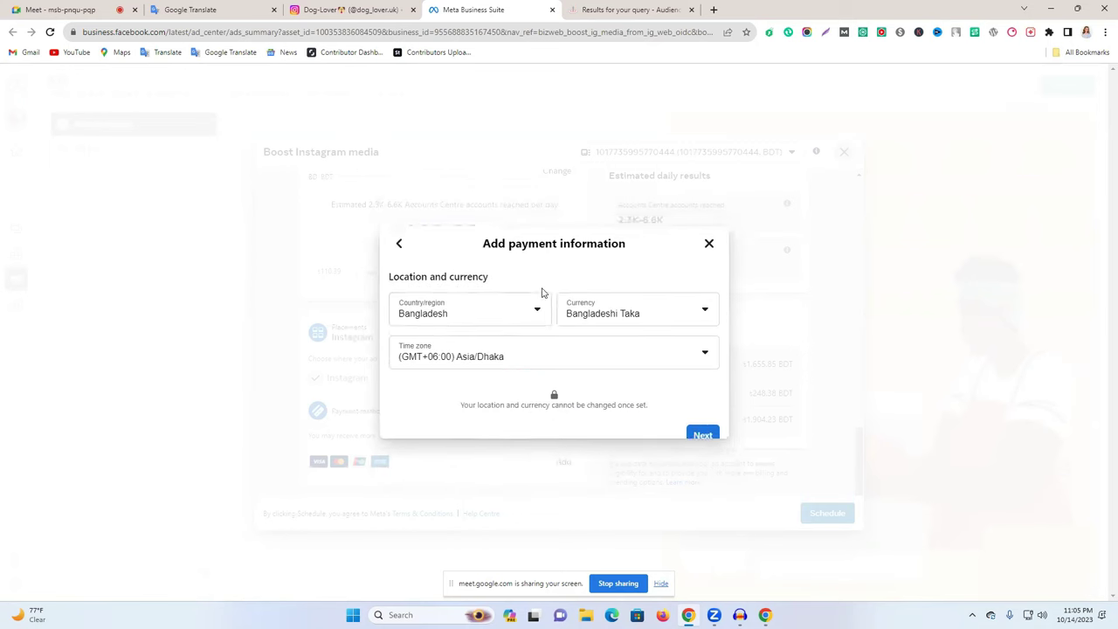
pyautogui.click(486, 310)
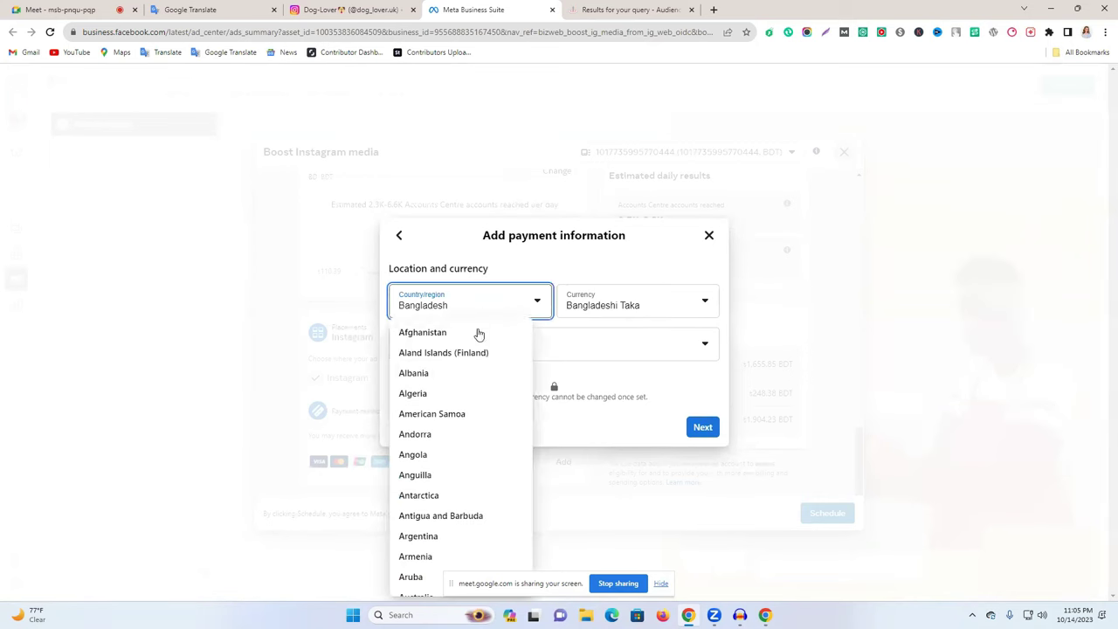
pyautogui.click(655, 278)
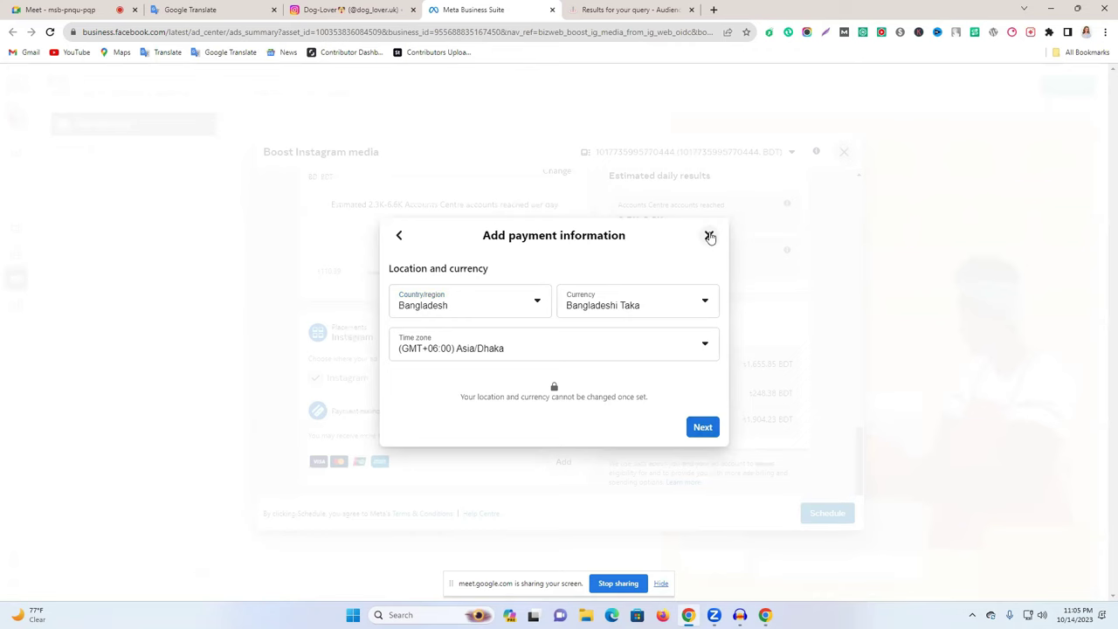
pyautogui.click(710, 236)
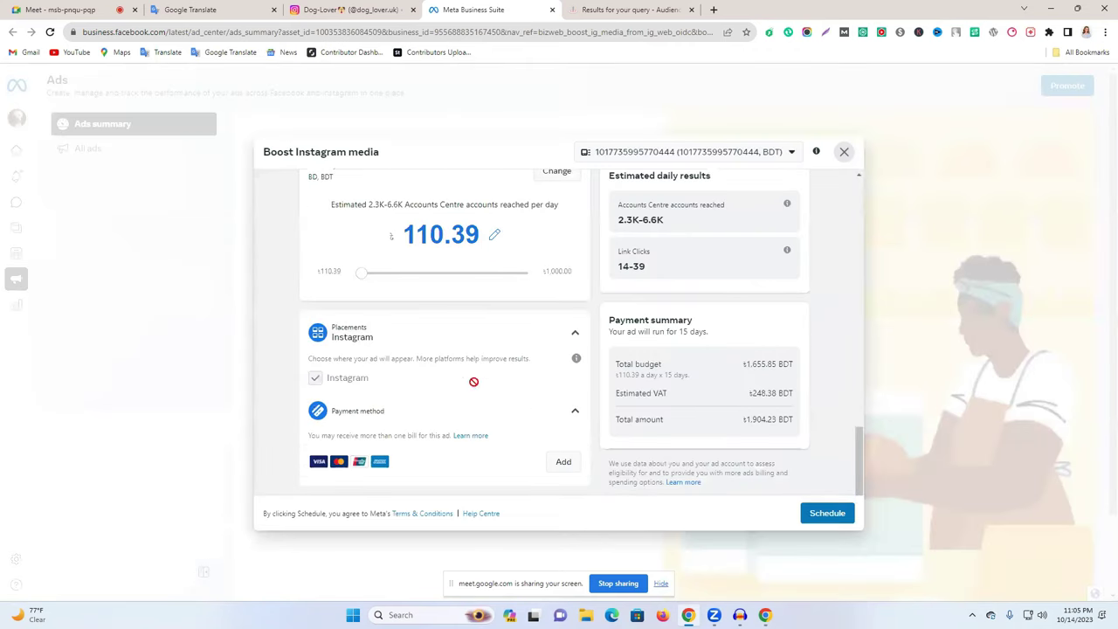
pyautogui.click(563, 461)
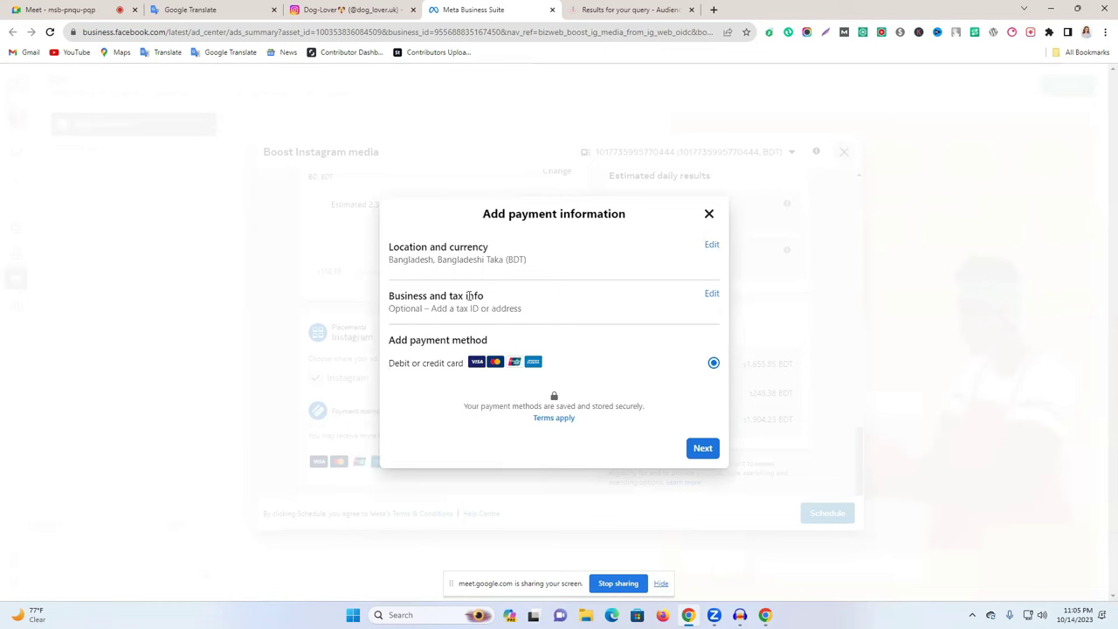
pyautogui.doubleClick(479, 295)
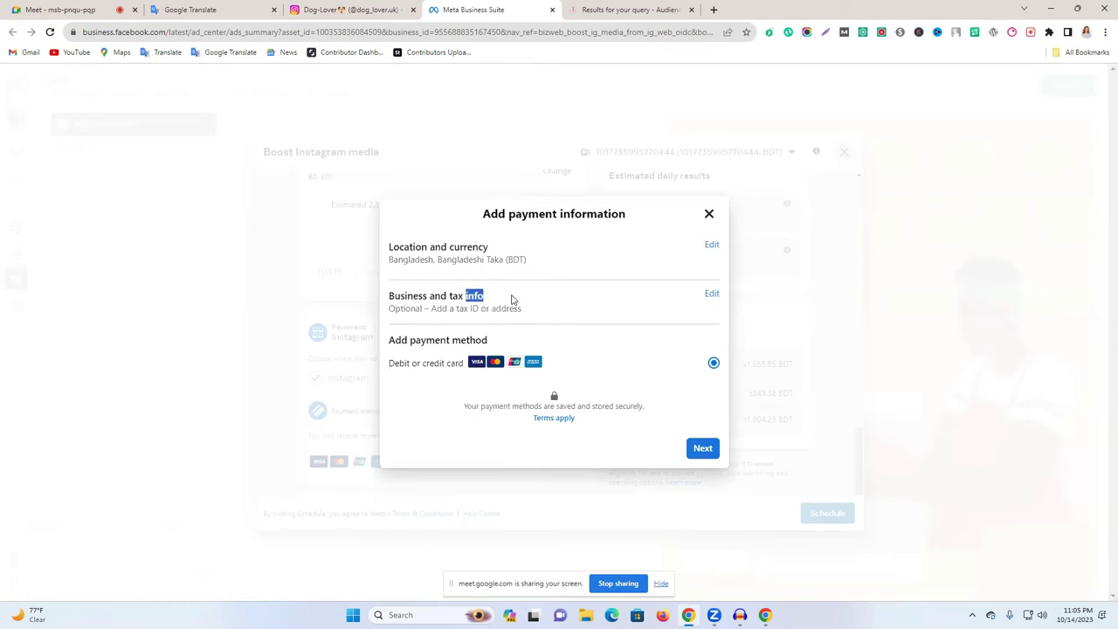
pyautogui.click(711, 296)
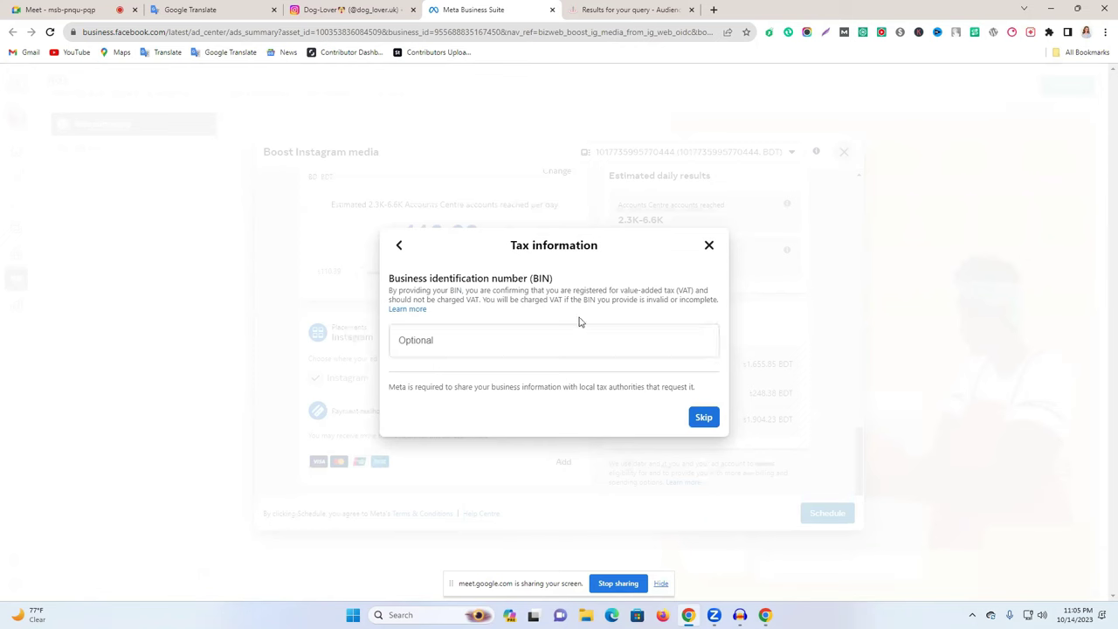
# Review the optional BIN field, then check the Audience Builder results tab
pyautogui.tripleClick(541, 278)
pyautogui.tripleClick(541, 278)
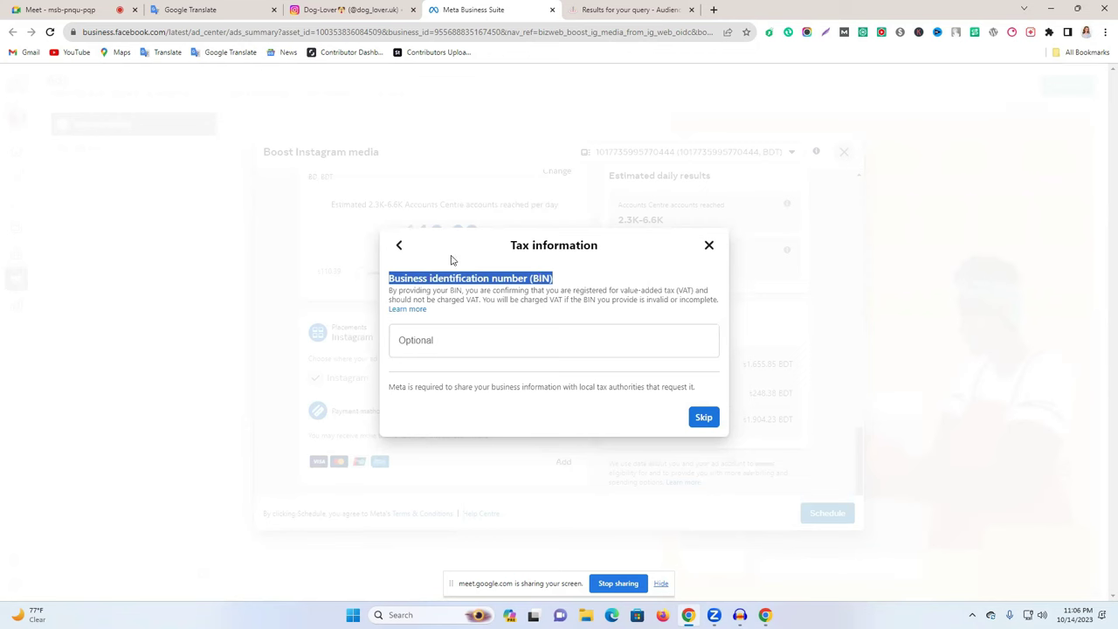
pyautogui.click(453, 325)
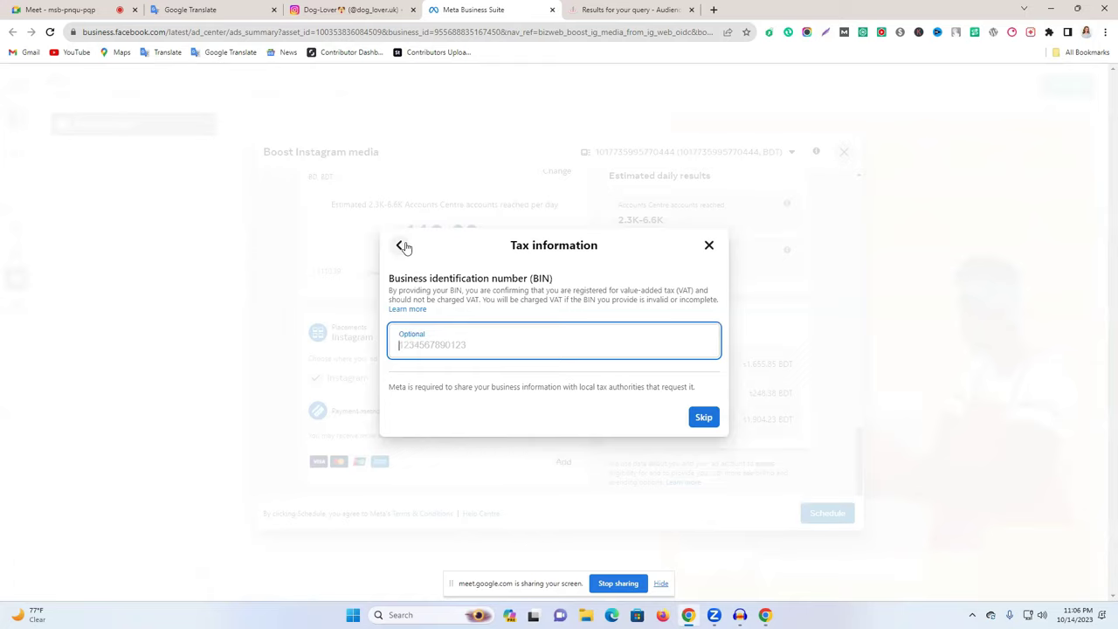
pyautogui.click(634, 9)
pyautogui.scroll(6, 714, 185)
pyautogui.scroll(20, 599, 190)
pyautogui.scroll(20, 592, 193)
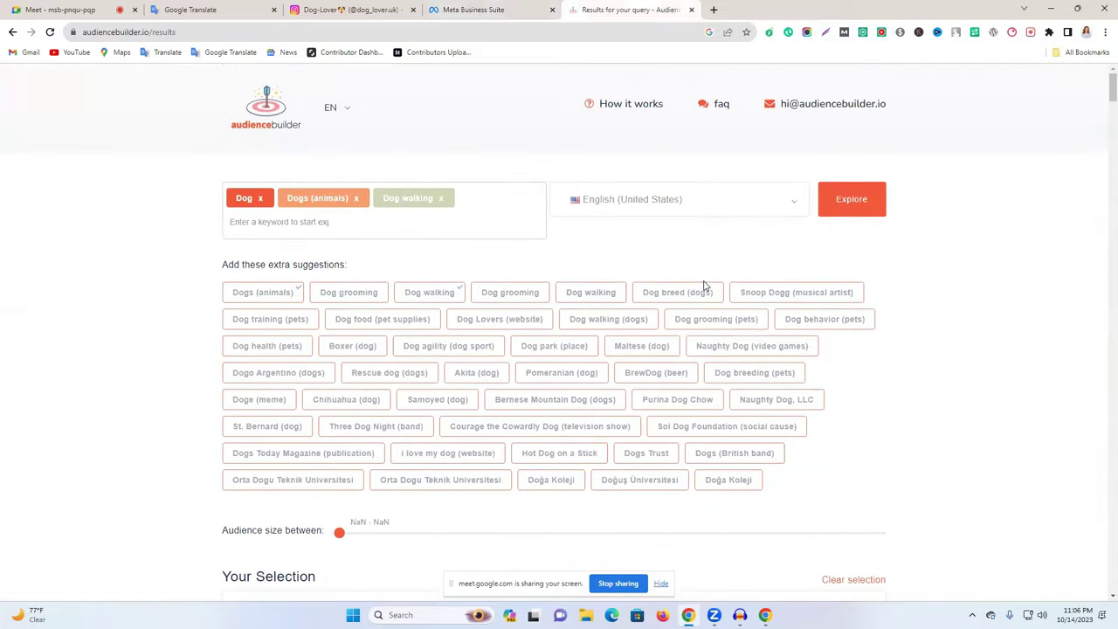
# Return to the Tax information step, reselect the BIN heading, and start a new browser tab
pyautogui.click(518, 7)
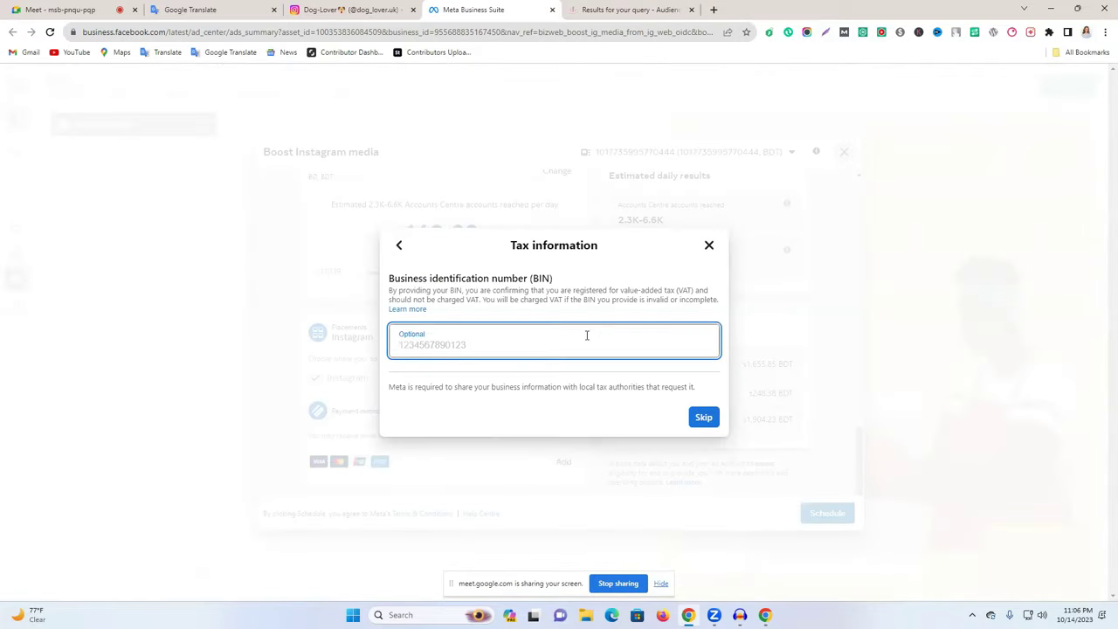
pyautogui.doubleClick(542, 278)
pyautogui.click(481, 334)
pyautogui.click(524, 292)
pyautogui.doubleClick(542, 278)
pyautogui.click(462, 335)
pyautogui.doubleClick(541, 278)
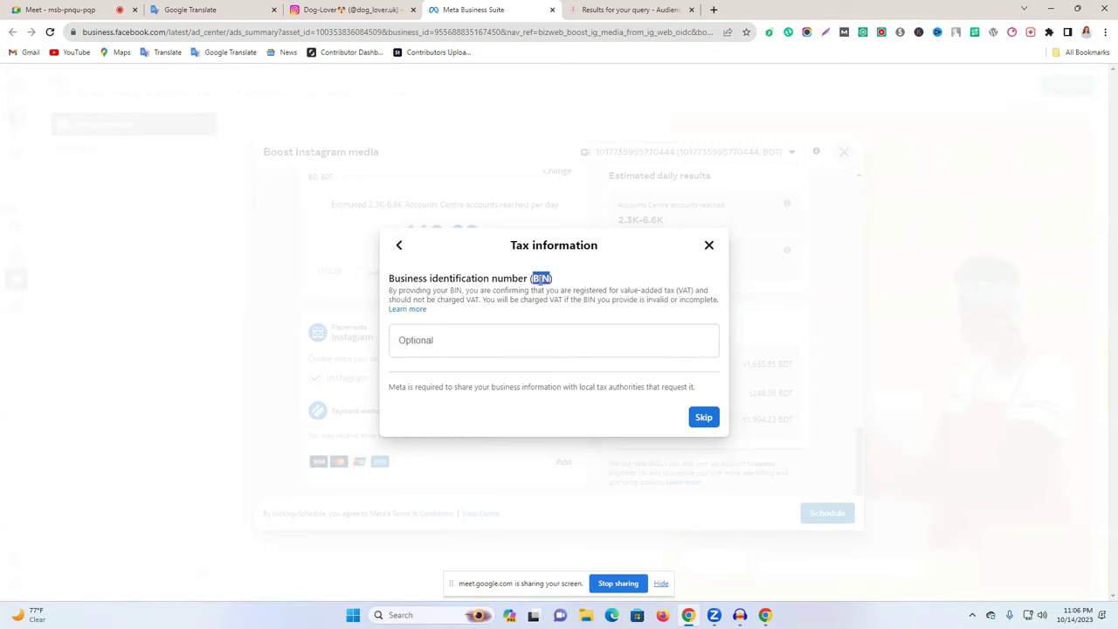
pyautogui.click(714, 9)
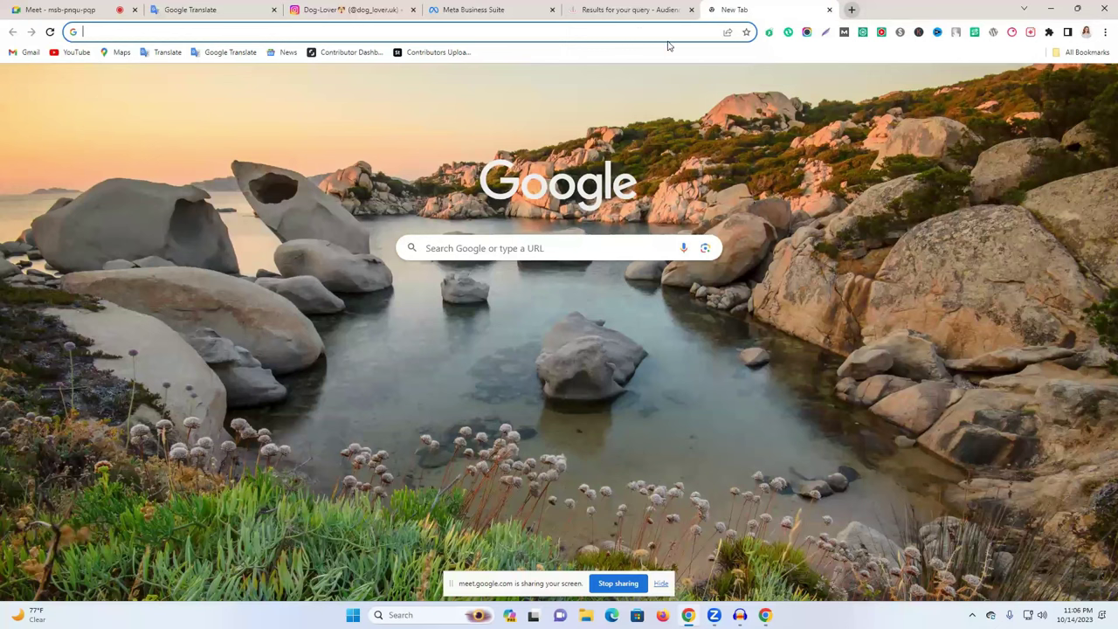
# Search Google for 'tin certificate'
pyautogui.click(638, 32)
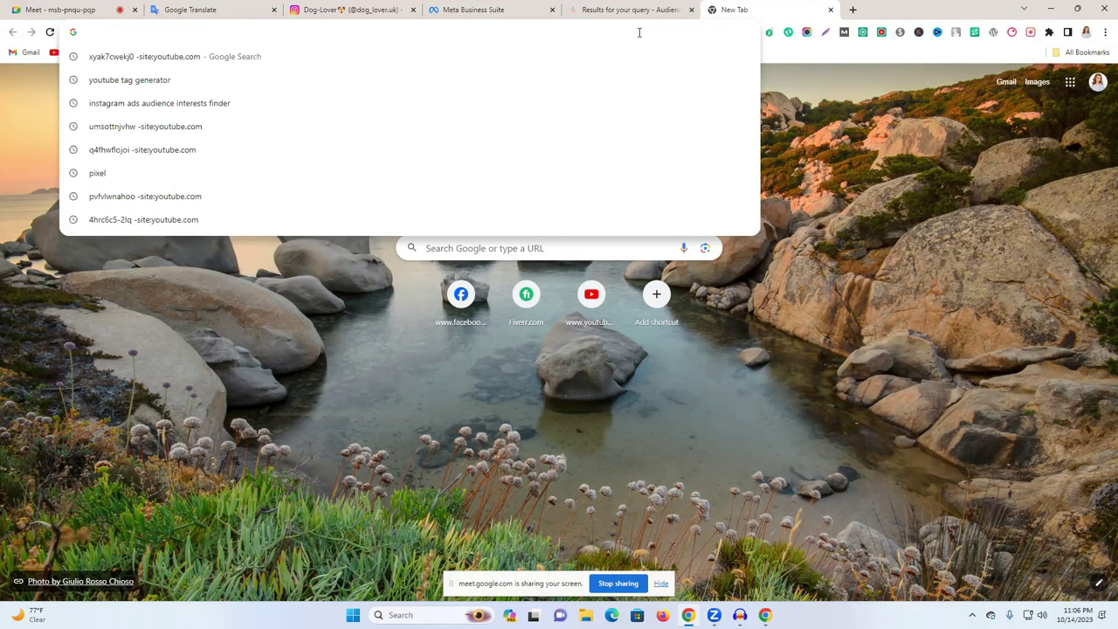
pyautogui.write('g')
pyautogui.press('BackSpace')
pyautogui.press('BackSpace')
pyautogui.write('ti')
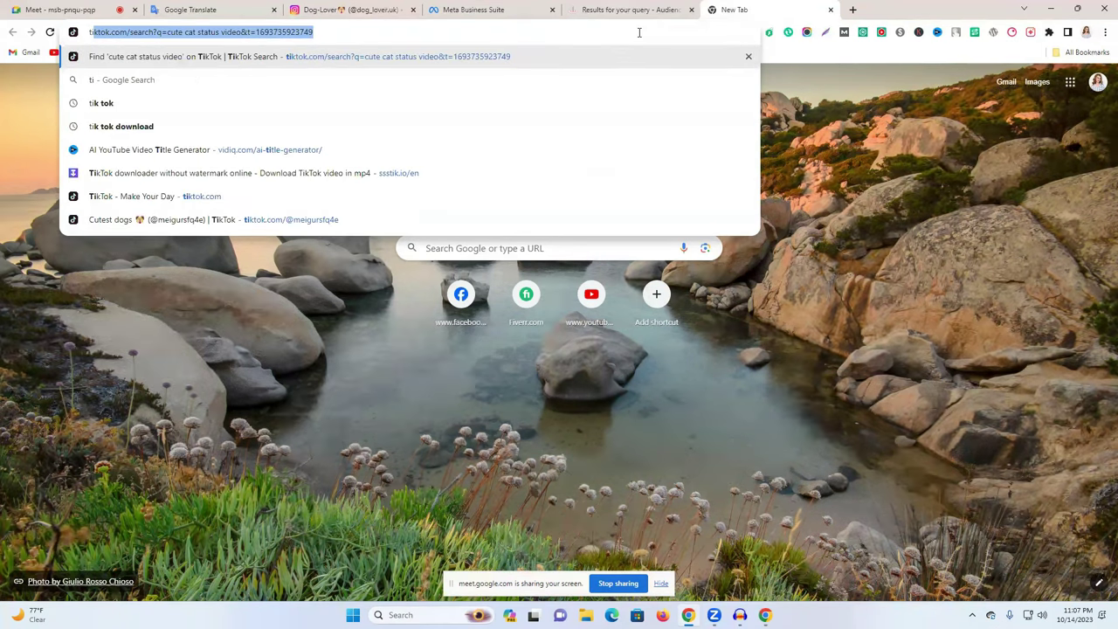
pyautogui.write('n')
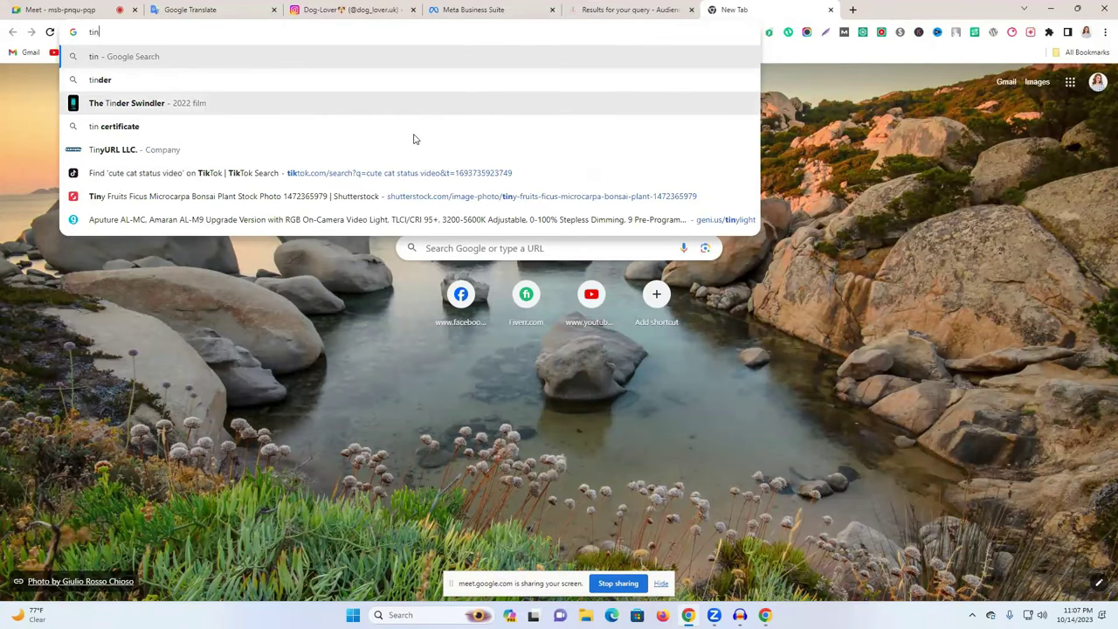
pyautogui.click(414, 136)
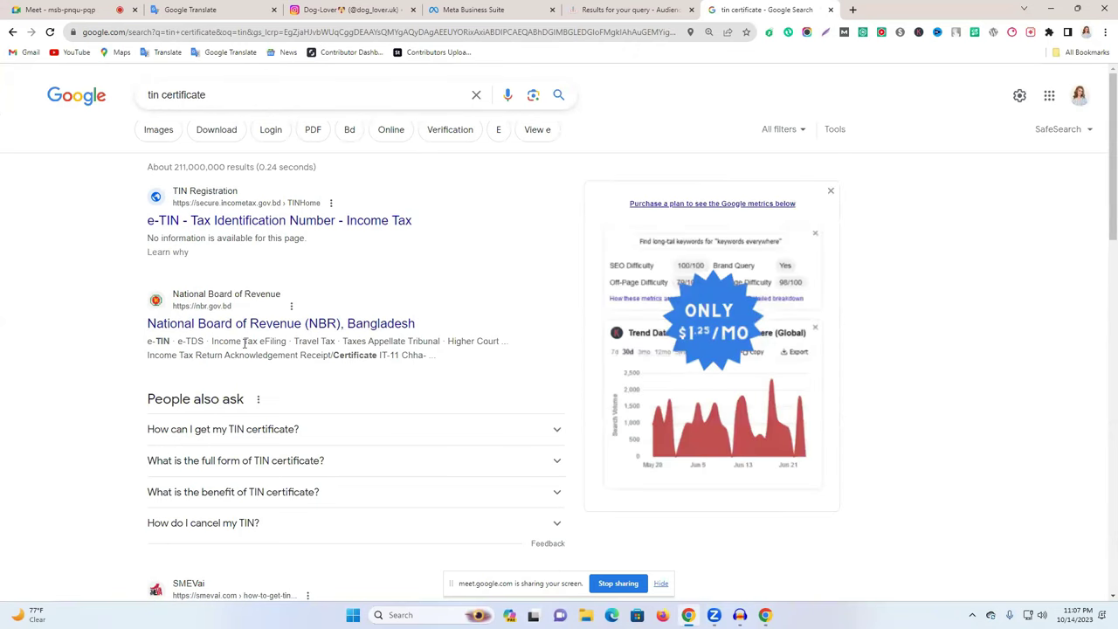
# Change the query to 'bin certificate' and open the National Board of Revenue's 13 Digit BIN result
pyautogui.doubleClick(153, 94)
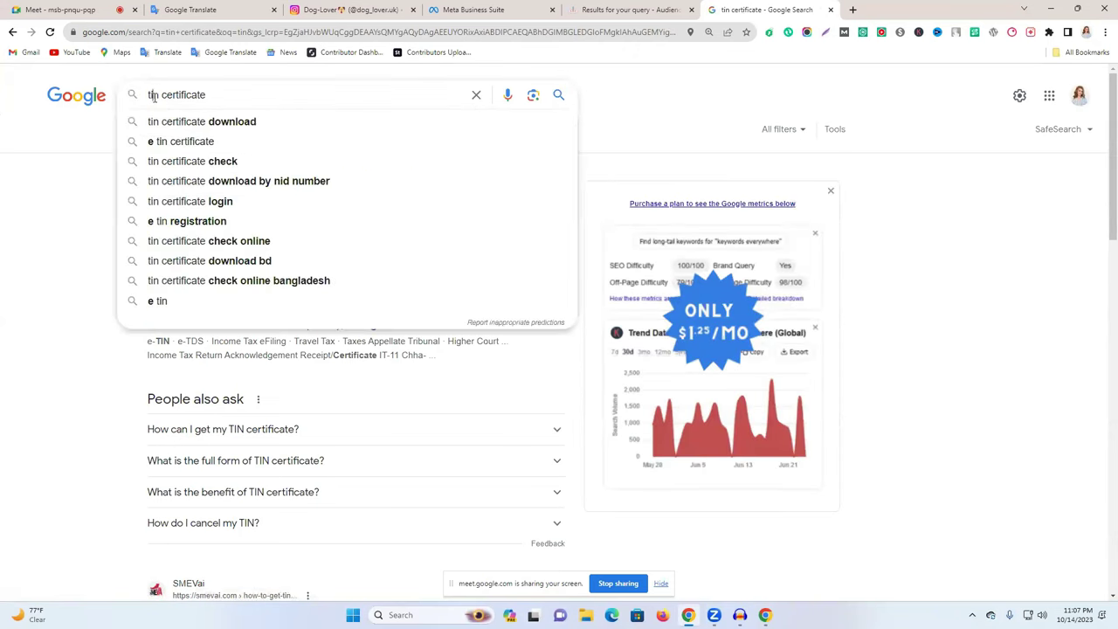
pyautogui.write('bin')
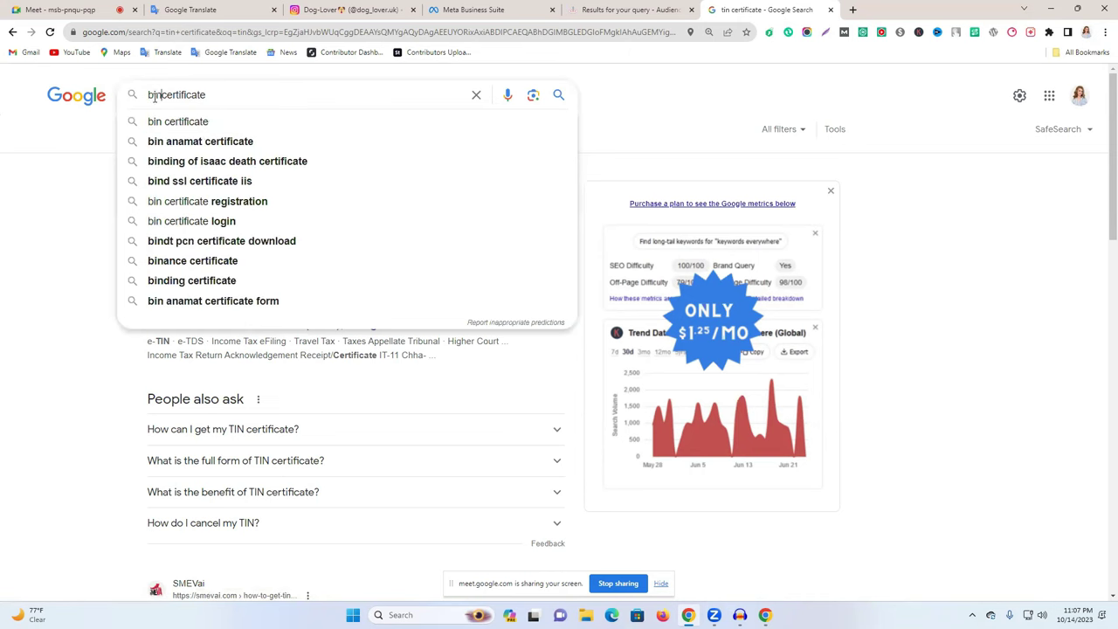
pyautogui.press('Return')
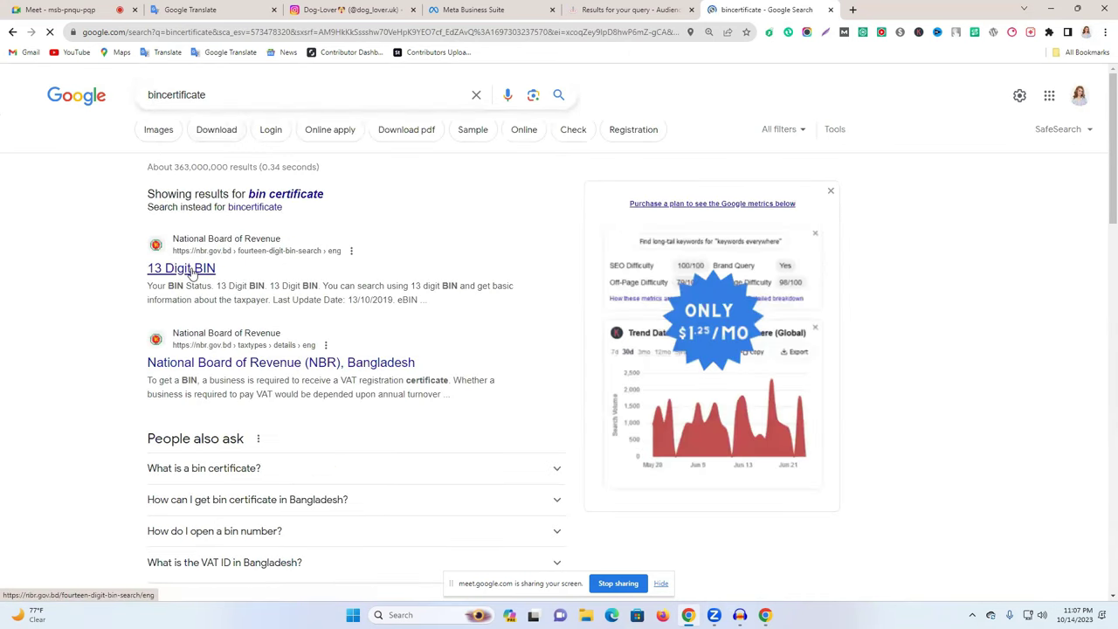
pyautogui.click(282, 195)
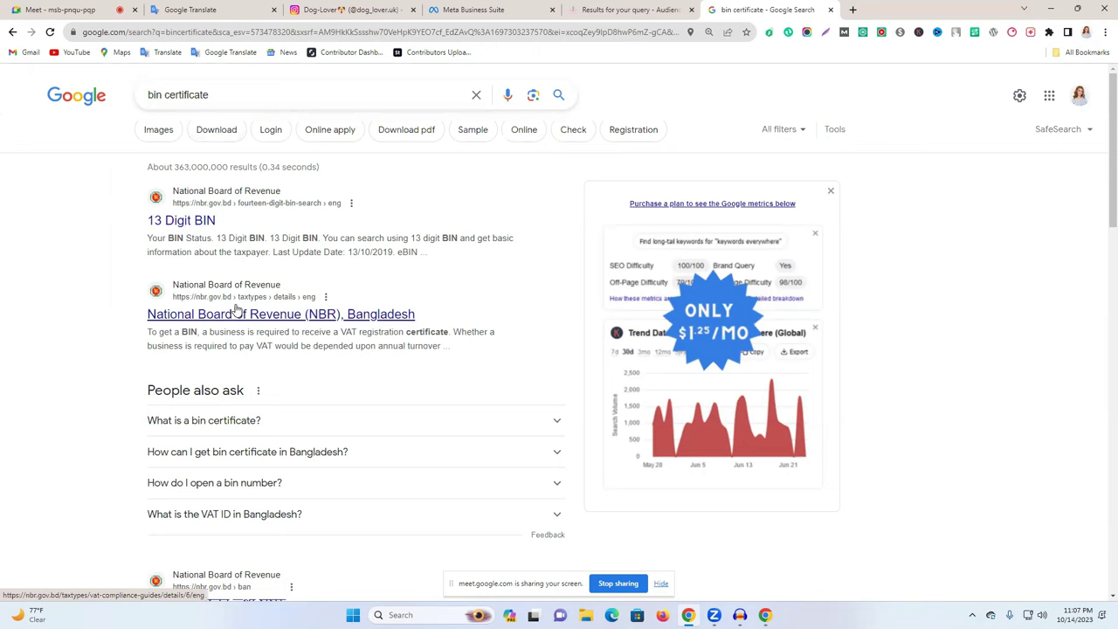
pyautogui.click(186, 218)
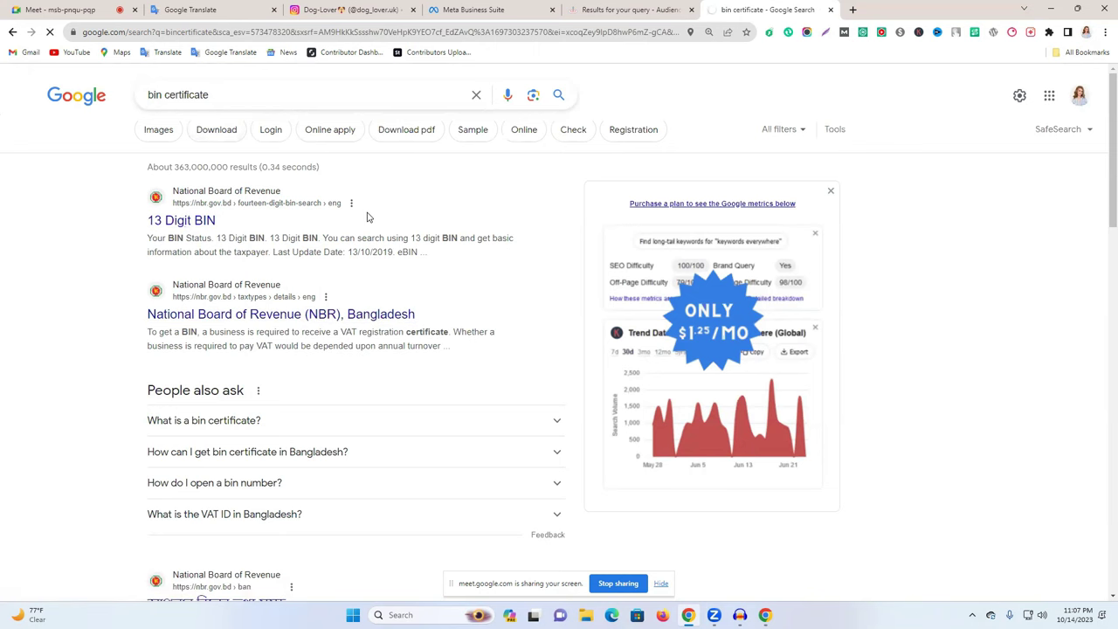
# Switch among browser tabs to reach the newly opened NBR BIN page
pyautogui.click(628, 9)
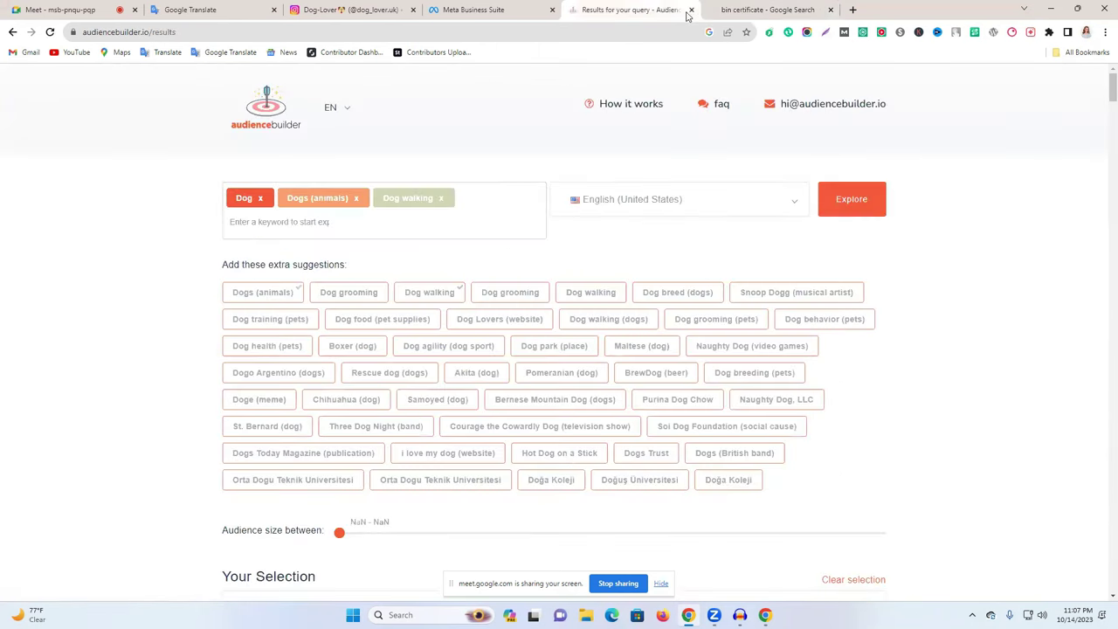
pyautogui.click(749, 7)
pyautogui.click(696, 9)
pyautogui.click(736, 9)
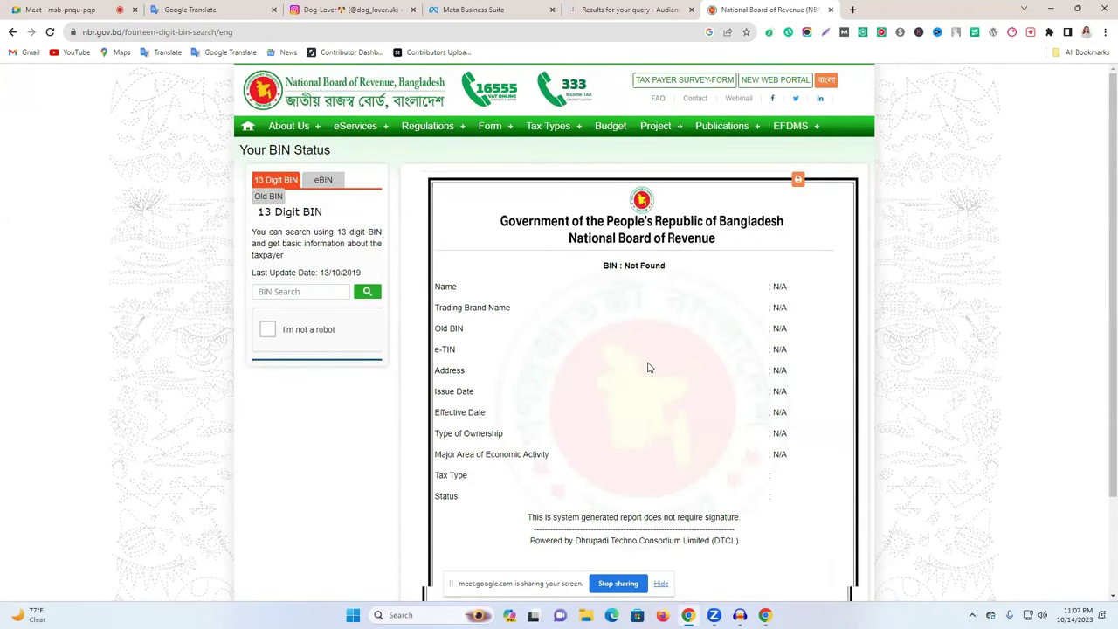
# Scroll through the Your BIN Status report showing 'BIN : Not Found' with N/A fields
pyautogui.scroll(-2, 648, 367)
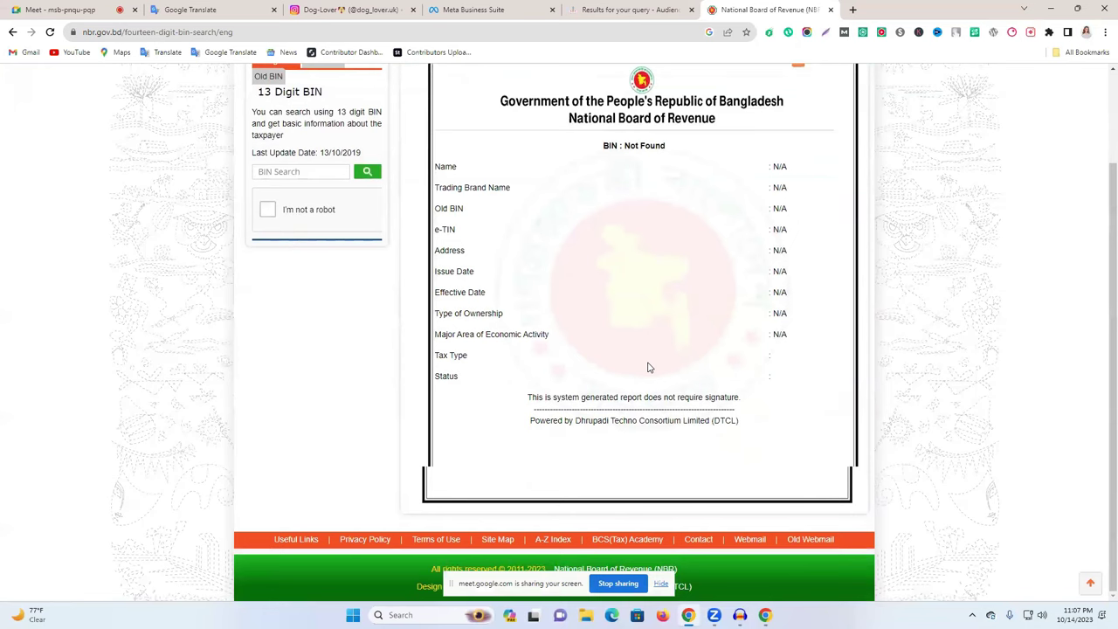
pyautogui.scroll(2, 648, 367)
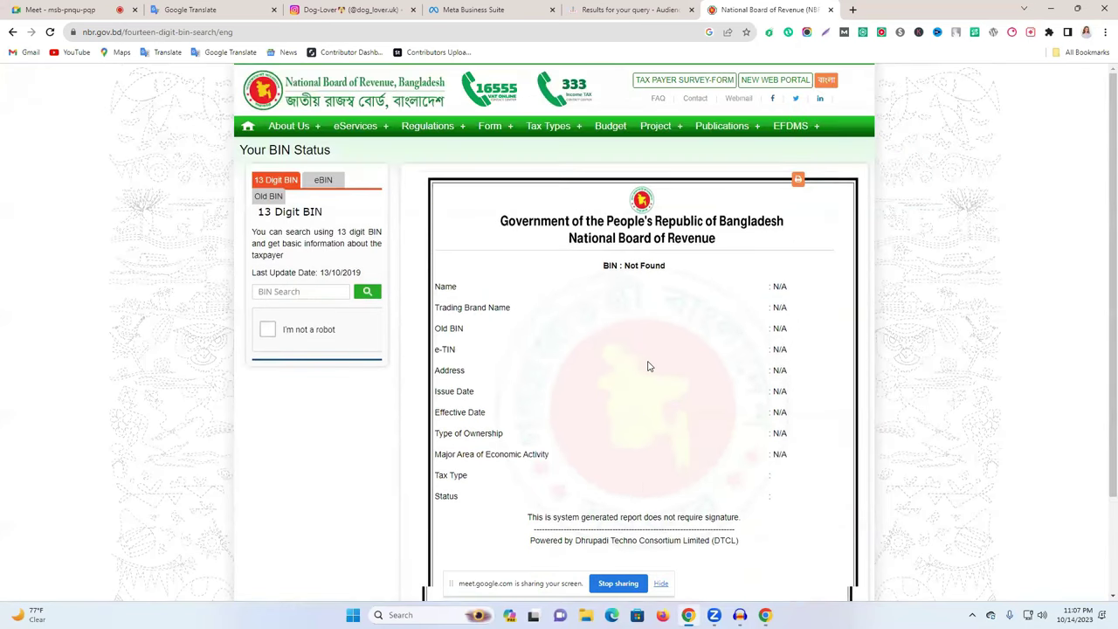
pyautogui.scroll(-2, 657, 310)
pyautogui.scroll(2, 657, 309)
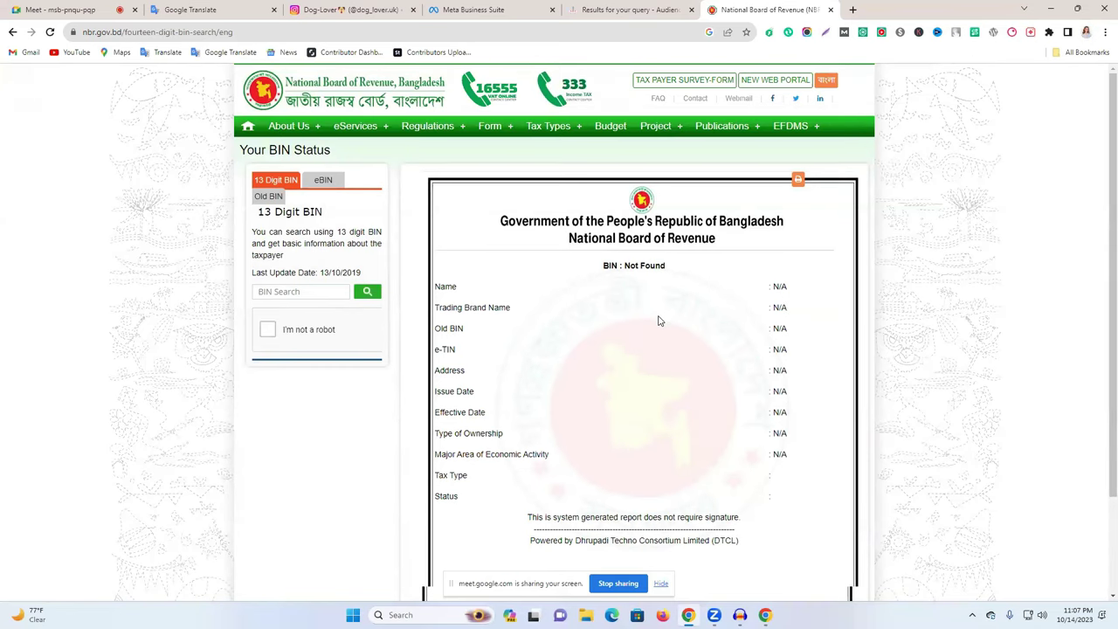
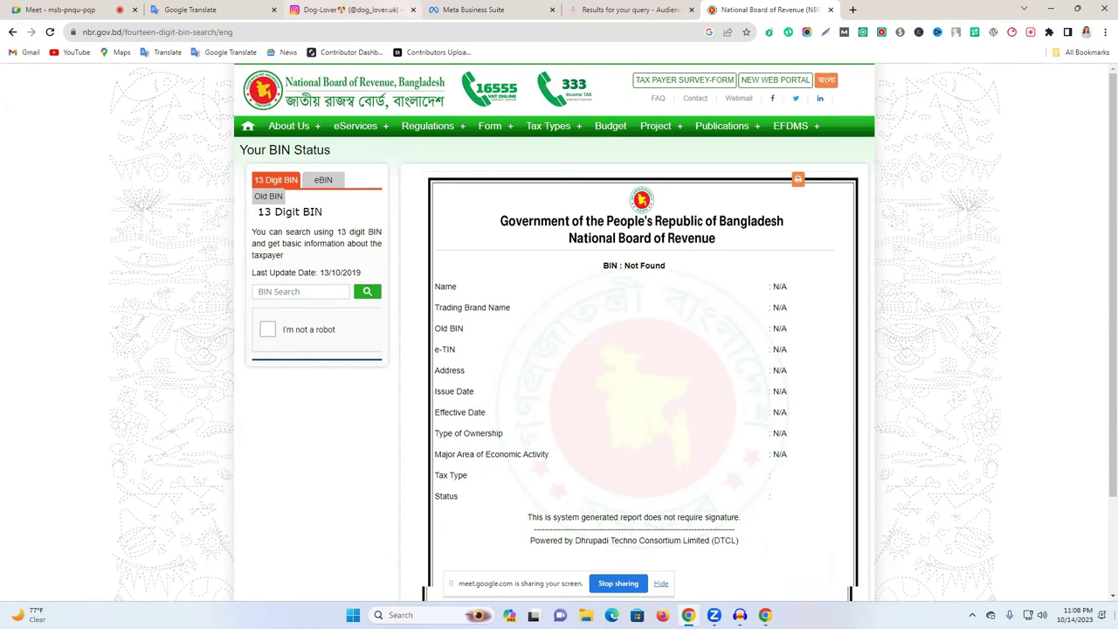
# Leave the tax lookup via the Instagram tab and return to the Meta Business Suite boost setup
pyautogui.click(382, 7)
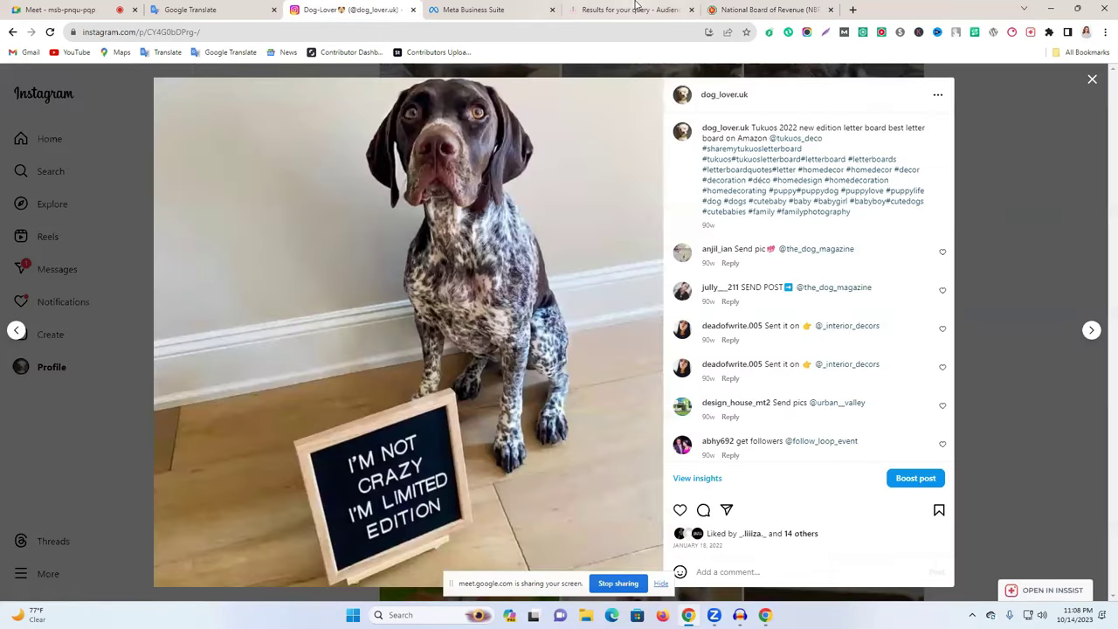
pyautogui.click(524, 11)
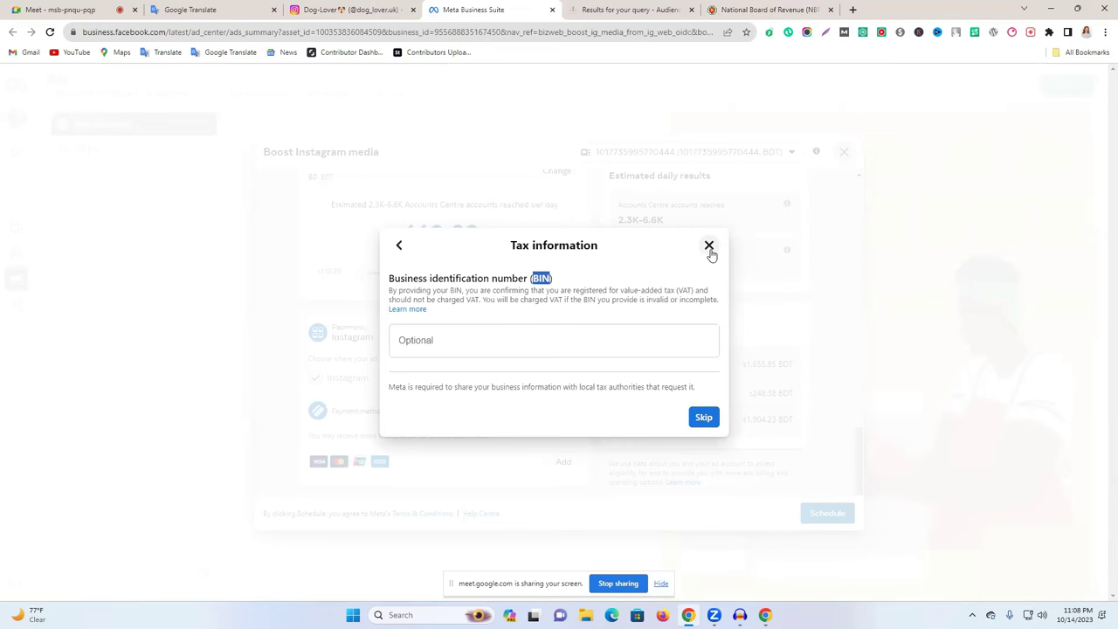
# Leave the optional BIN blank, close Tax information, and add a debit or credit card payment method
pyautogui.click(417, 340)
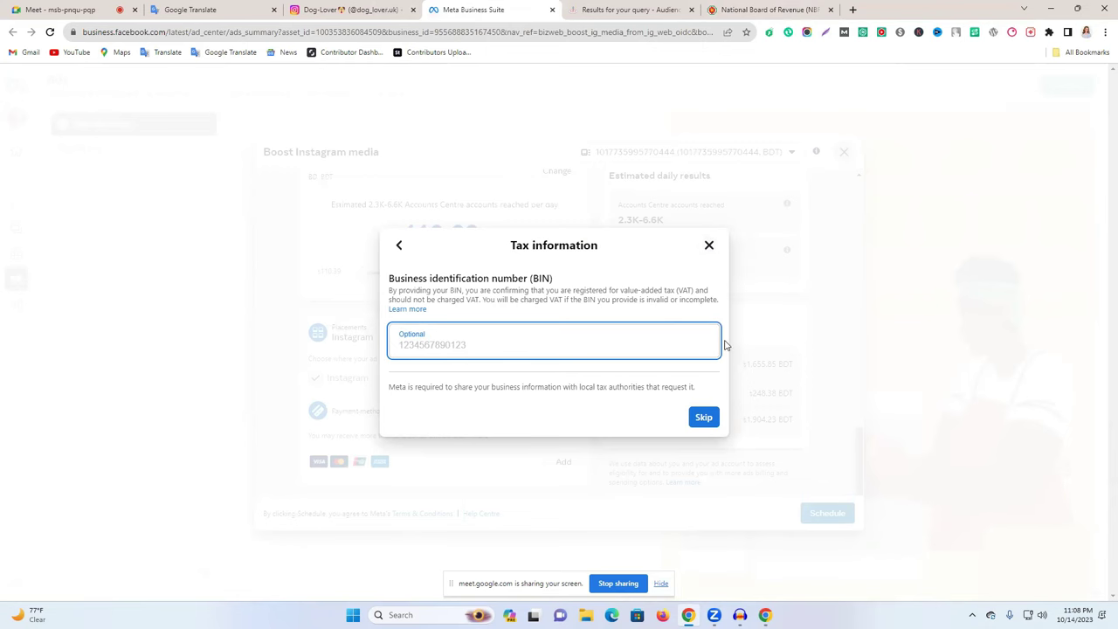
pyautogui.click(709, 246)
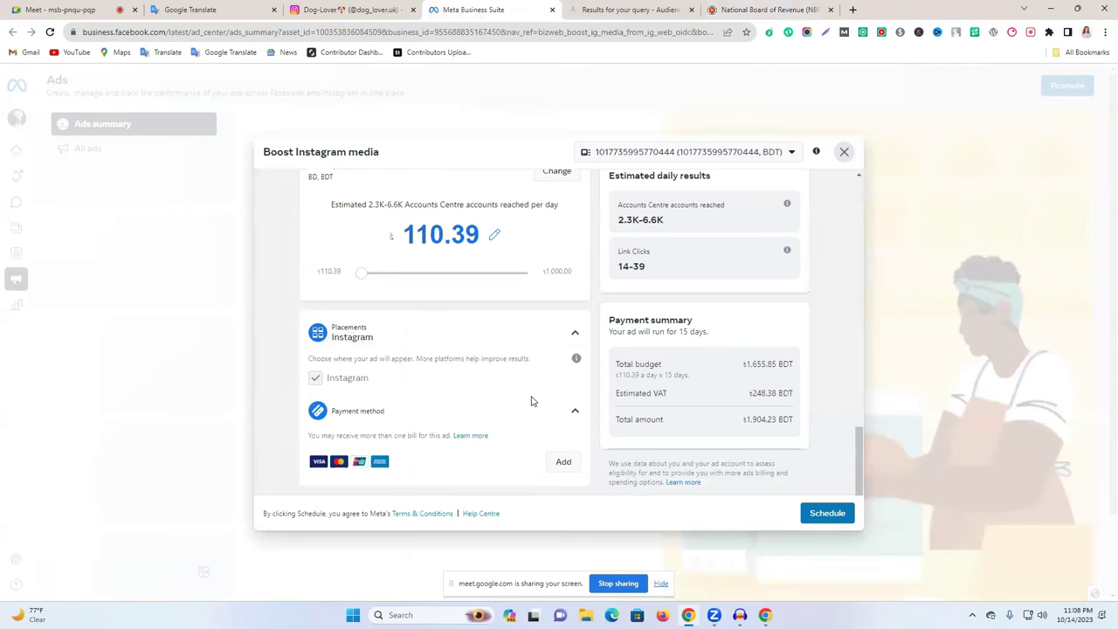
pyautogui.click(566, 463)
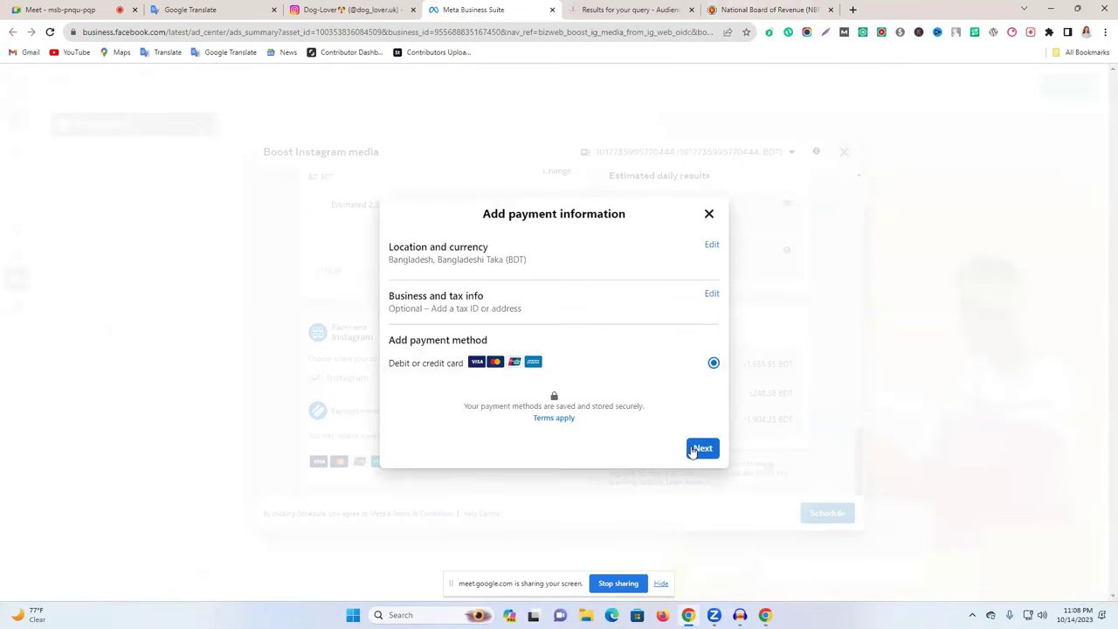
pyautogui.click(692, 450)
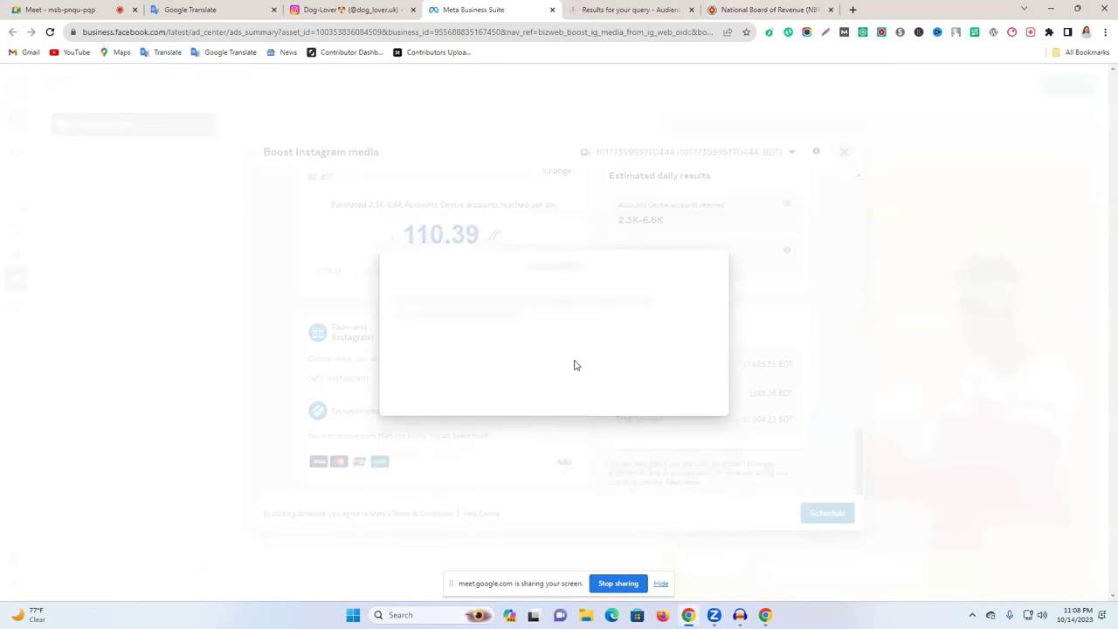
# Fill the card form from the saved Mastercard, correcting the cardholder name and entering the CVV
pyautogui.click(437, 284)
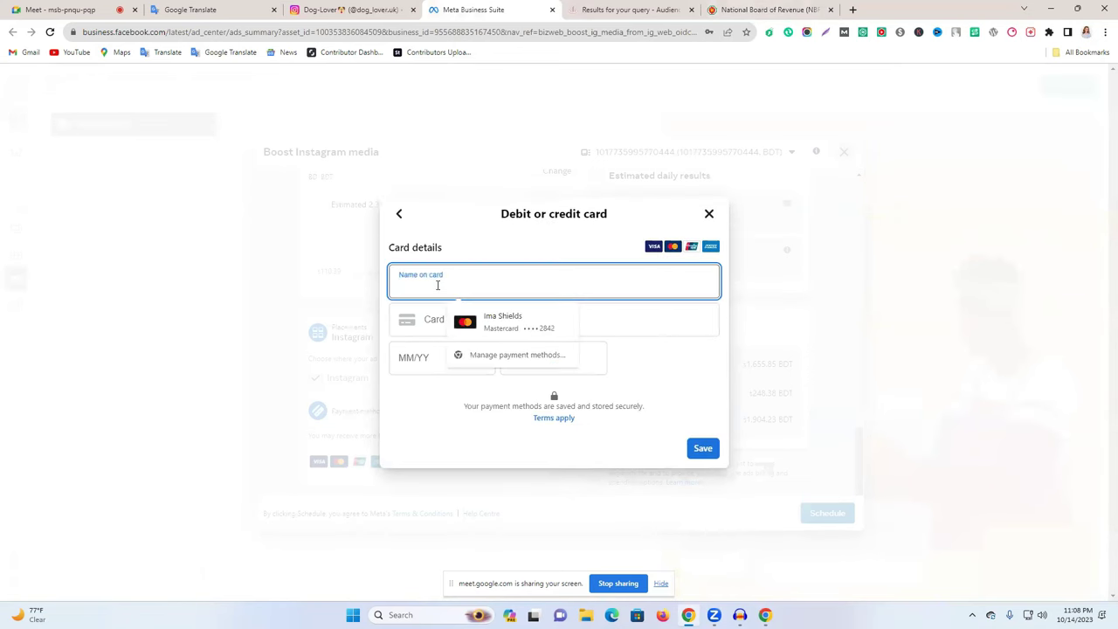
pyautogui.click(539, 337)
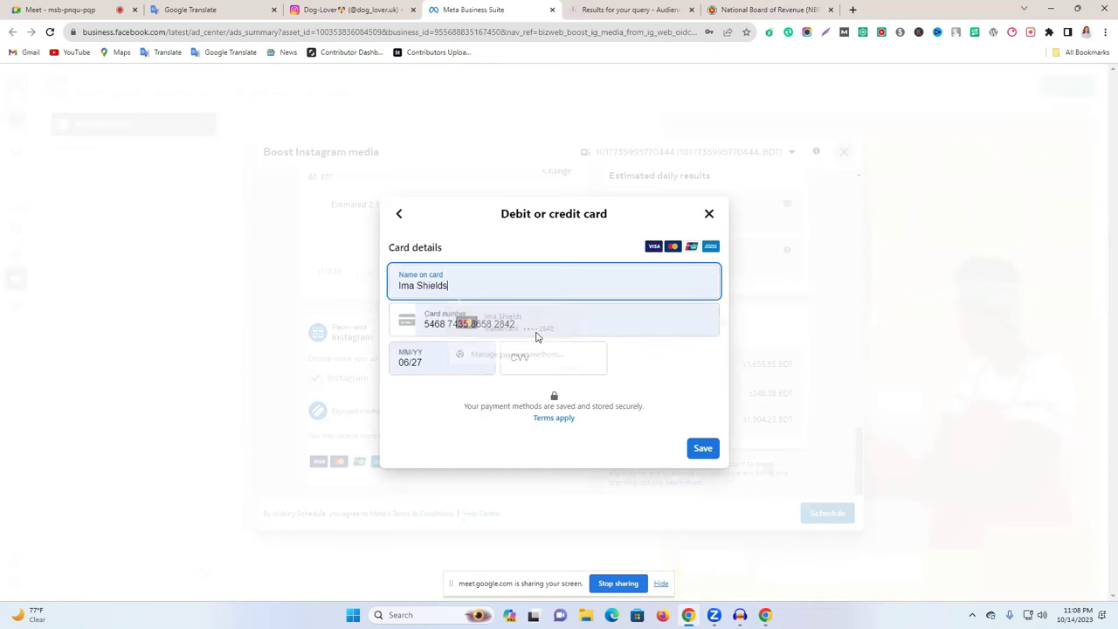
pyautogui.click(546, 361)
pyautogui.write('•••')
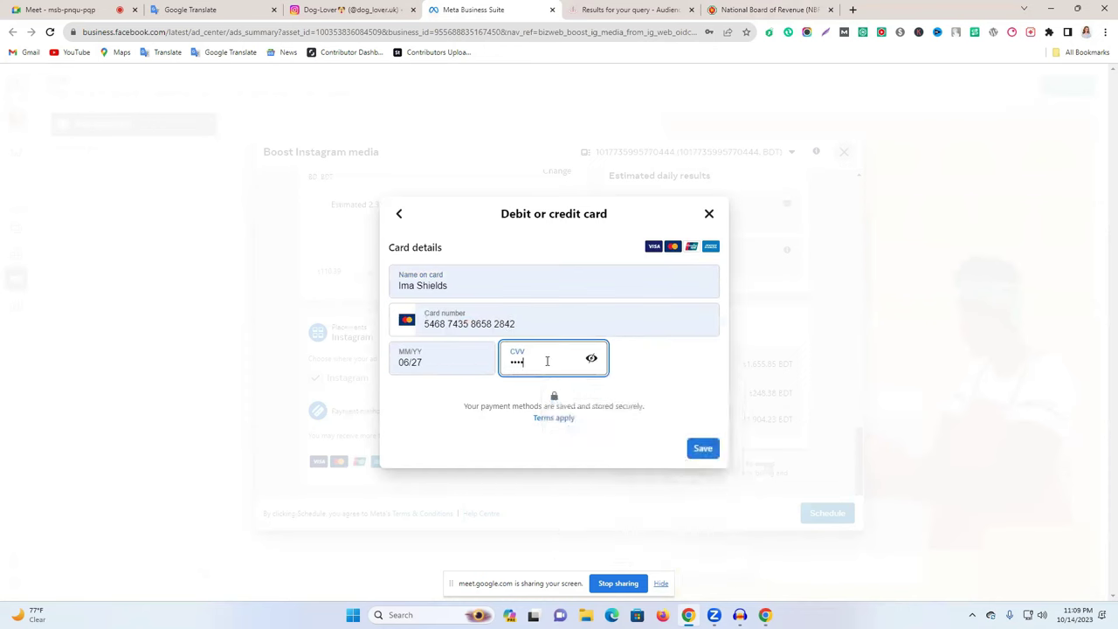
pyautogui.write('•••')
pyautogui.click(453, 293)
pyautogui.write('s')
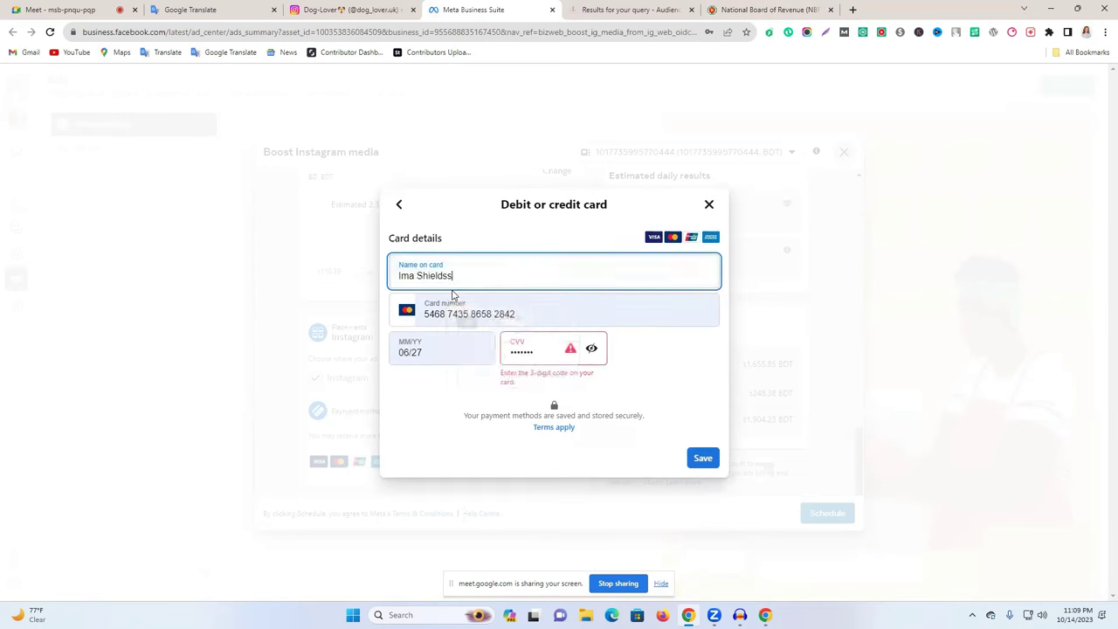
pyautogui.click(681, 358)
pyautogui.doubleClick(560, 353)
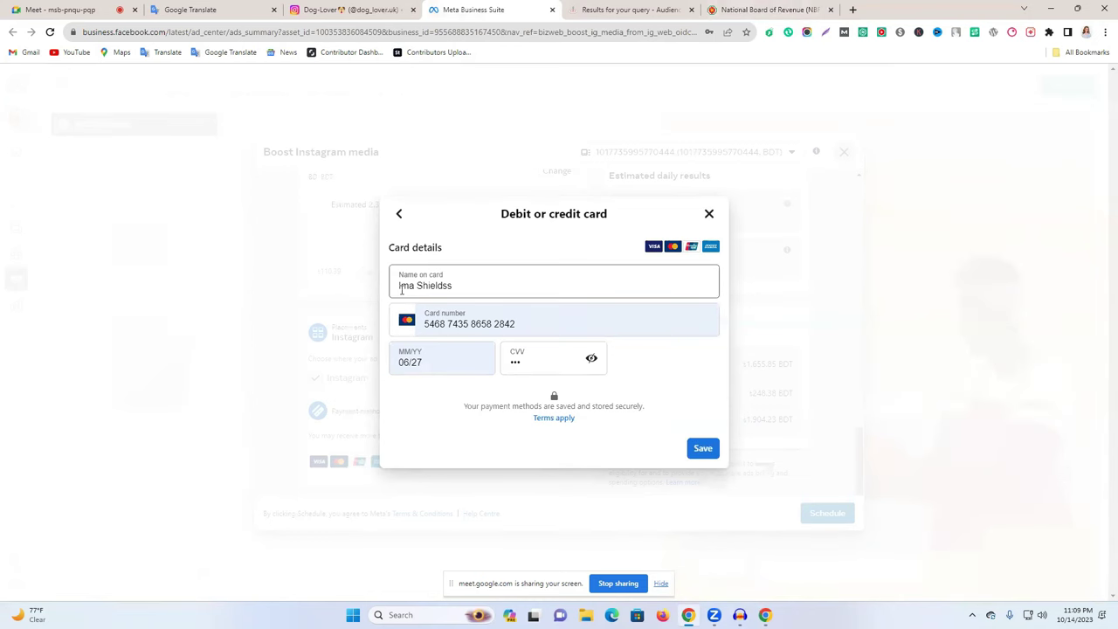
# Save the card, then close the form after verification fails
pyautogui.click(716, 454)
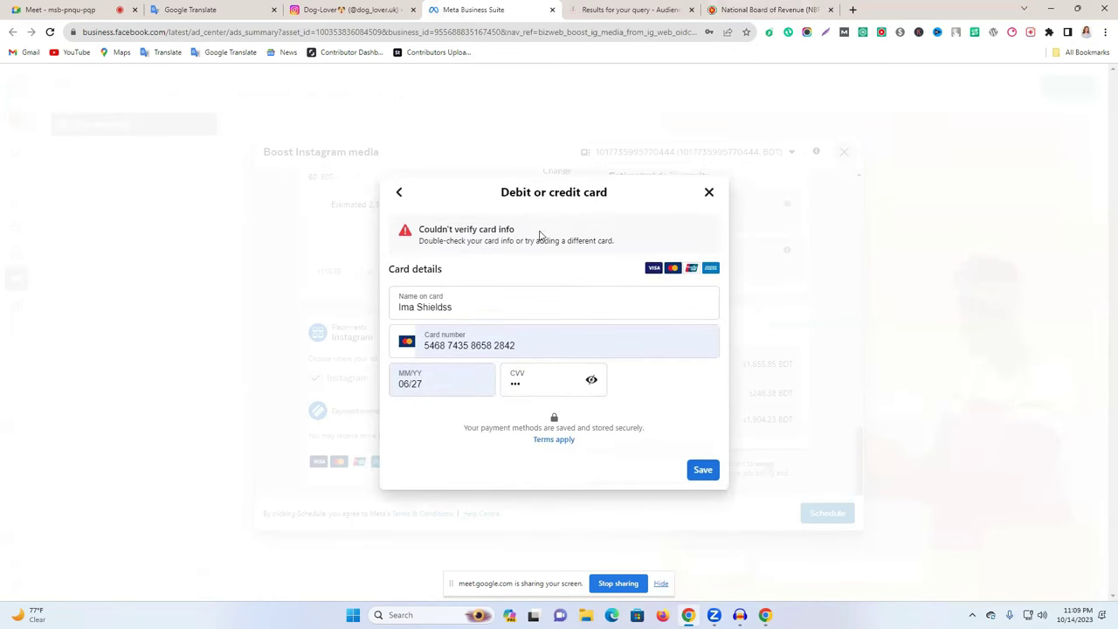
pyautogui.doubleClick(450, 307)
pyautogui.tripleClick(452, 307)
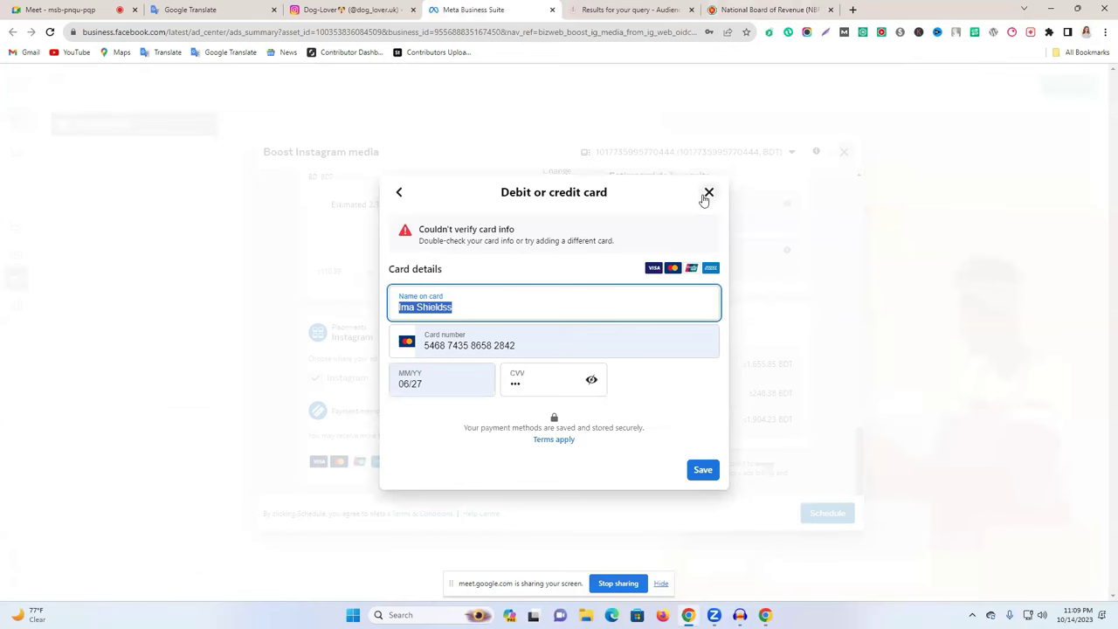
pyautogui.click(707, 193)
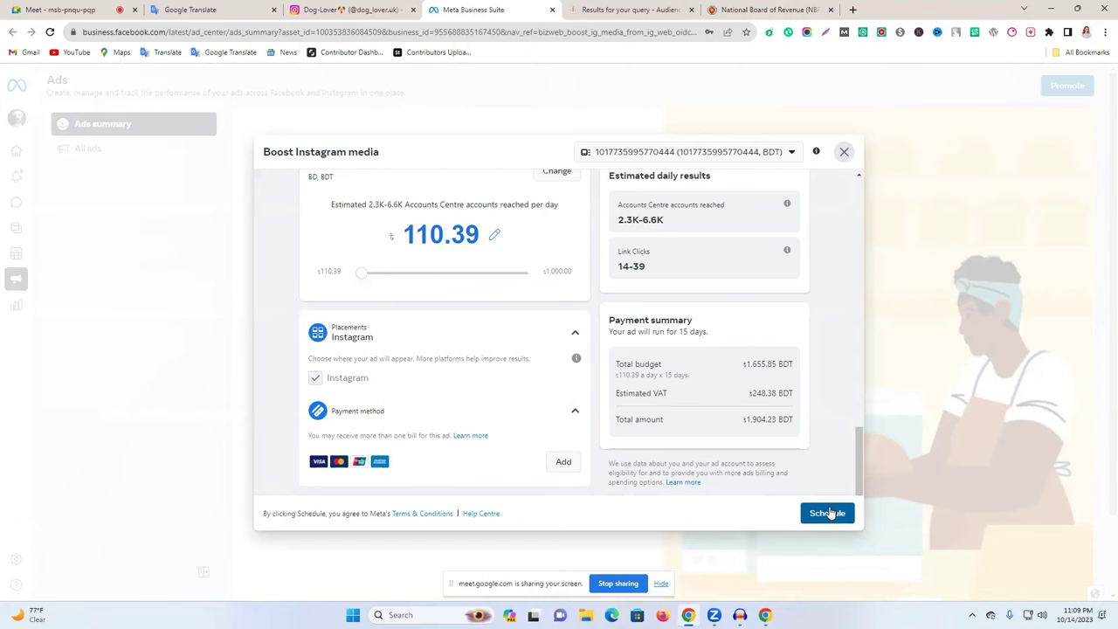
# Set the boost duration to 12 days
pyautogui.scroll(2, 518, 358)
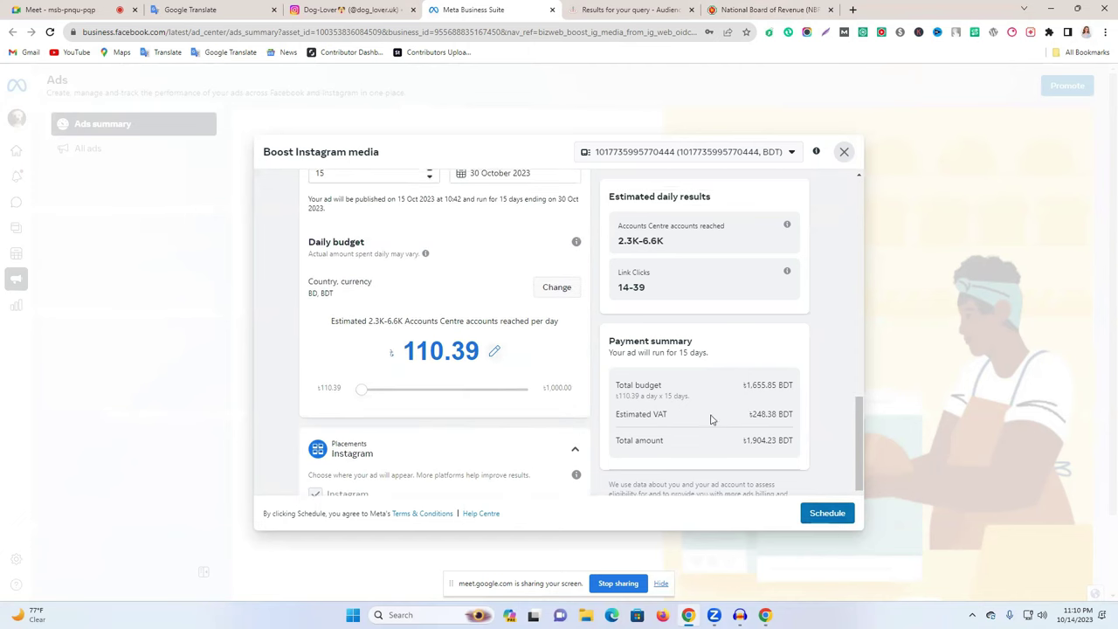
pyautogui.scroll(-2, 711, 420)
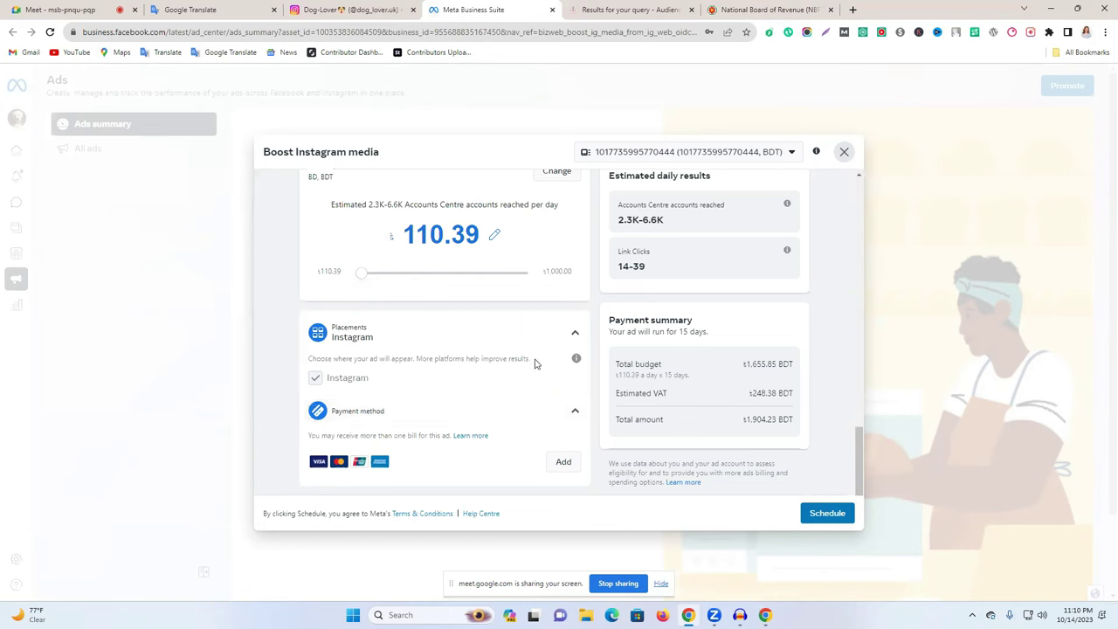
pyautogui.scroll(3, 533, 365)
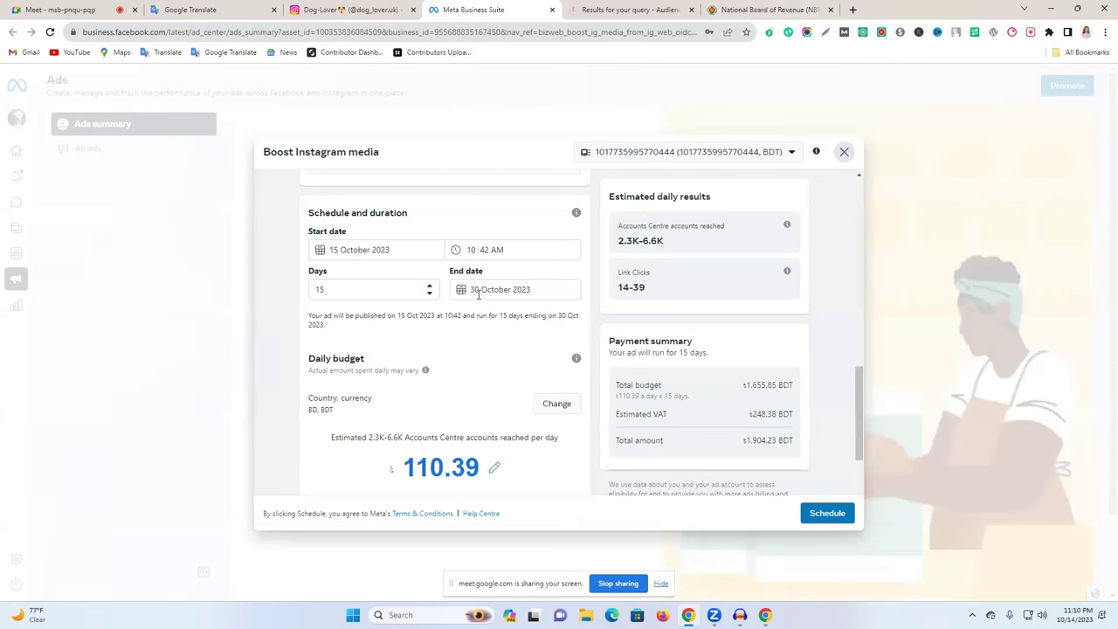
pyautogui.click(429, 286)
pyautogui.click(430, 293)
pyautogui.click(430, 293)
pyautogui.click(430, 295)
pyautogui.click(430, 293)
# Set the start date to 15 October so the boost runs to 27 October
pyautogui.click(360, 251)
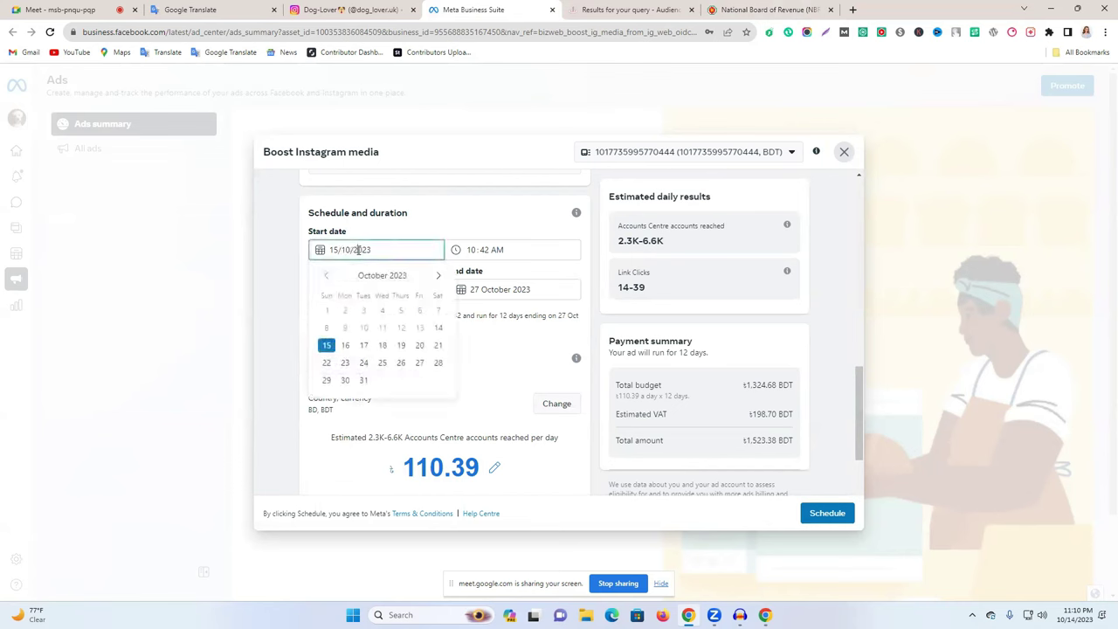
pyautogui.click(439, 330)
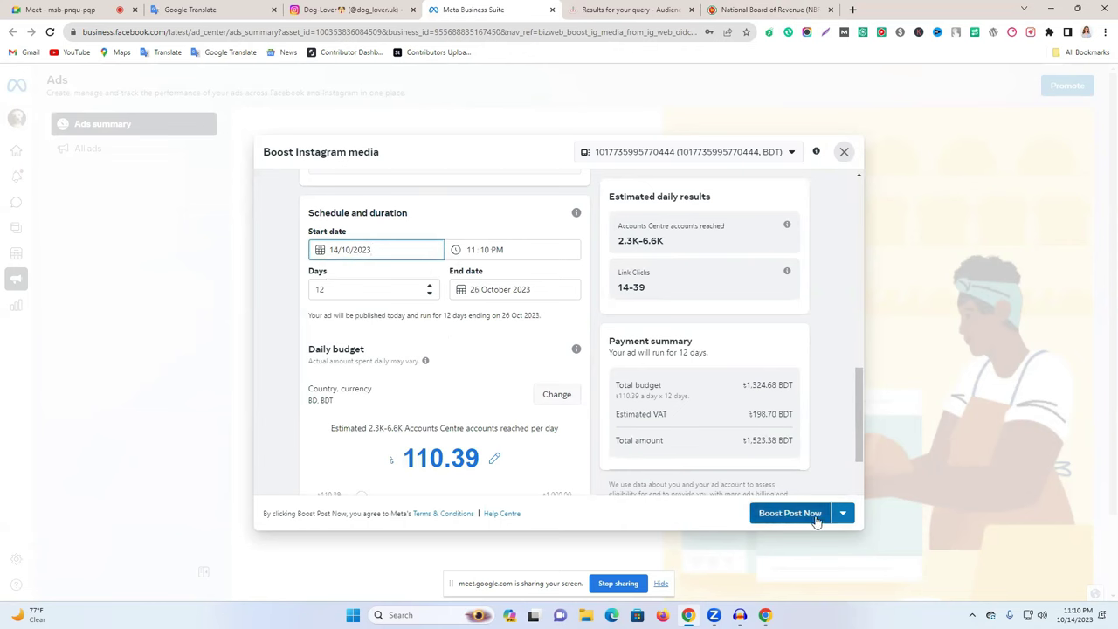
pyautogui.click(355, 250)
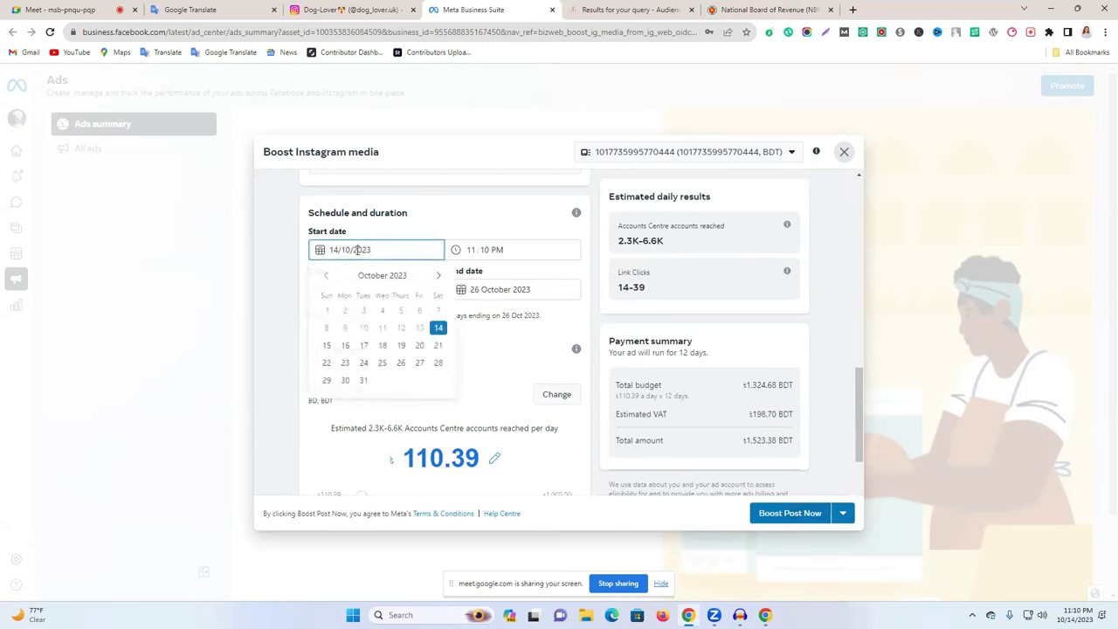
pyautogui.click(328, 346)
# Try scheduling the boost and dismiss the Add payment information request
pyautogui.scroll(-3, 557, 421)
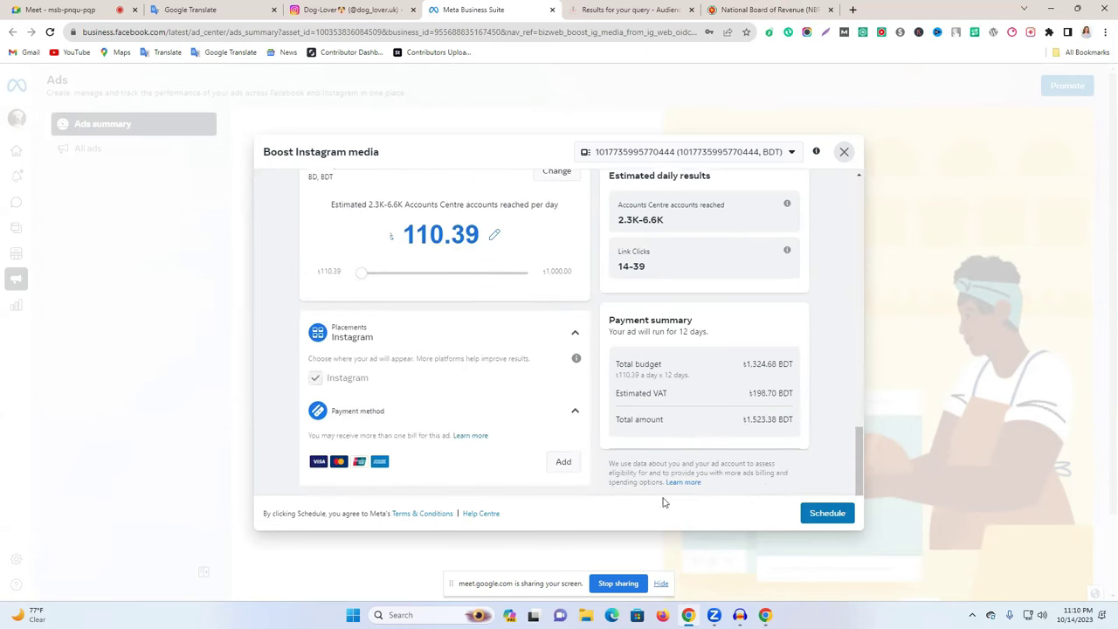
pyautogui.click(834, 520)
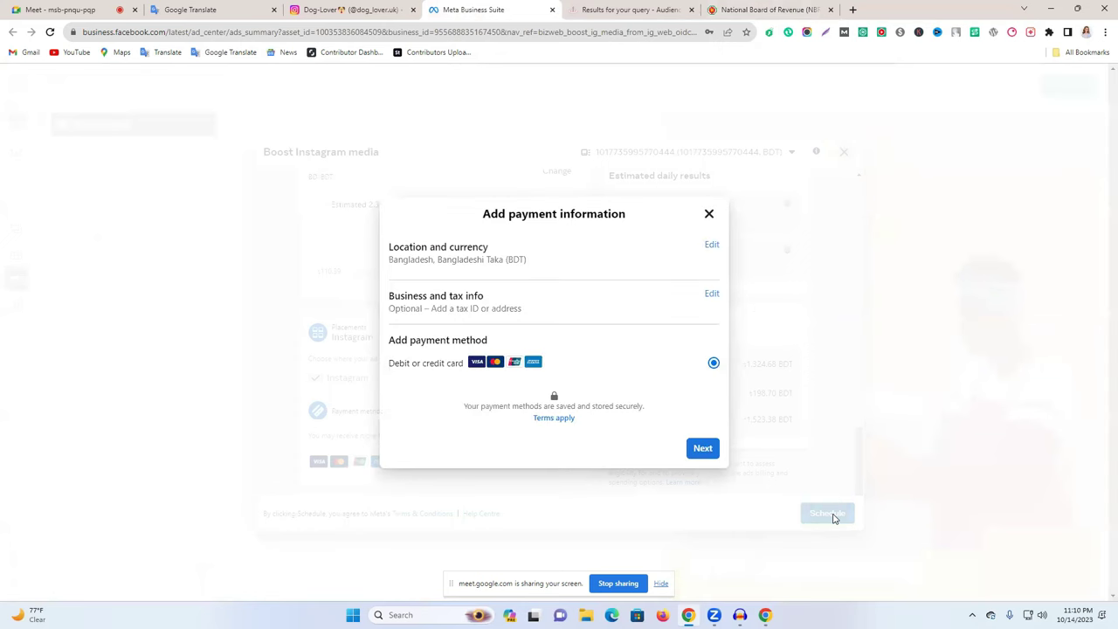
pyautogui.click(710, 214)
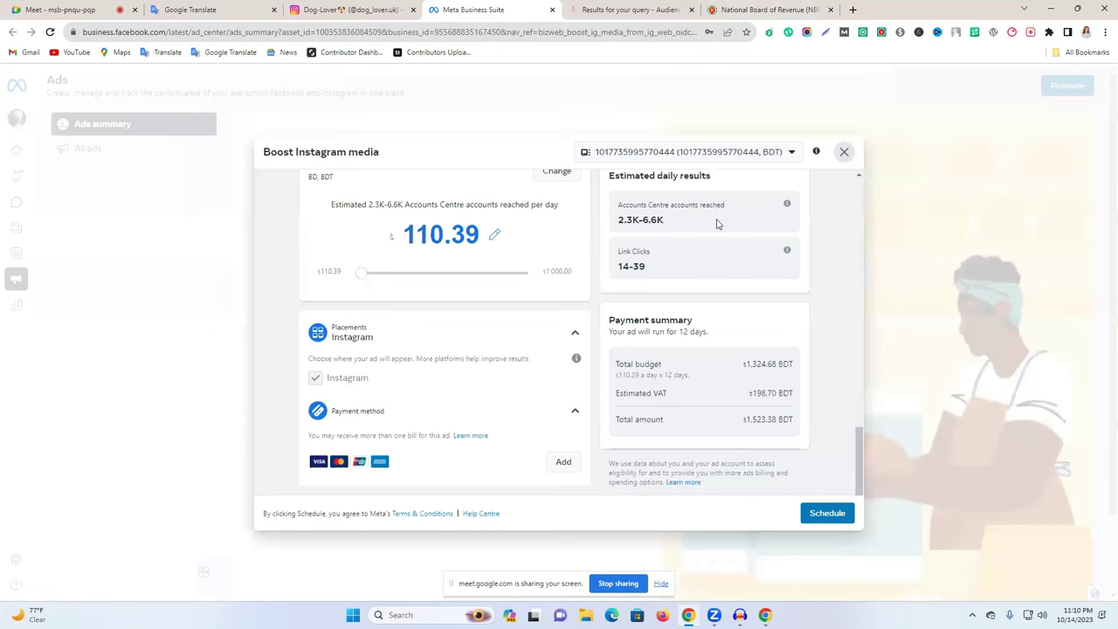
pyautogui.scroll(10, 424, 320)
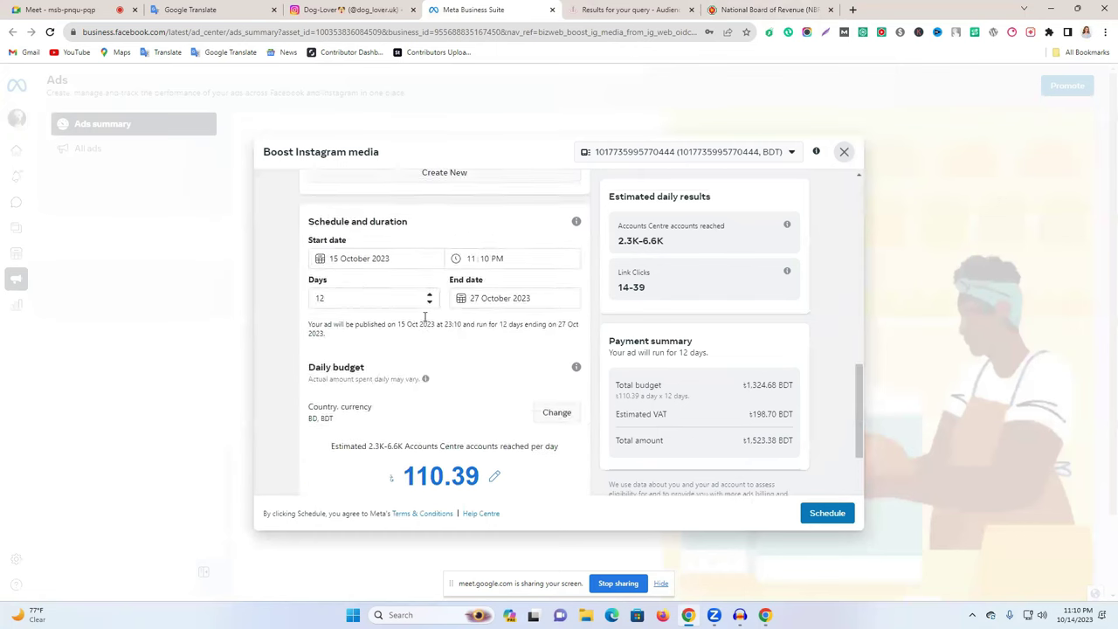
pyautogui.scroll(2, 461, 352)
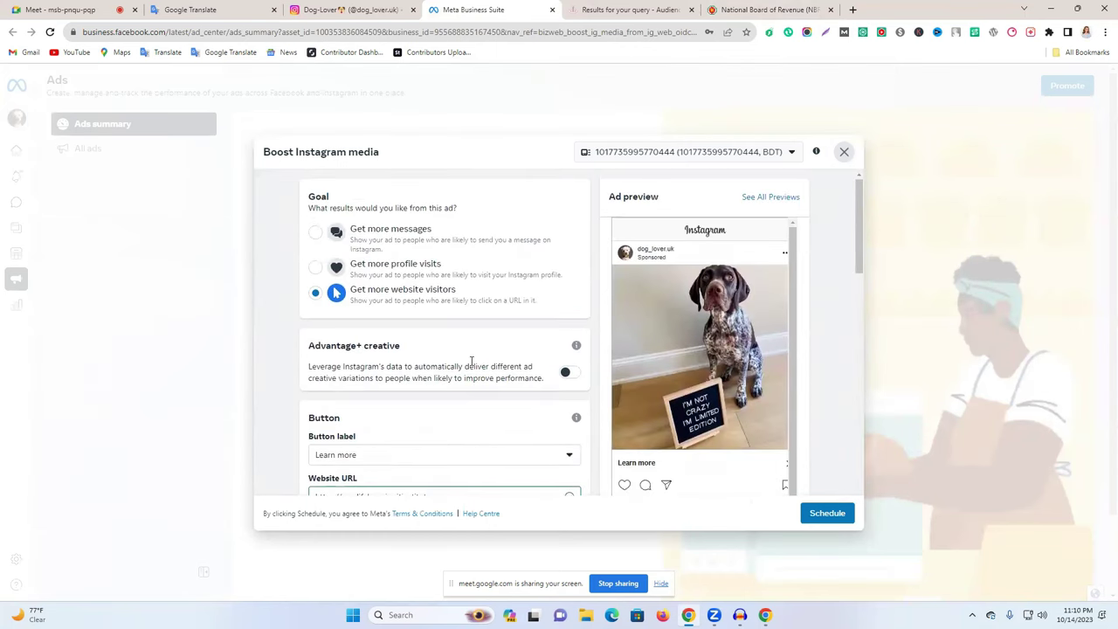
# Check the website URL, then capture the whole page in Lightshot with a red rectangle around the Boost dialog
pyautogui.scroll(-3, 835, 382)
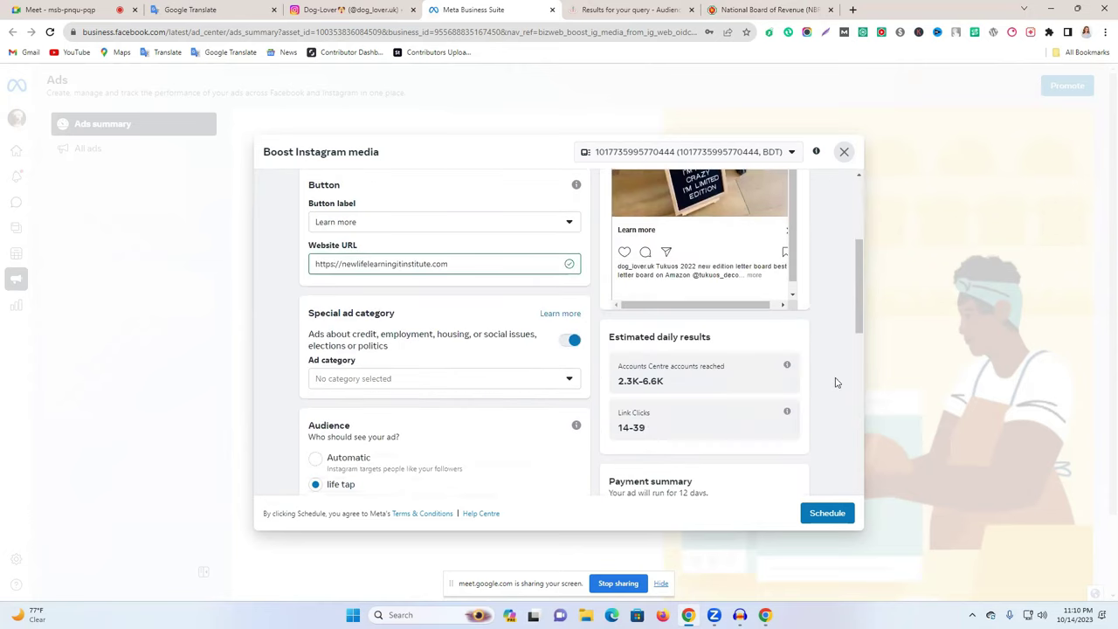
pyautogui.scroll(2, 836, 382)
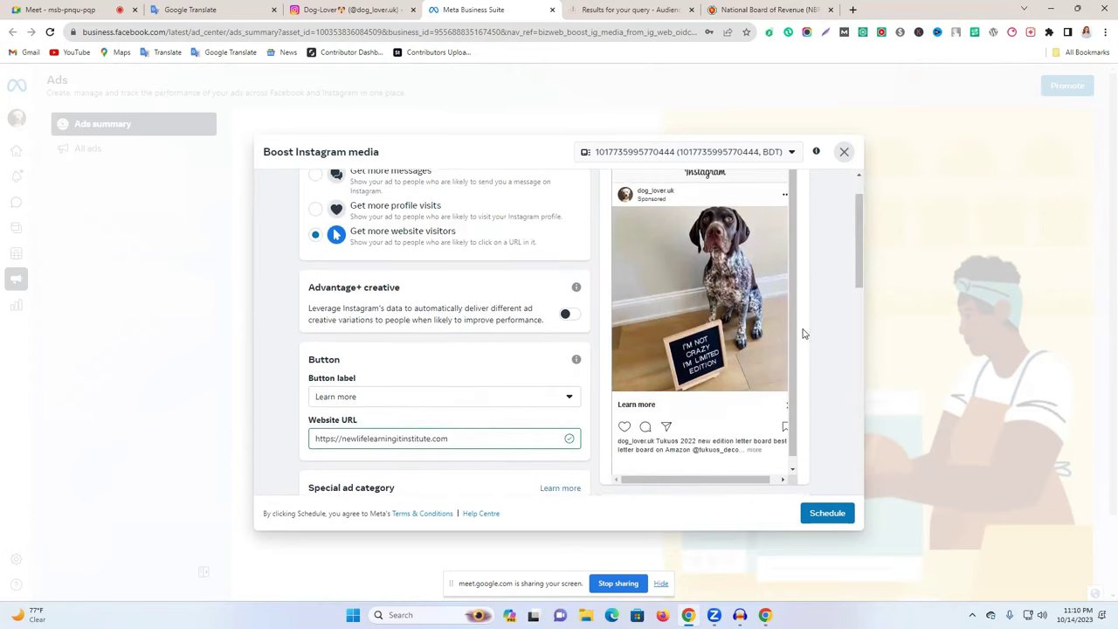
pyautogui.click(824, 31)
pyautogui.moveTo(2, 65); pyautogui.dragTo(1109, 602)
pyautogui.click(981, 530)
pyautogui.moveTo(255, 134)
pyautogui.mouseDown()
pyautogui.moveTo(383, 469)
pyautogui.moveTo(670, 538)
pyautogui.moveTo(865, 534)
pyautogui.mouseUp()
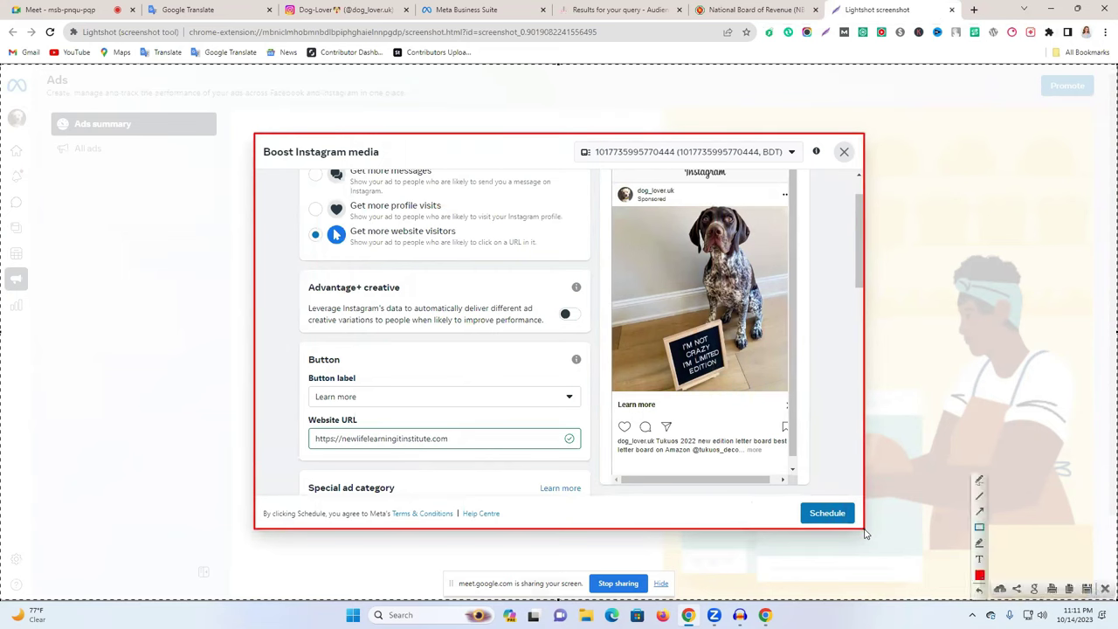
# Add a red arrow pointing at the Boost dialog, then return to the Instagram dog profile grid
pyautogui.click(979, 511)
pyautogui.moveTo(1065, 447)
pyautogui.mouseDown()
pyautogui.moveTo(963, 380)
pyautogui.moveTo(836, 268)
pyautogui.mouseUp()
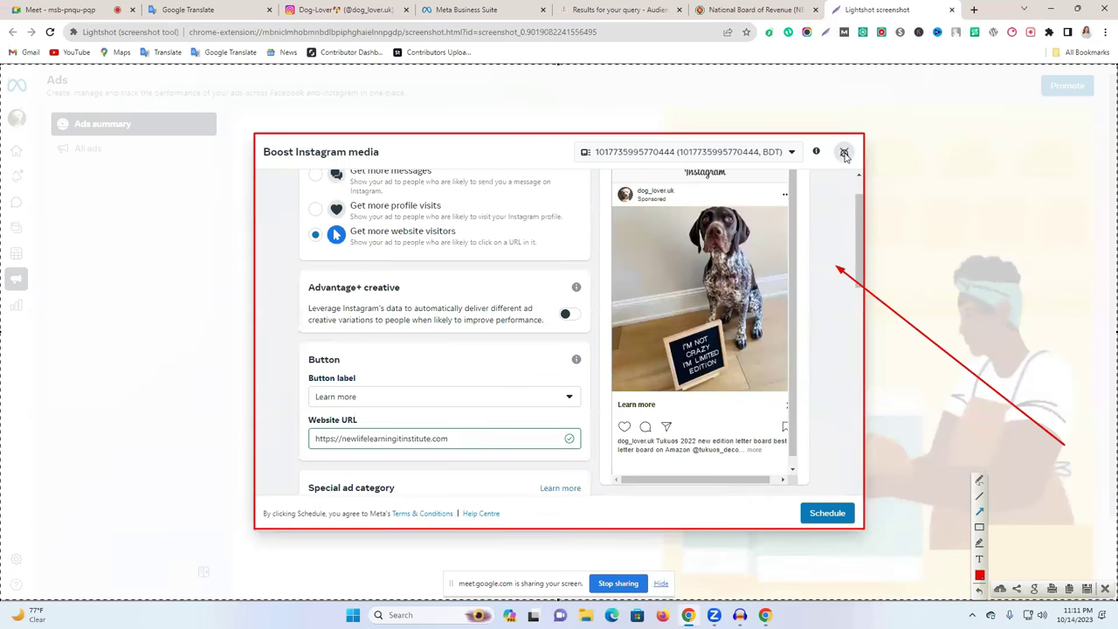
pyautogui.click(756, 10)
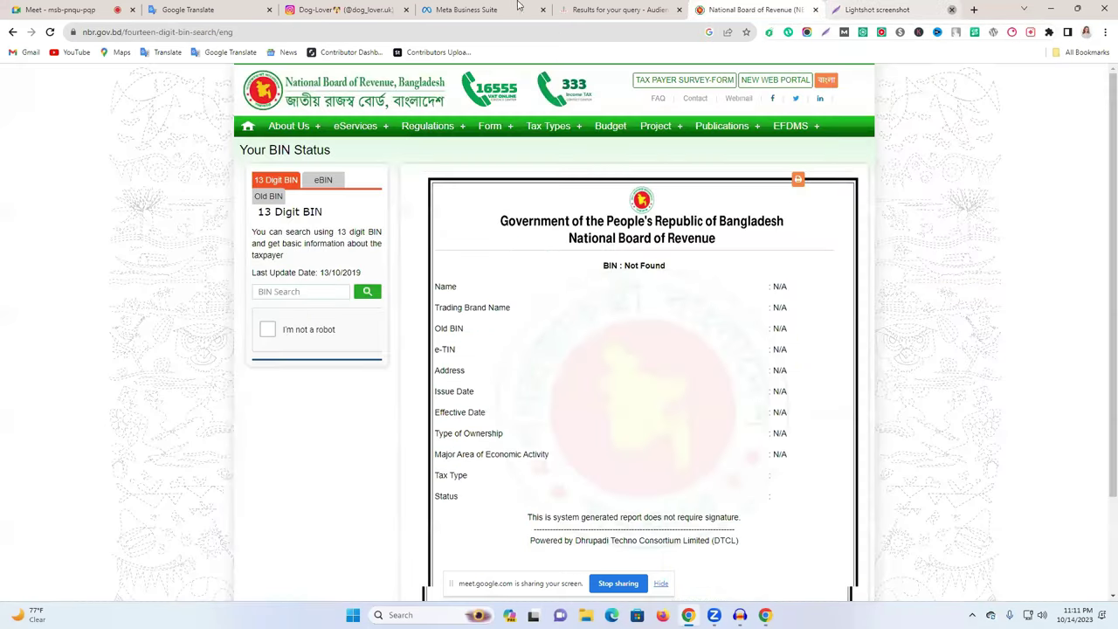
pyautogui.click(330, 9)
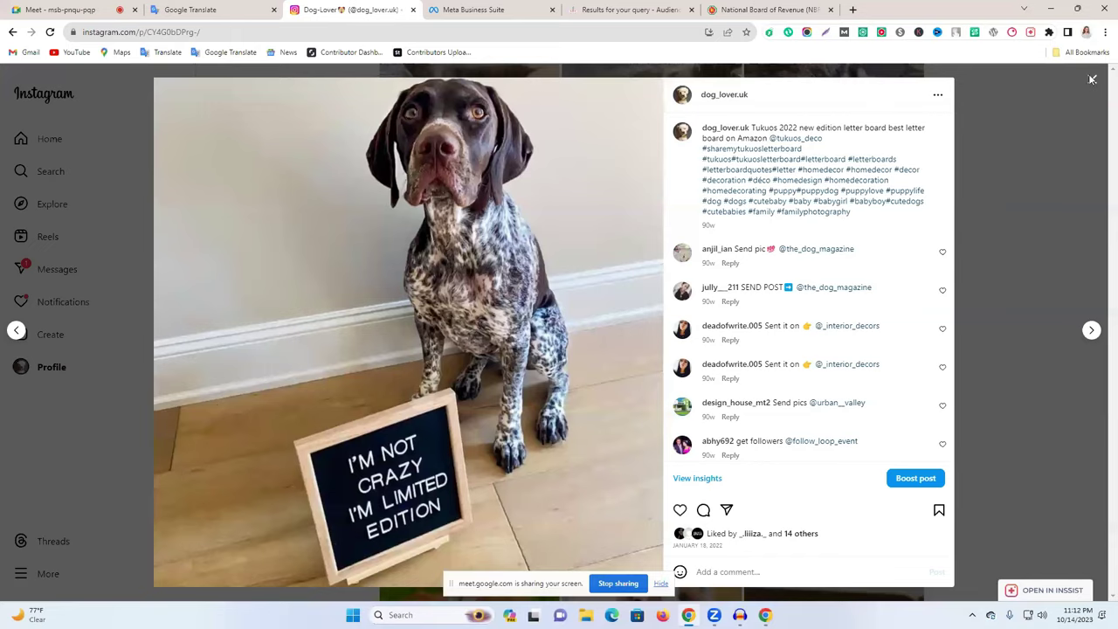
pyautogui.click(1090, 79)
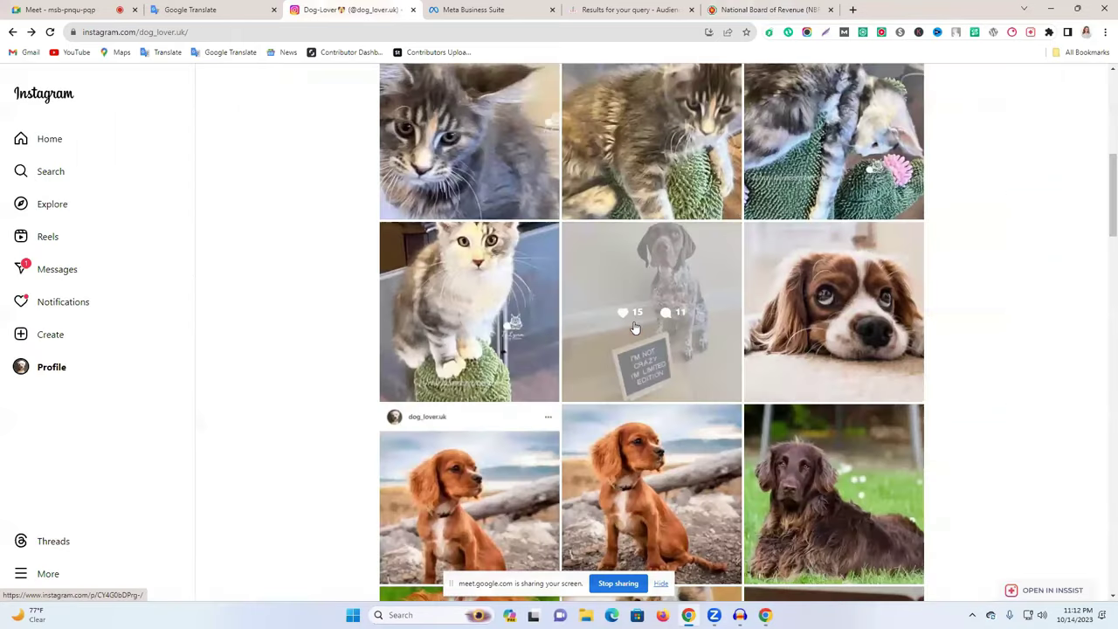